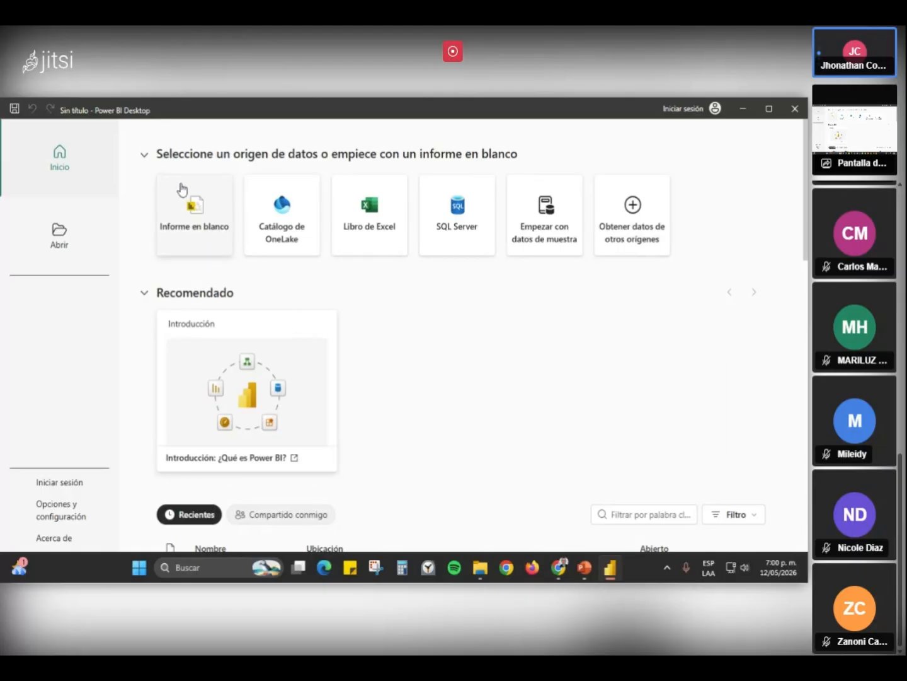
- Create a blank report and expand the collapsed ribbon to its full layout
click(186, 215)
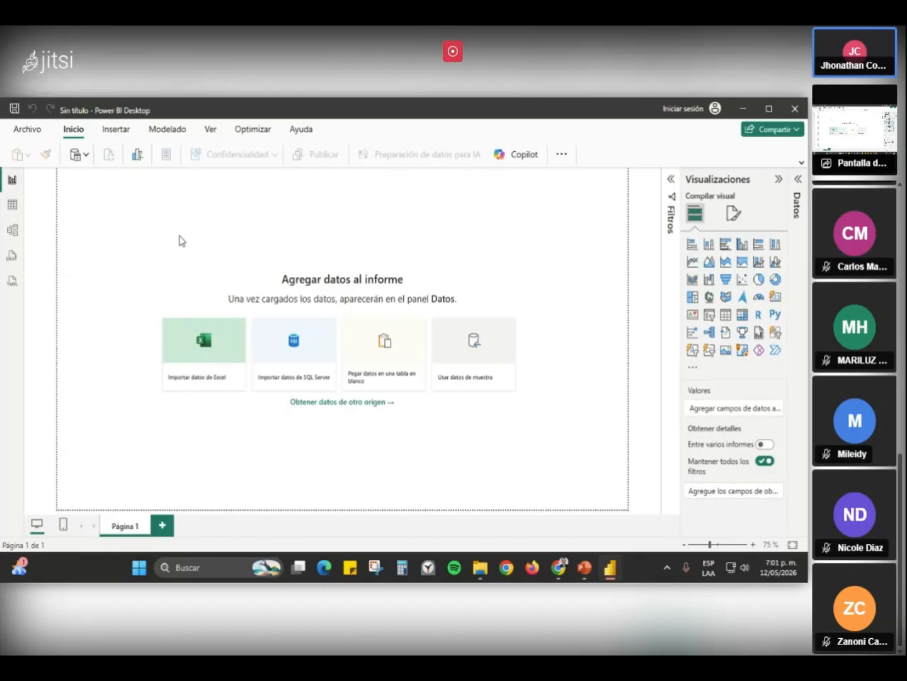
click(86, 156)
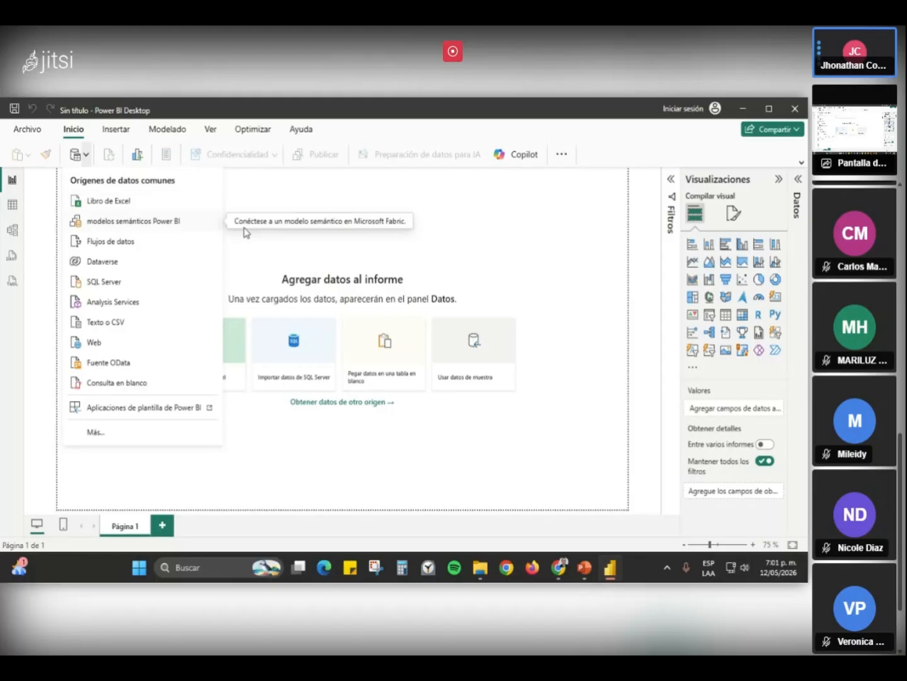
click(359, 242)
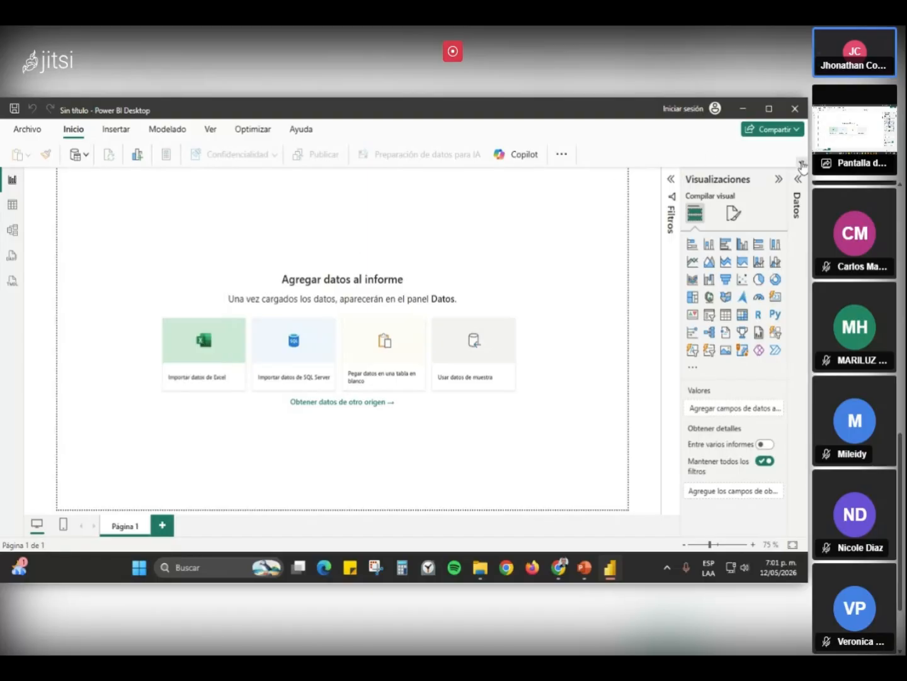
click(801, 161)
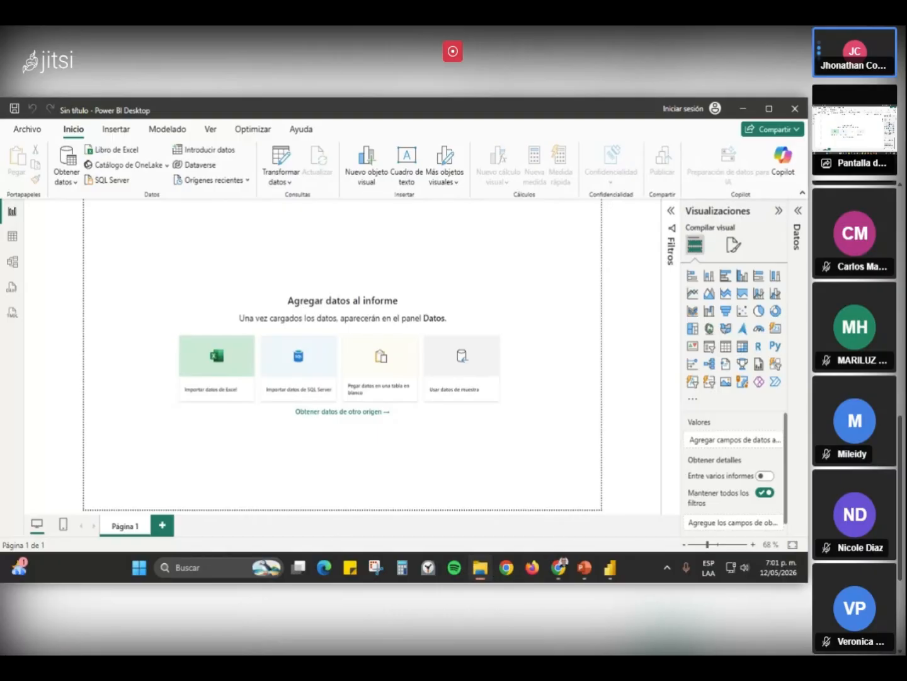
- Locate the base_datos_compras workbook in the clase2 folder and review the common data sources available for import
click(480, 568)
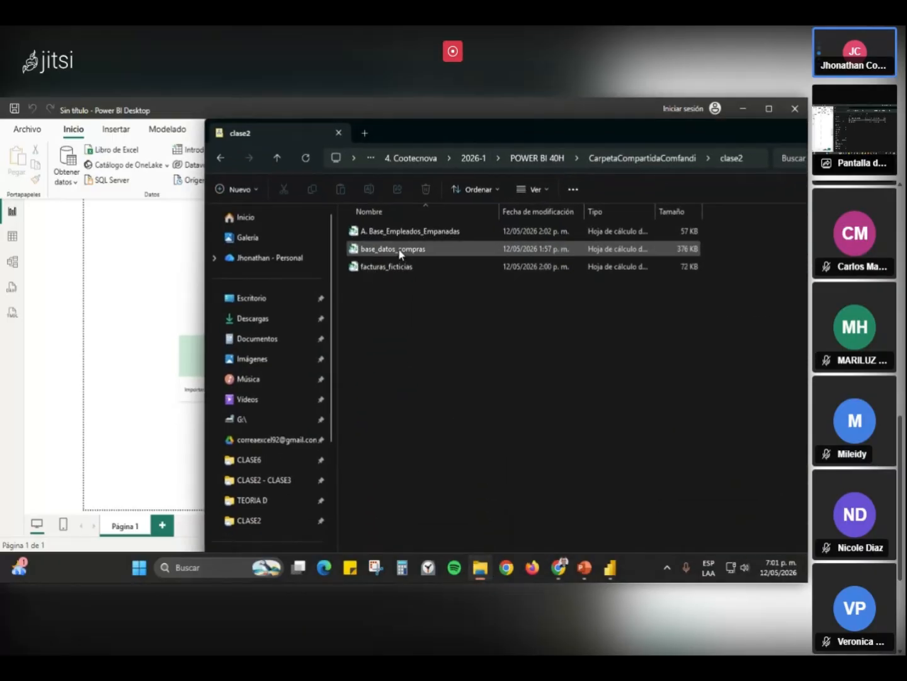
click(399, 252)
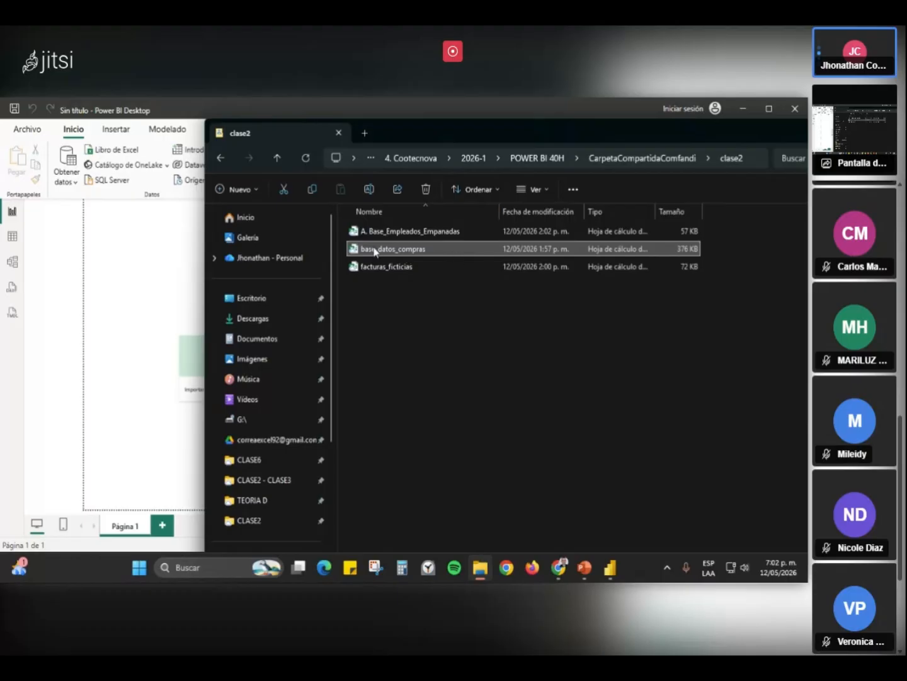
click(528, 112)
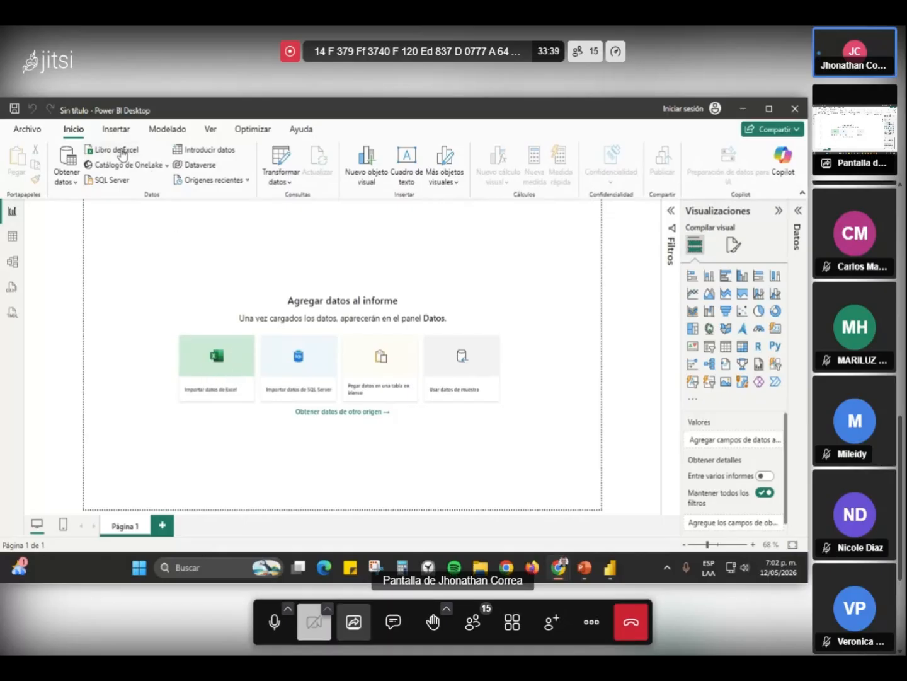
click(66, 177)
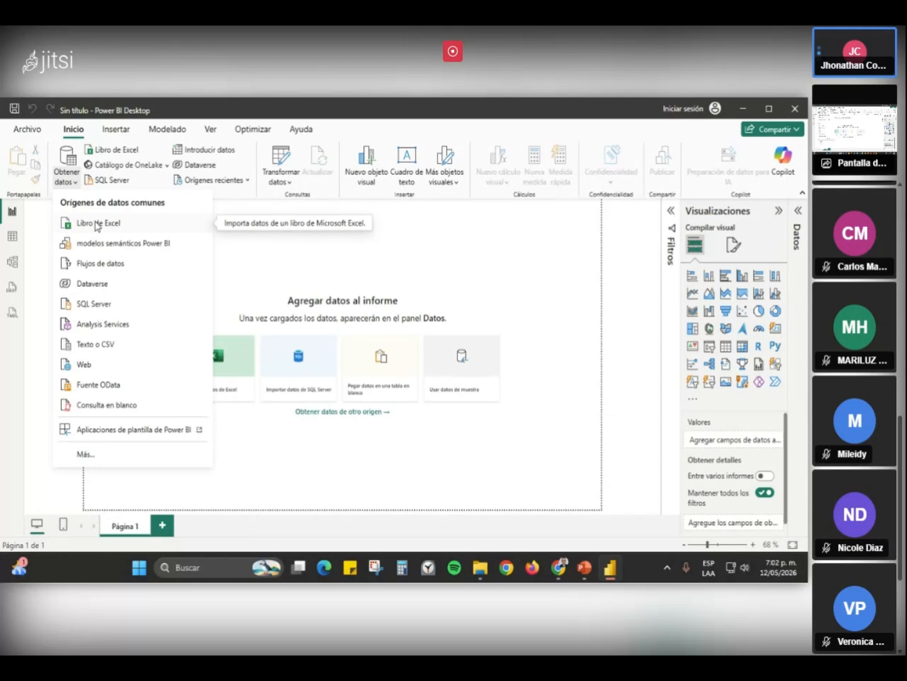
click(290, 257)
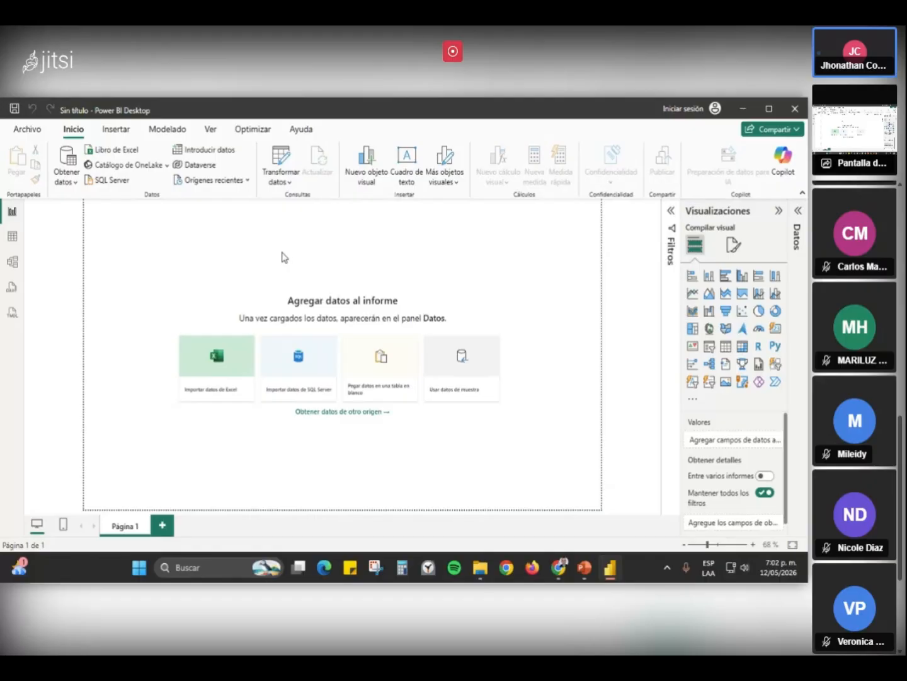
- Import the Excel workbook base_datos_compras from Mi unidad > 4. Cootecnova > 2026-1 > POWER BI 40H > CLASE2 on the Google Drive
click(221, 356)
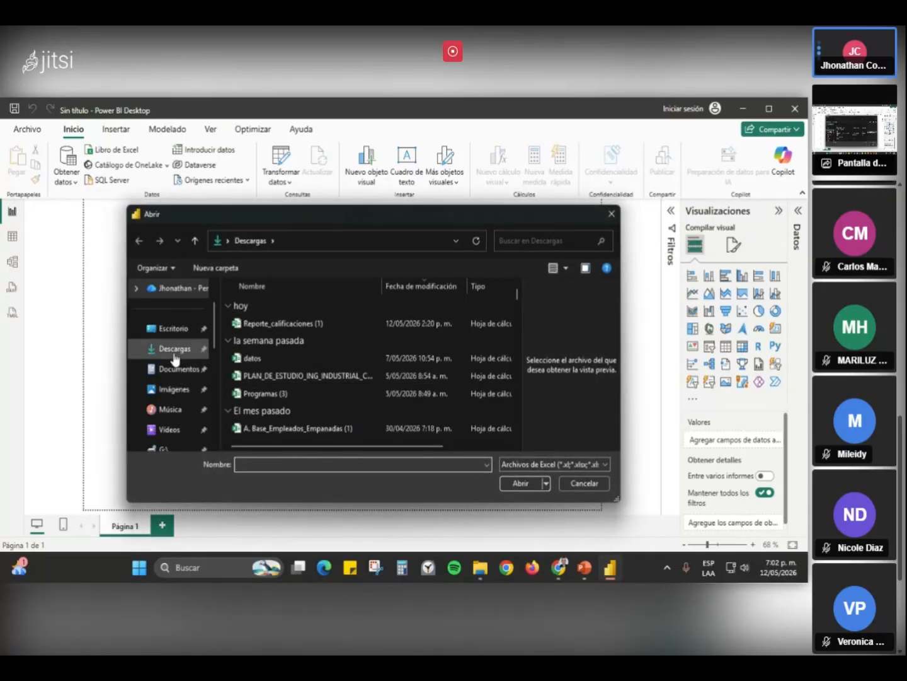
scroll(174, 389, down, 5)
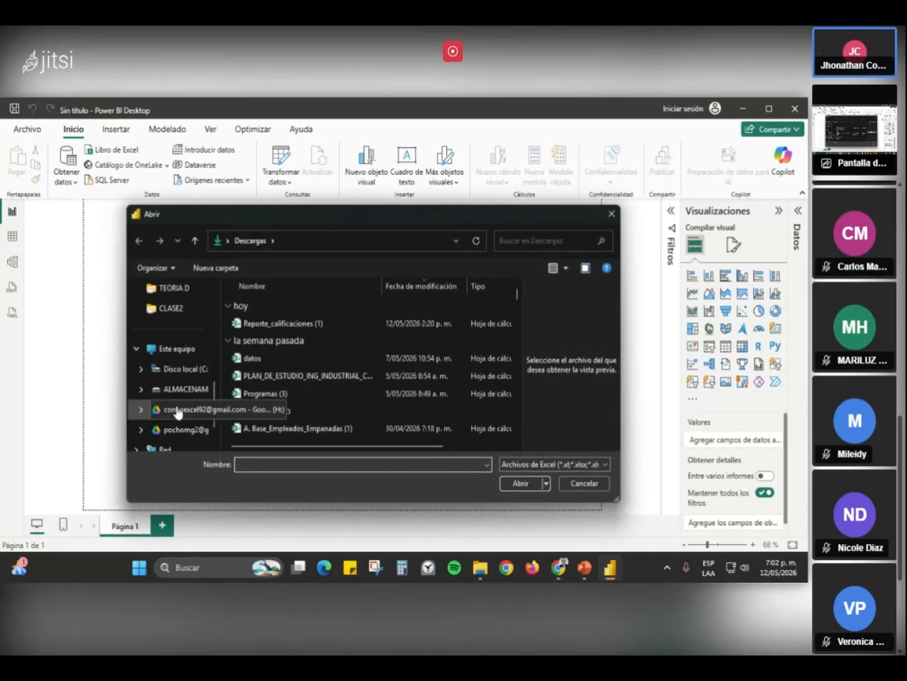
click(179, 376)
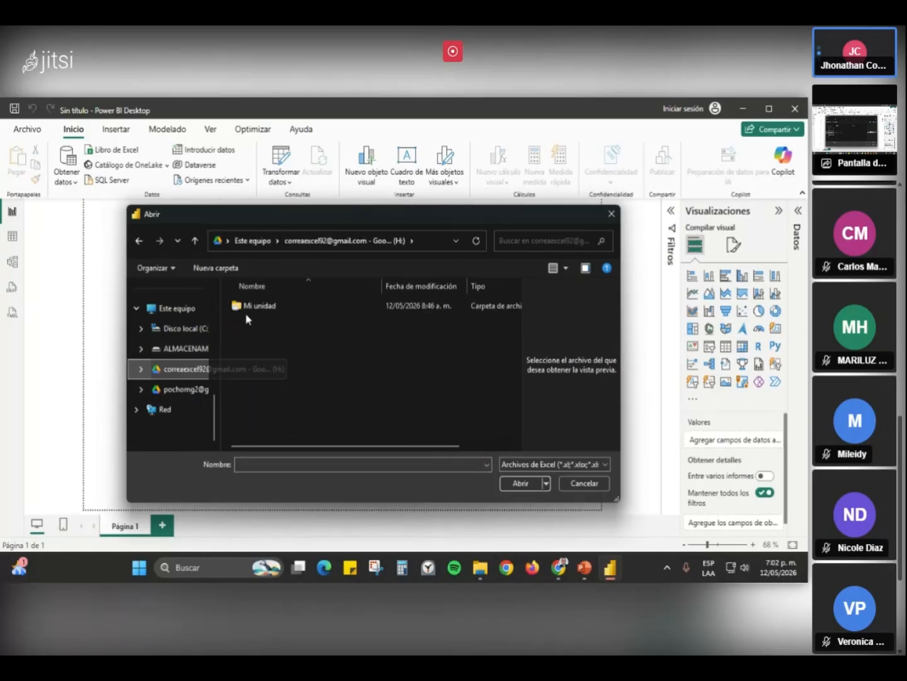
double_click(245, 304)
double_click(271, 358)
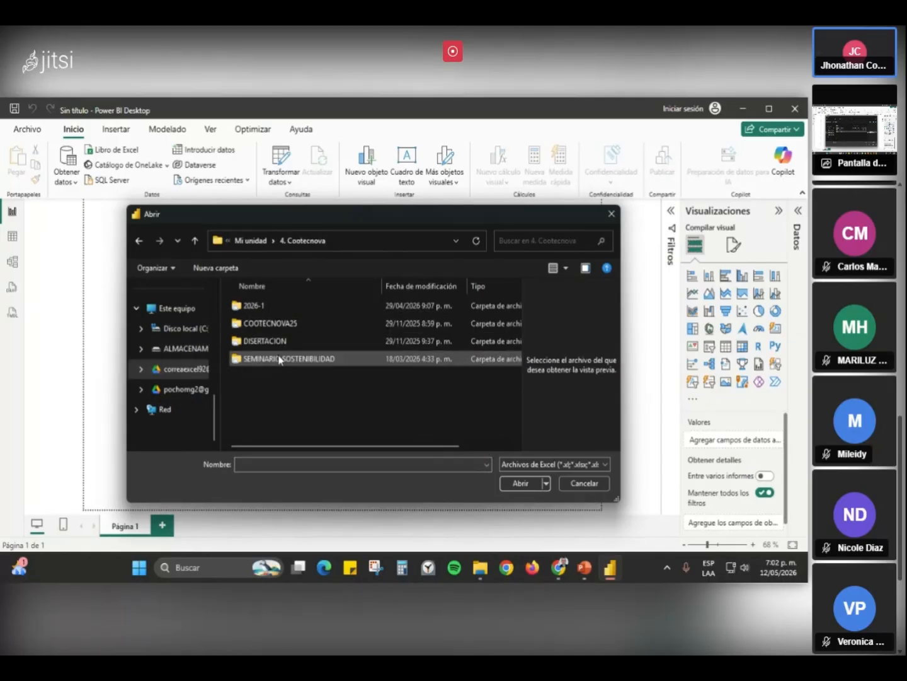
double_click(265, 305)
double_click(278, 344)
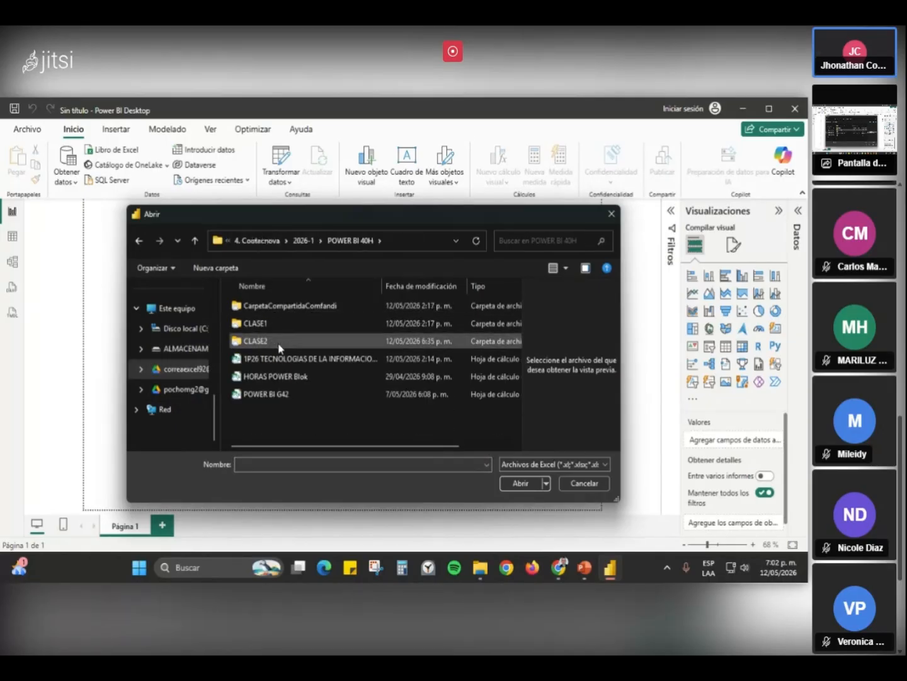
double_click(280, 343)
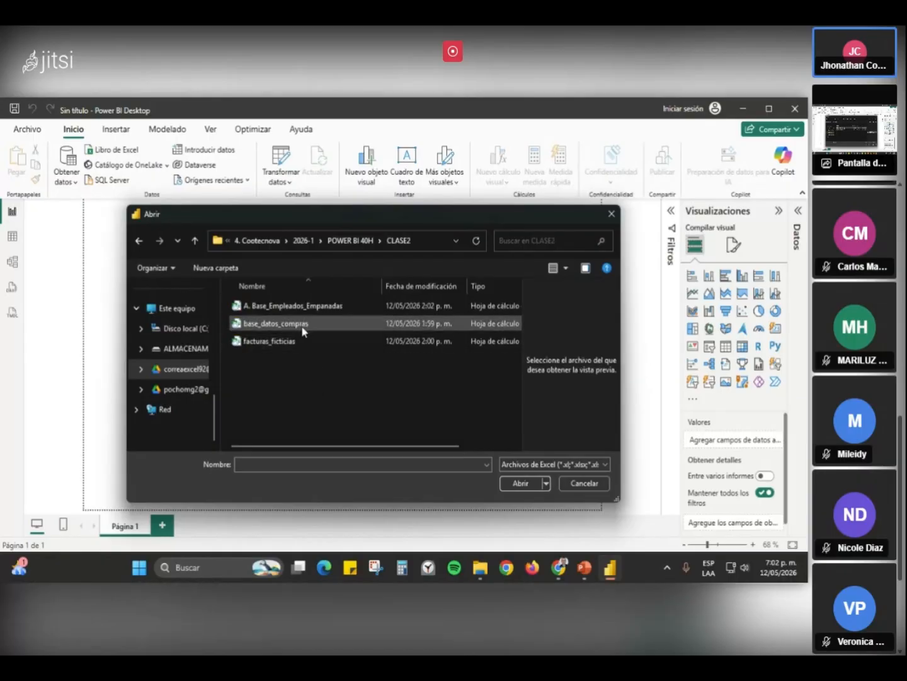
click(300, 325)
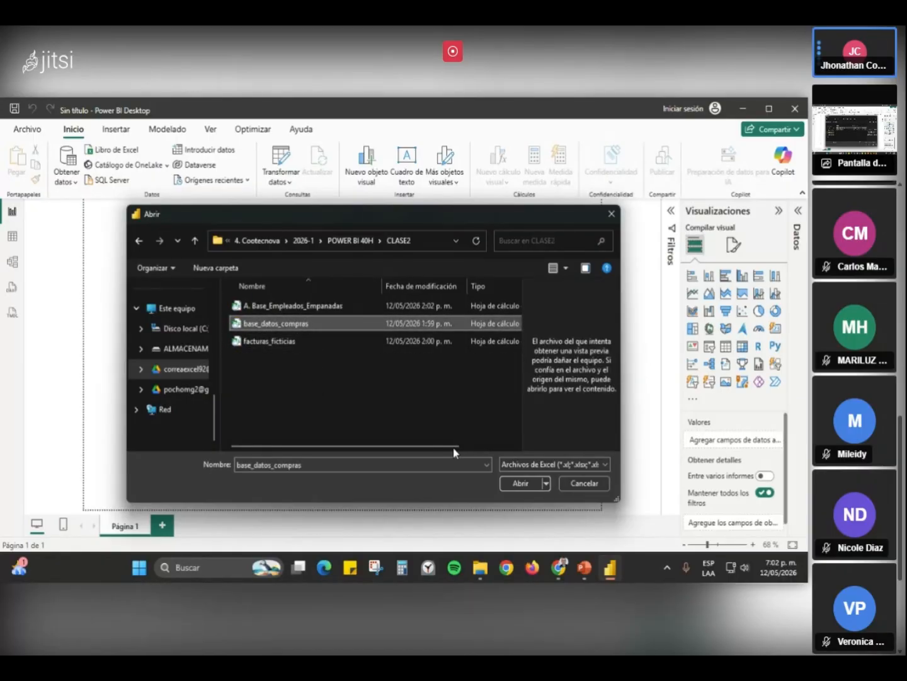
click(520, 484)
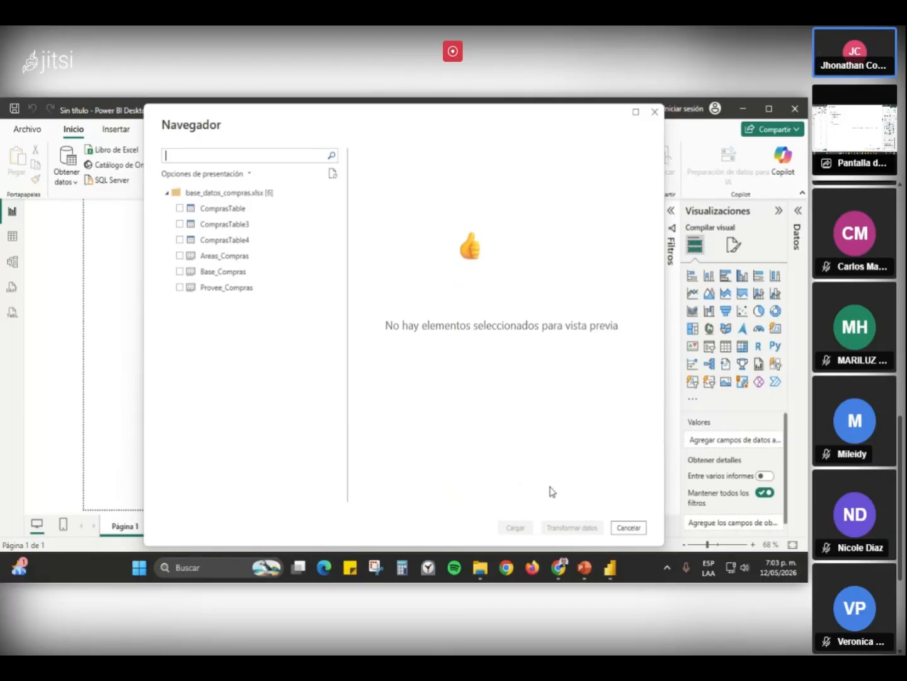
- Switch to the Jitsi meeting, toggle the microphone off and back on, and check the participant list
click(272, 620)
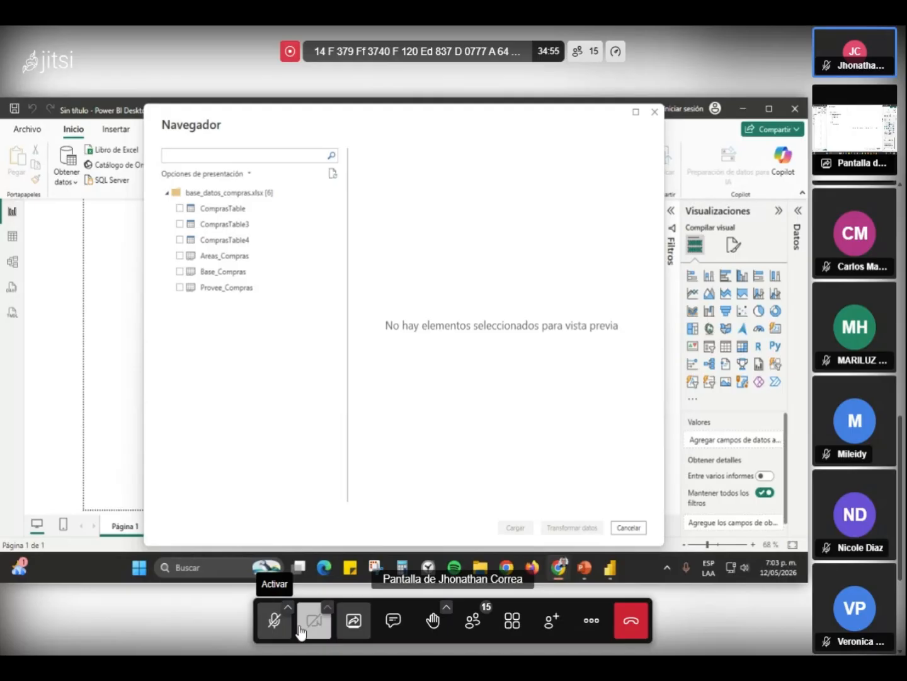
click(268, 627)
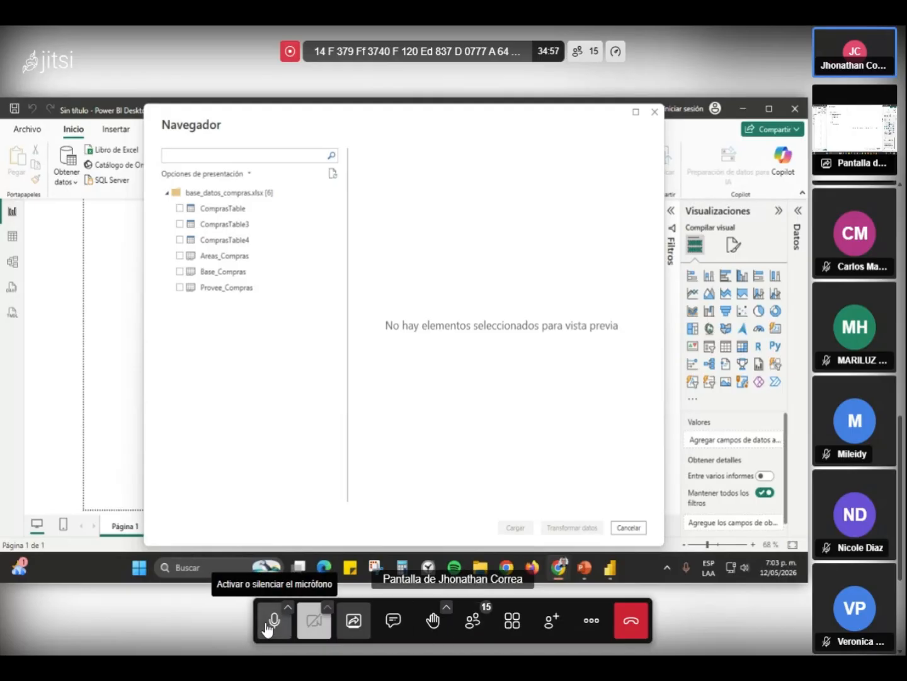
click(474, 624)
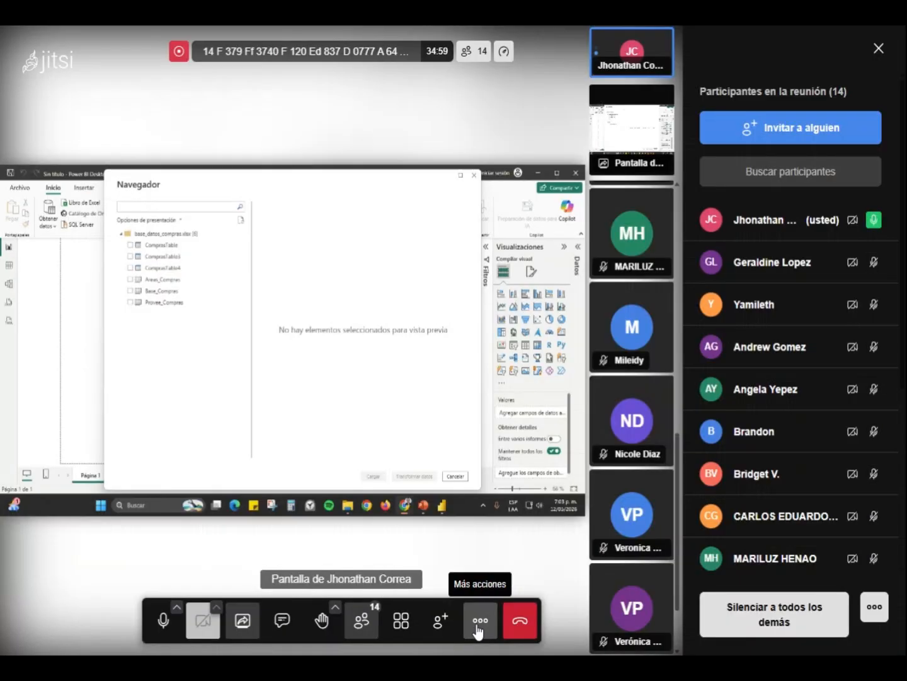
click(879, 49)
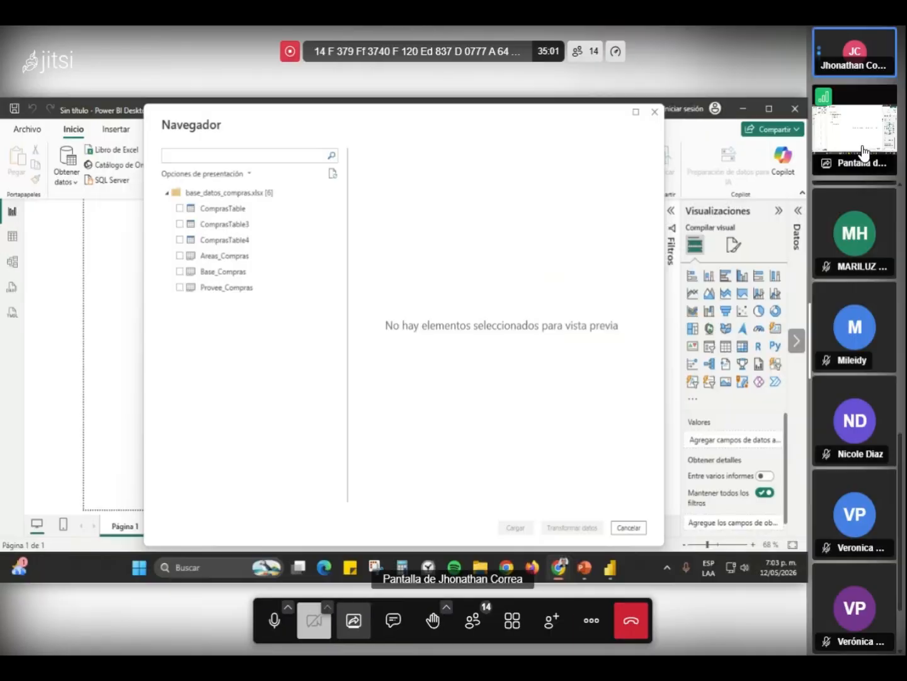
click(276, 620)
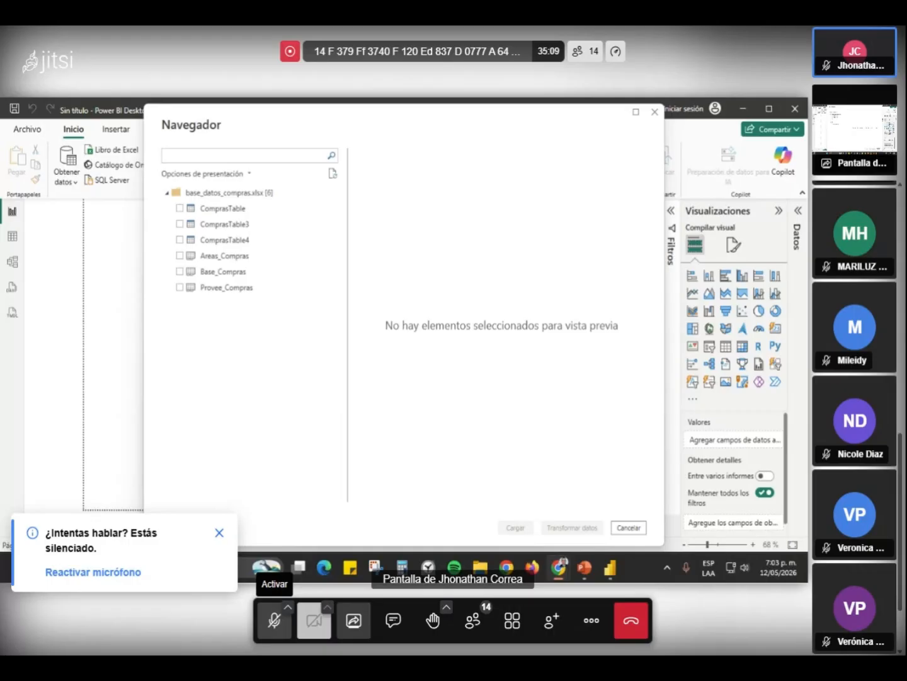
click(278, 634)
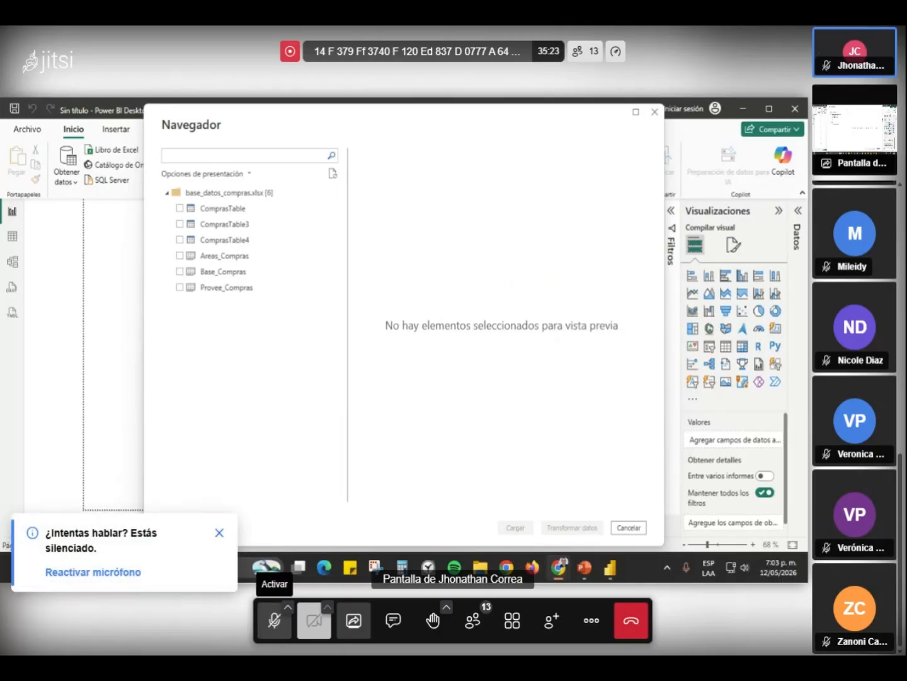
click(278, 631)
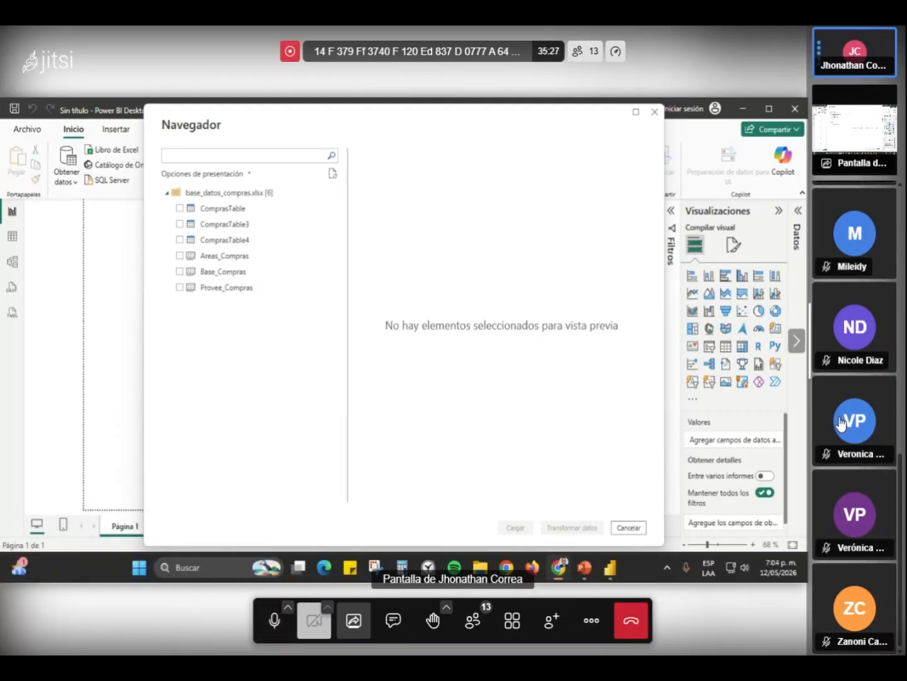
- Review the meeting participants and their microphone status, and read the participants' replies in the chat
scroll(869, 500, up, 10)
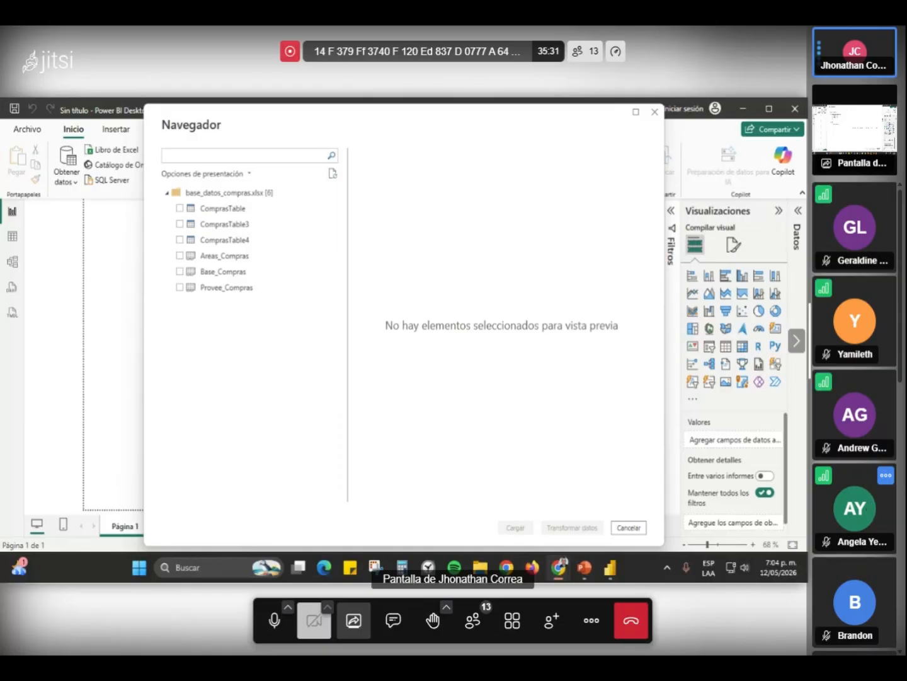
scroll(838, 457, down, 8)
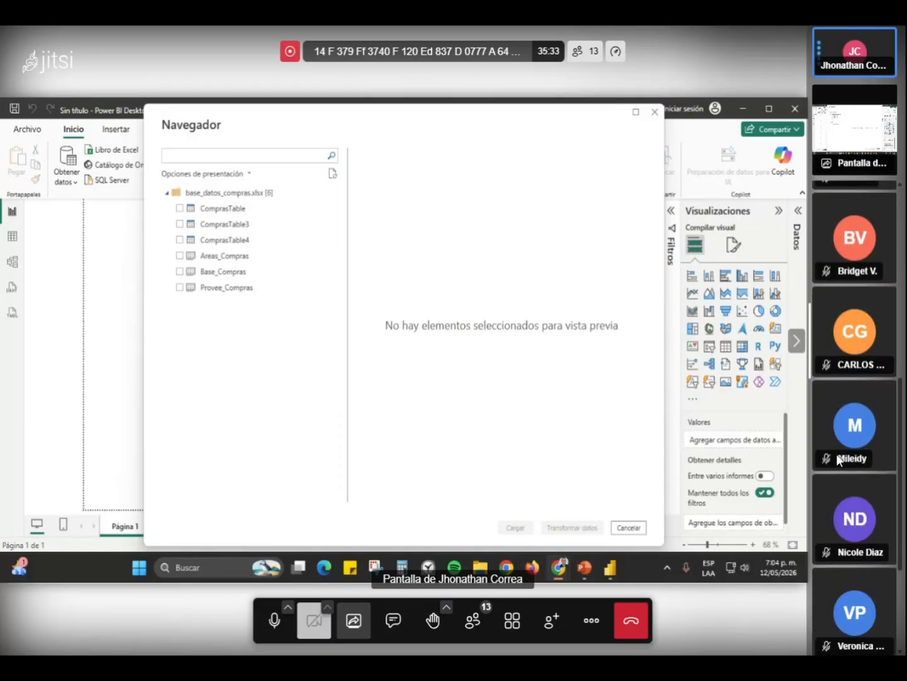
scroll(838, 453, up, 8)
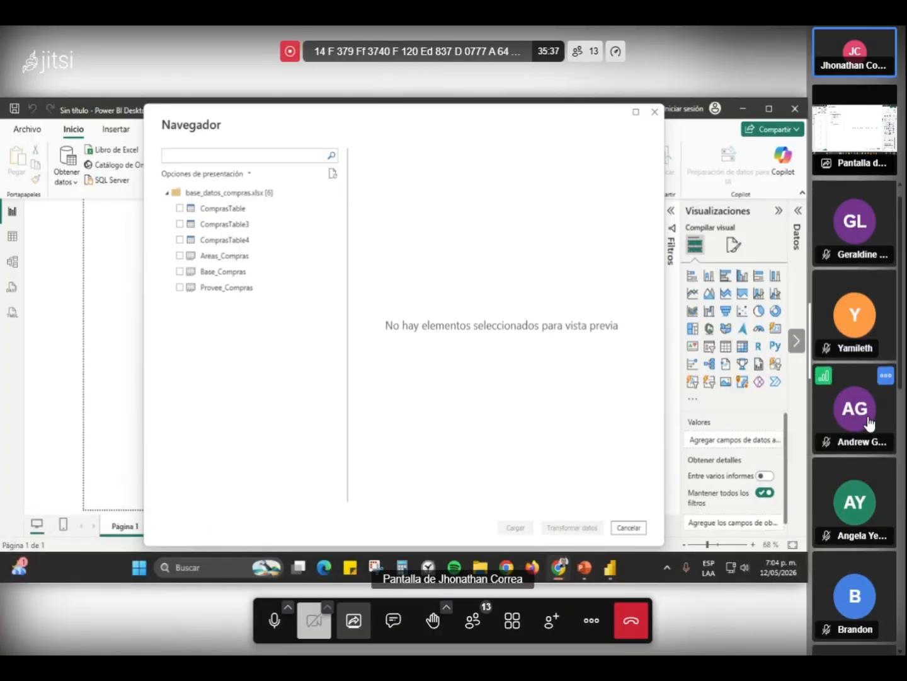
scroll(870, 419, down, 6)
scroll(868, 416, down, 2)
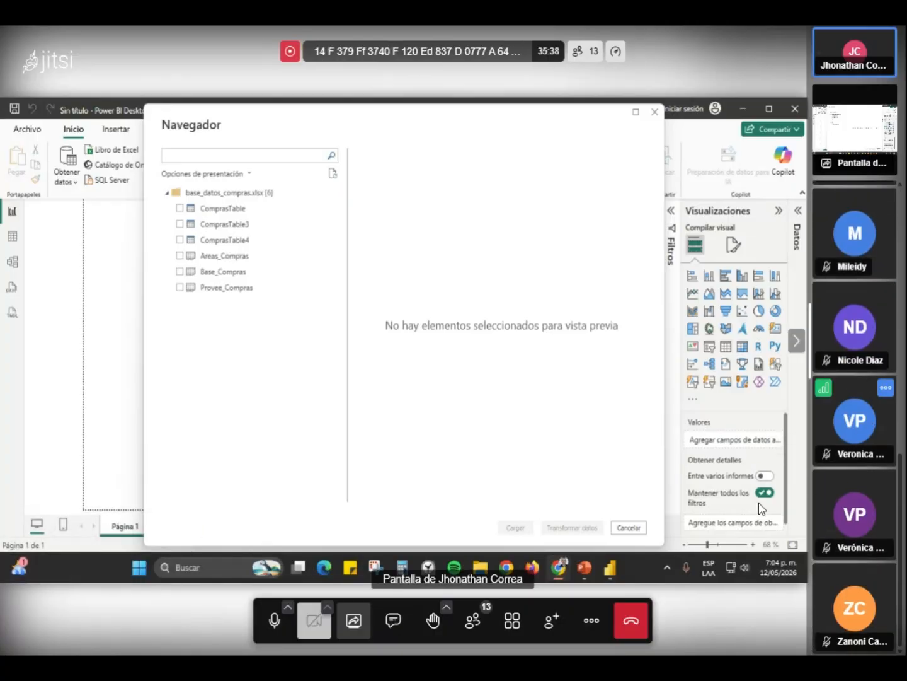
click(472, 621)
scroll(756, 419, down, 3)
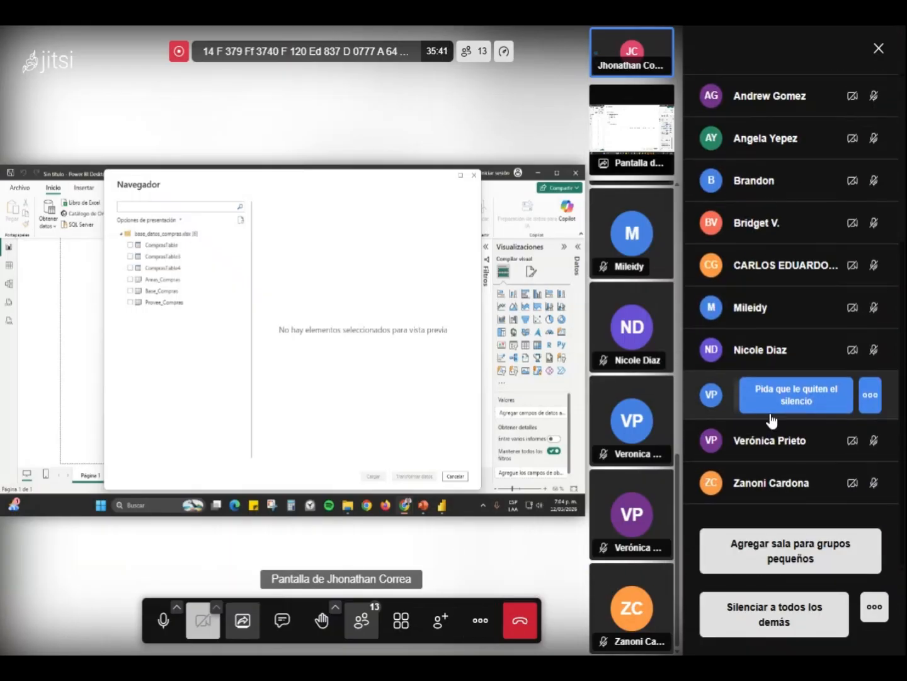
scroll(772, 420, up, 3)
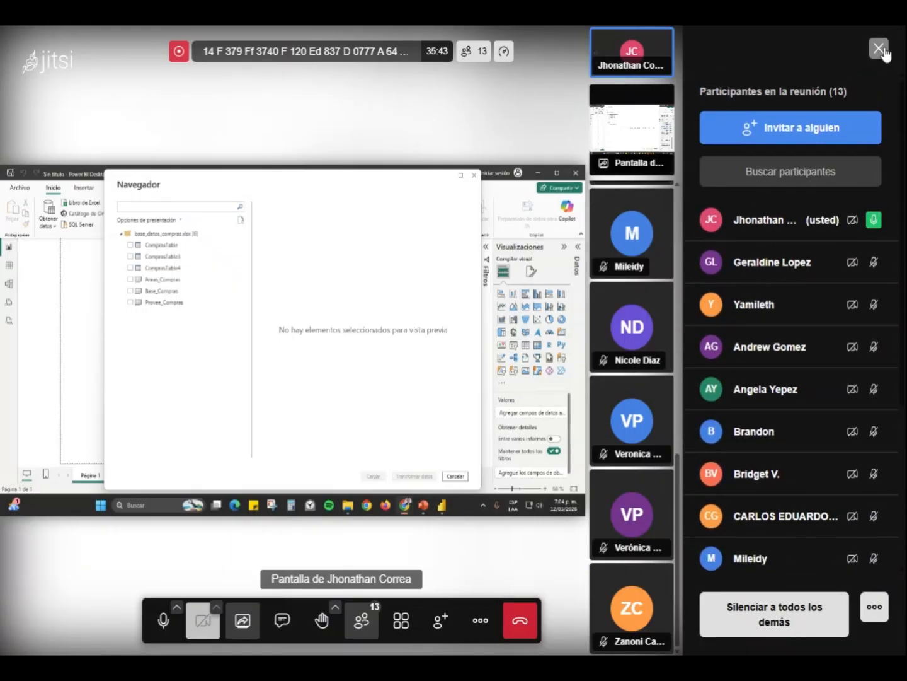
click(879, 48)
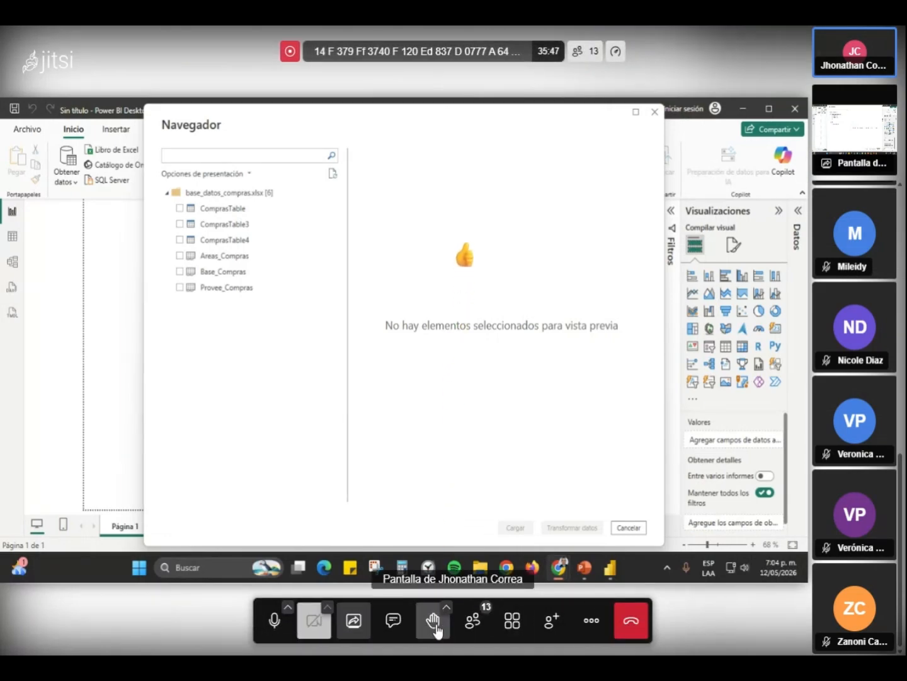
click(395, 624)
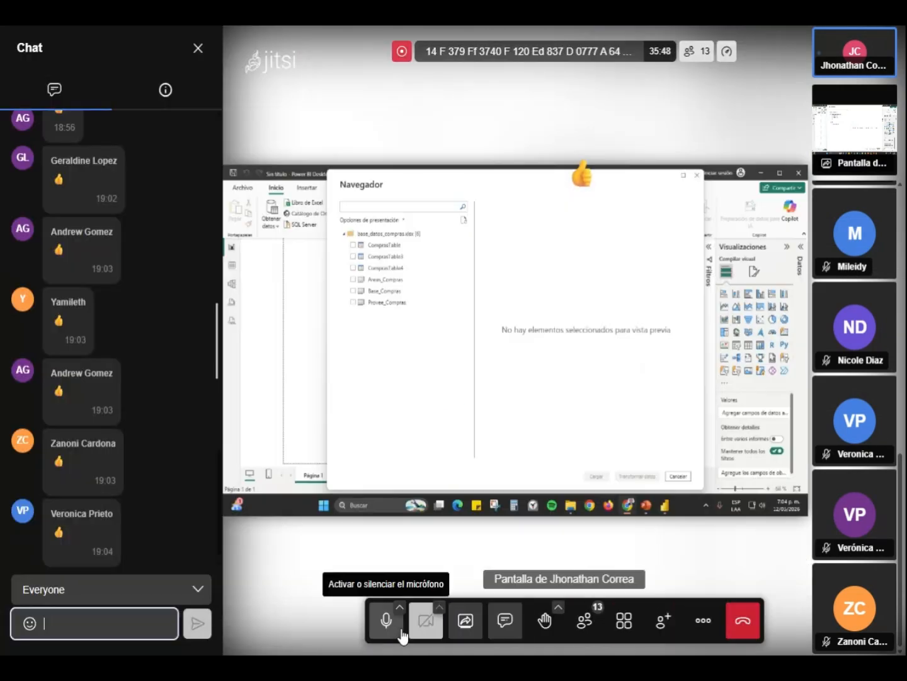
click(505, 624)
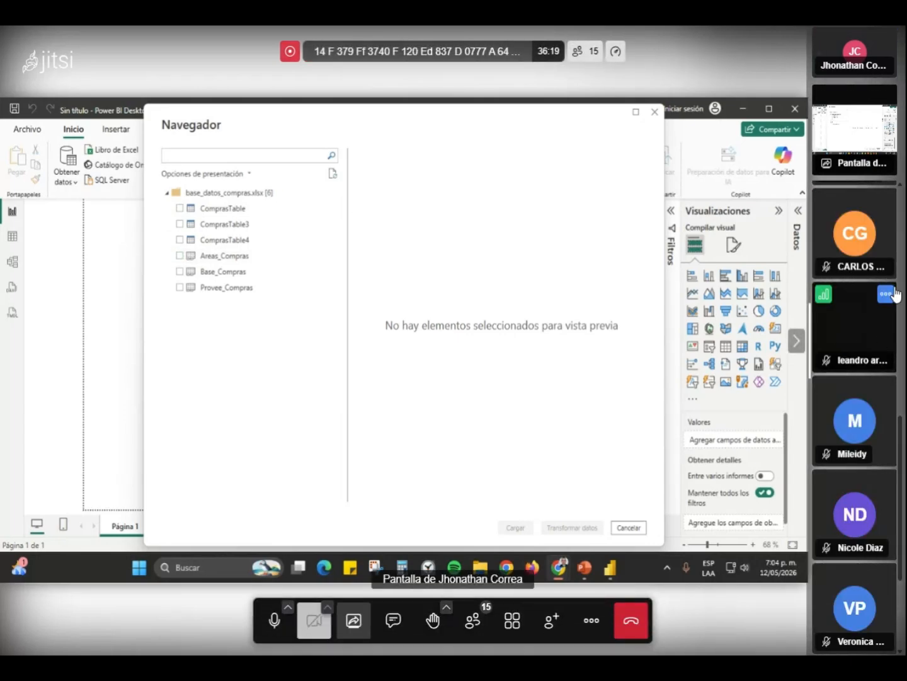
- Ask the participant with the black video tile to unmute their microphone
click(887, 295)
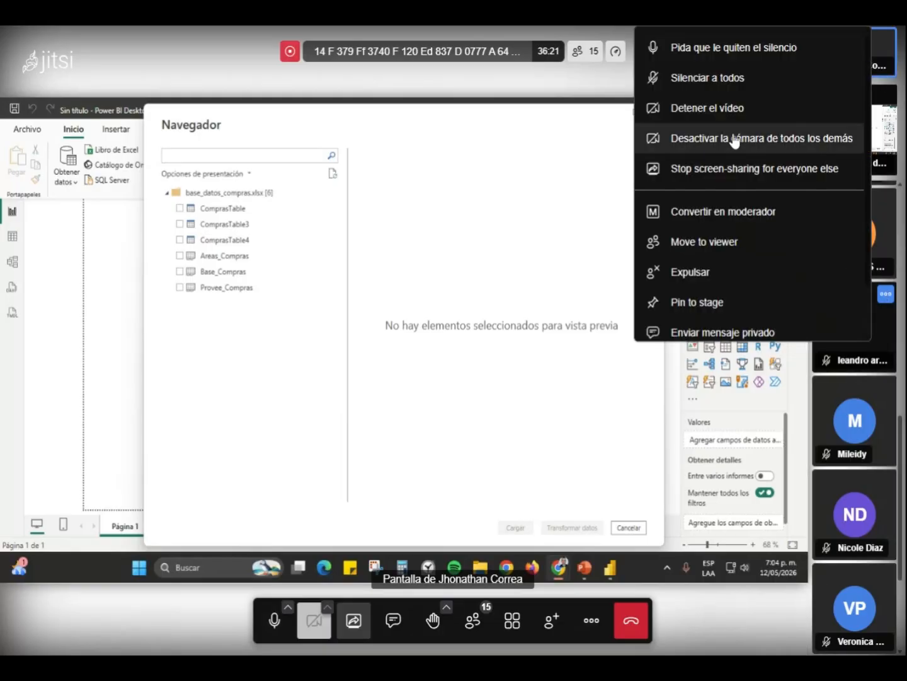
click(712, 59)
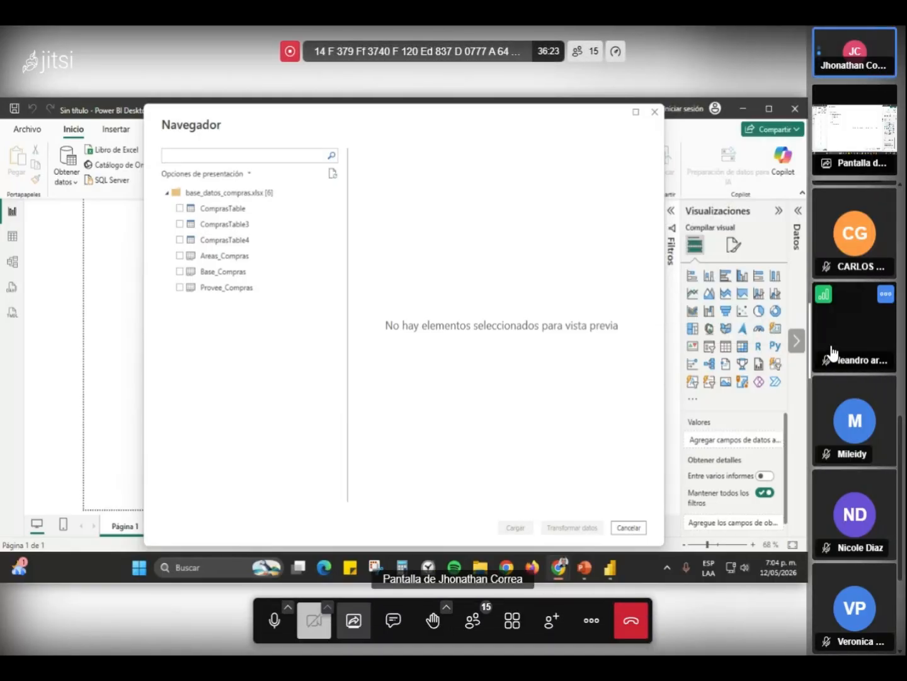
- Mute the participant whose microphone is still open, and dismiss the incoming chat notifications
click(886, 295)
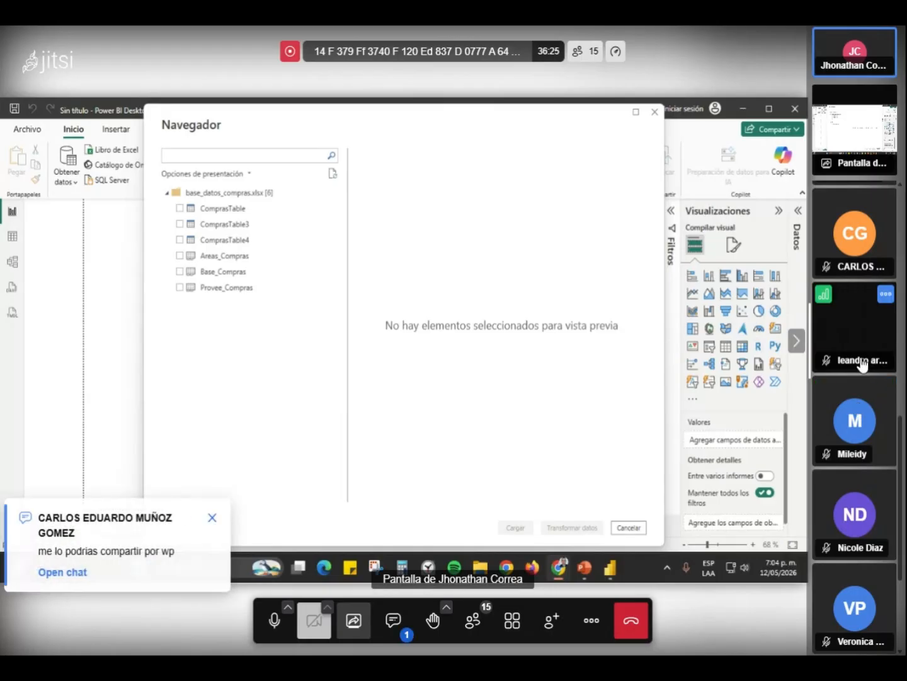
scroll(859, 359, down, 3)
scroll(859, 359, up, 5)
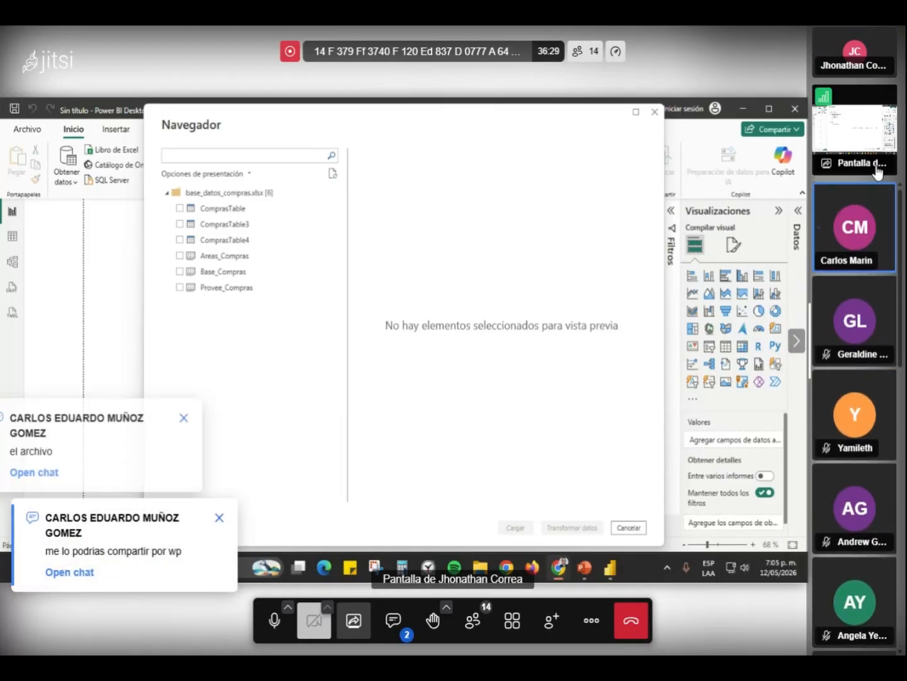
click(886, 194)
click(756, 63)
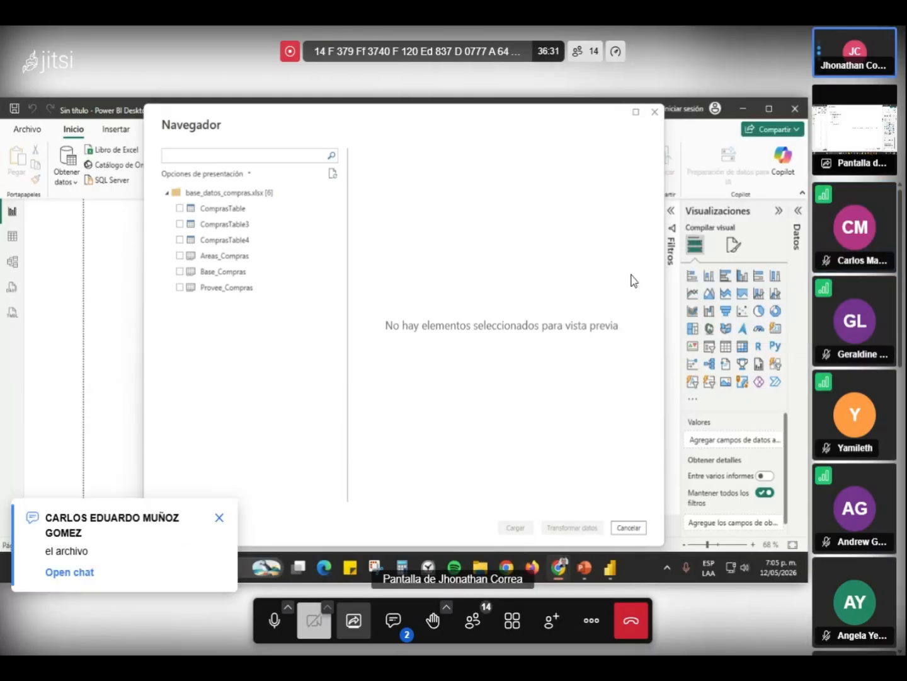
click(220, 518)
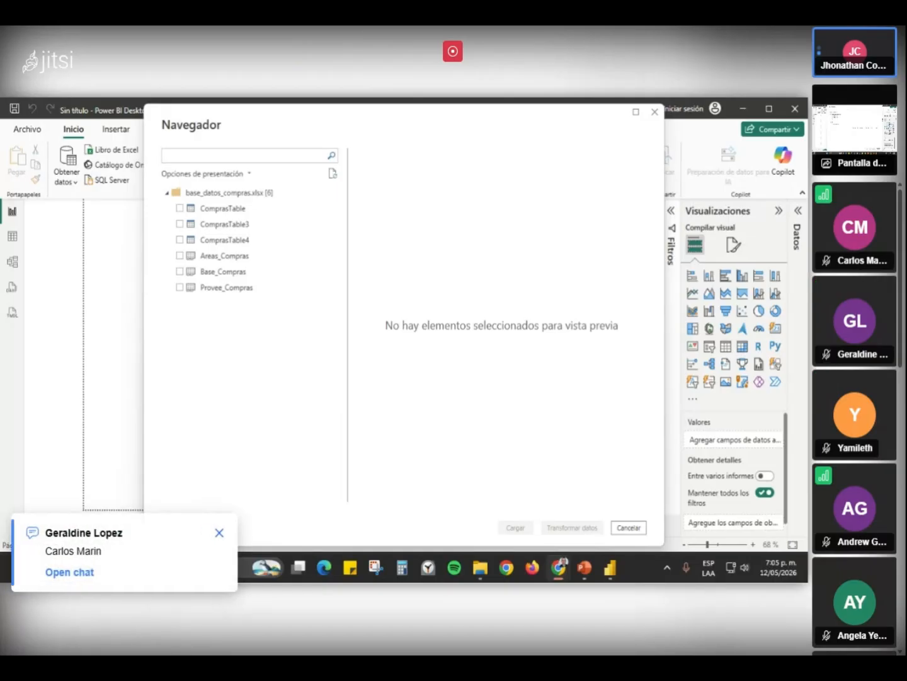
click(220, 534)
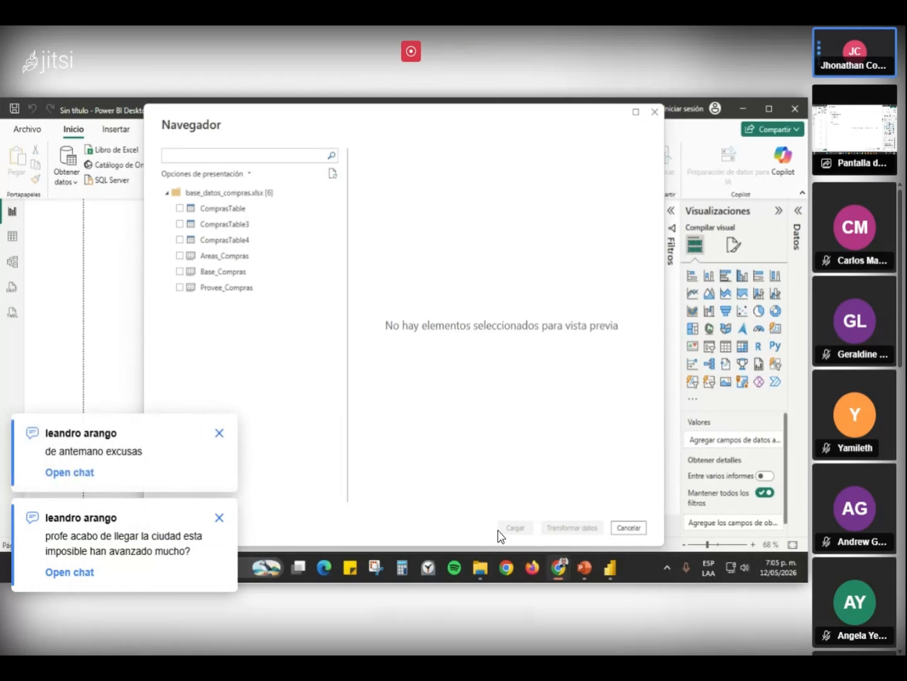
click(397, 630)
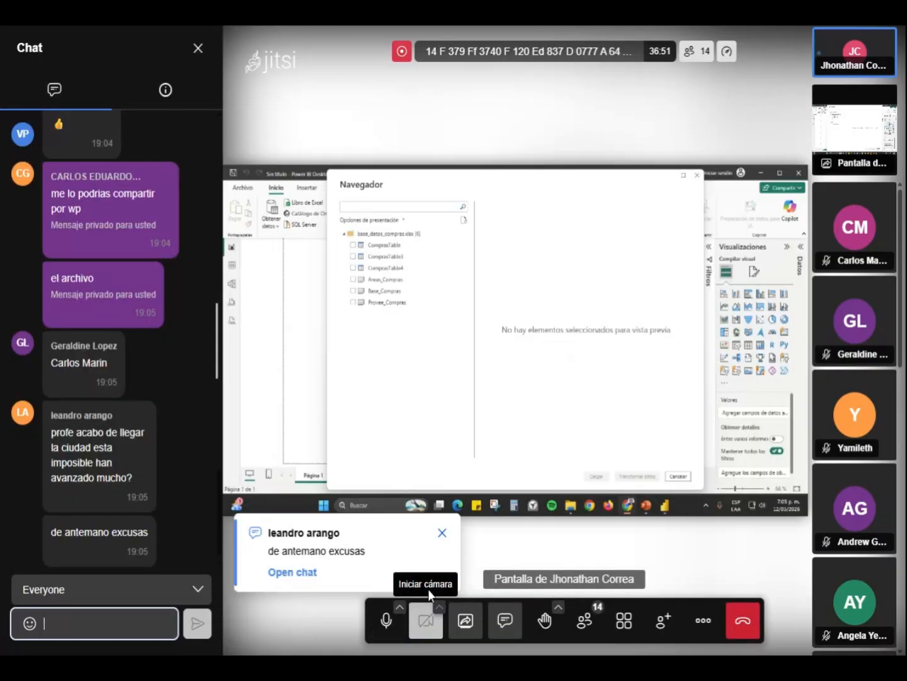
key(ctrl+v)
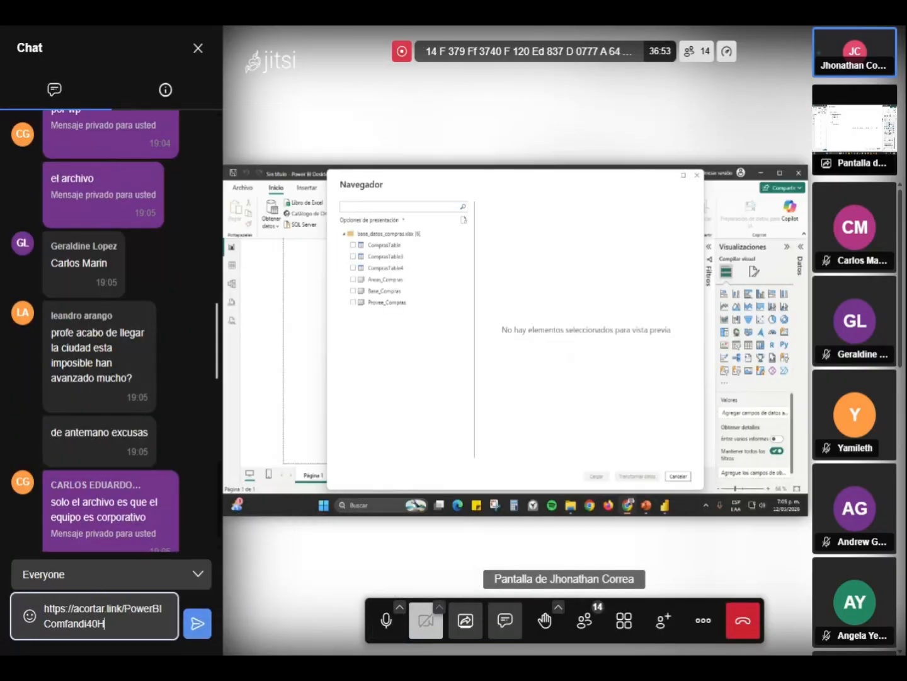
key(Return)
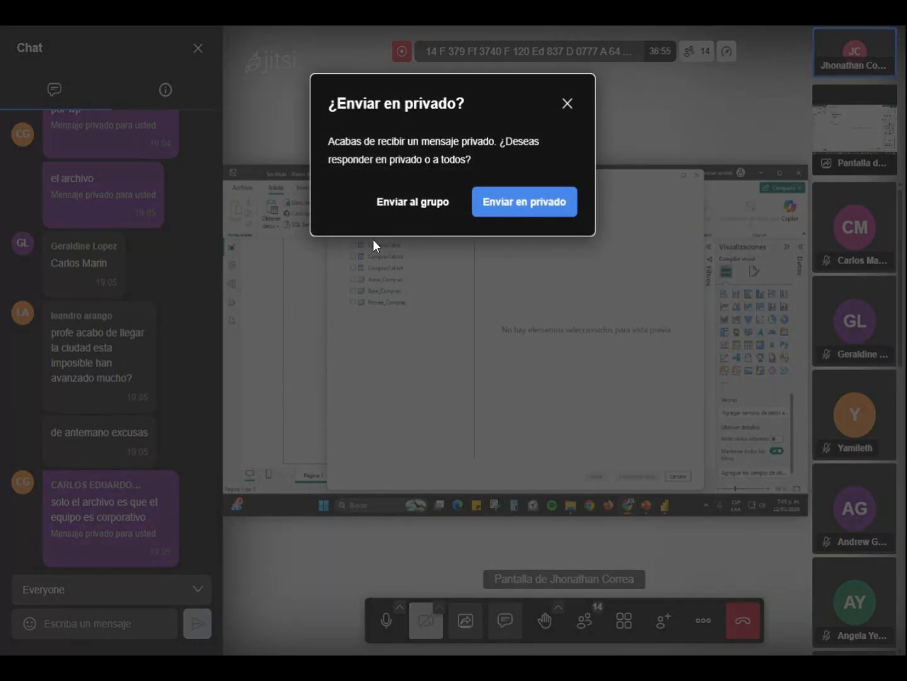
click(417, 202)
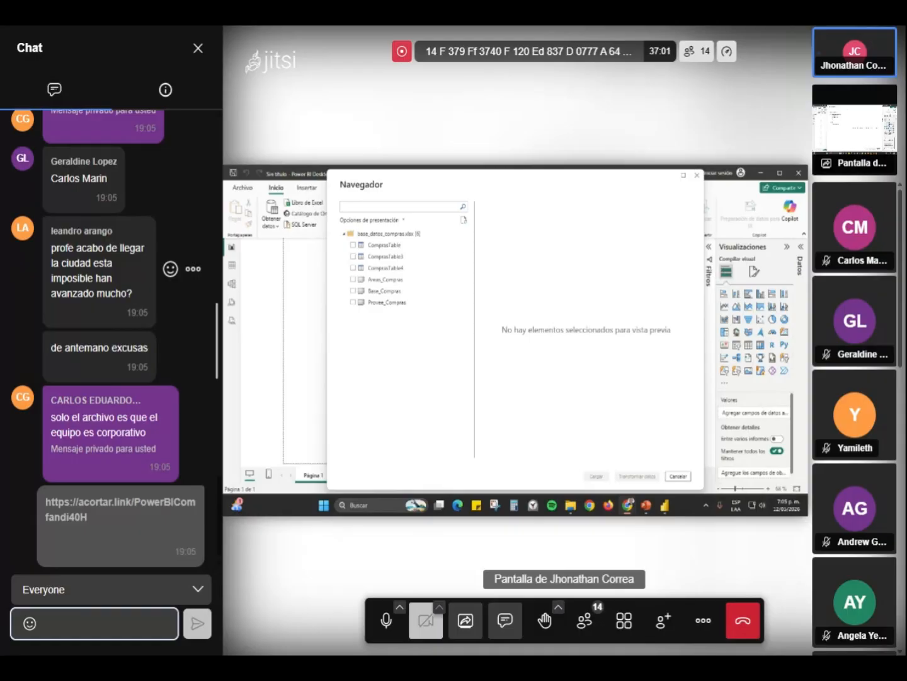
scroll(161, 316, up, 1)
scroll(160, 315, down, 1)
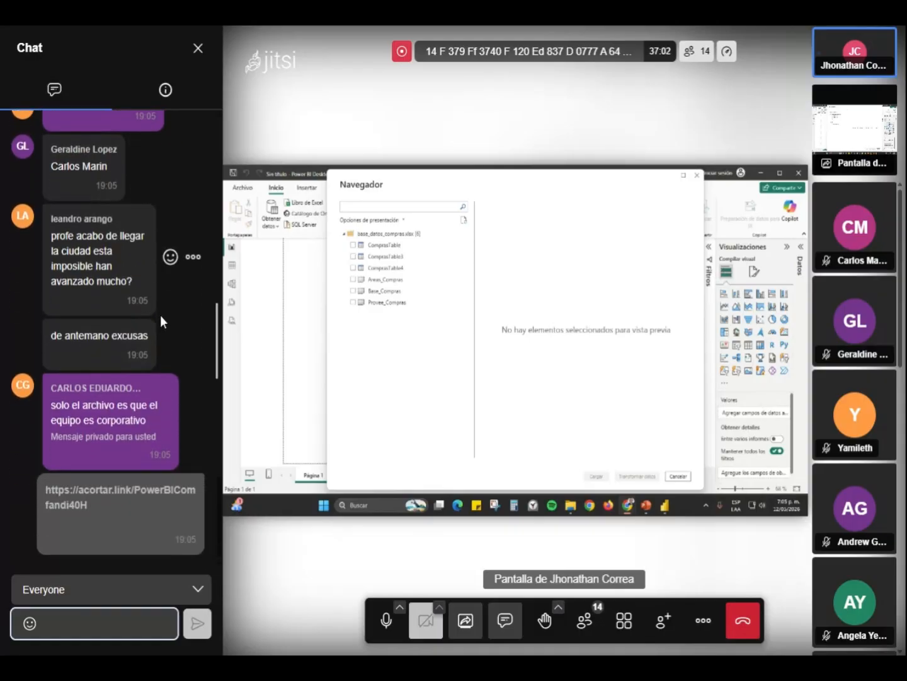
click(198, 49)
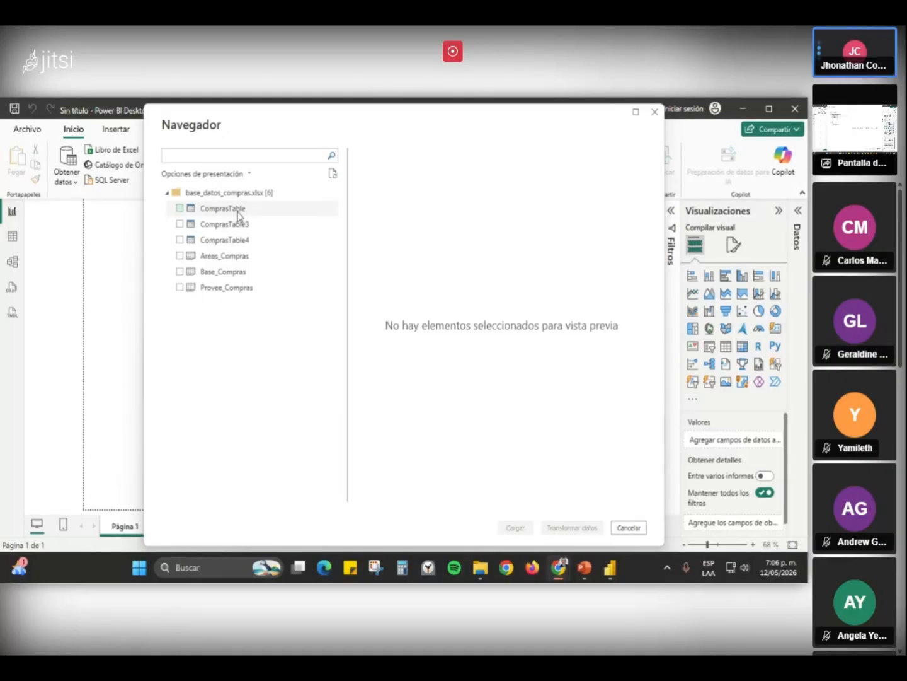
- Preview the Areas_Compras sheet and clear its selection, and select only the Base_Compras sheet for import
click(180, 256)
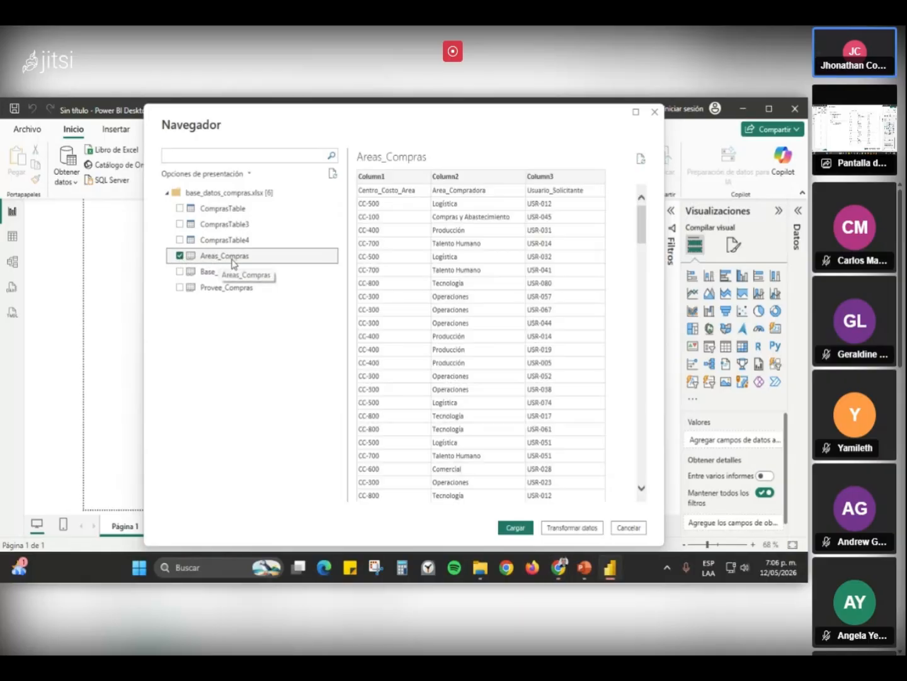
click(180, 256)
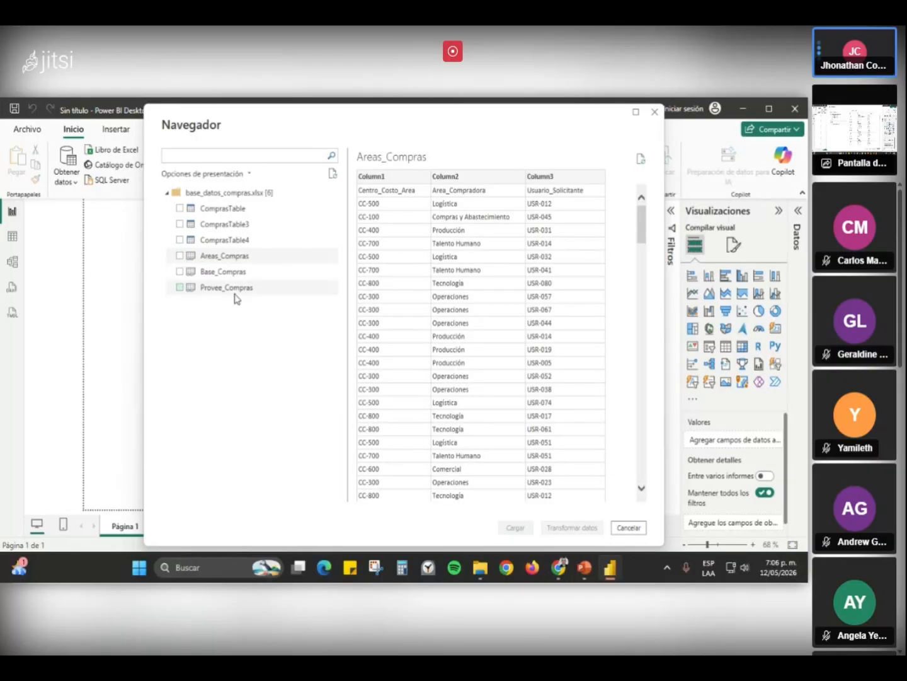
click(252, 194)
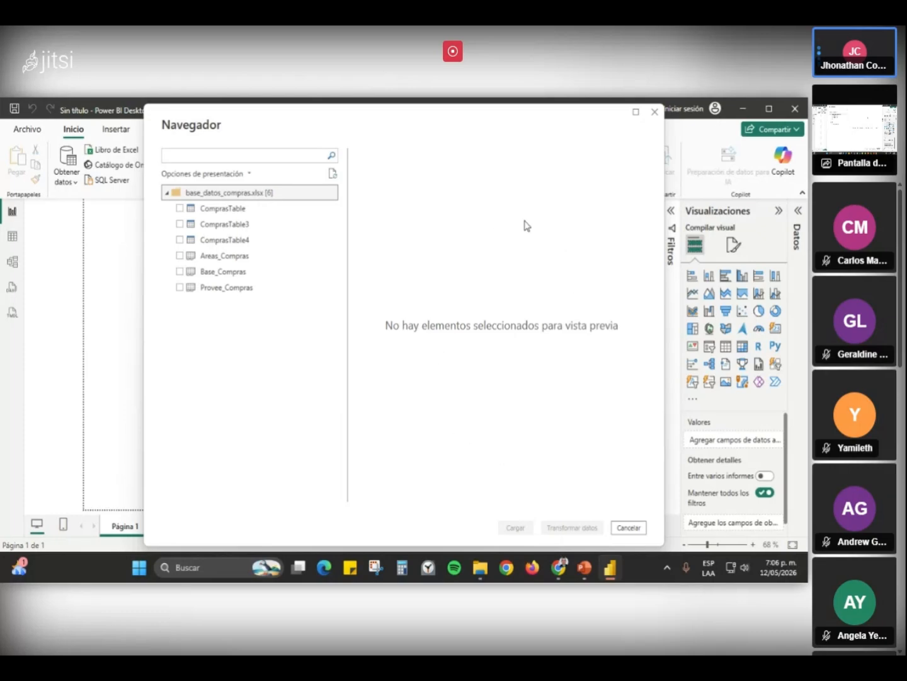
click(180, 275)
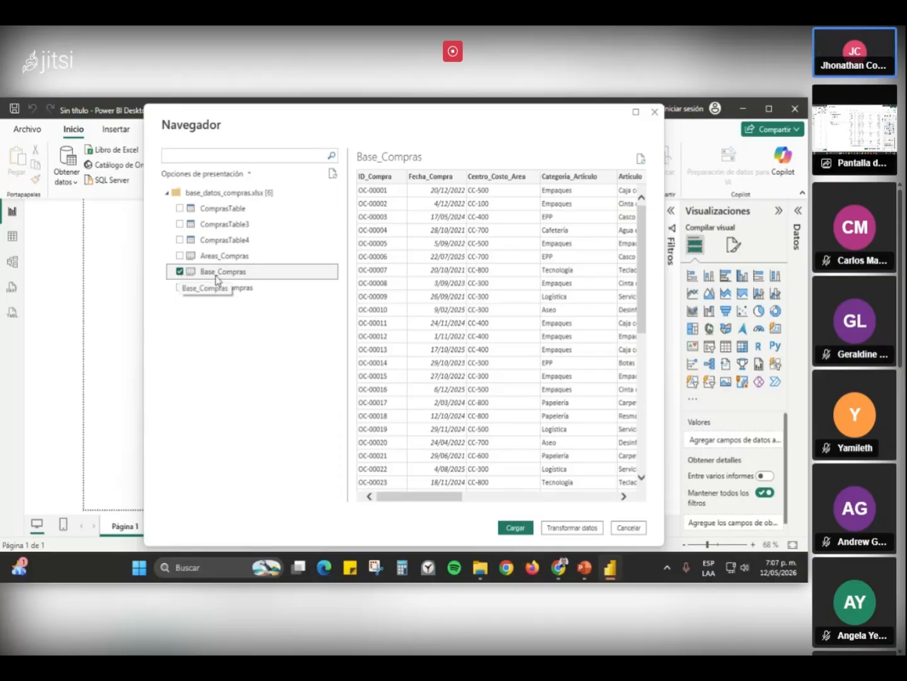
drag(447, 498, 415, 503)
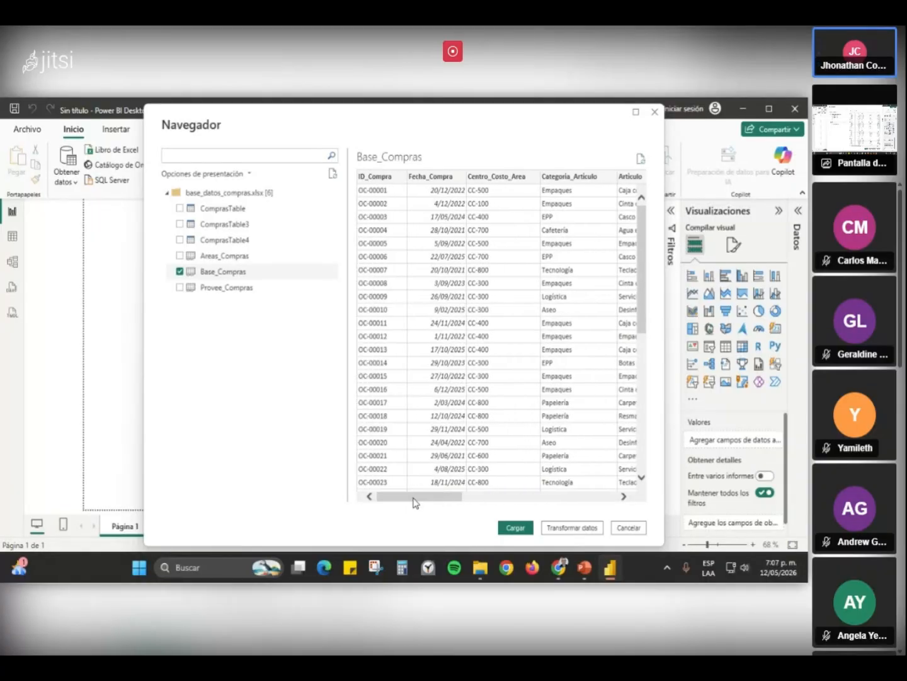
- Show the Power Query slide in the PowerPoint presentation, and return to Power BI to open the selected sheet with Transformar datos
mouse_move(582, 567)
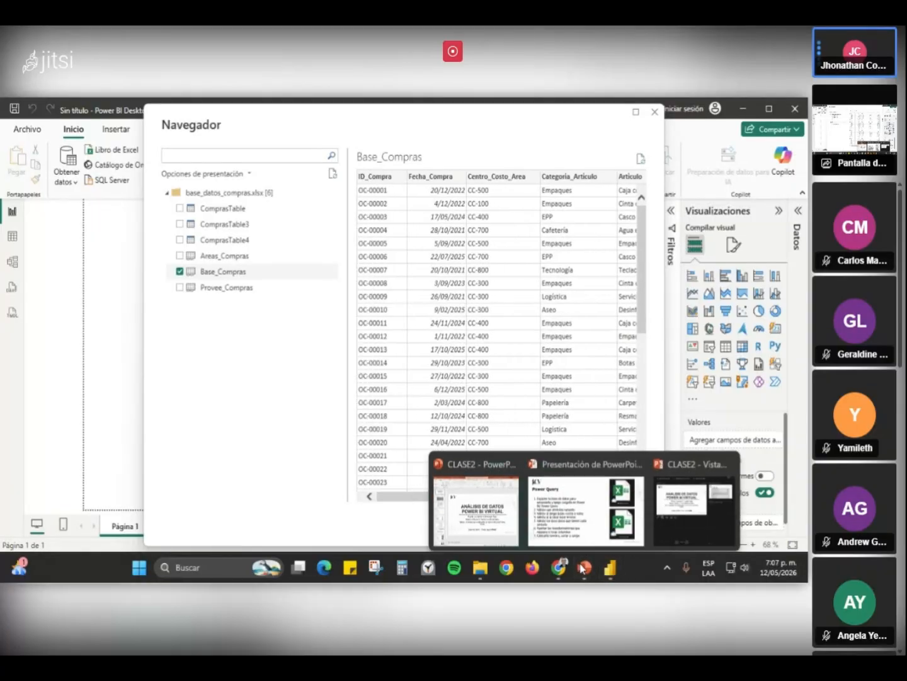
click(558, 493)
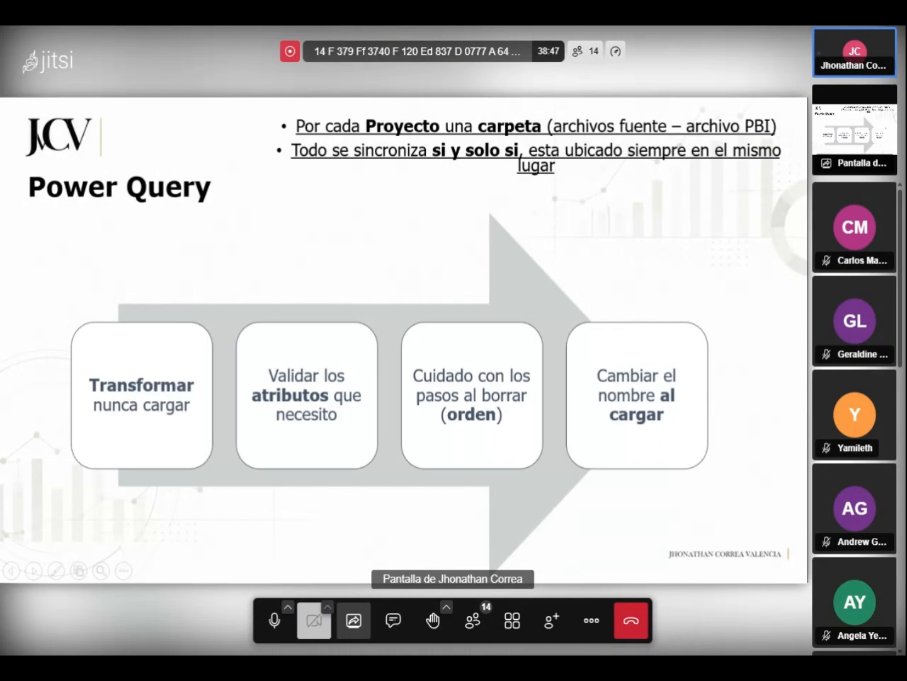
key(alt+Tab)
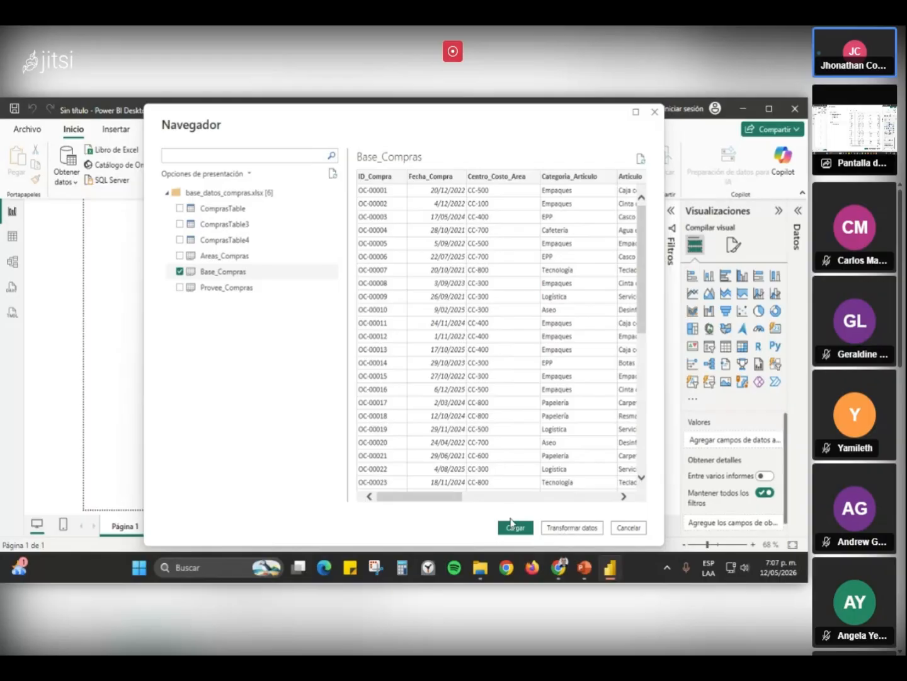
click(566, 527)
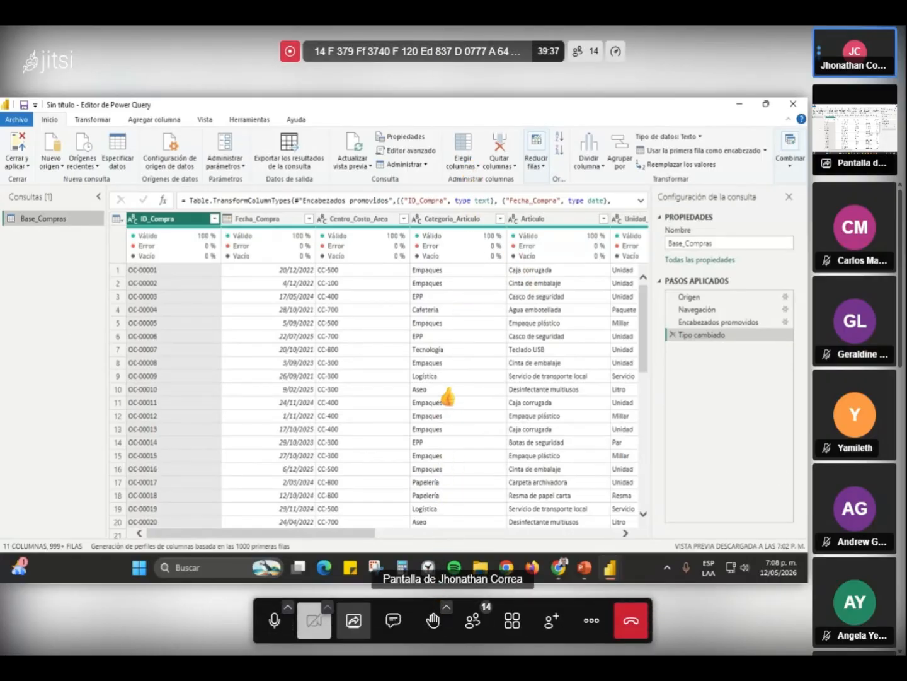
- Show the meeting chat, and toggle the microphone off and back on
click(393, 619)
click(385, 624)
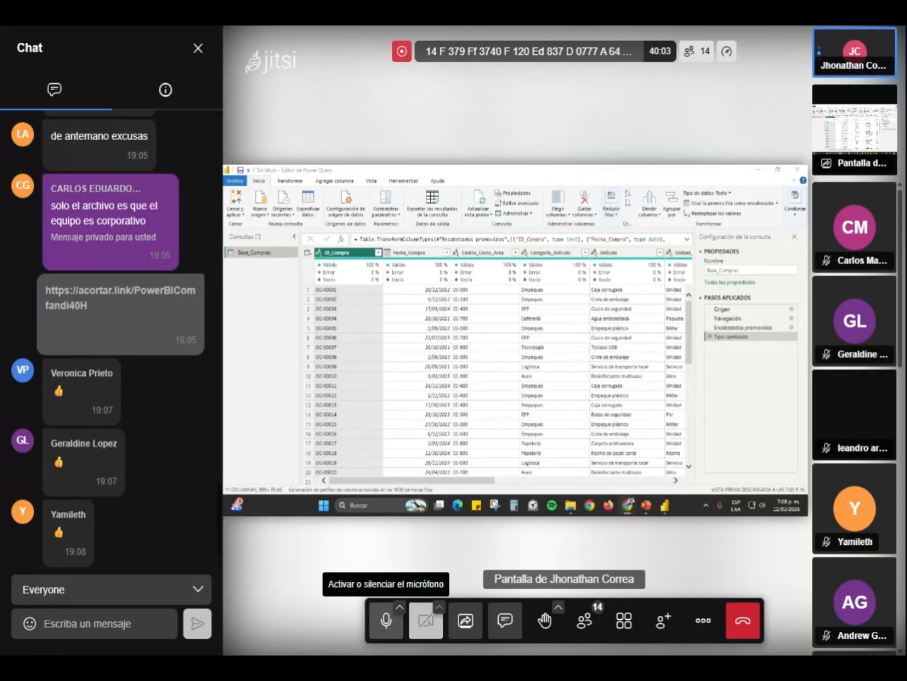
click(386, 634)
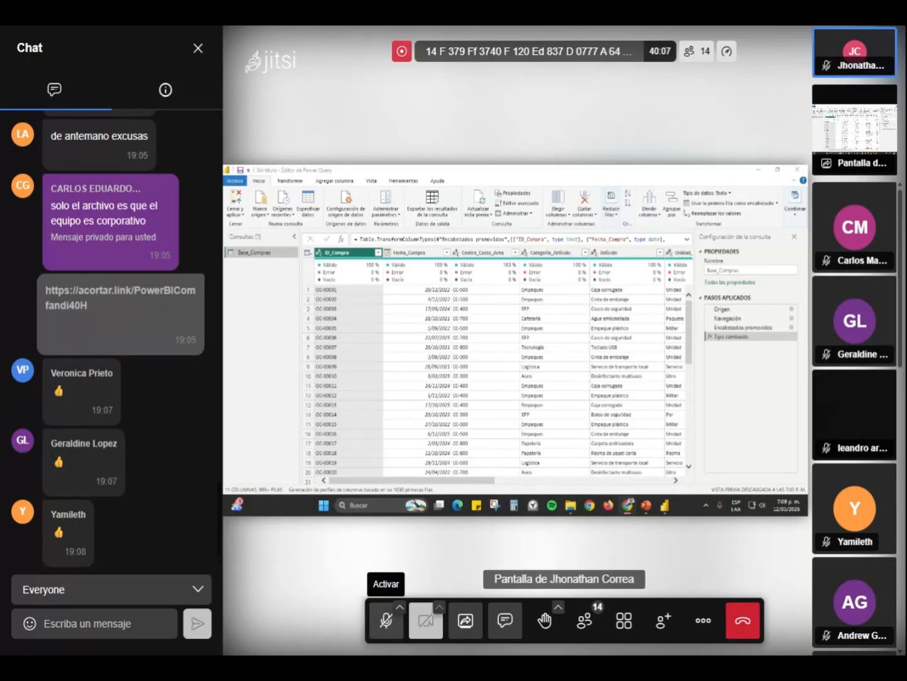
click(386, 624)
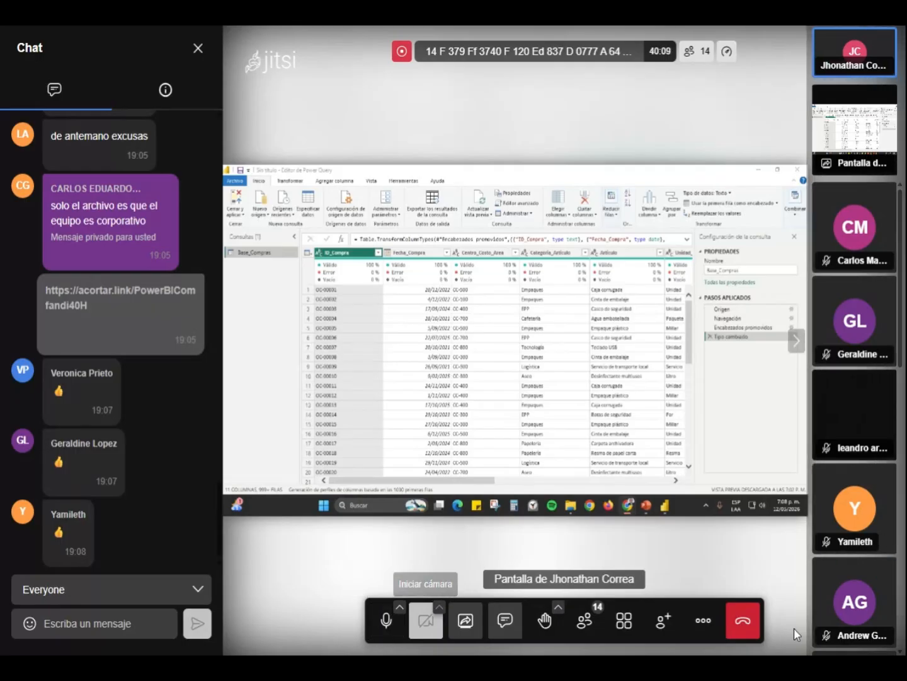
- Review the participants' microphone status and their replies in the chat, and close the chat
scroll(819, 618, down, 5)
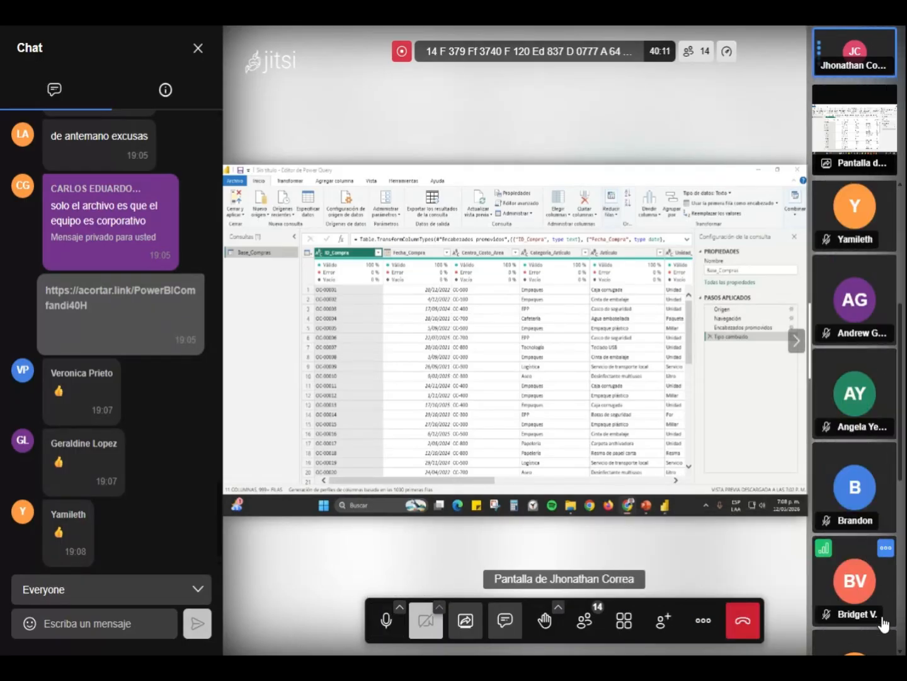
scroll(882, 606, down, 4)
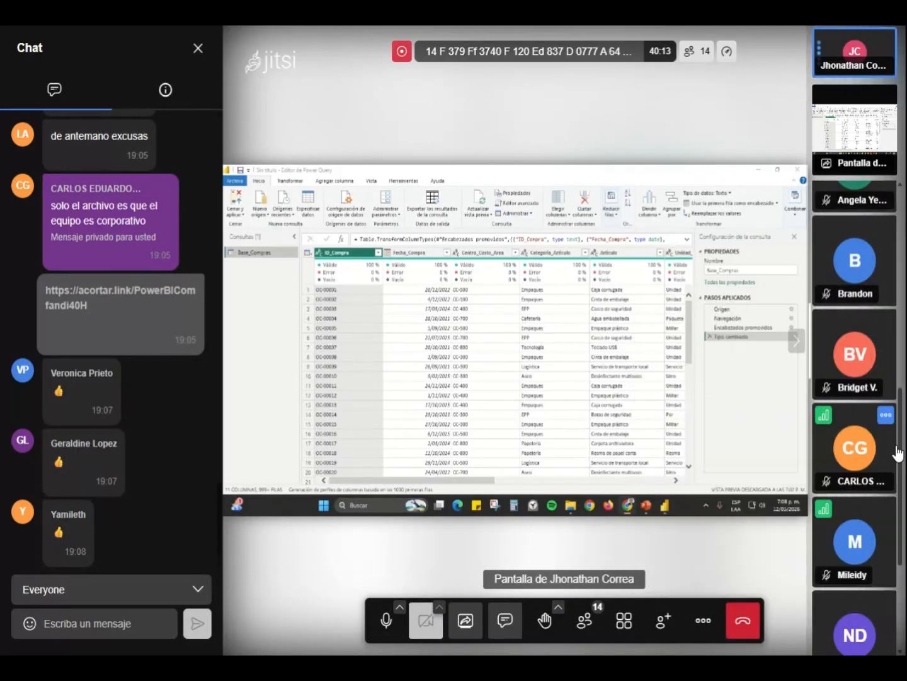
scroll(898, 551, down, 1)
scroll(898, 551, down, 5)
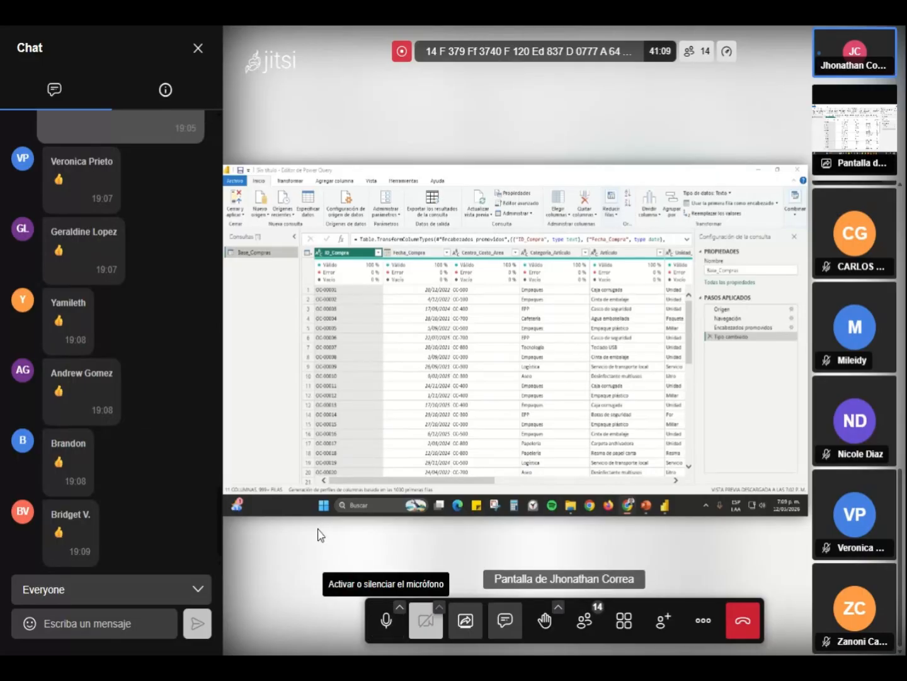
click(199, 50)
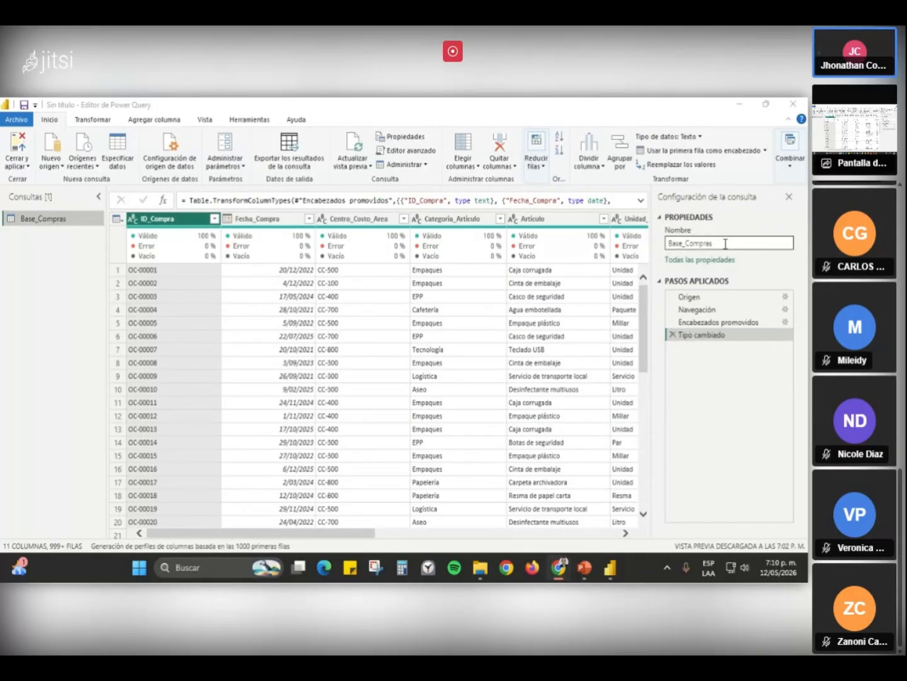
- Highlight the query's name, Base_Compras, in its properties without editing it
drag(724, 243, 668, 245)
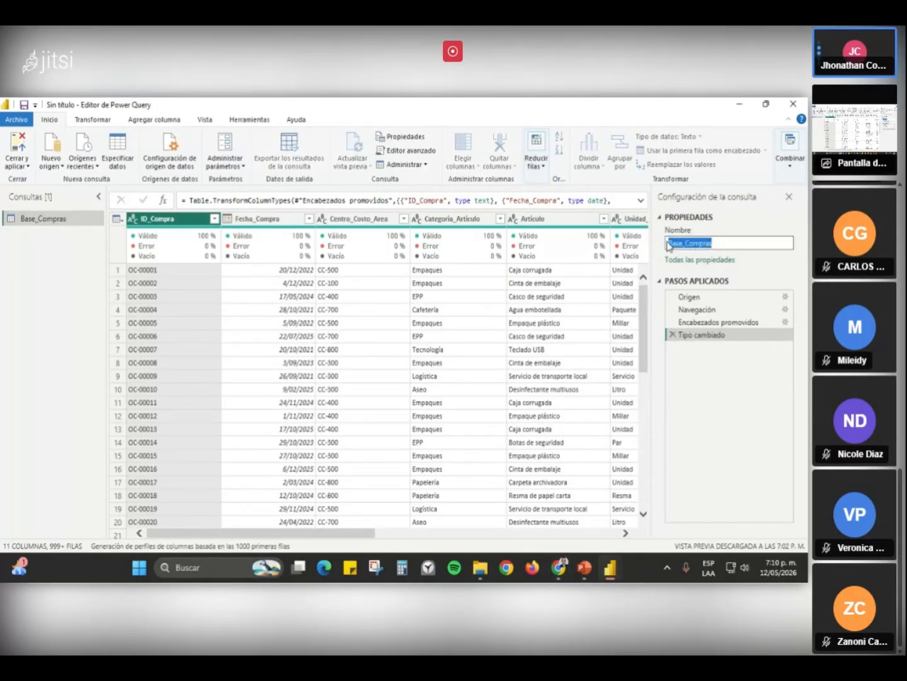
click(707, 243)
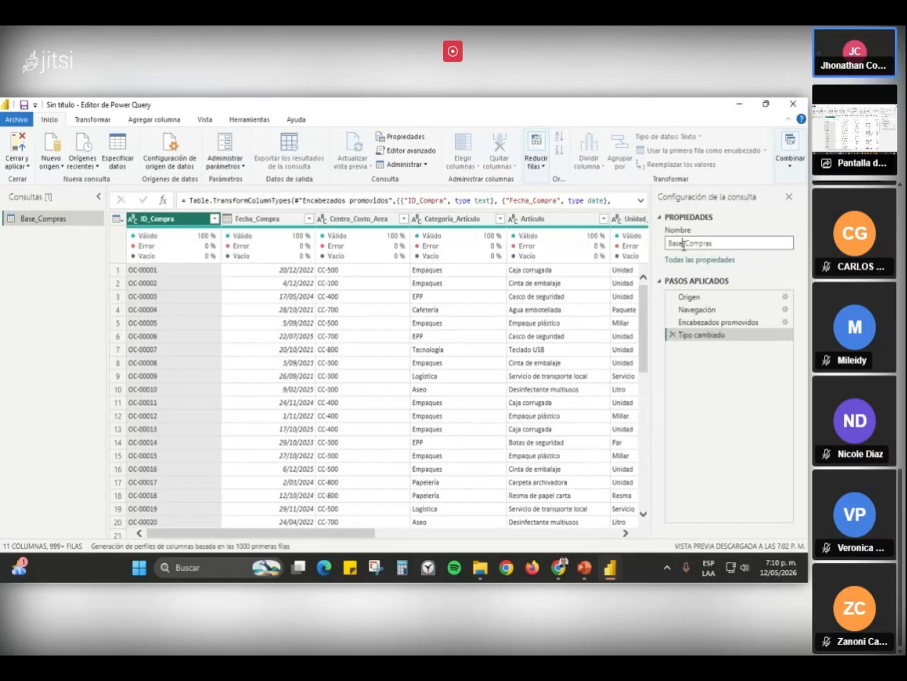
drag(684, 245, 688, 245)
click(689, 247)
drag(714, 244, 668, 242)
click(685, 245)
- Inspect the applied steps Origen, Navegación and Encabezados promovidos of the Base_Compras query one after another
click(704, 302)
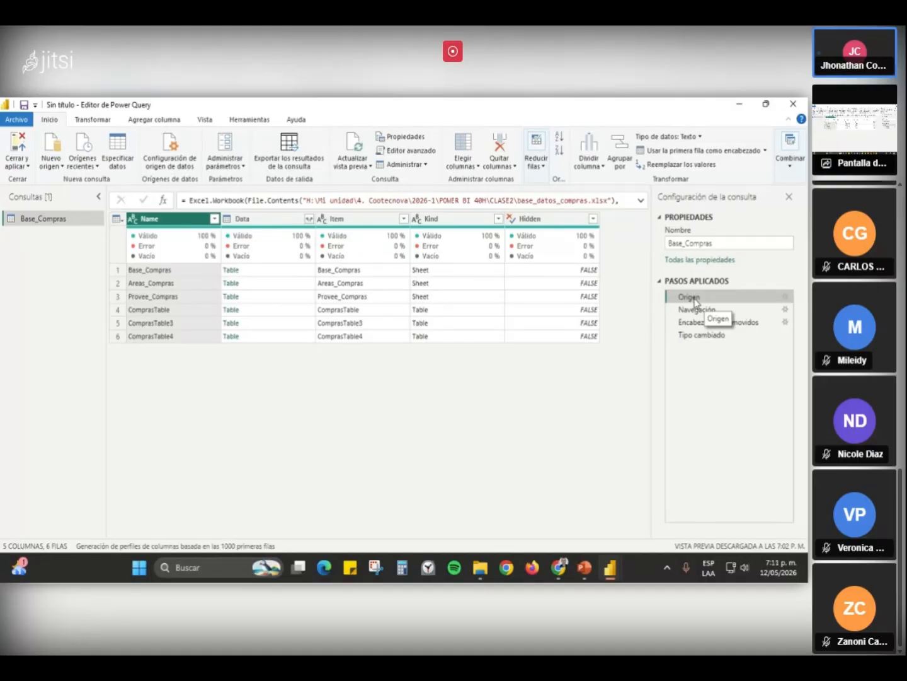
click(696, 310)
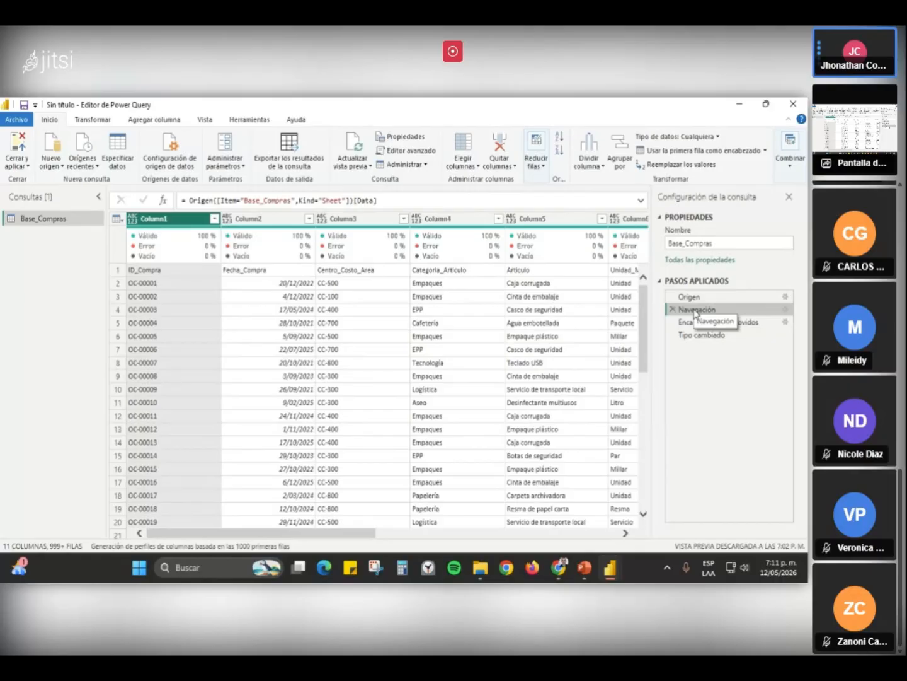
click(691, 323)
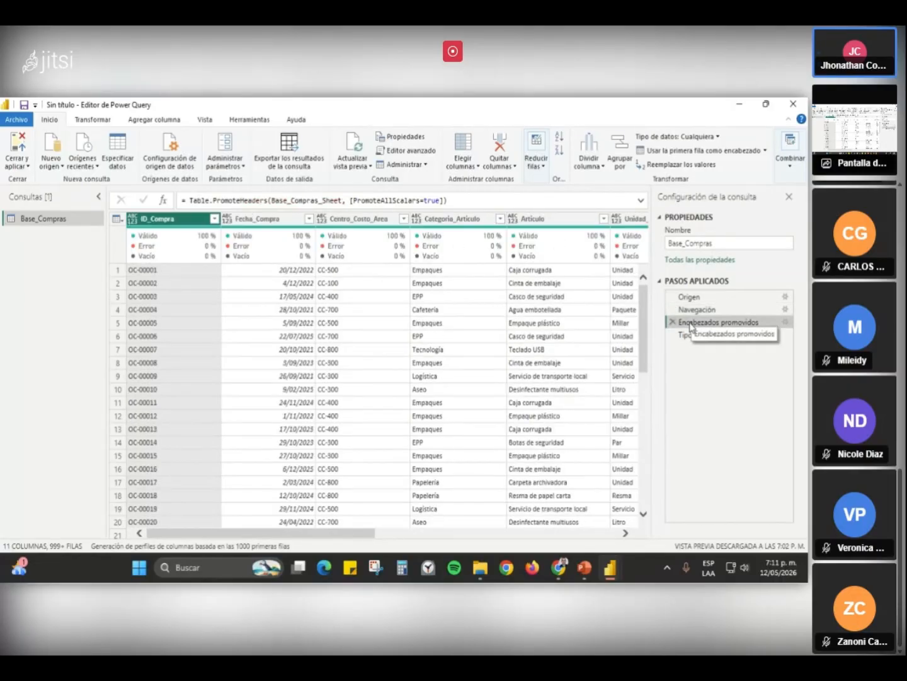
- Compare the first row in the Navegación step with the column headers in the Encabezados promovidos step
click(692, 309)
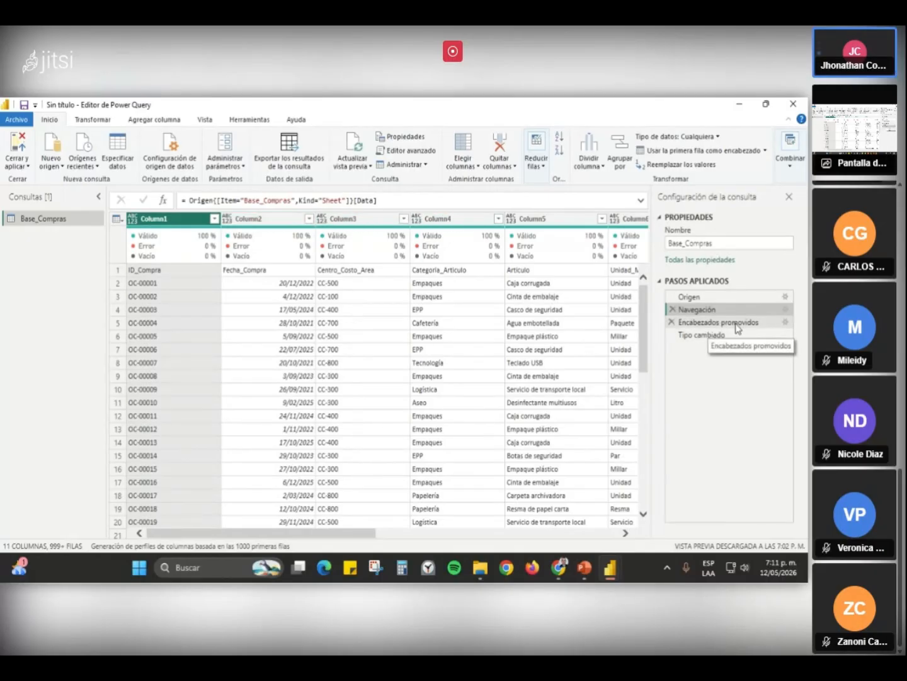
click(120, 272)
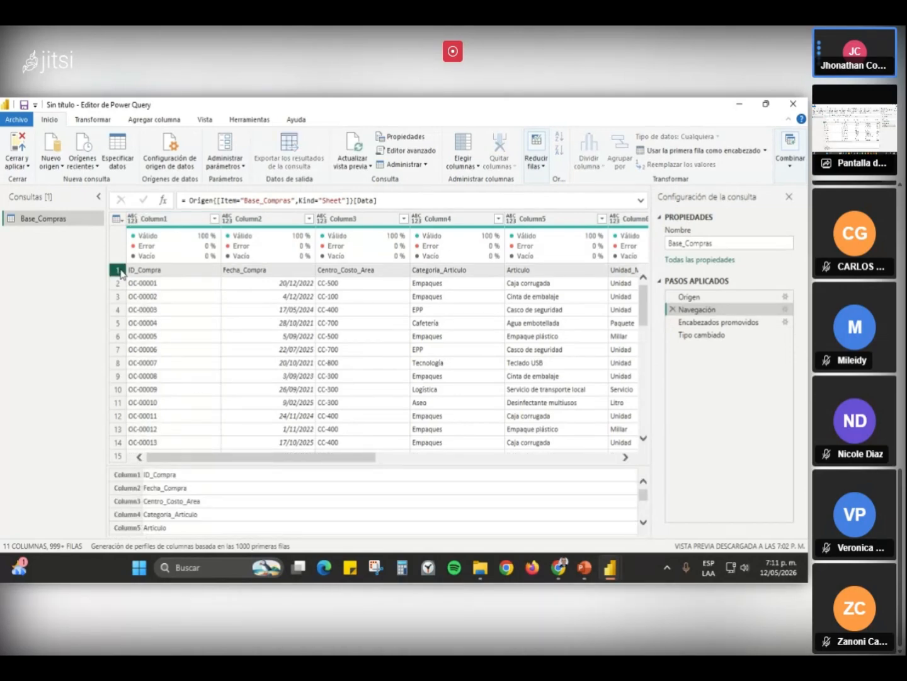
click(714, 322)
click(161, 226)
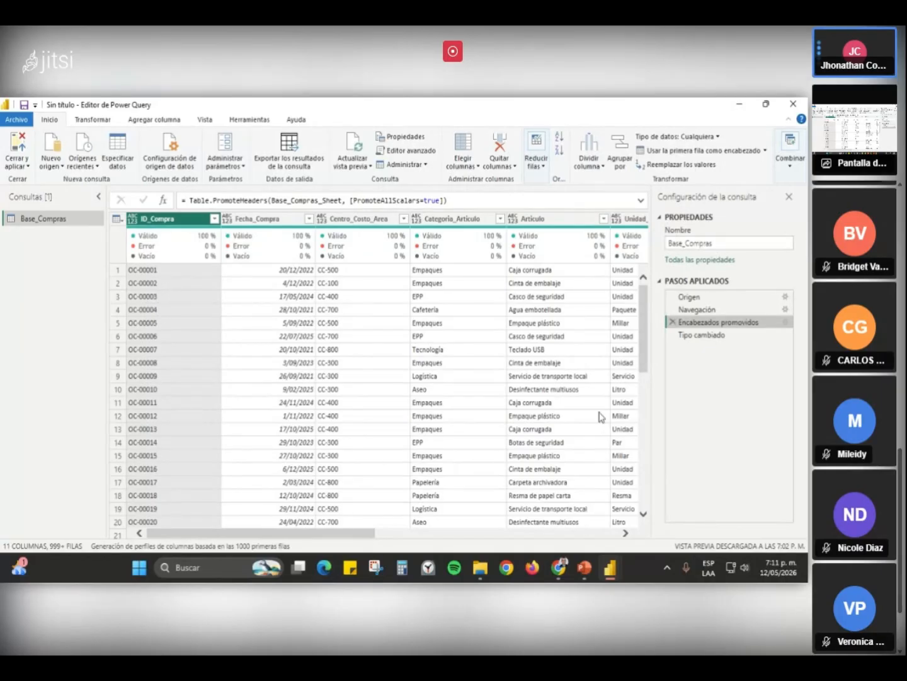
- Inspect the applied step Tipo cambiado and highlight the ID_Compra column's name without renaming it
click(706, 336)
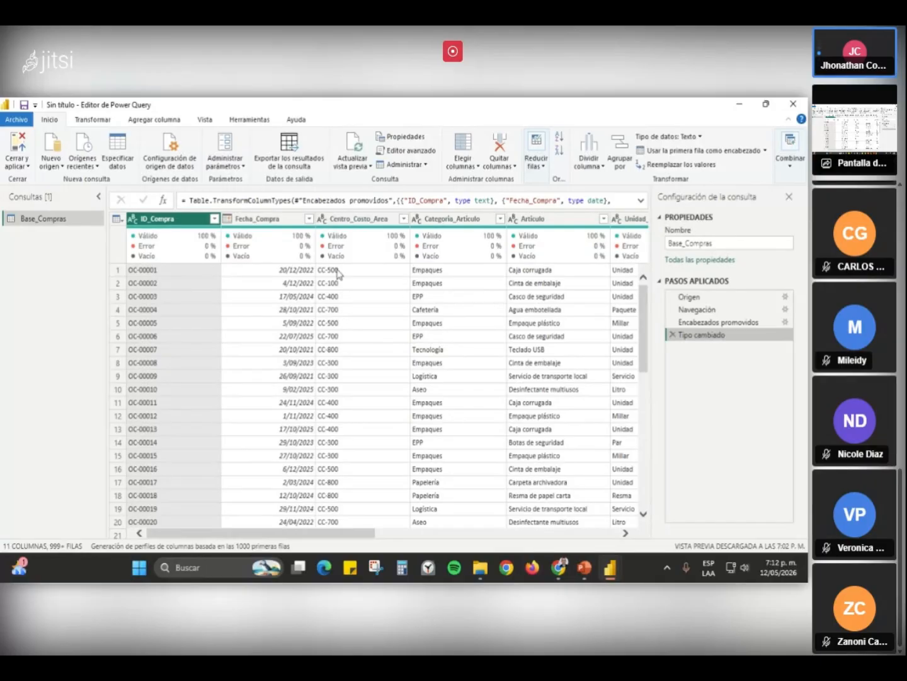
double_click(171, 220)
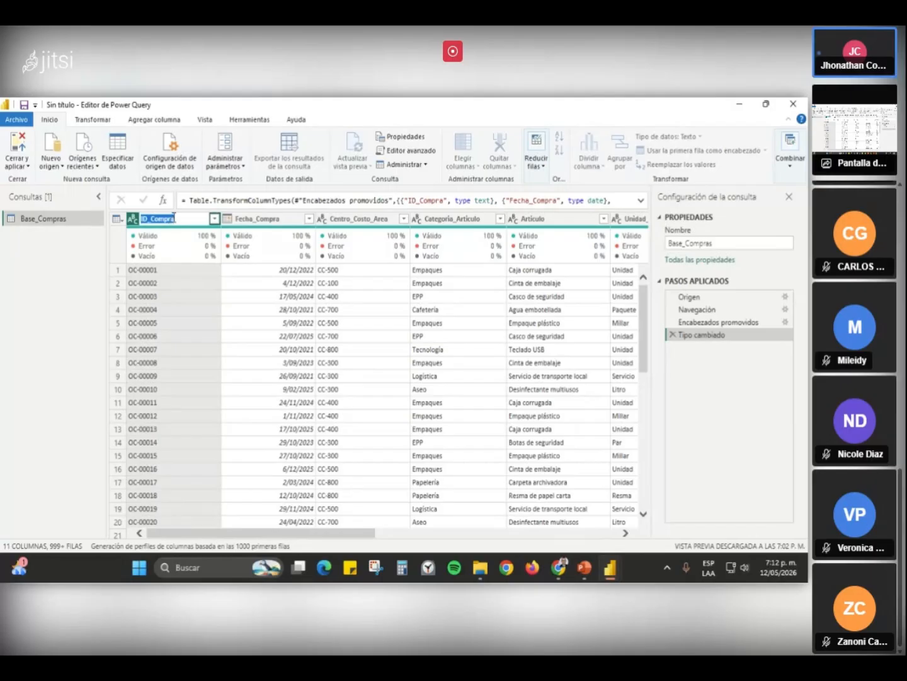
click(179, 219)
key(Return)
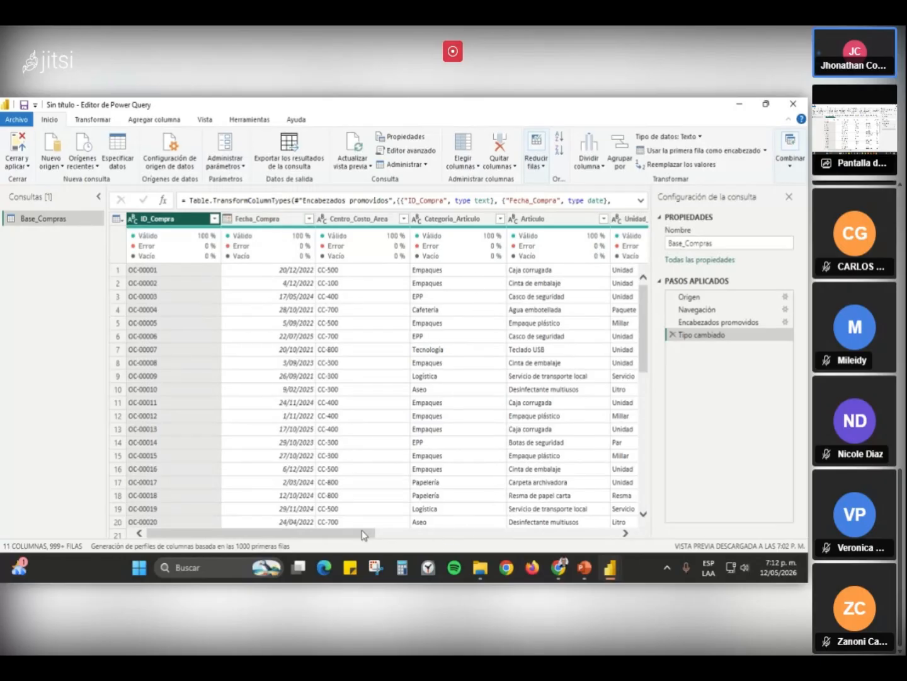
- Examine the data type options of the ID_Compra and Fecha_Compra columns without choosing a new type
drag(362, 531, 309, 539)
click(132, 220)
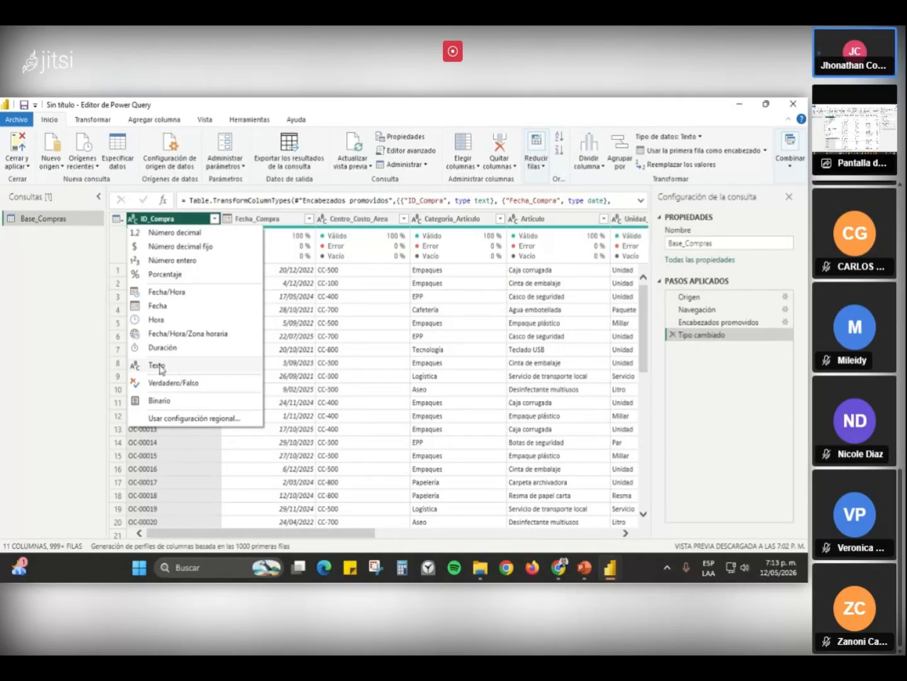
click(229, 220)
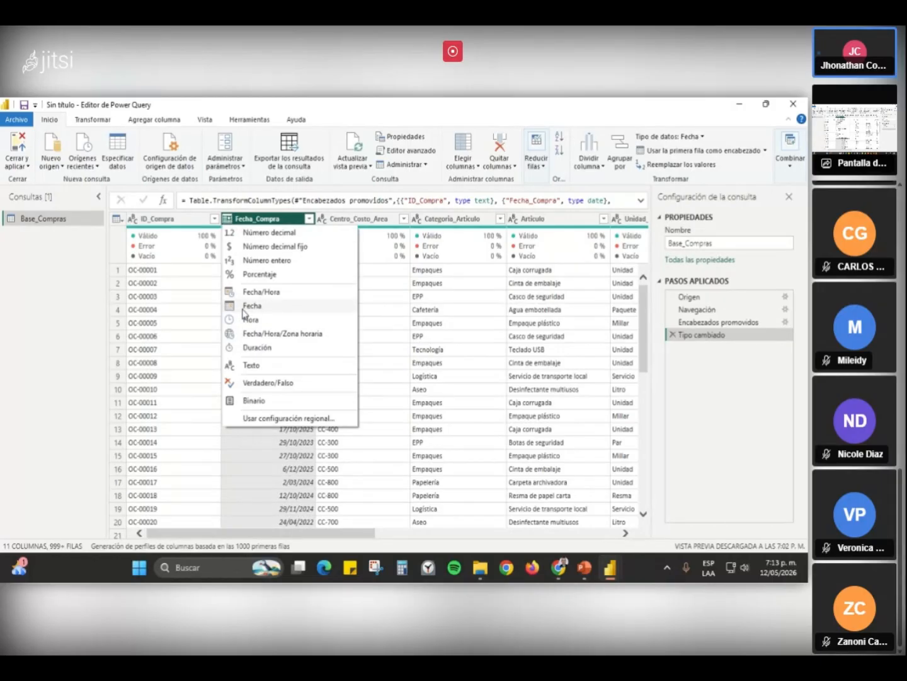
click(364, 525)
- Examine the data type options of the Cantidad_Comprada and Centro_Costo_Area columns, and close the list without choosing one
drag(348, 532, 554, 532)
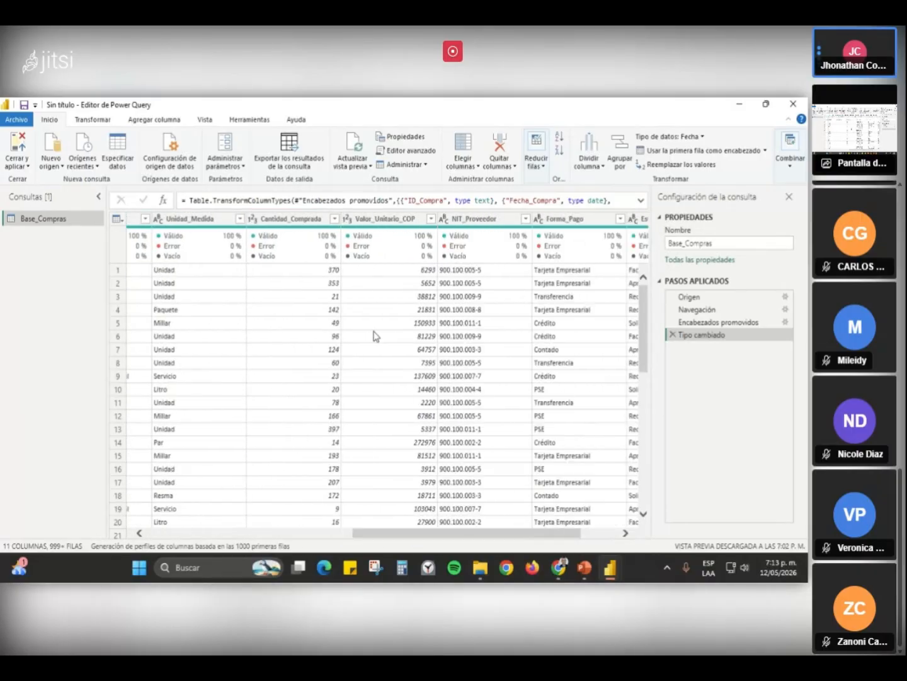
click(286, 219)
click(253, 219)
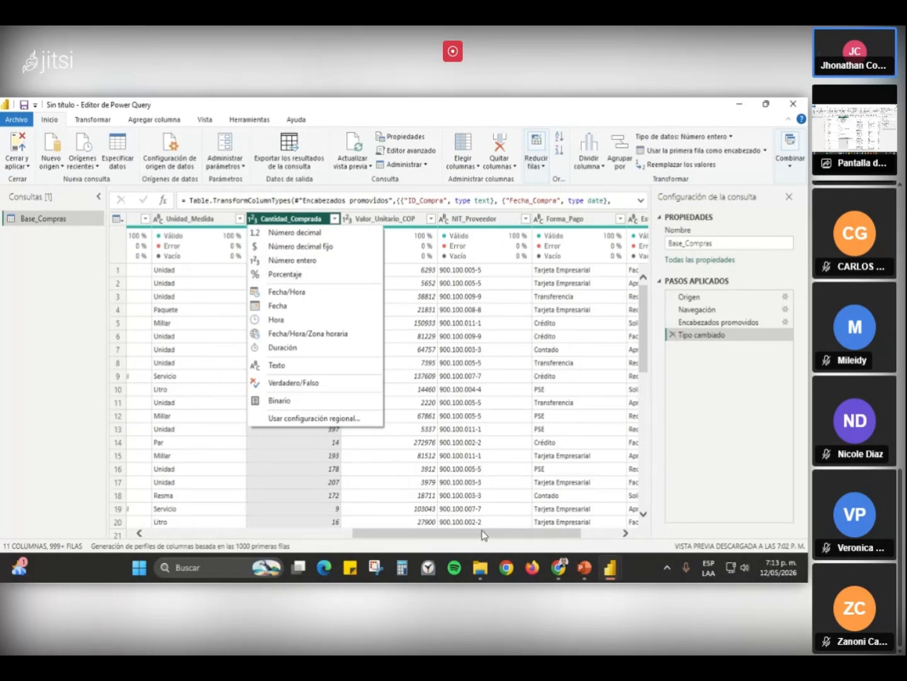
drag(486, 533, 252, 536)
click(324, 221)
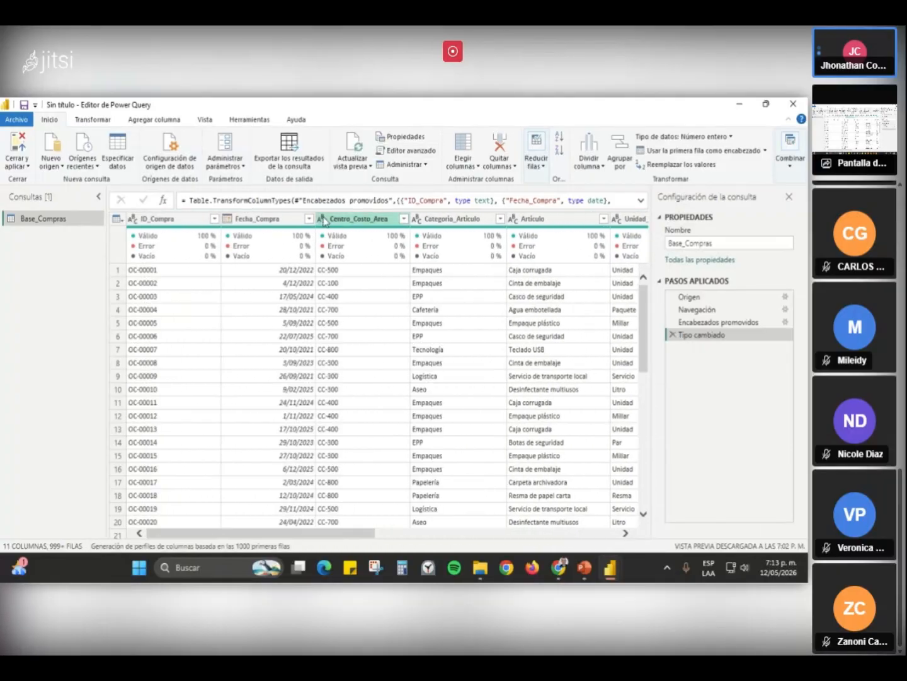
click(322, 222)
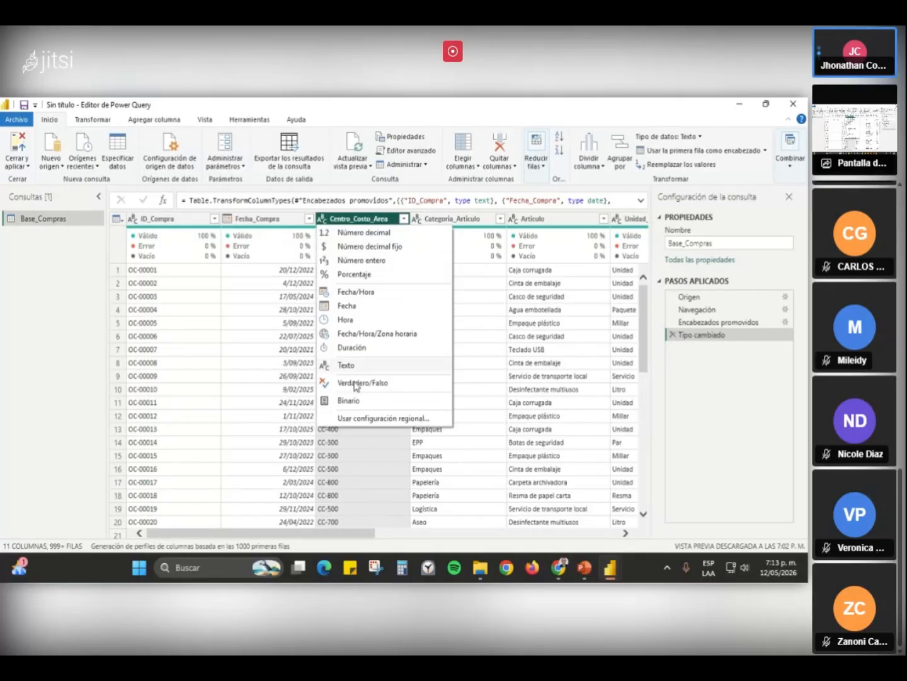
click(711, 336)
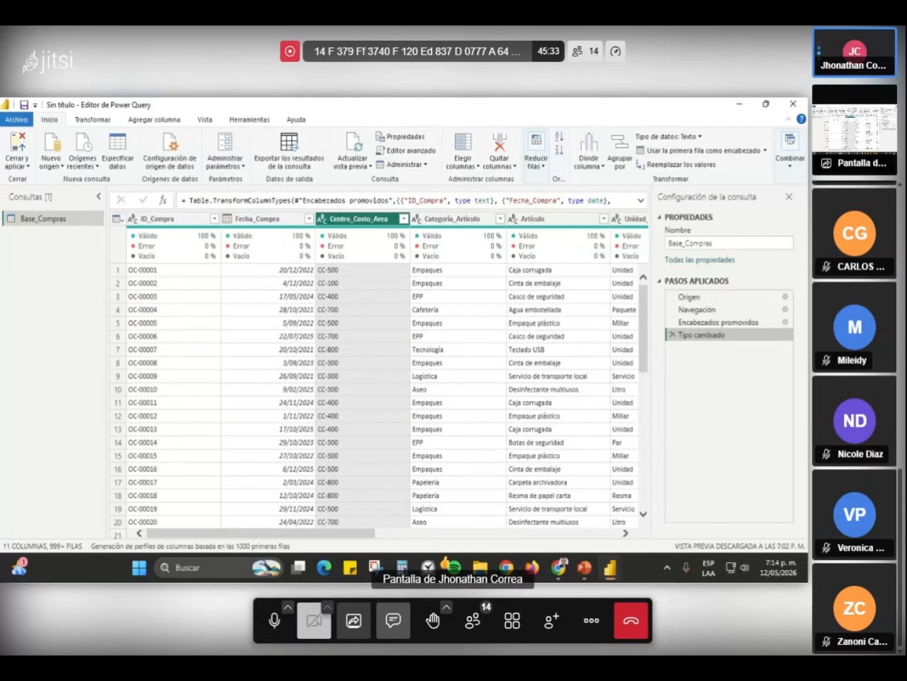
- Review the participants' replies in the meeting chat, muting the microphone meanwhile and unmuting it, and close the chat
click(393, 620)
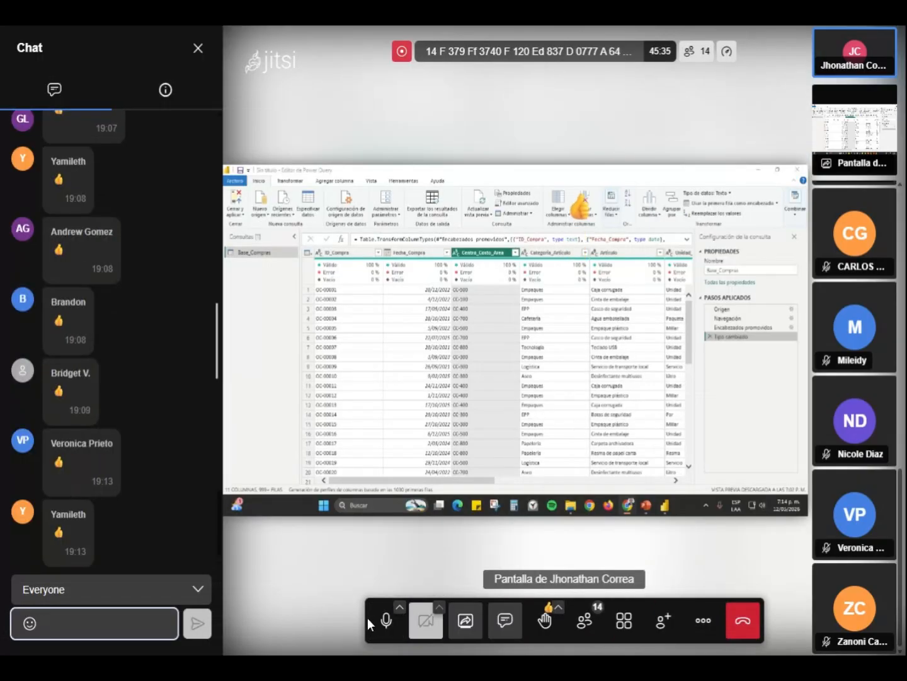
click(380, 625)
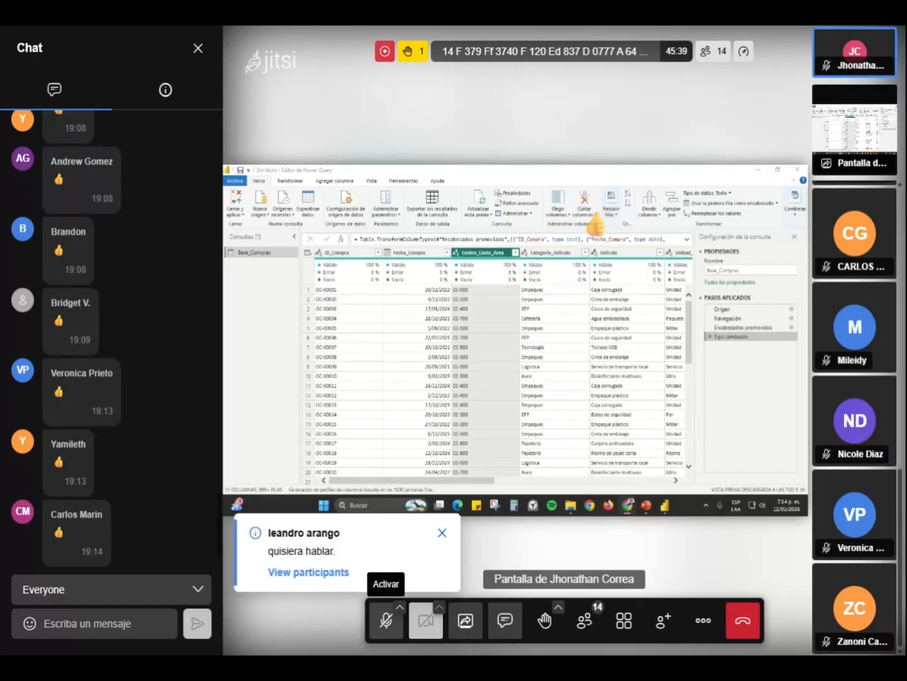
click(384, 621)
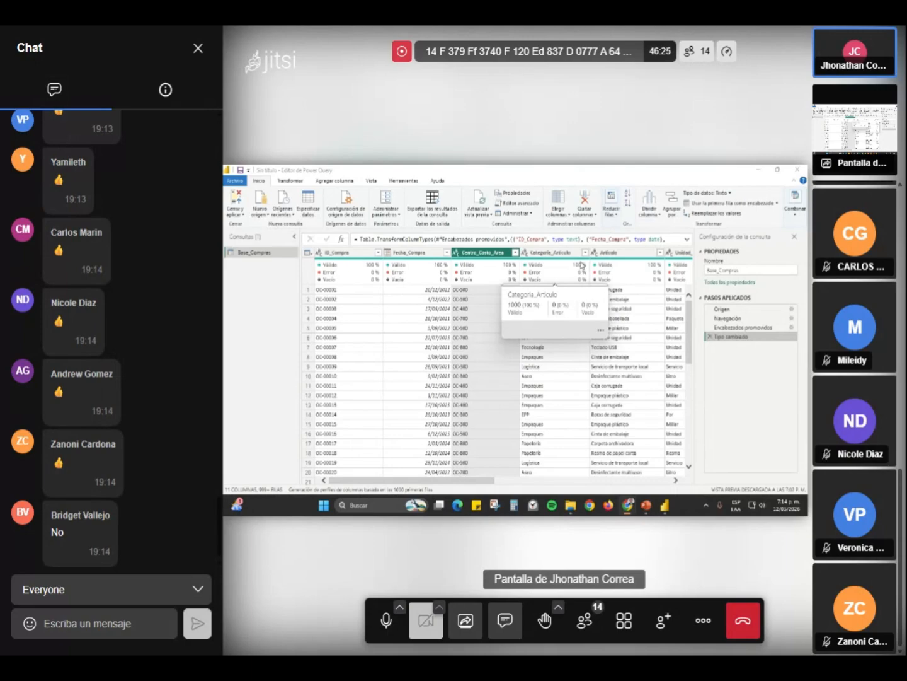
click(198, 48)
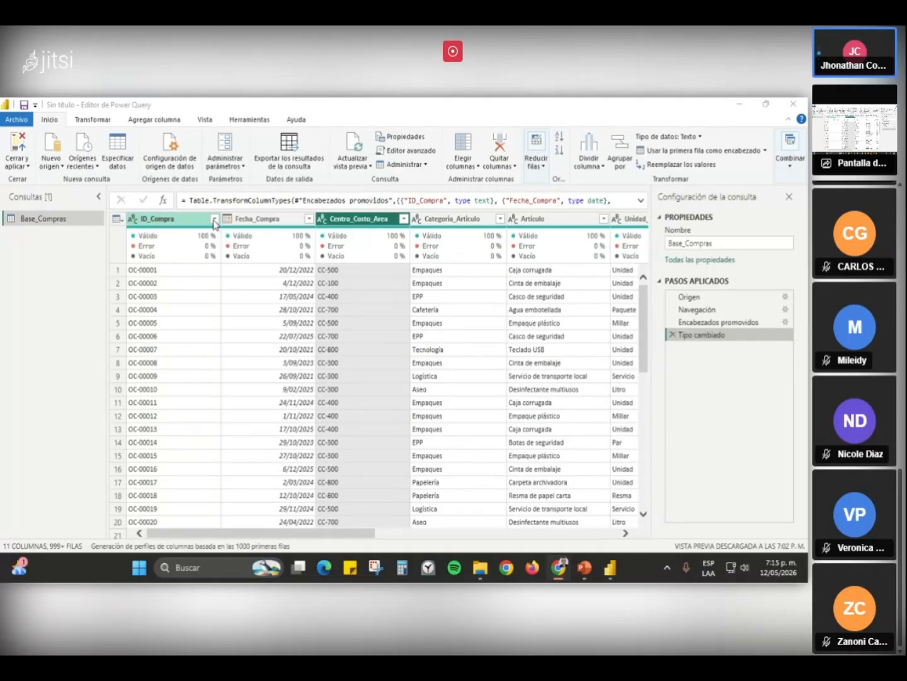
- Highlight the ID_Compra, Fecha_Compra and Centro_Costo_Area columns in turn, and select row 1 to contrast fields with records
click(179, 220)
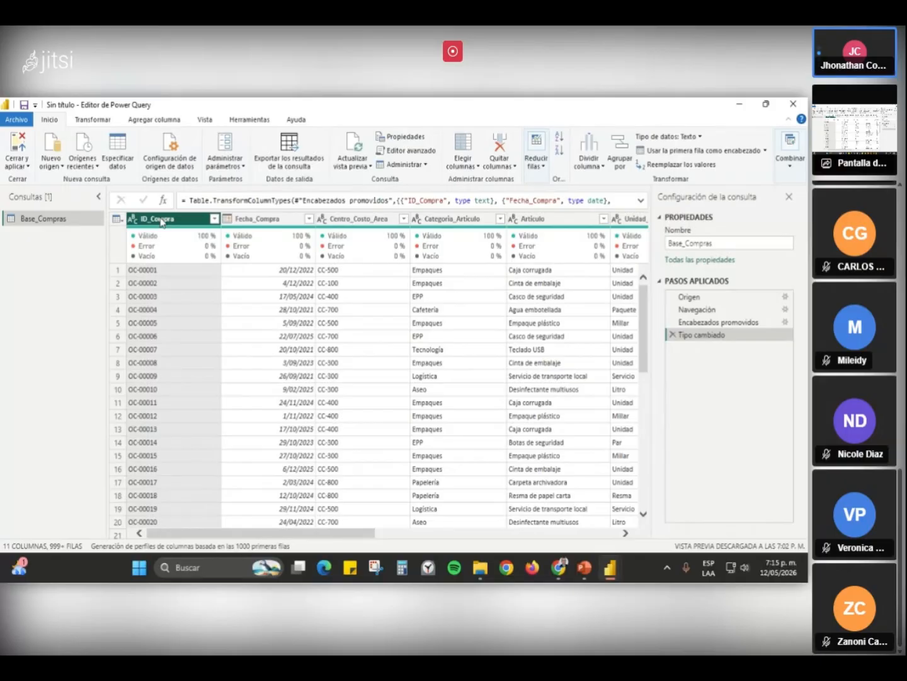
click(267, 222)
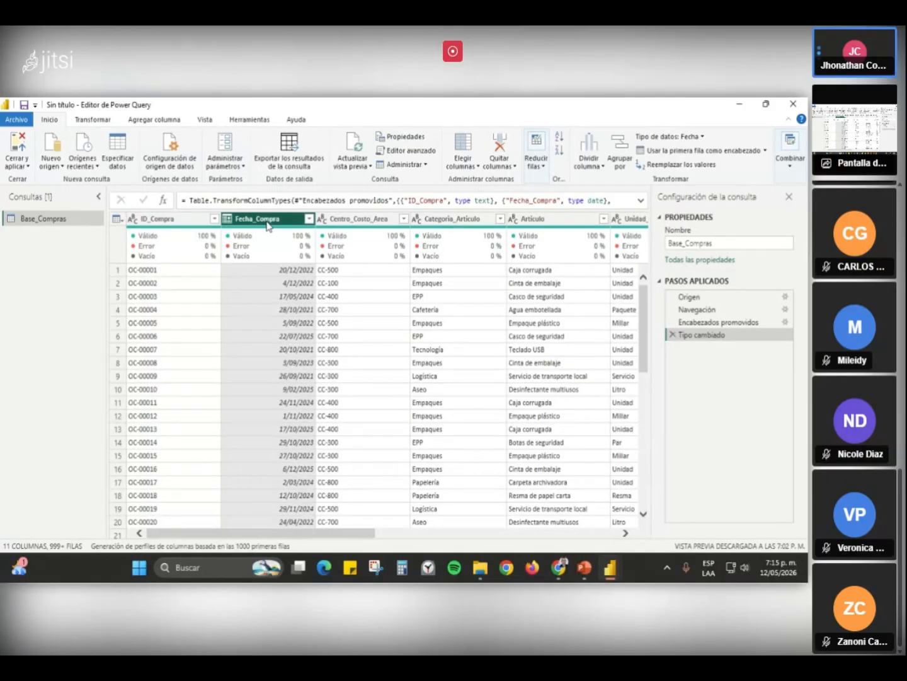
click(368, 222)
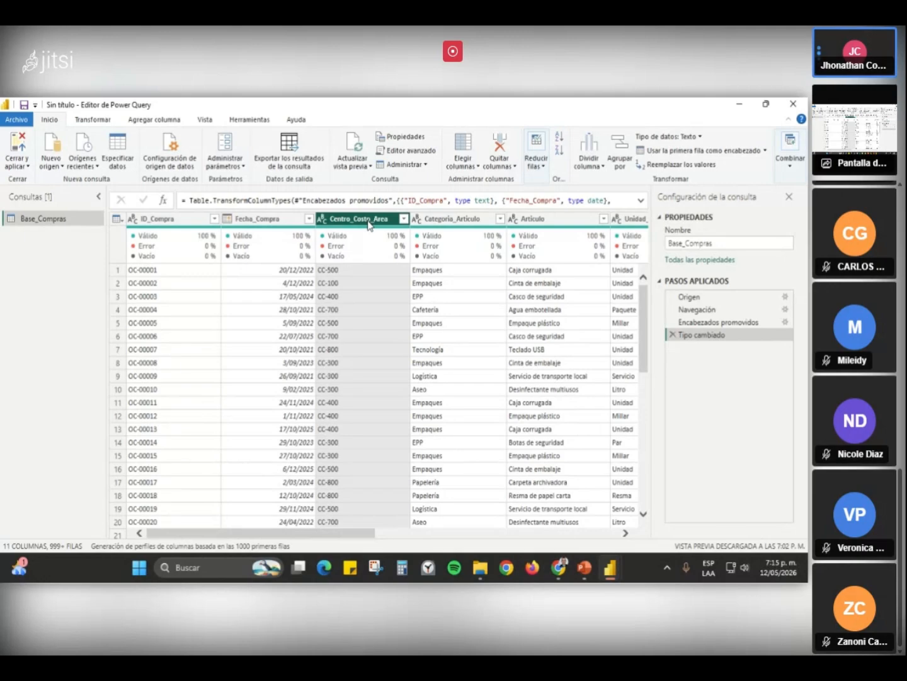
click(118, 270)
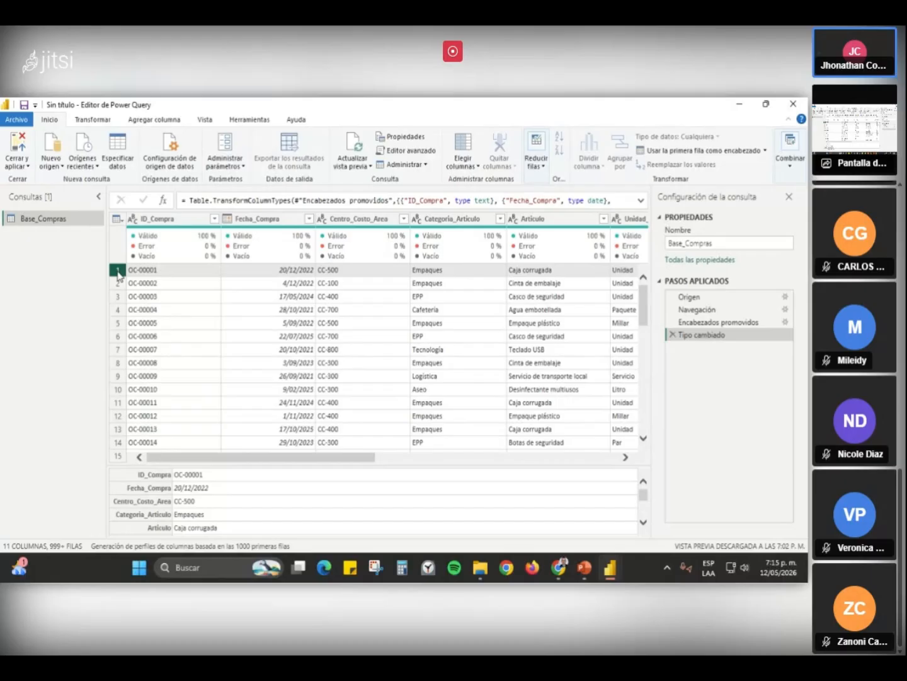
- Highlight each column from ID_Compra through Categoria_Articulo one after another, and display the details of record 1 again
click(179, 223)
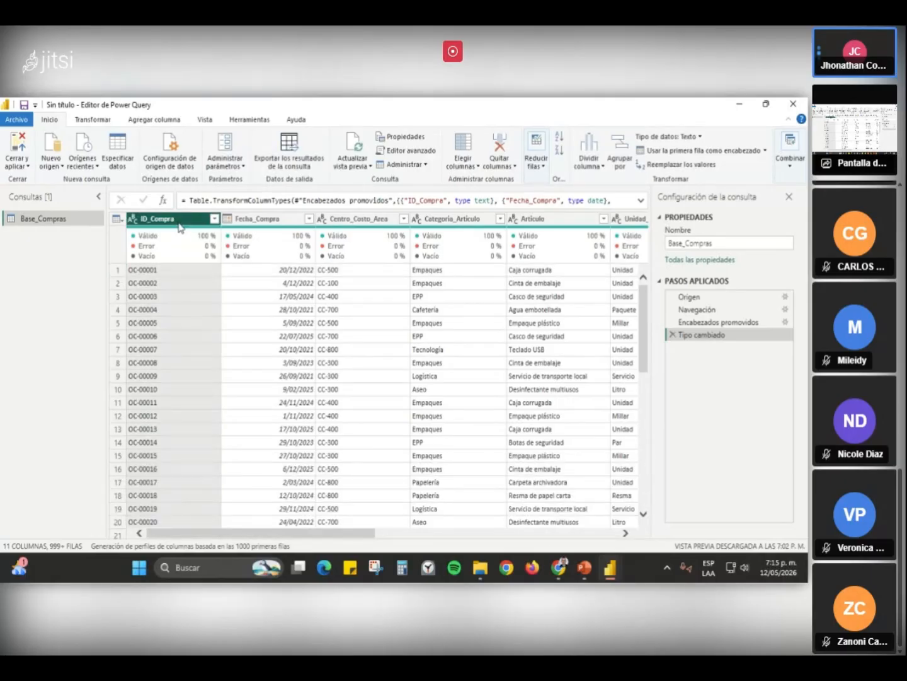
click(258, 222)
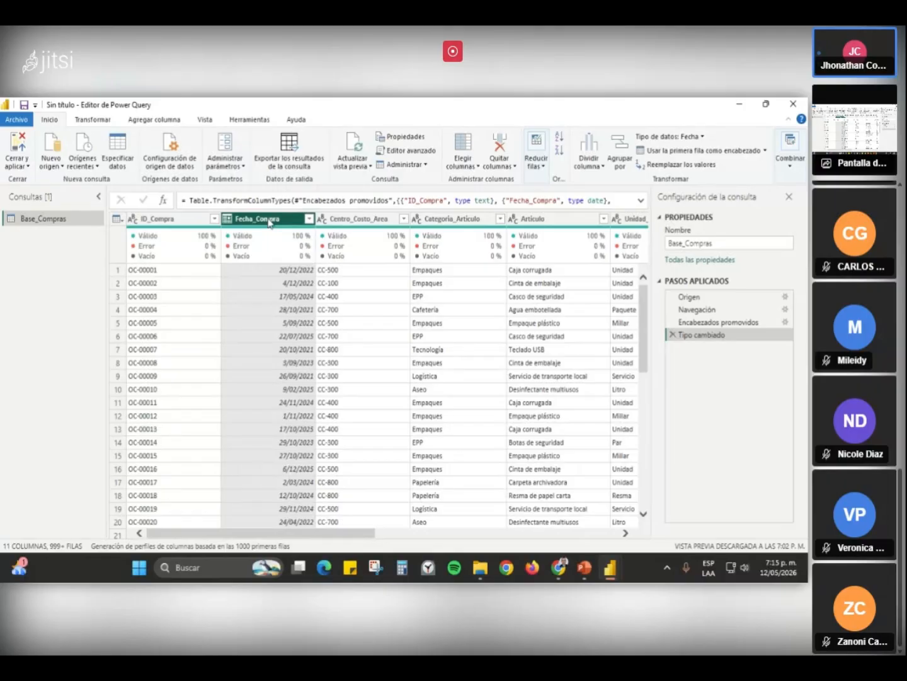
click(358, 220)
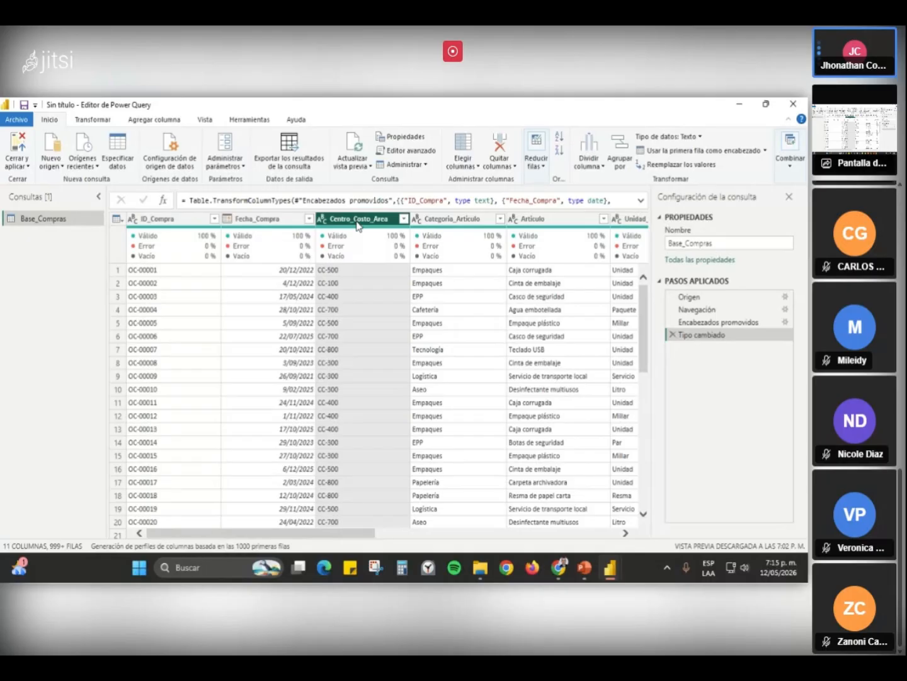
click(445, 231)
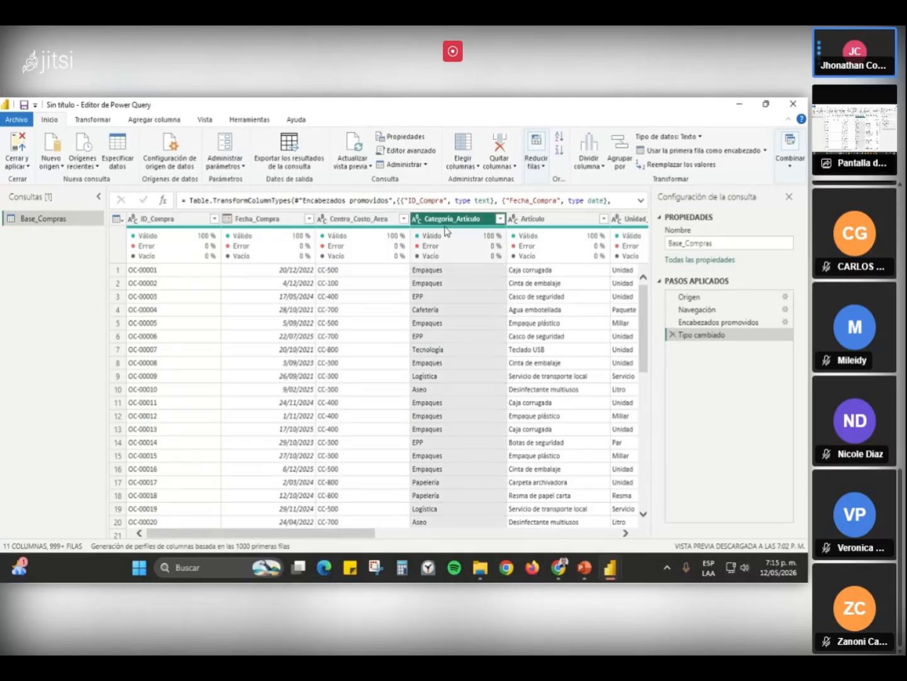
click(118, 269)
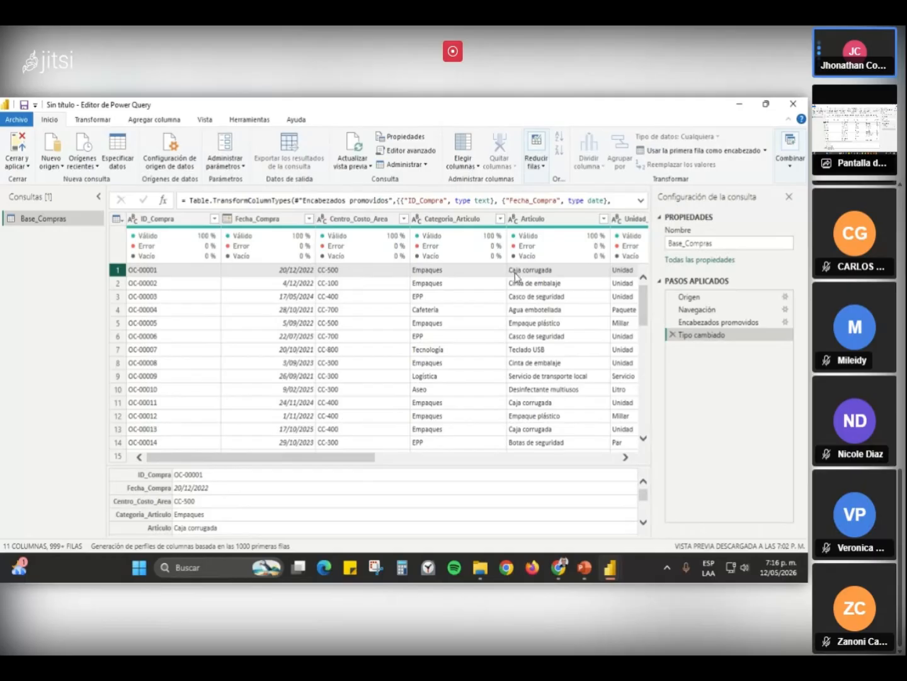
- Review the available data types for ID_Compra and Fecha_Compra again, and close the list without choosing one
click(155, 219)
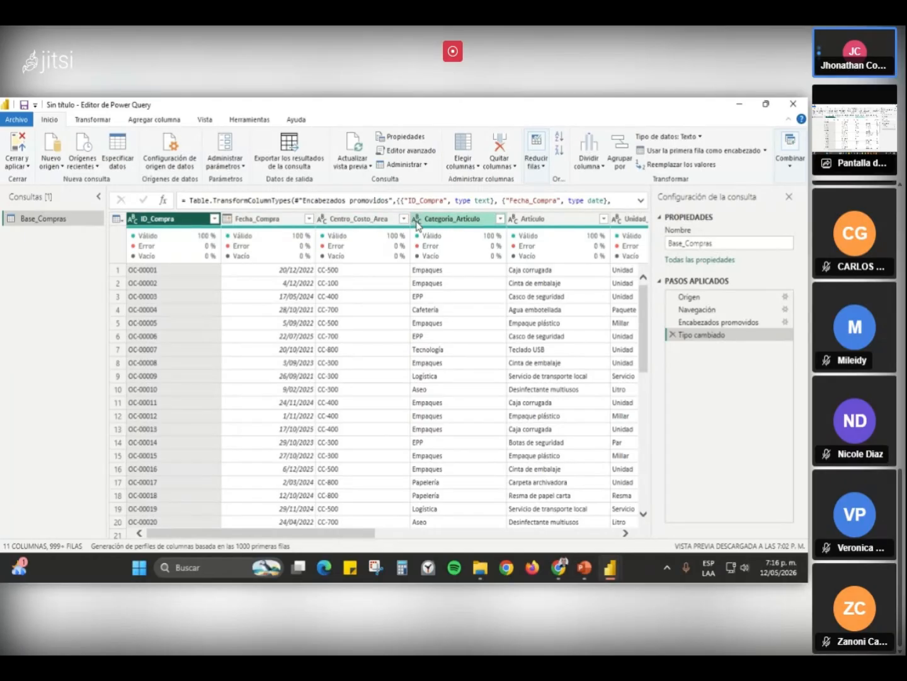
click(133, 223)
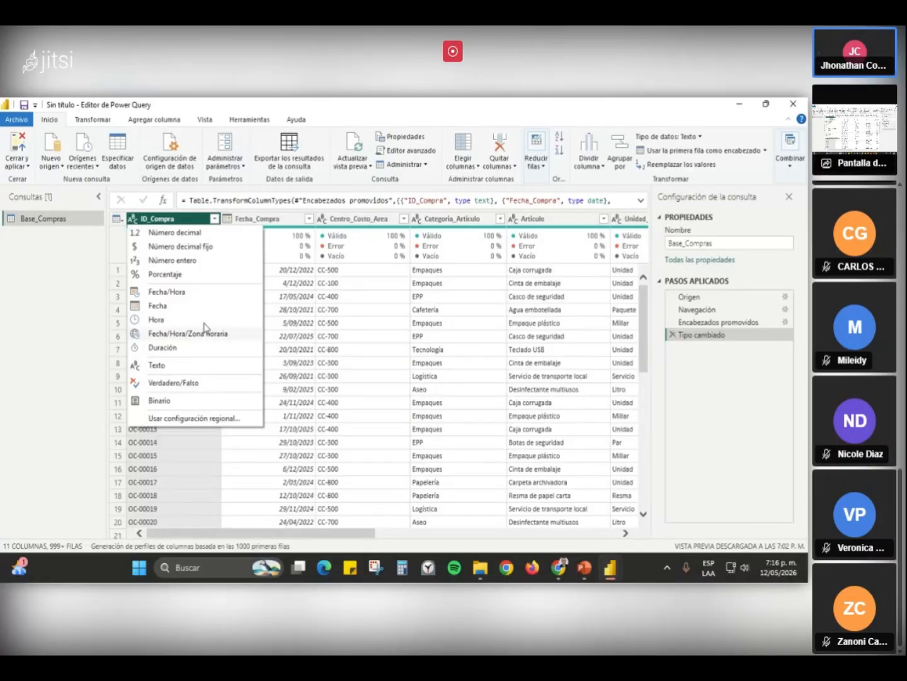
click(277, 219)
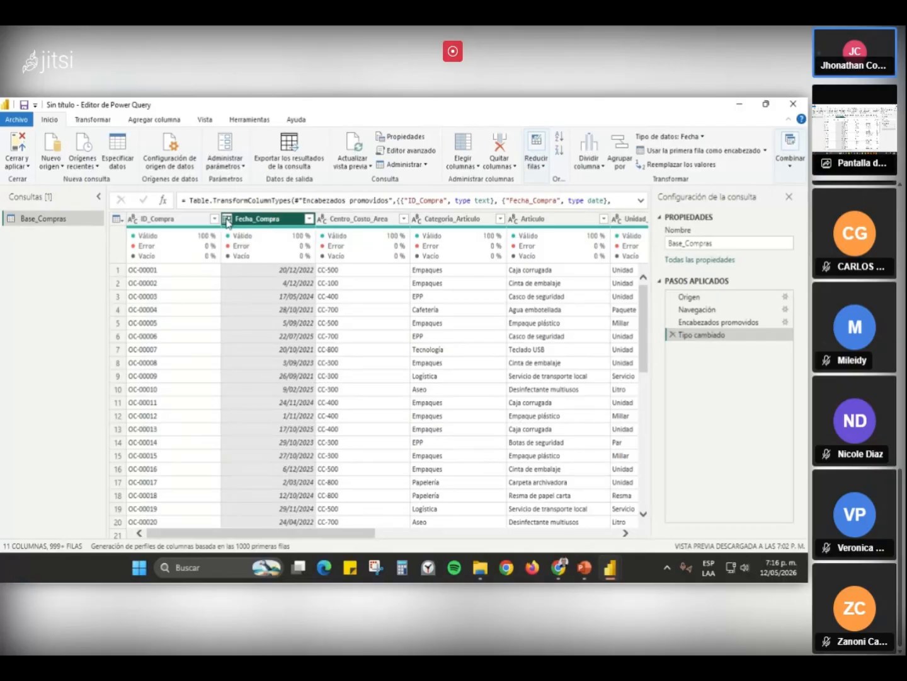
click(228, 221)
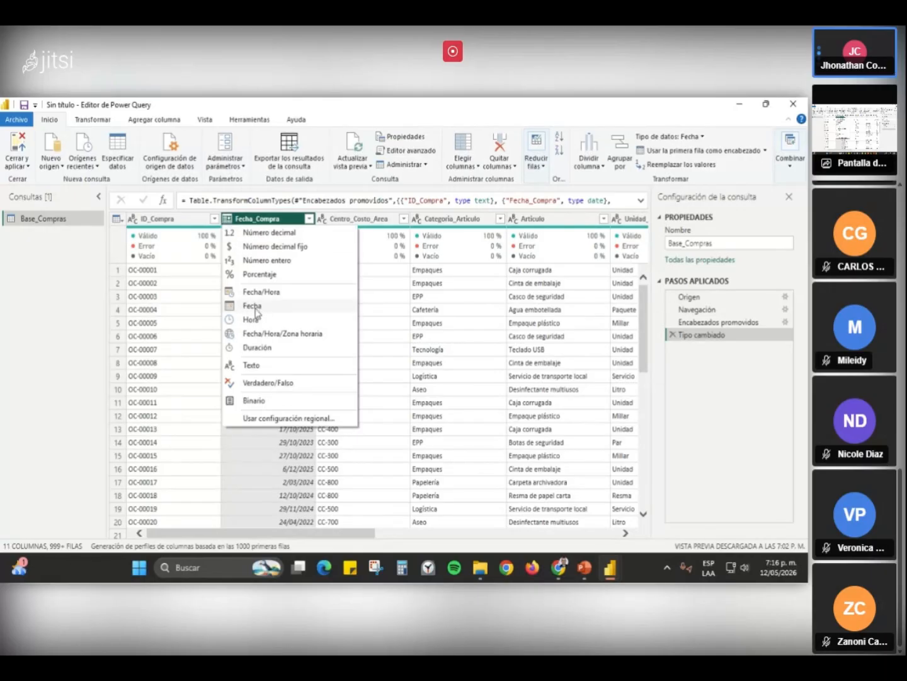
click(365, 536)
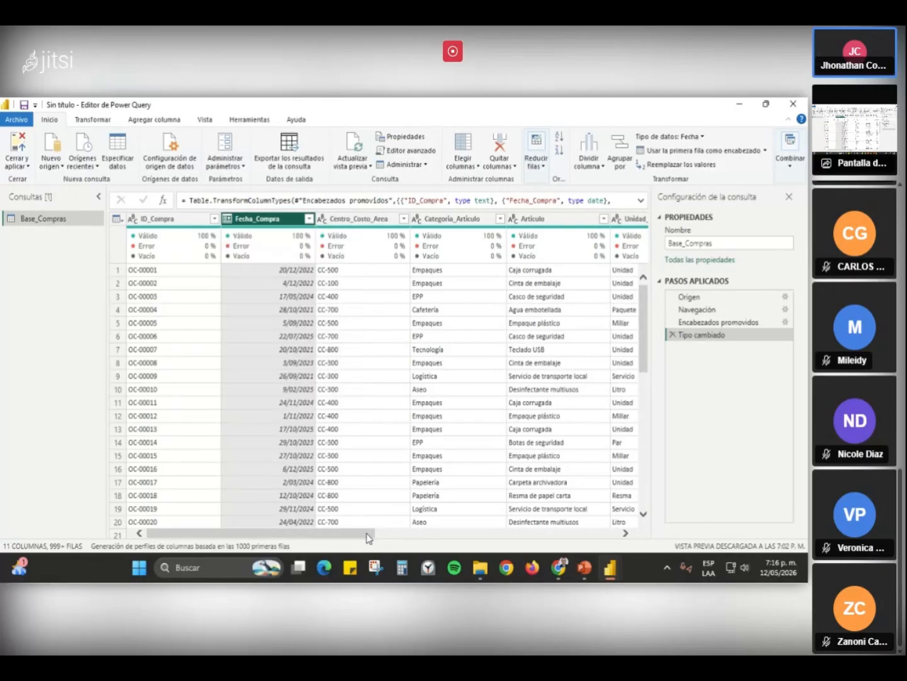
- Review the available data types for the Cantidad_Comprada column, including Número entero, and close the list
drag(365, 536, 523, 534)
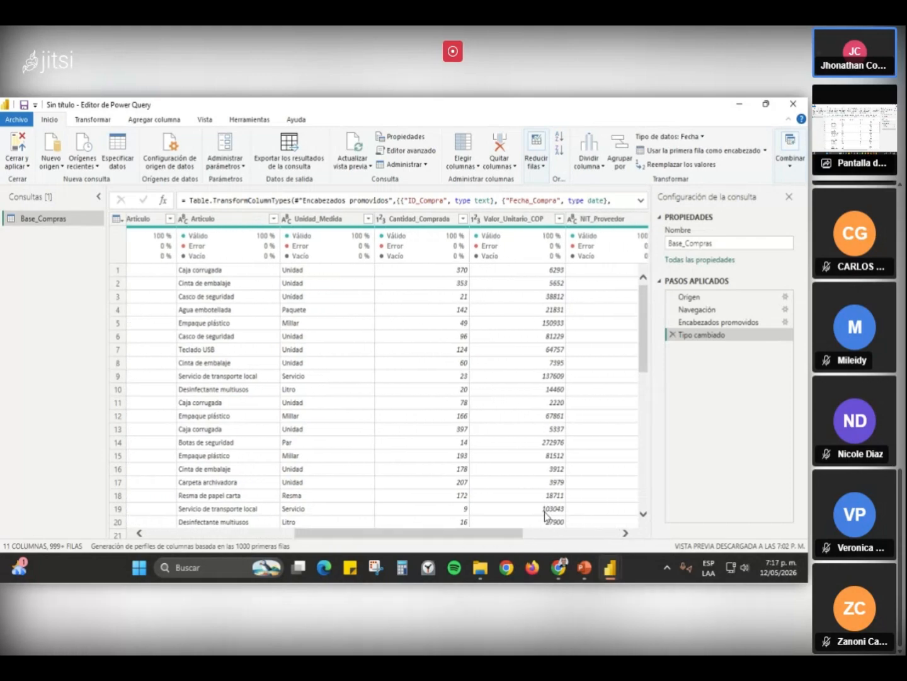
click(419, 221)
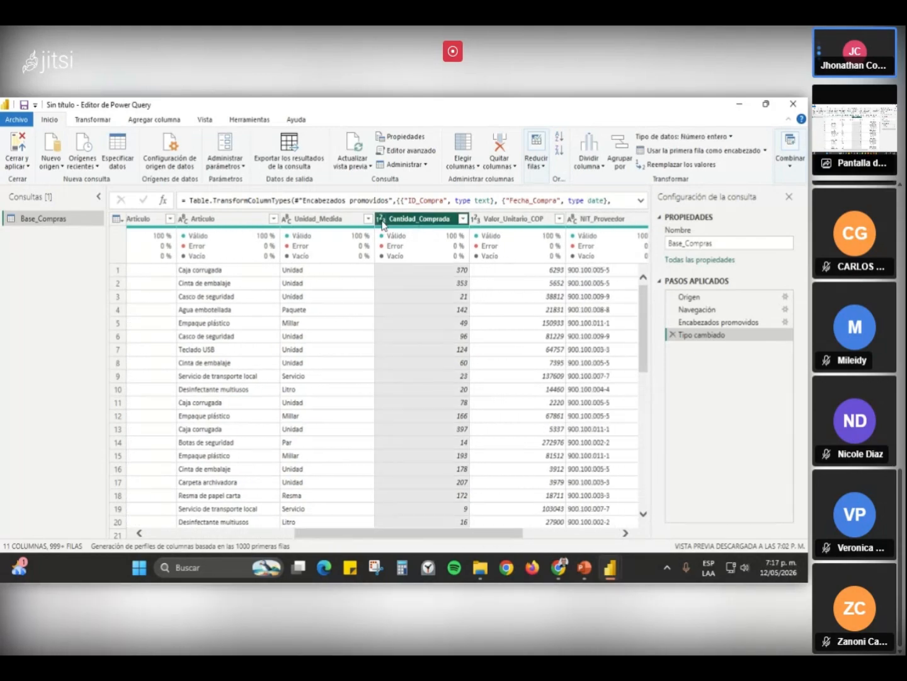
click(382, 218)
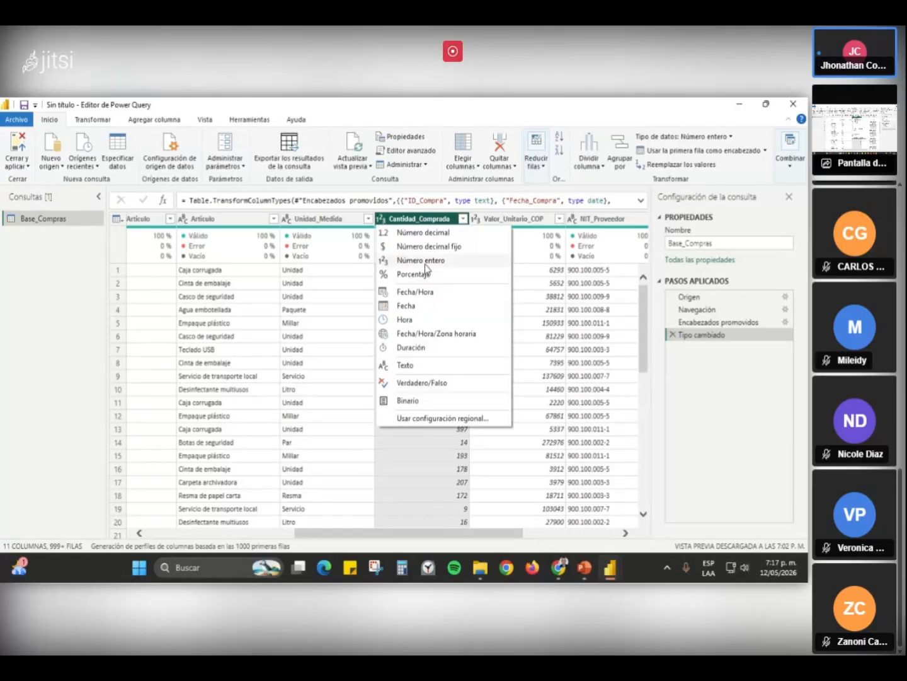
click(424, 219)
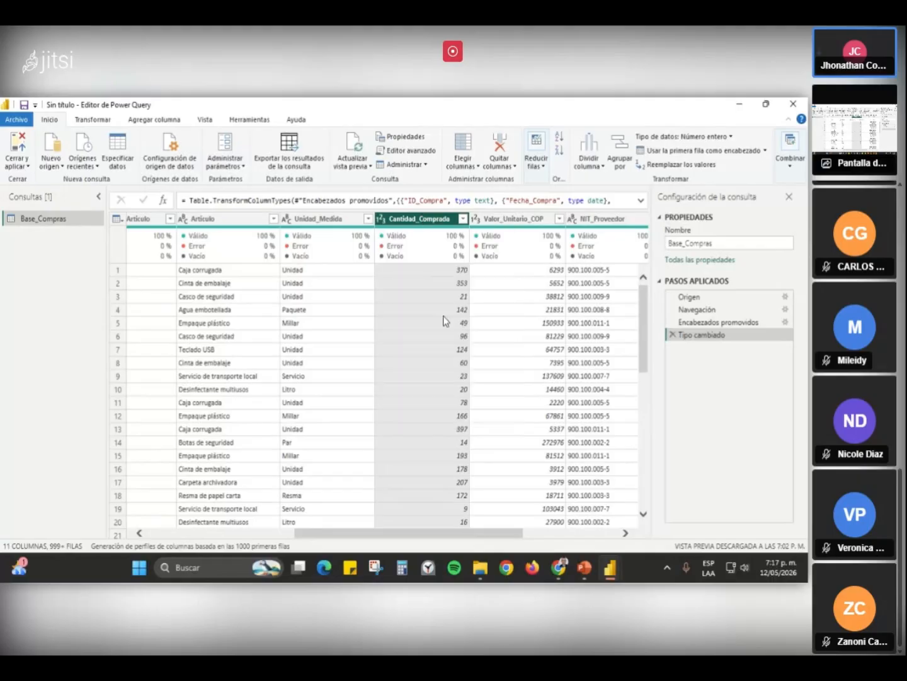
- Display the transformation commands available for the Fecha_Compra column
drag(484, 533, 315, 543)
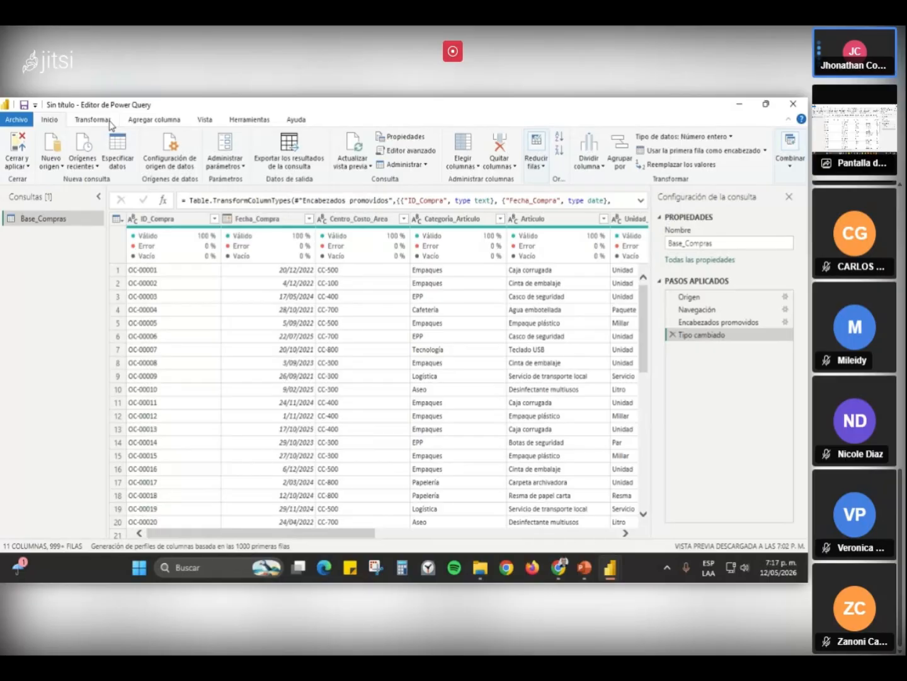
click(111, 124)
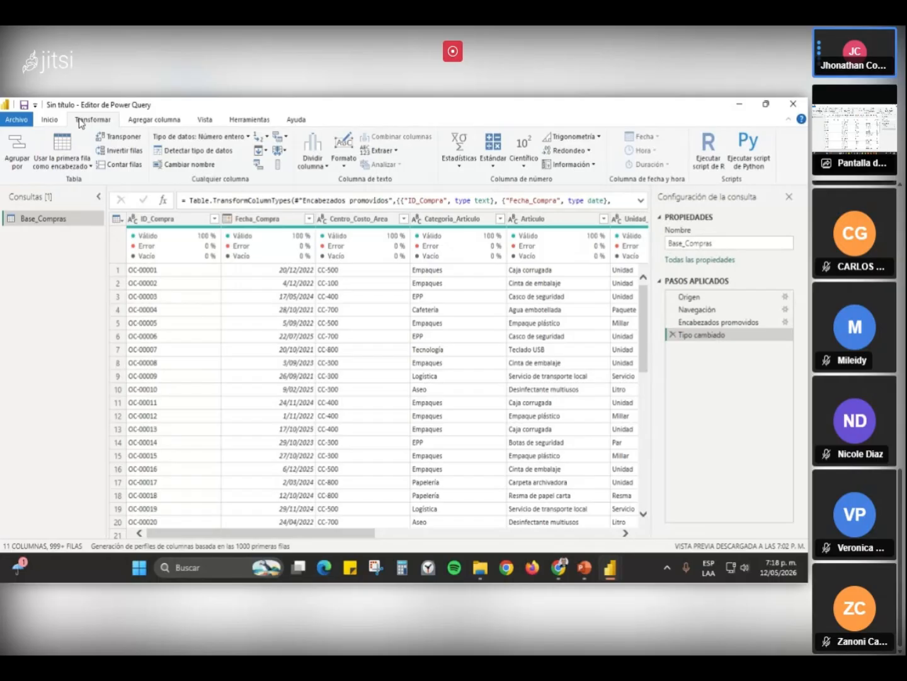
click(257, 219)
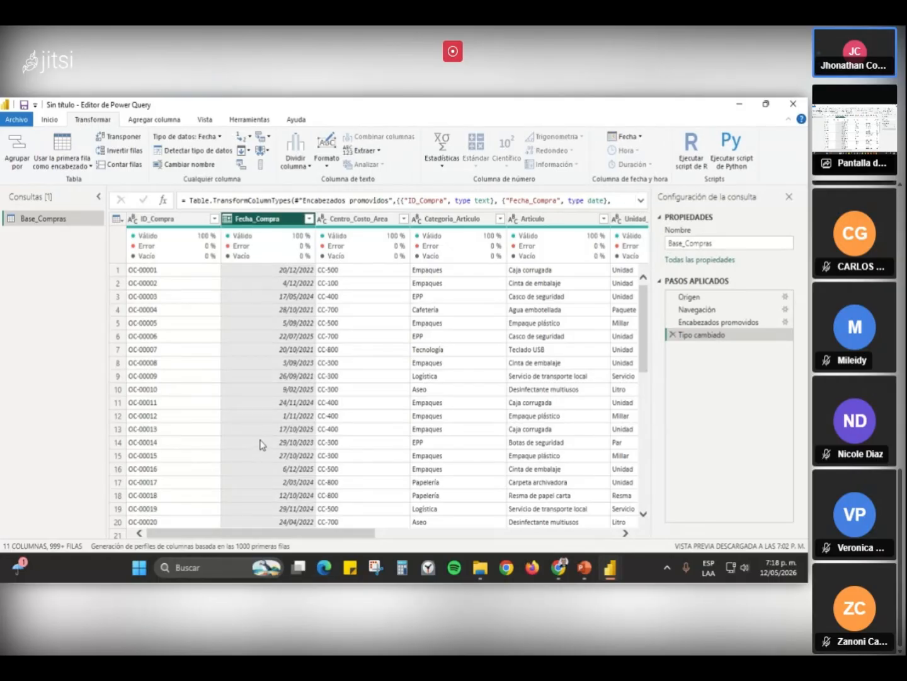
- Look over the column-adding commands, turn Calidad de columnas off and on again, and show the quality details for ID_Compra
click(160, 120)
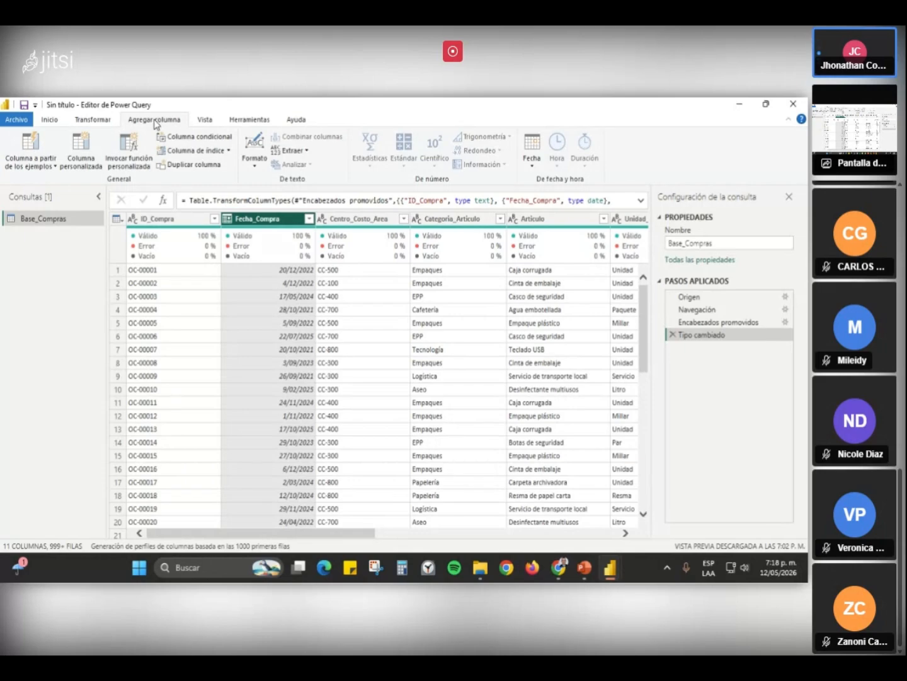
click(203, 121)
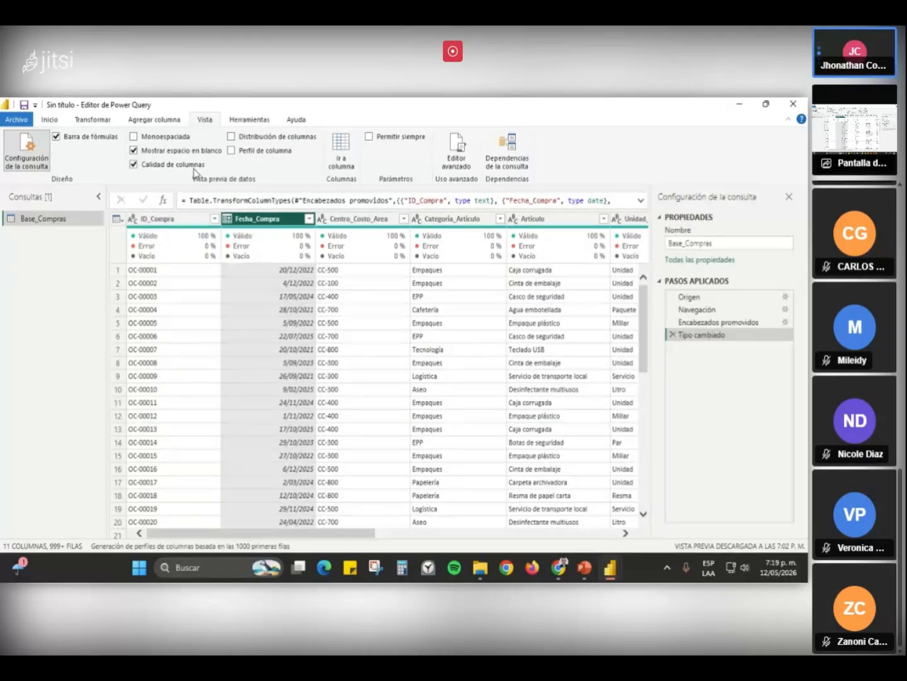
click(133, 165)
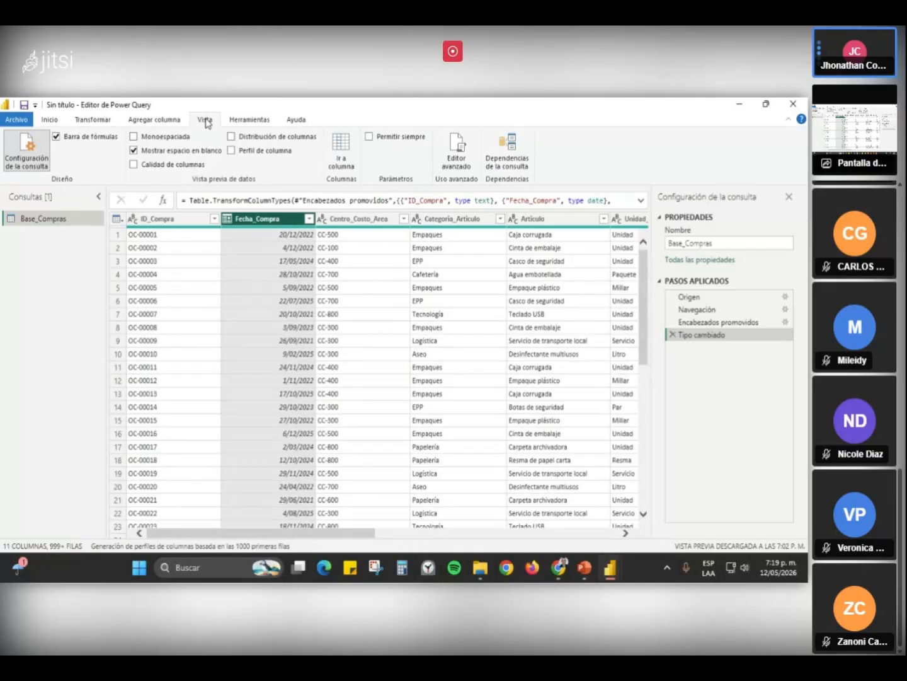
click(134, 164)
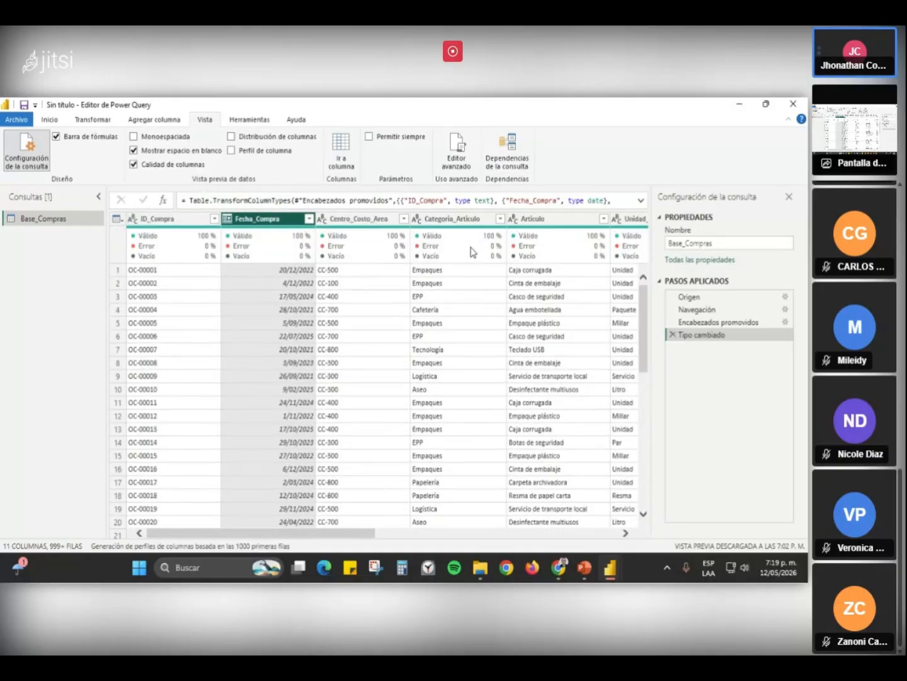
mouse_move(147, 238)
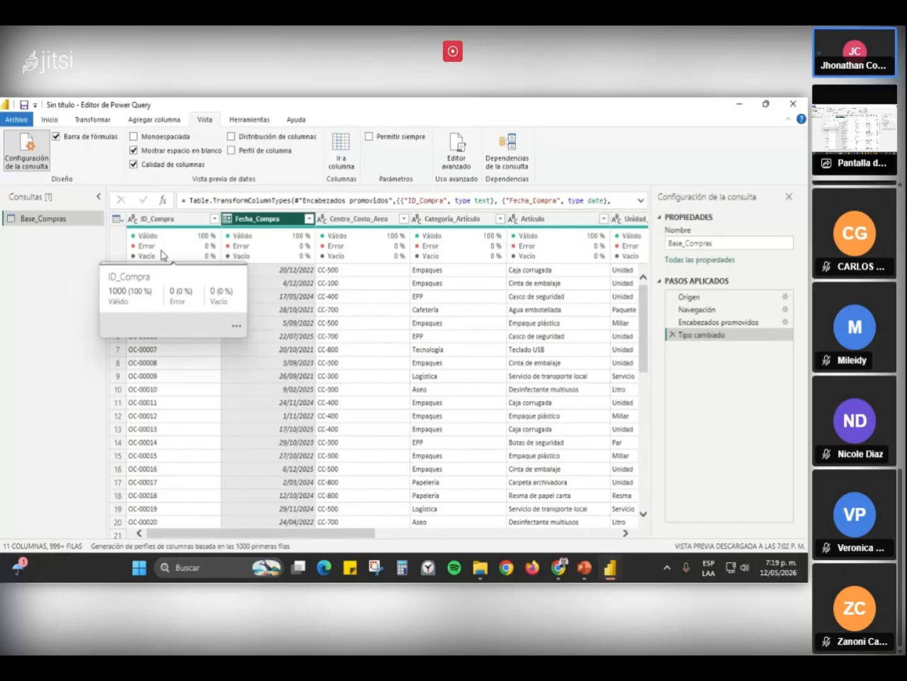
- Review the home, transformation, column-adding and view command sets of Power Query one after another
click(63, 120)
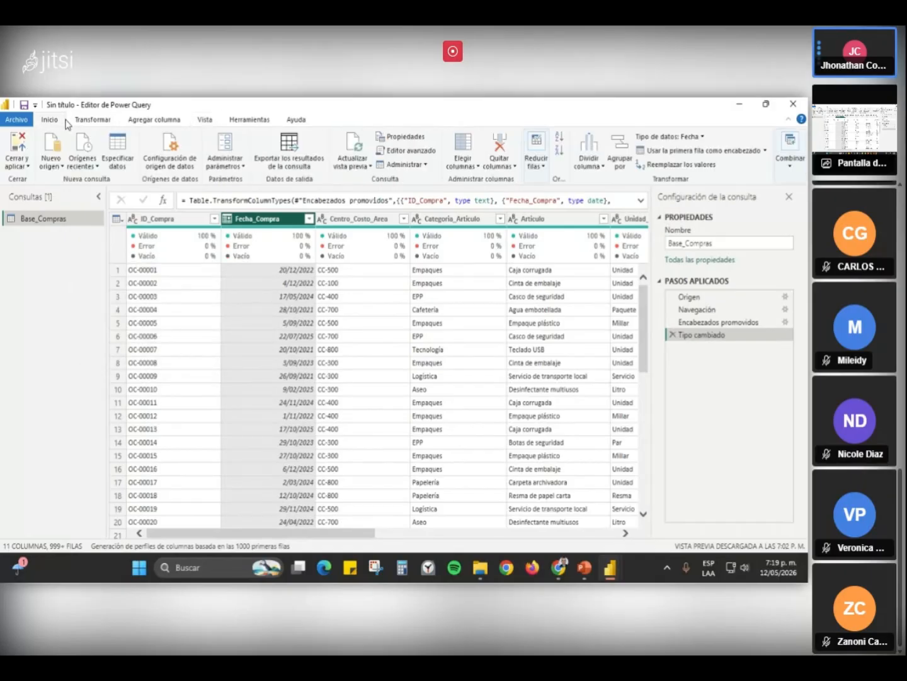
click(95, 121)
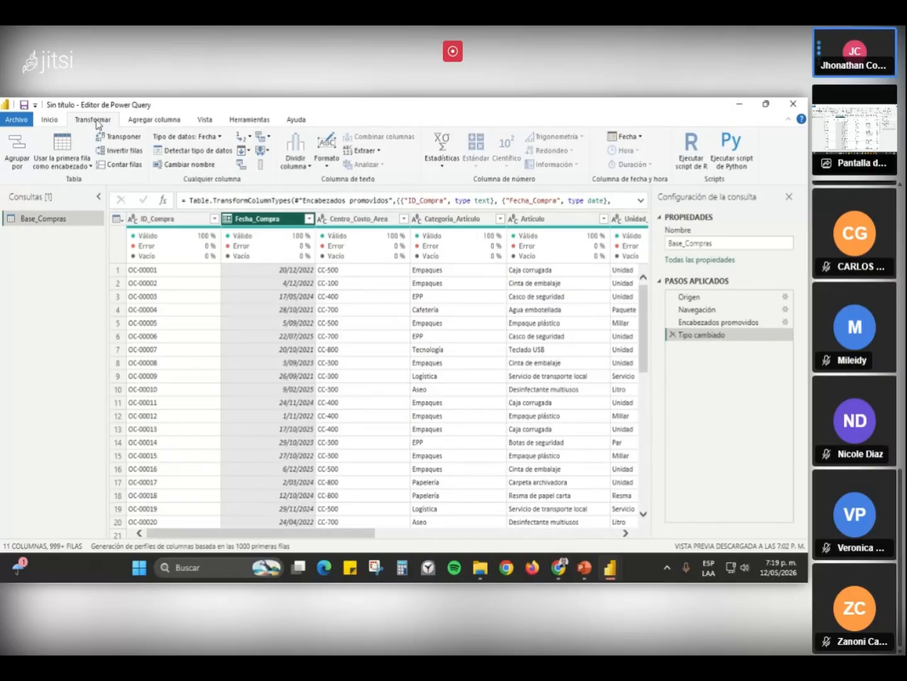
click(130, 120)
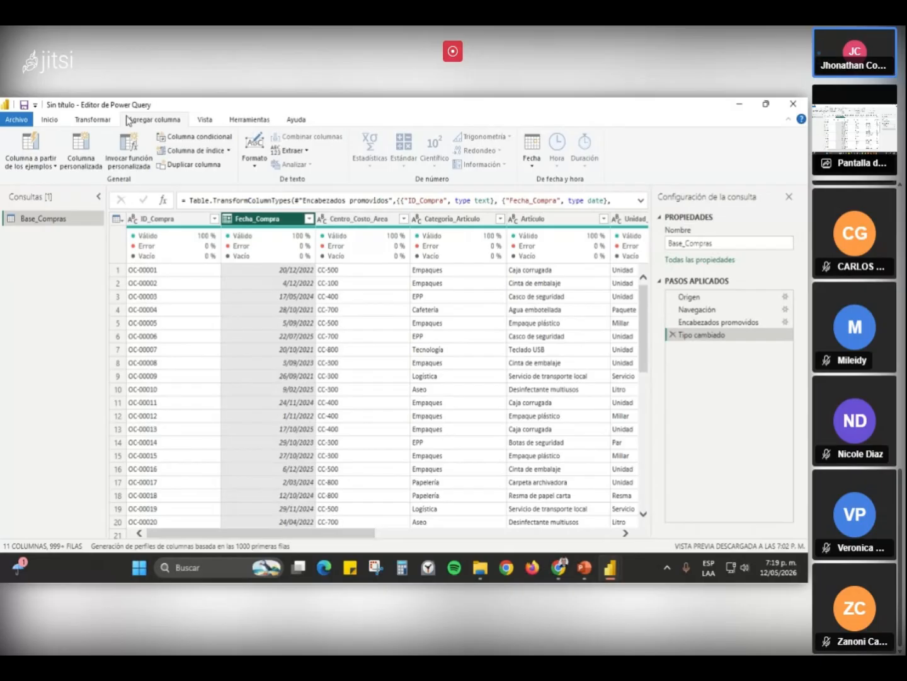
click(201, 121)
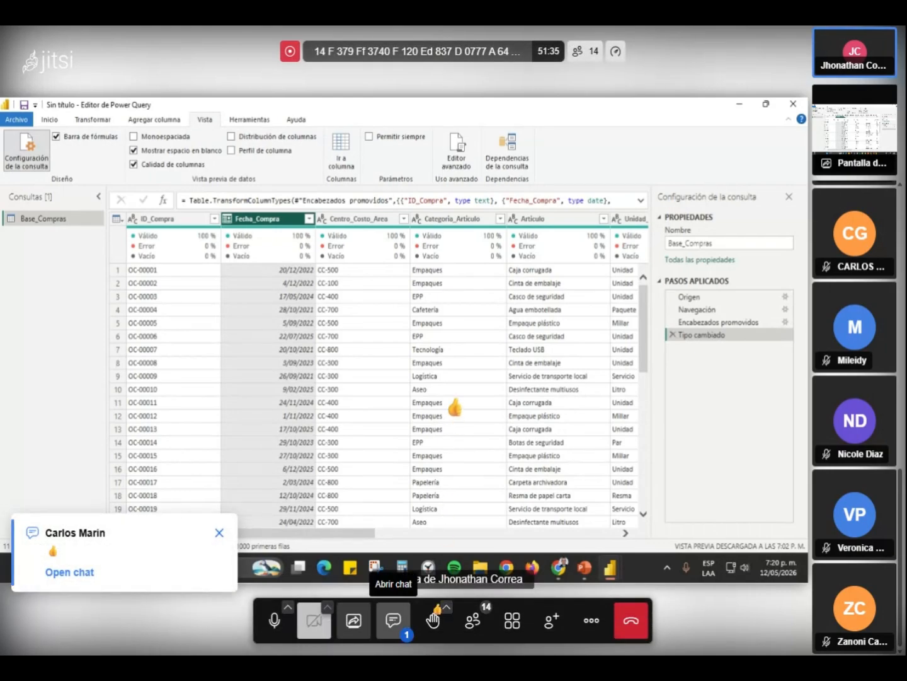
- Check the participants' replies in the meeting chat, close the chat, and mute and unmute the microphone
click(393, 619)
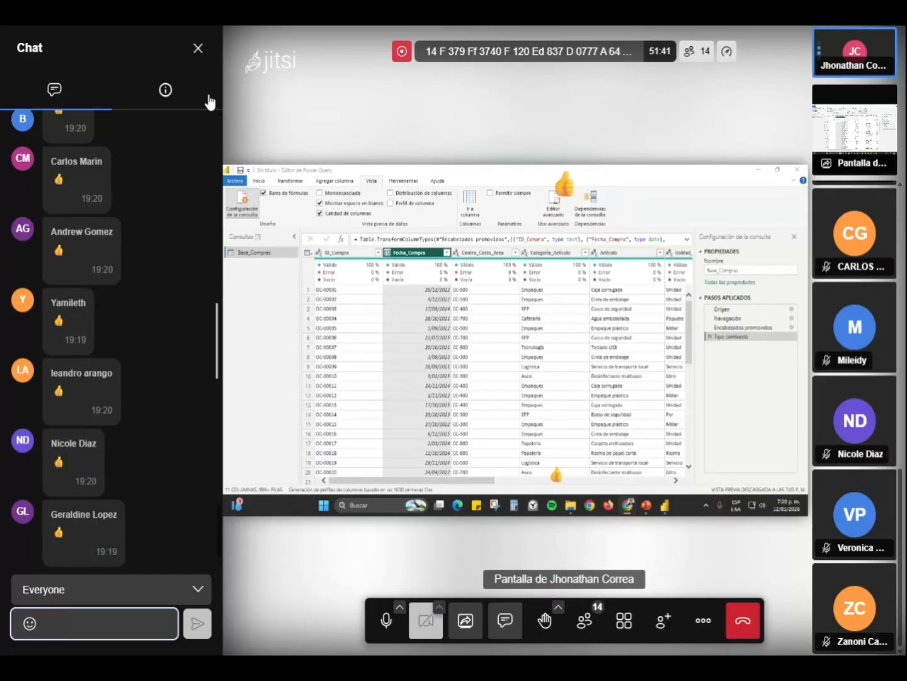
click(198, 49)
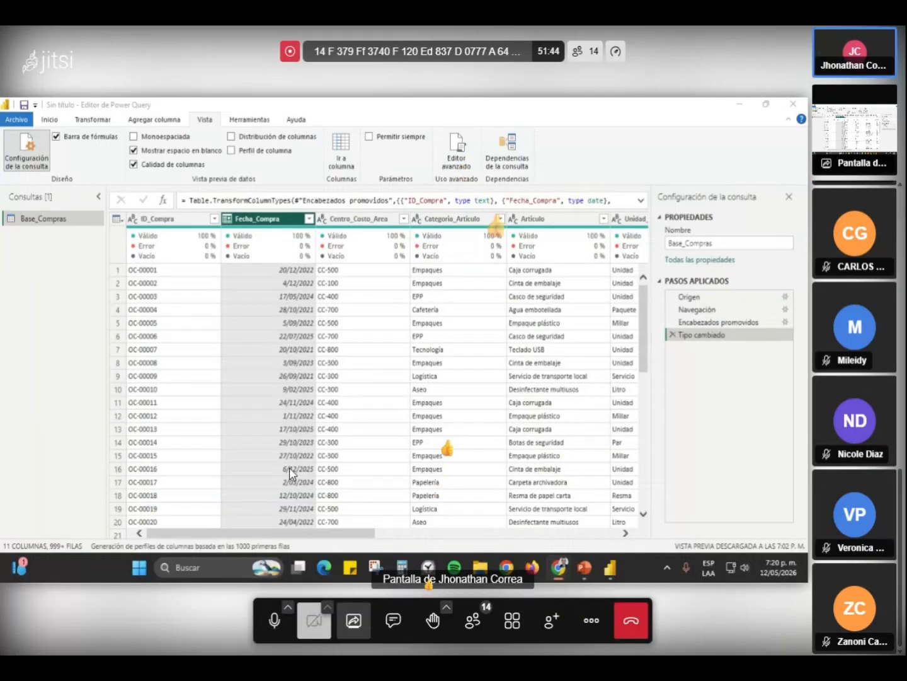
click(275, 620)
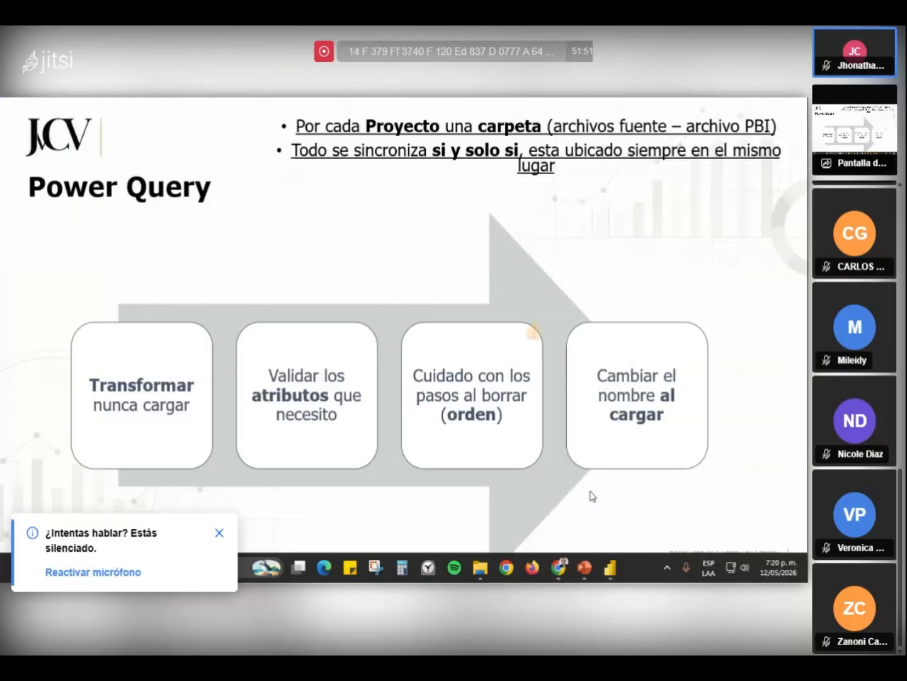
click(275, 621)
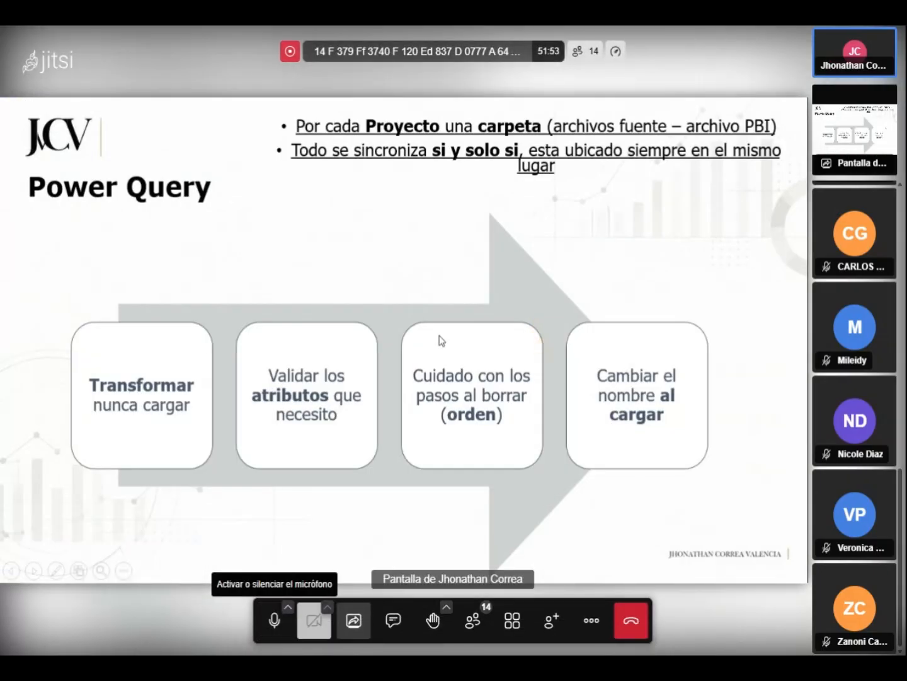
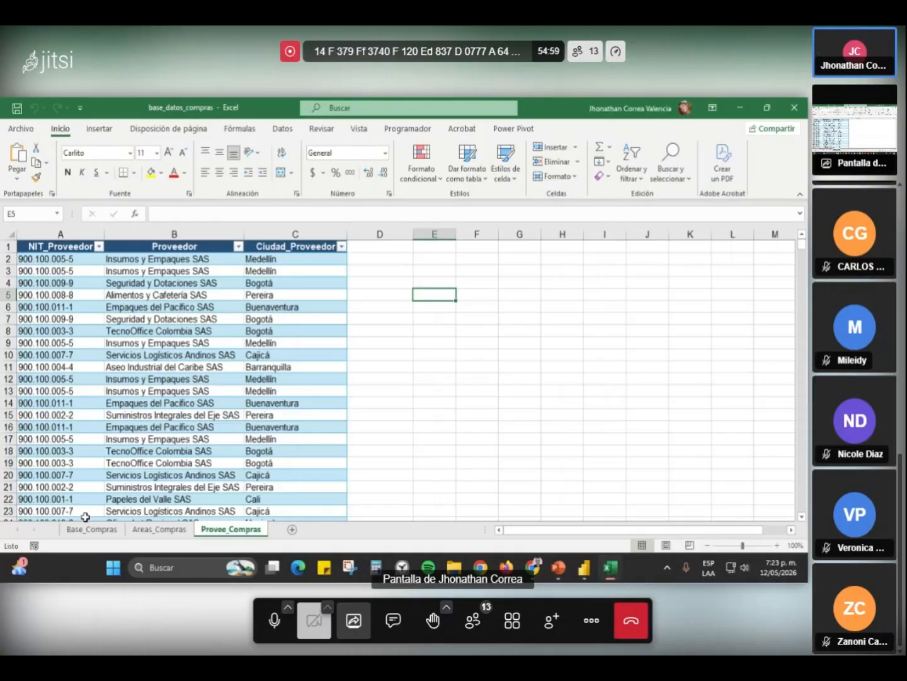
- In the Base_Compras sheet of base_datos_compras in Excel, highlight Año and Mes and fit the Centro_Costo_Area column's width to its contents
click(157, 236)
click(202, 235)
double_click(296, 235)
click(286, 249)
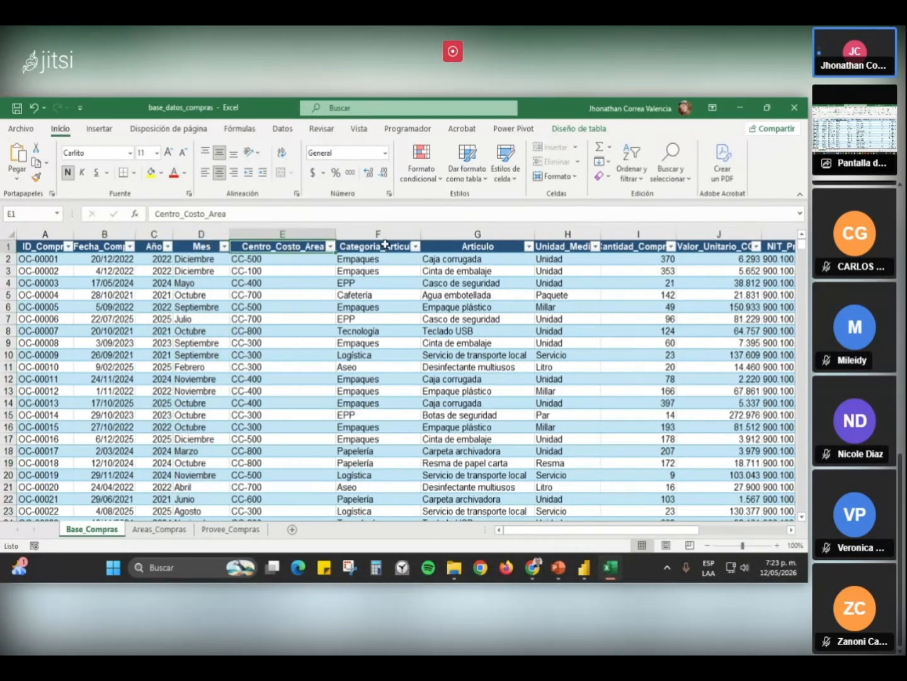
- Highlight the Base_Compras columns from Categoria_Articulo through Estado_Orden one after another to present each field
click(356, 251)
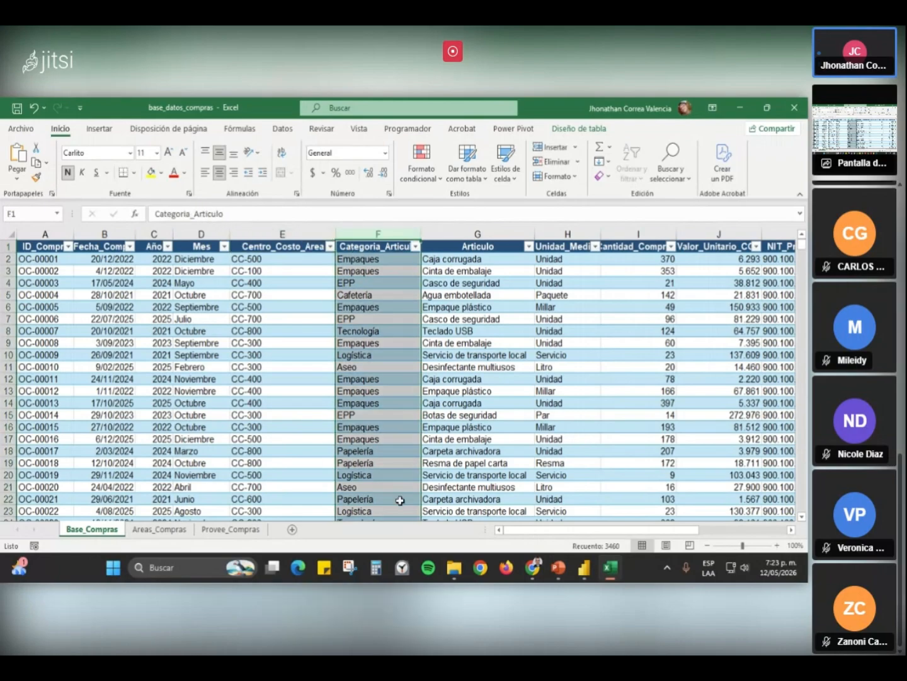
drag(552, 533, 596, 534)
click(360, 235)
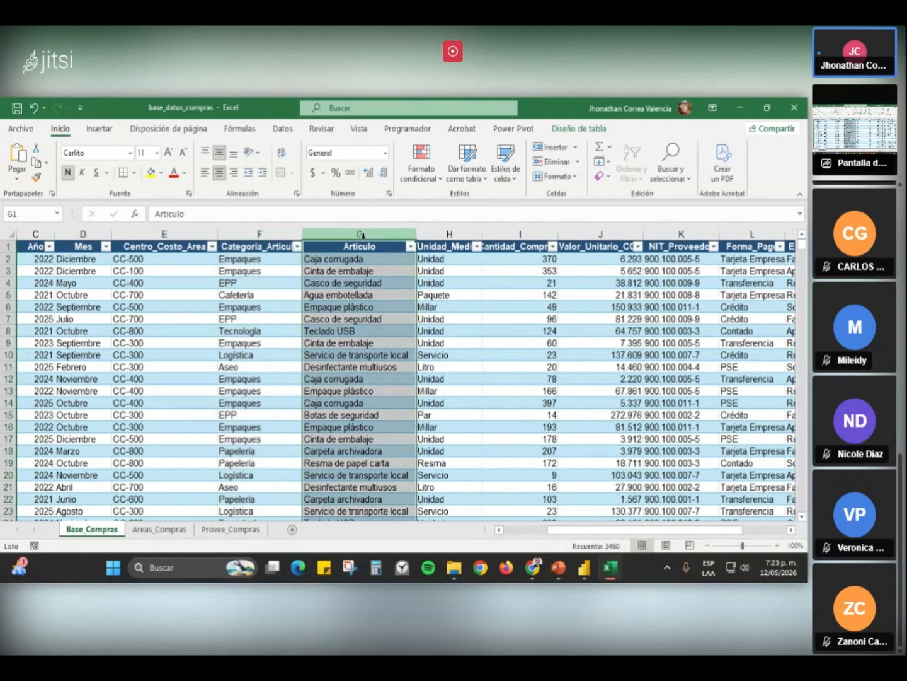
click(463, 234)
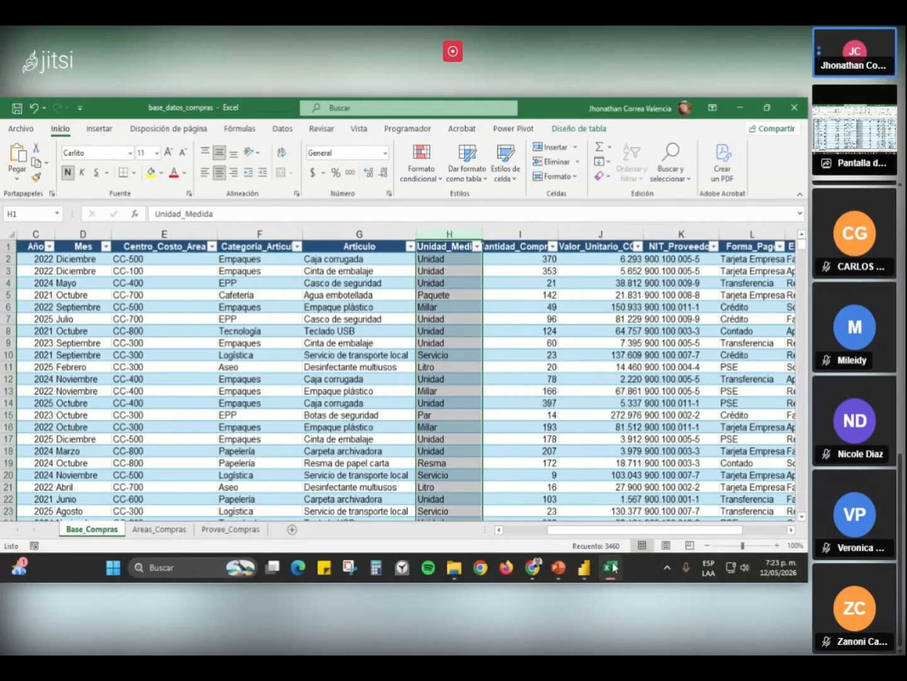
drag(605, 534, 626, 533)
click(489, 235)
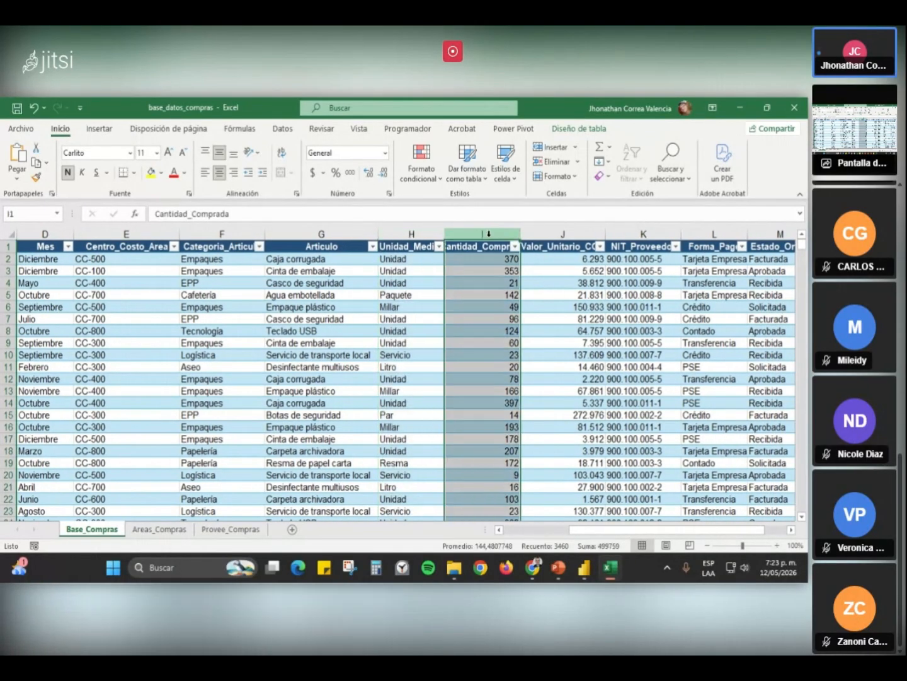
click(563, 234)
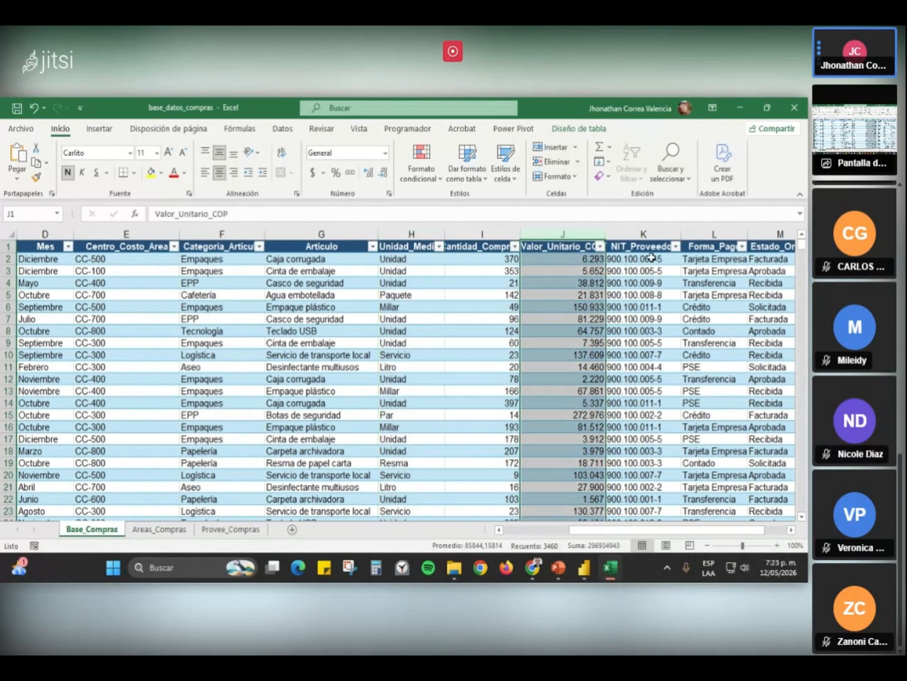
drag(643, 532, 664, 533)
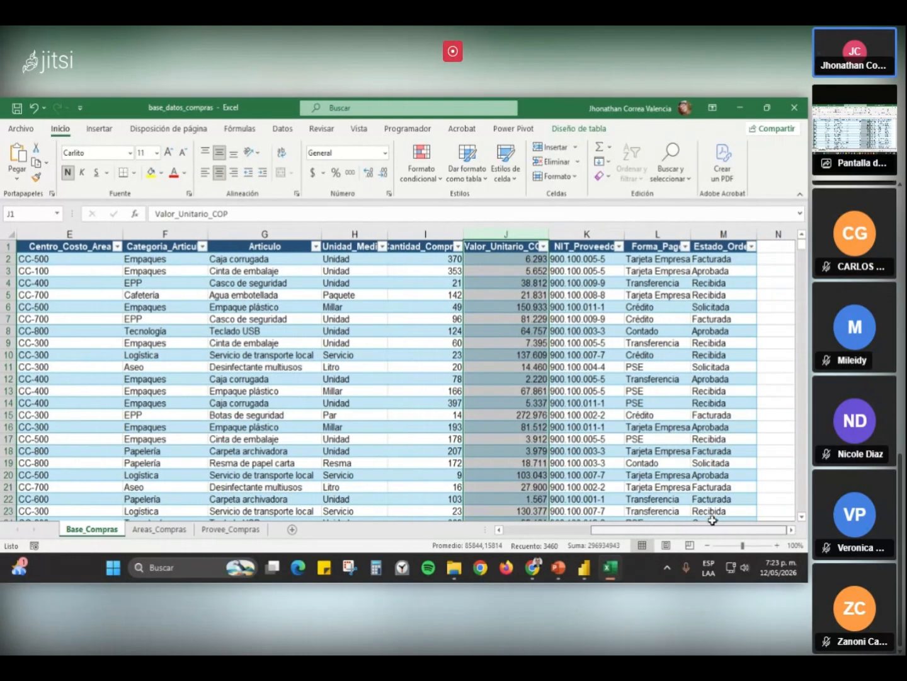
click(586, 233)
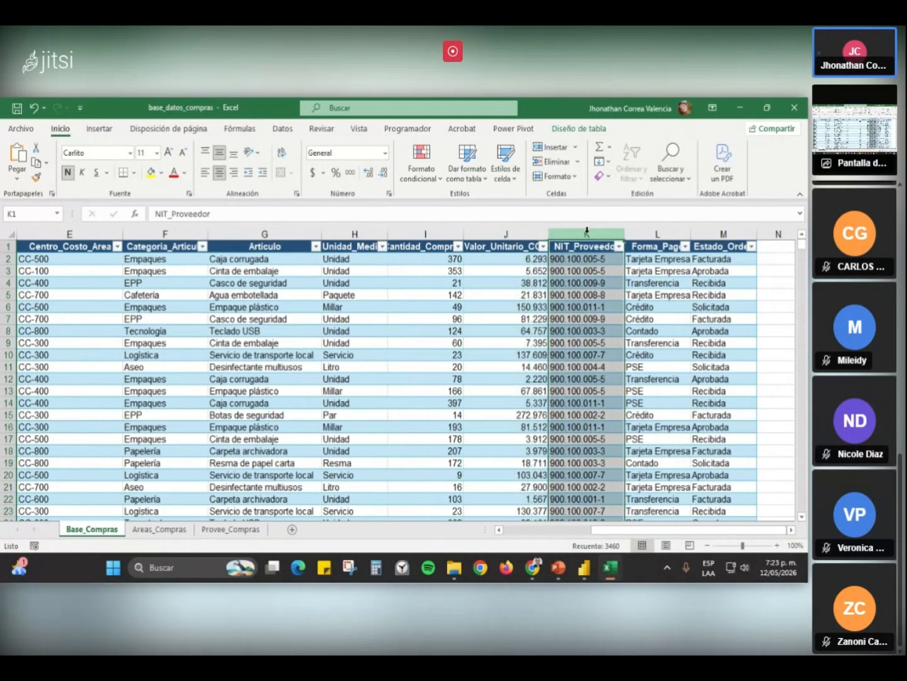
click(658, 234)
click(710, 234)
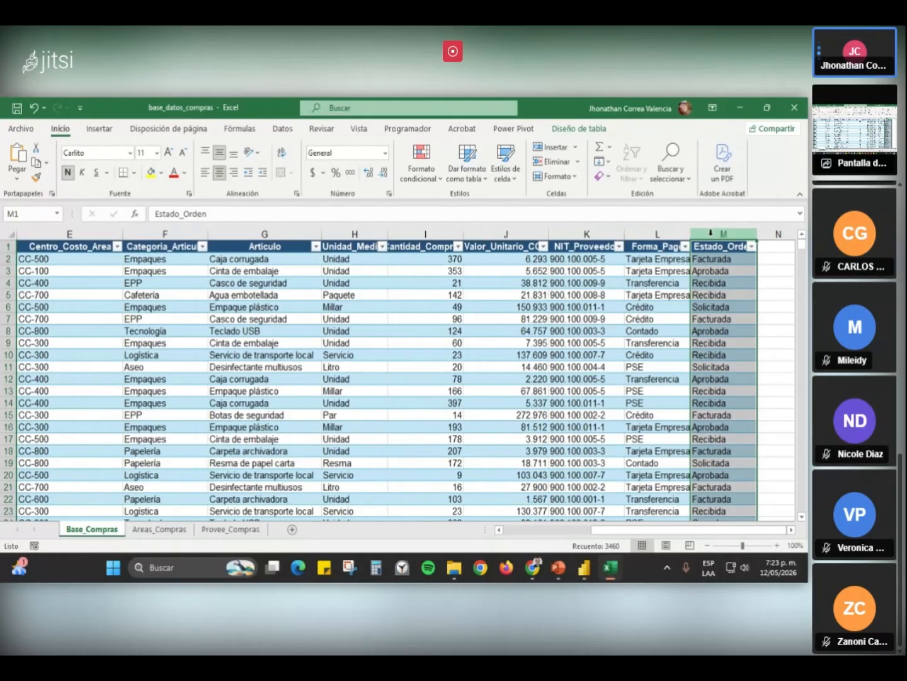
key(alt+Tab)
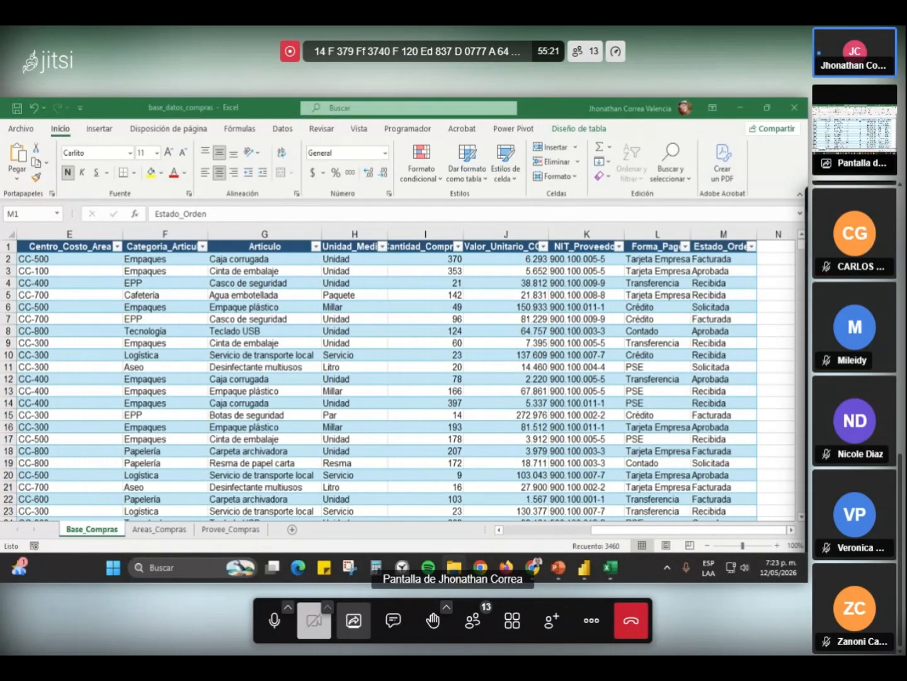
key(alt+Tab)
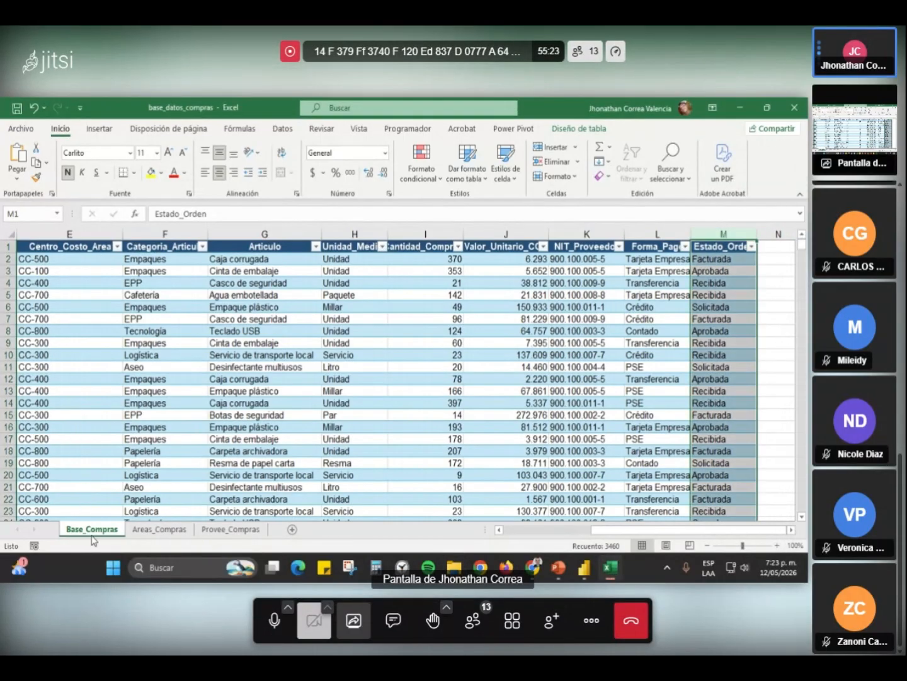
- Compare Centro_Costo_Area in Base_Compras and Areas_Compras, and highlight Area_Compradora and Usuario_Solicitante in Areas_Compras
click(157, 532)
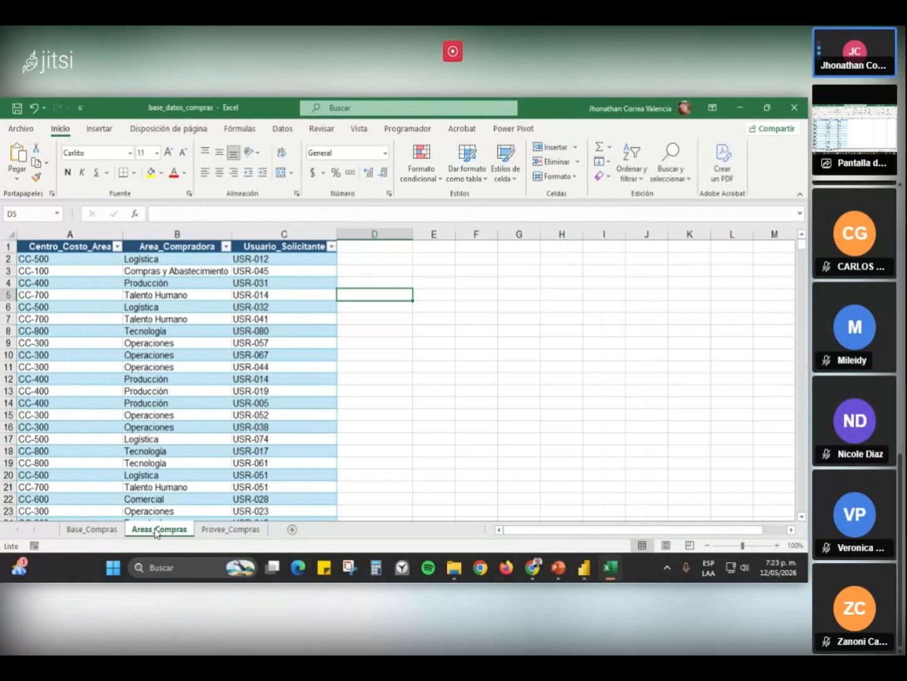
click(93, 530)
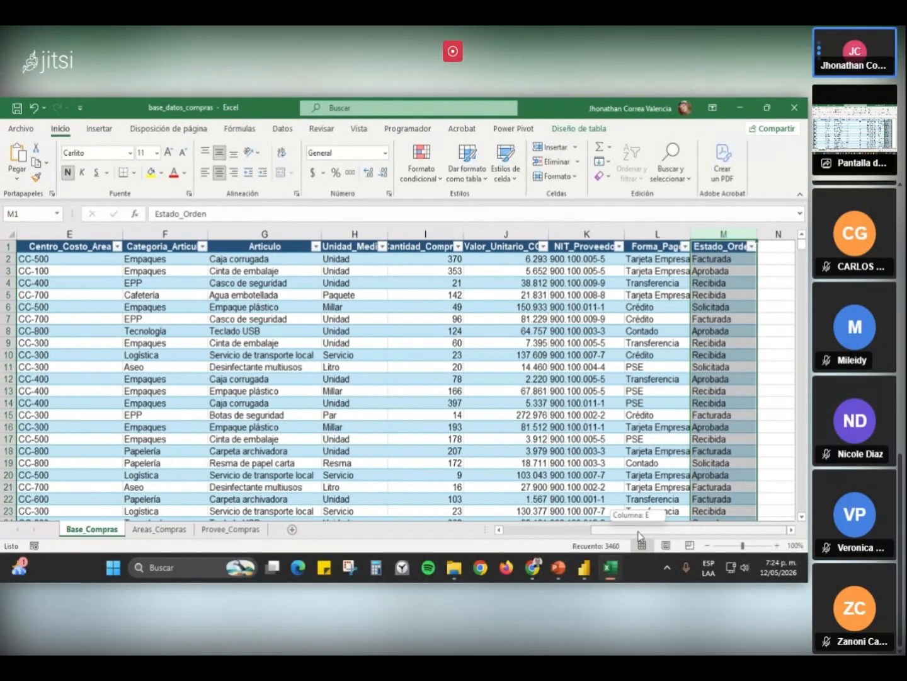
drag(630, 530, 475, 533)
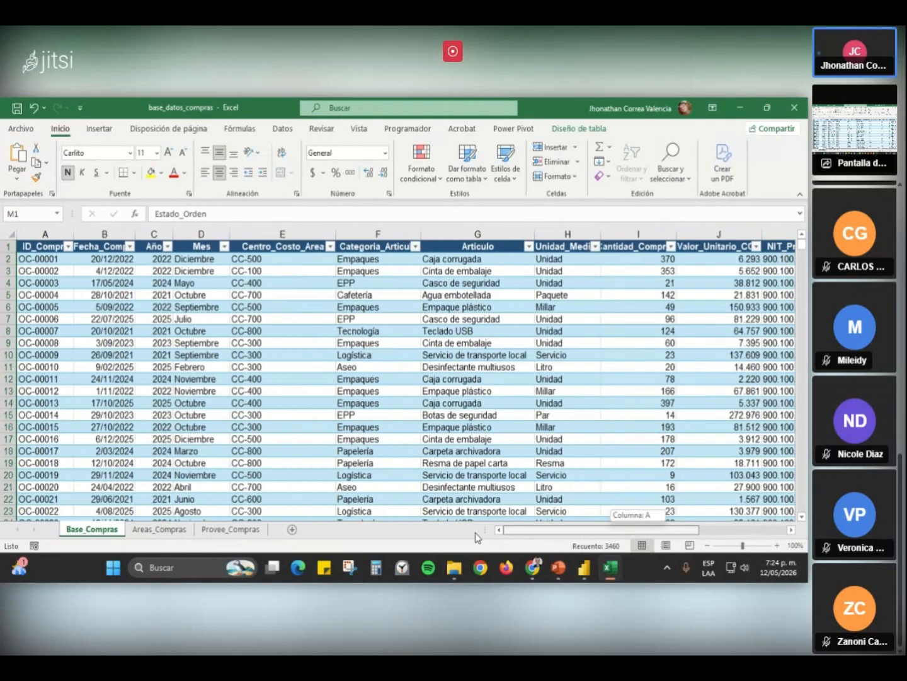
click(293, 232)
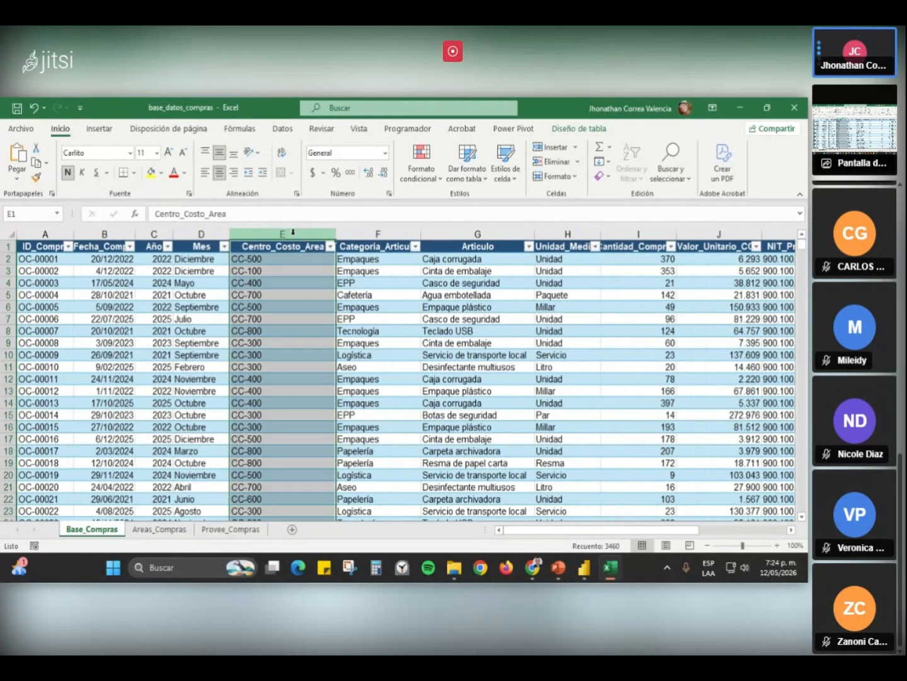
click(162, 530)
click(88, 233)
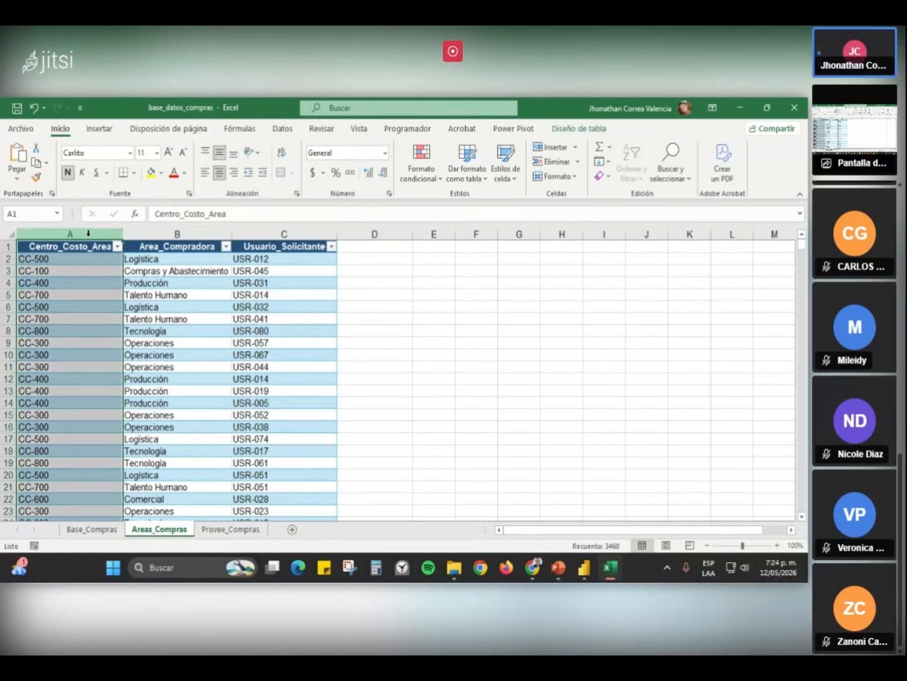
click(177, 233)
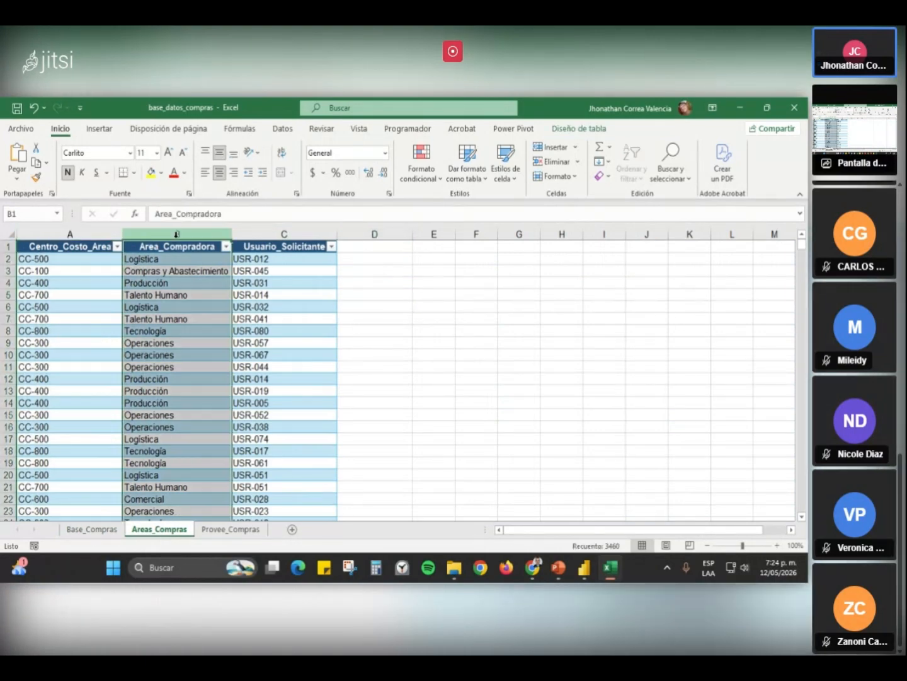
click(273, 234)
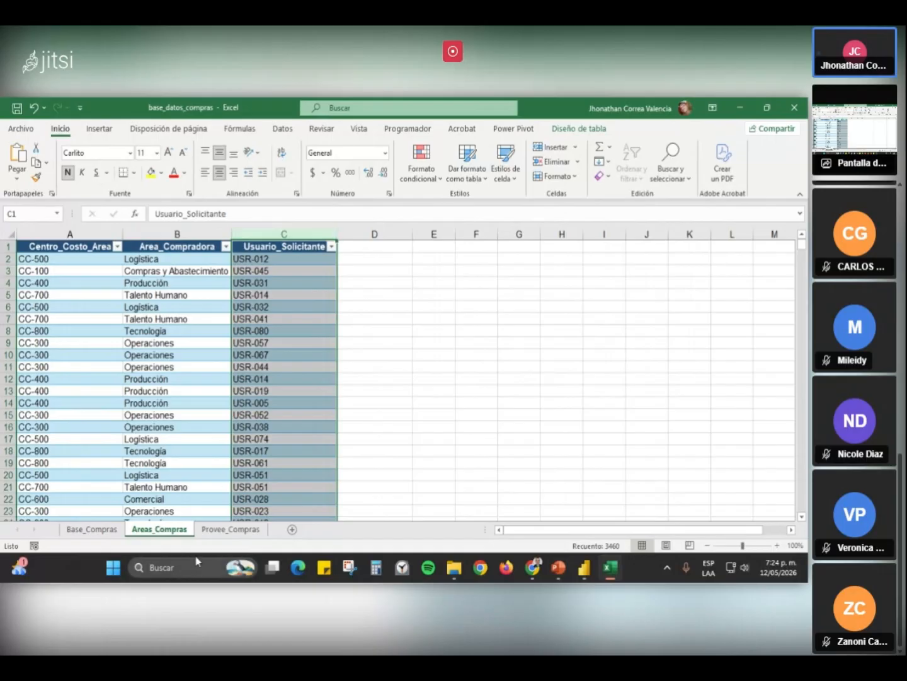
- Highlight the NIT_Proveedor column in Provee_Compras and its matching column in Base_Compras
click(230, 529)
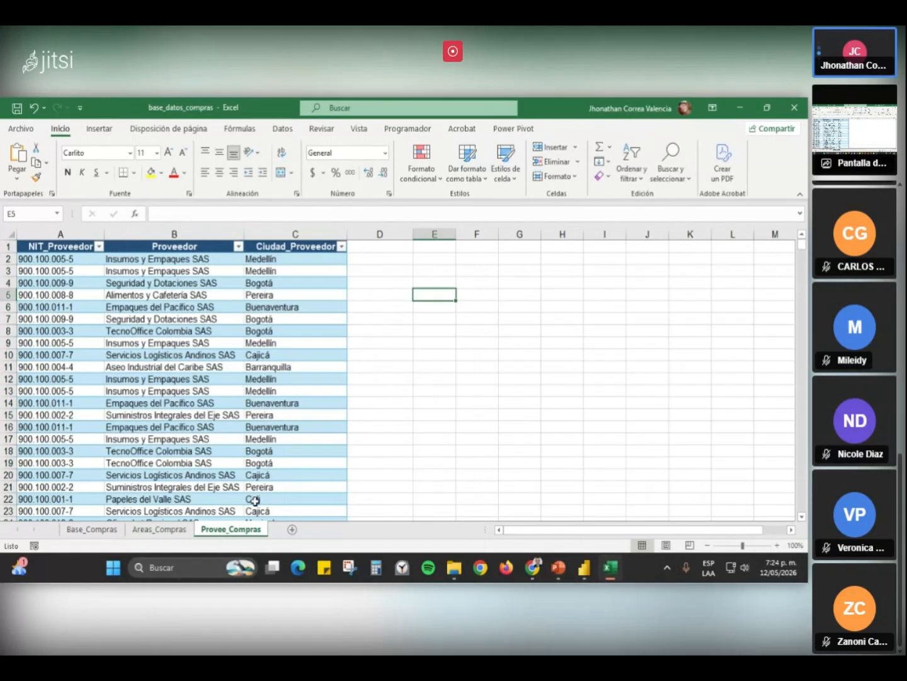
click(93, 233)
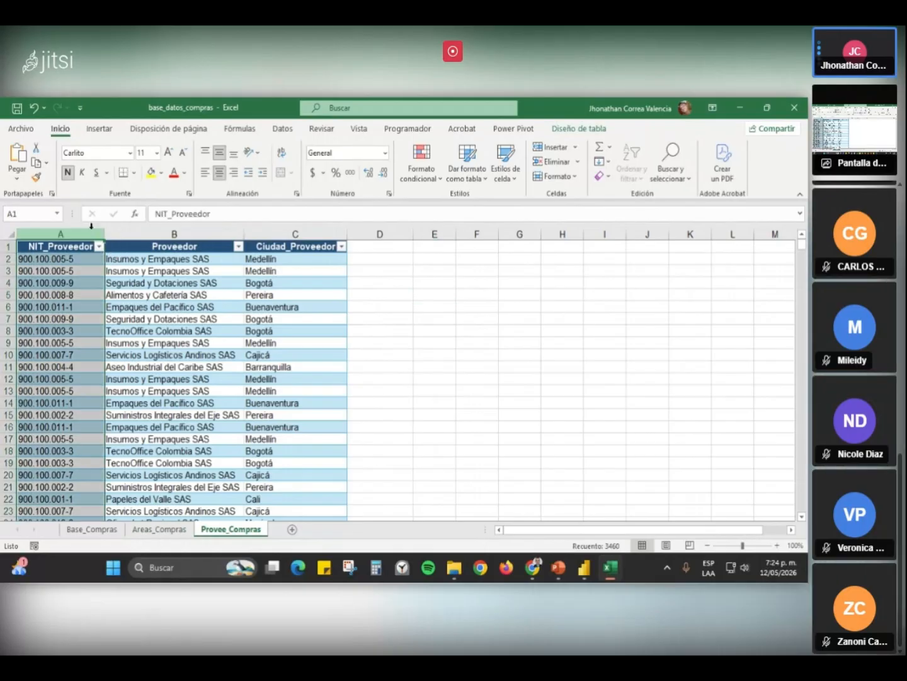
click(106, 534)
drag(555, 528, 662, 530)
click(600, 234)
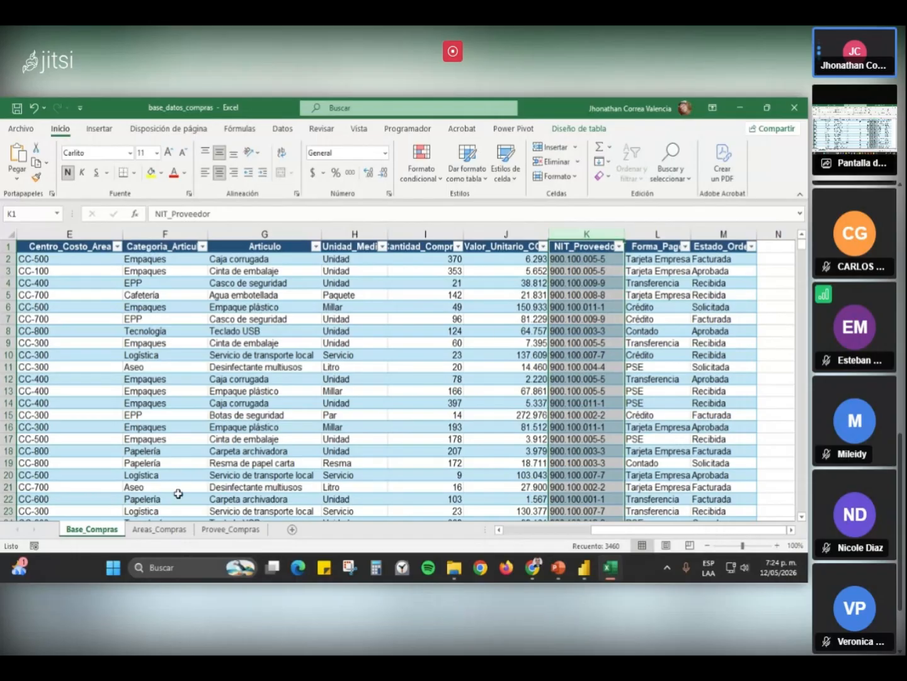
- Highlight Proveedor and Ciudad_Proveedor in Provee_Compras, and return to the first columns of Base_Compras
click(230, 531)
click(175, 234)
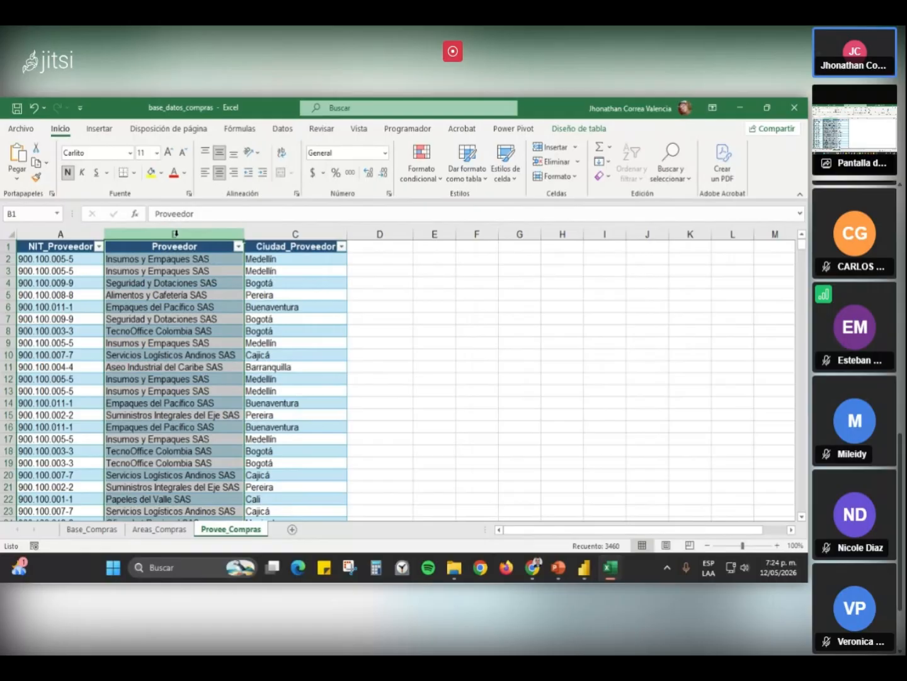
click(300, 232)
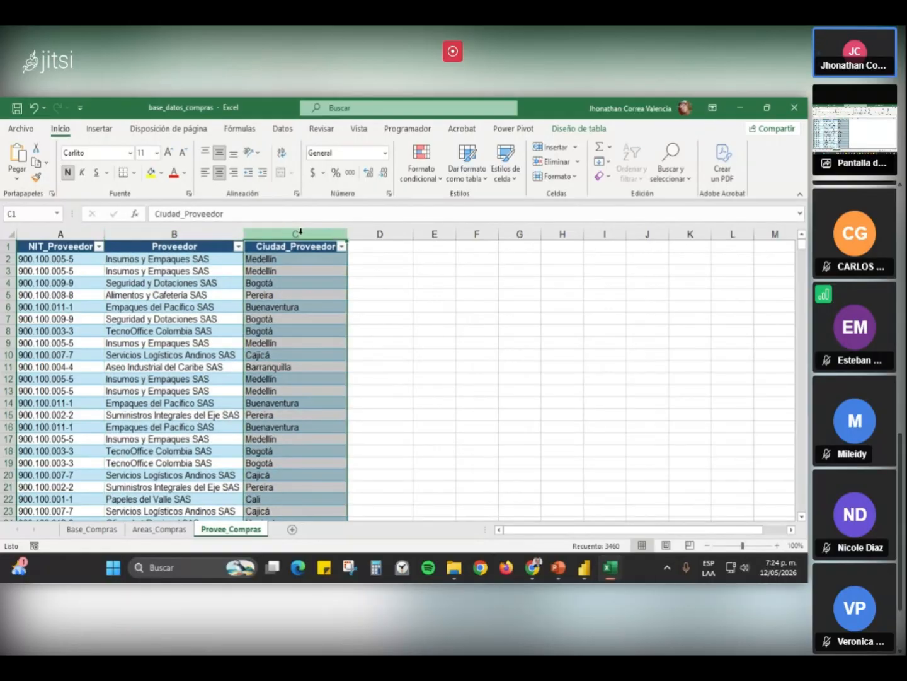
click(165, 529)
click(120, 529)
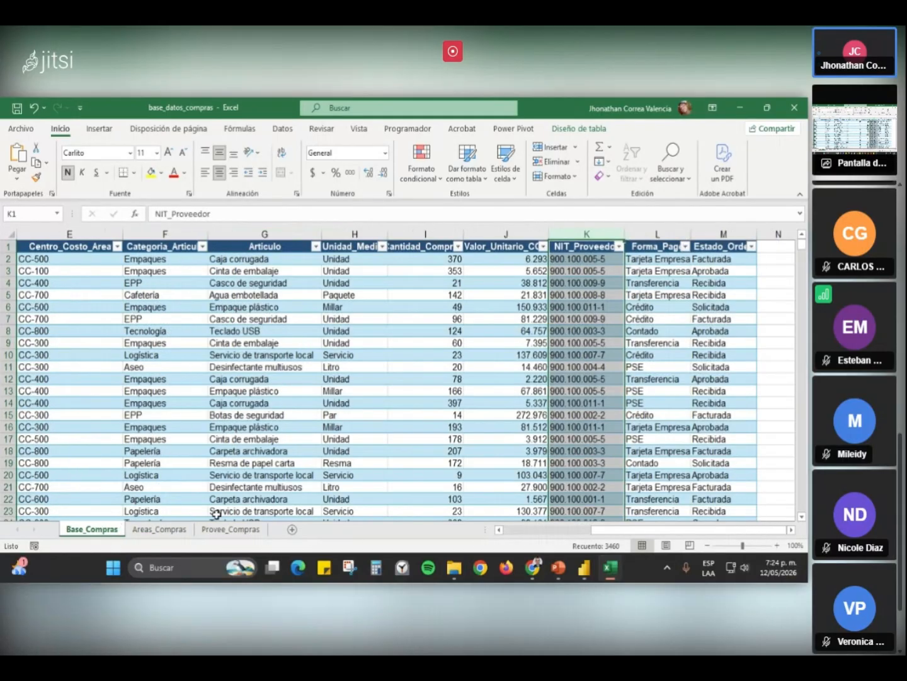
drag(592, 535, 570, 535)
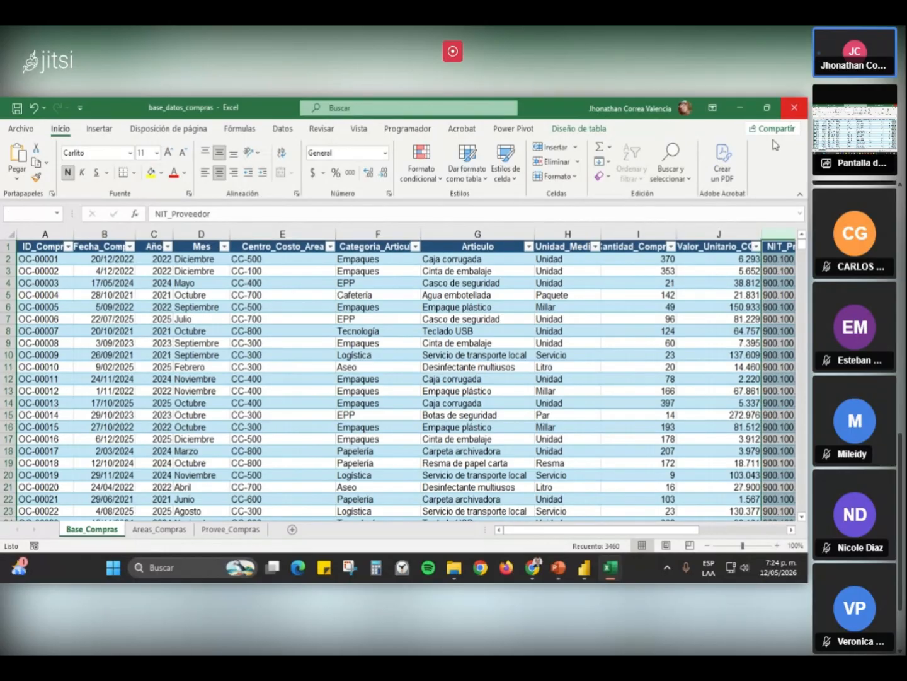
- Close the base_datos_compras workbook and review the Base_Compras columns in the Power Query editor
click(794, 107)
click(409, 350)
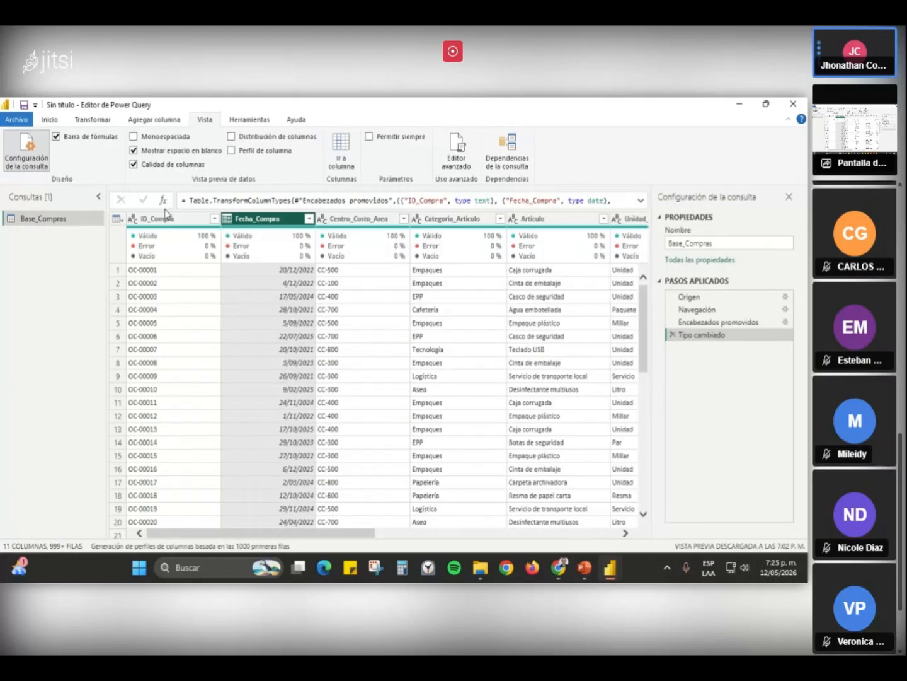
drag(242, 534, 198, 540)
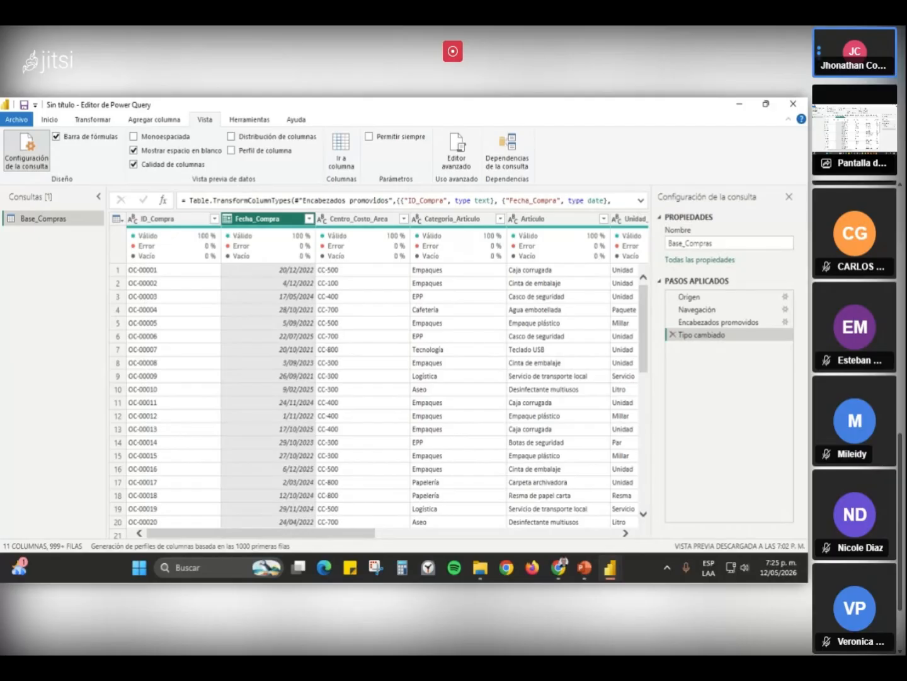
mouse_move(349, 535)
mouse_down()
mouse_move(428, 536)
mouse_move(332, 535)
mouse_up()
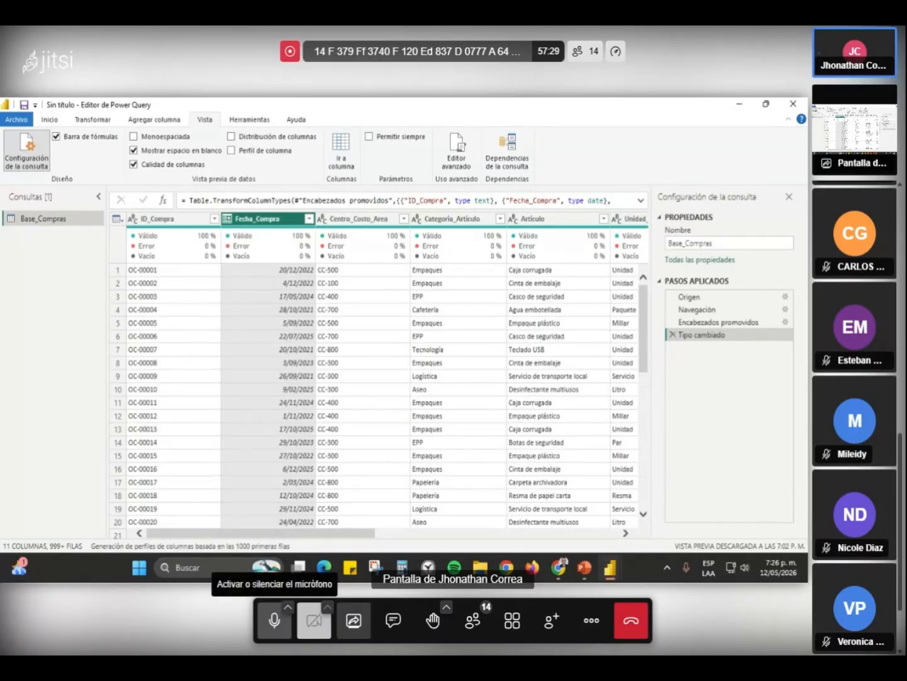
- Mute and unmute the meeting microphone, and look through the participant list
click(274, 621)
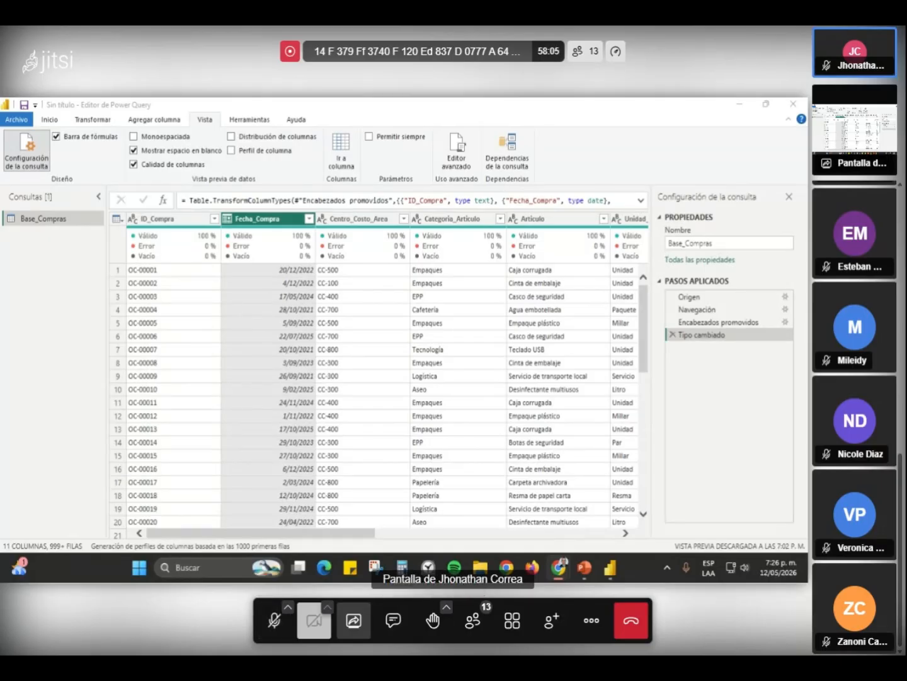
click(275, 622)
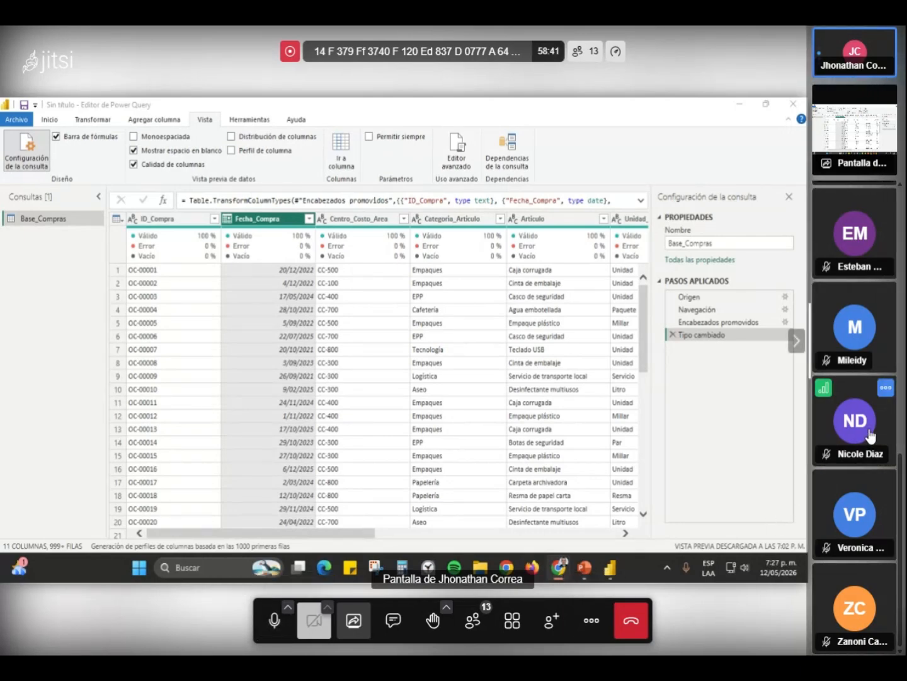
scroll(866, 457, up, 5)
scroll(876, 504, down, 5)
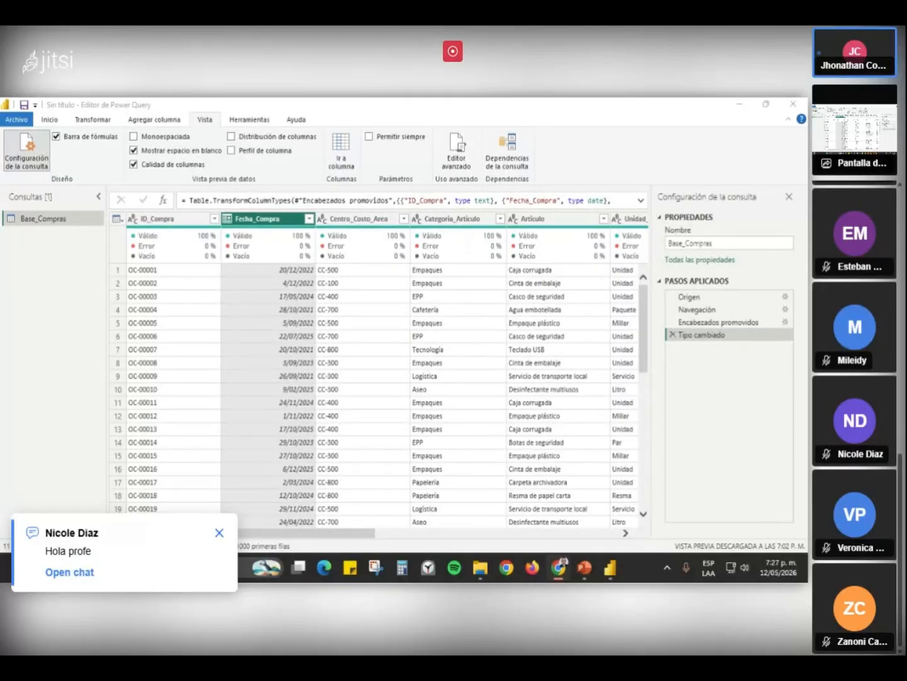
- Dismiss the new message notification, read the latest messages in the meeting chat and close the chat
click(219, 533)
click(395, 633)
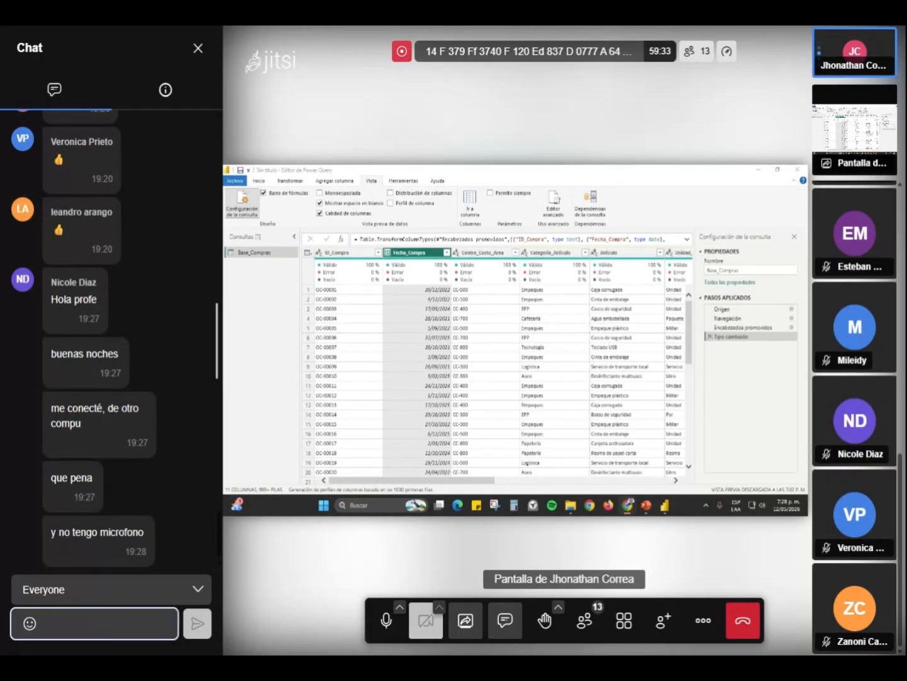
click(197, 51)
scroll(875, 419, up, 5)
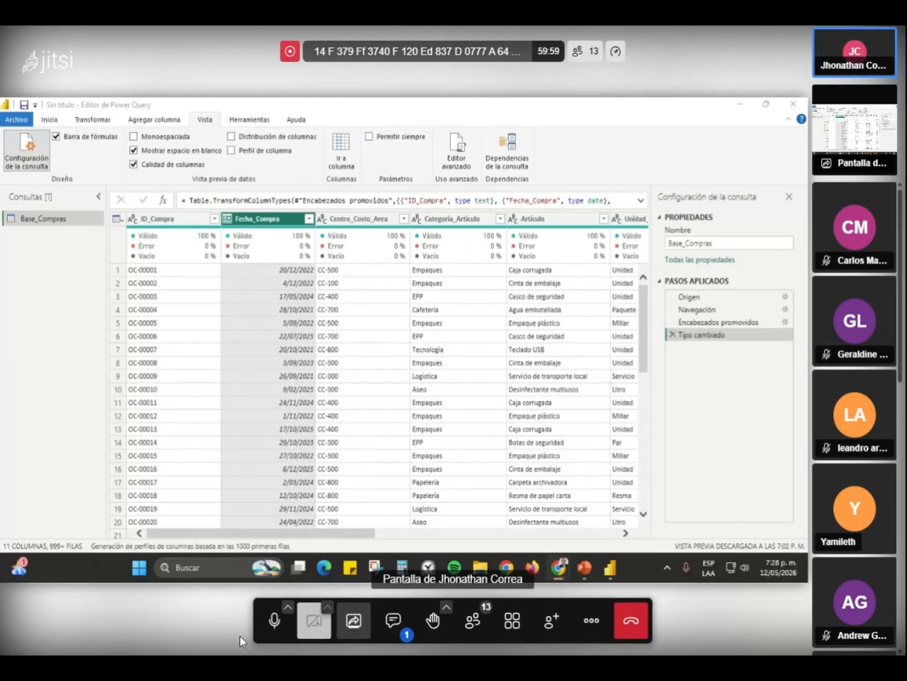
- Mute the microphone, unmute it, and bring the first Base_Compras columns back into view in Power Query
click(275, 635)
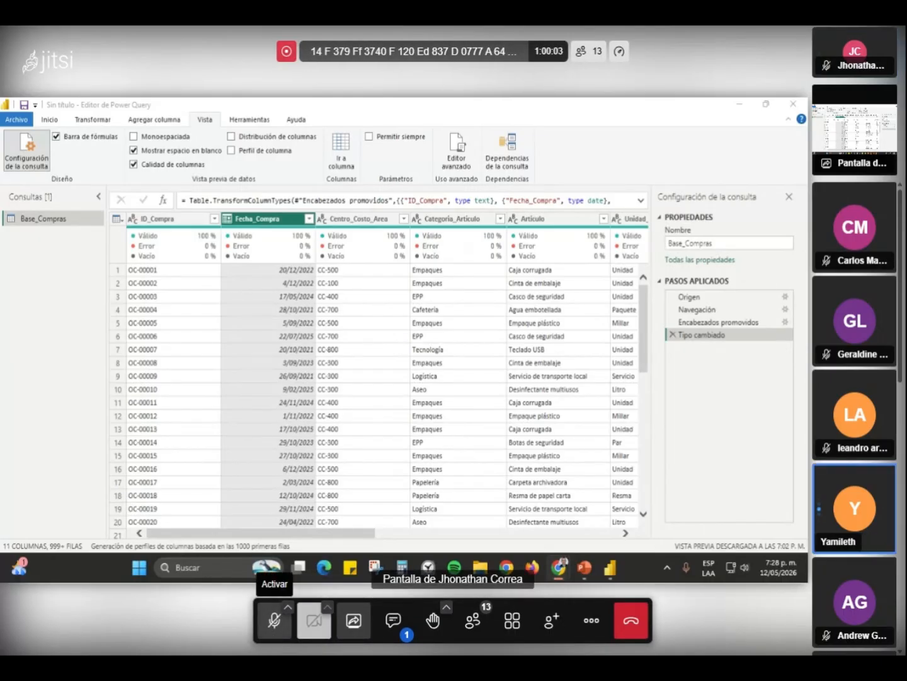
click(276, 633)
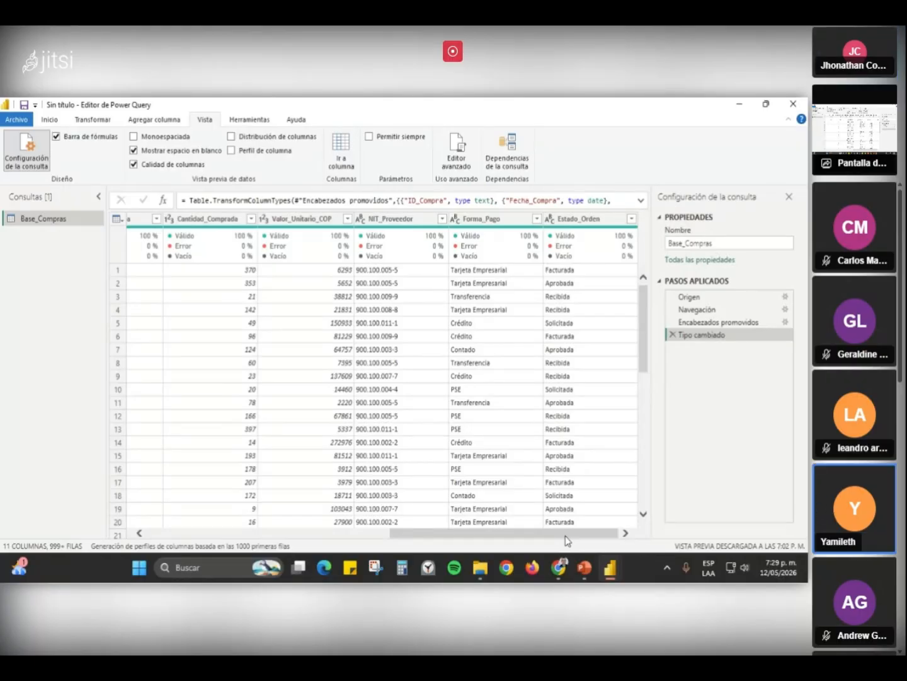
drag(565, 539, 307, 547)
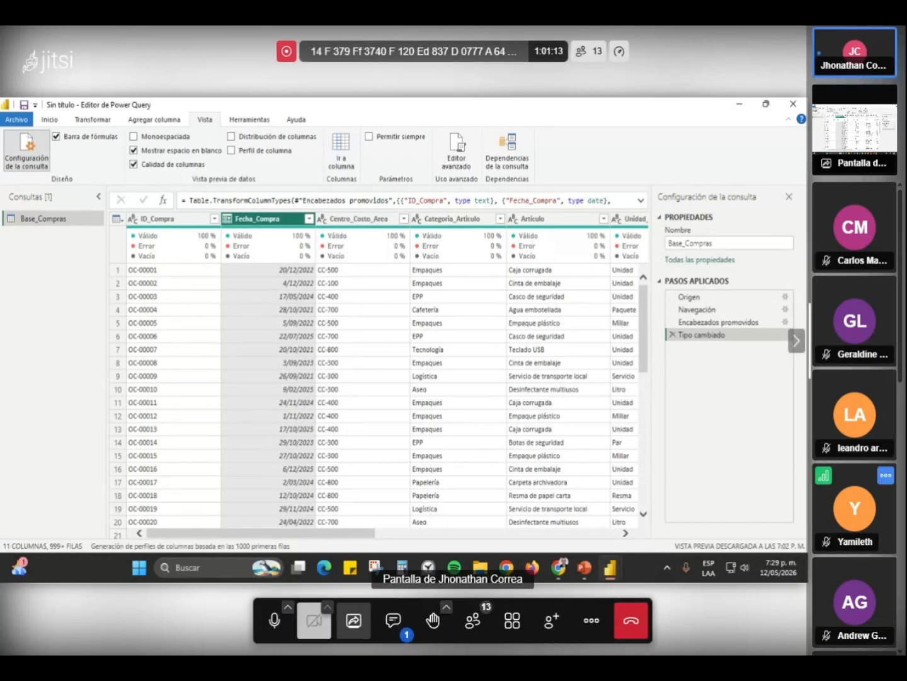
- Look through the meeting's participant list from end to end to check who is attending
scroll(878, 536, down, 5)
scroll(877, 561, down, 4)
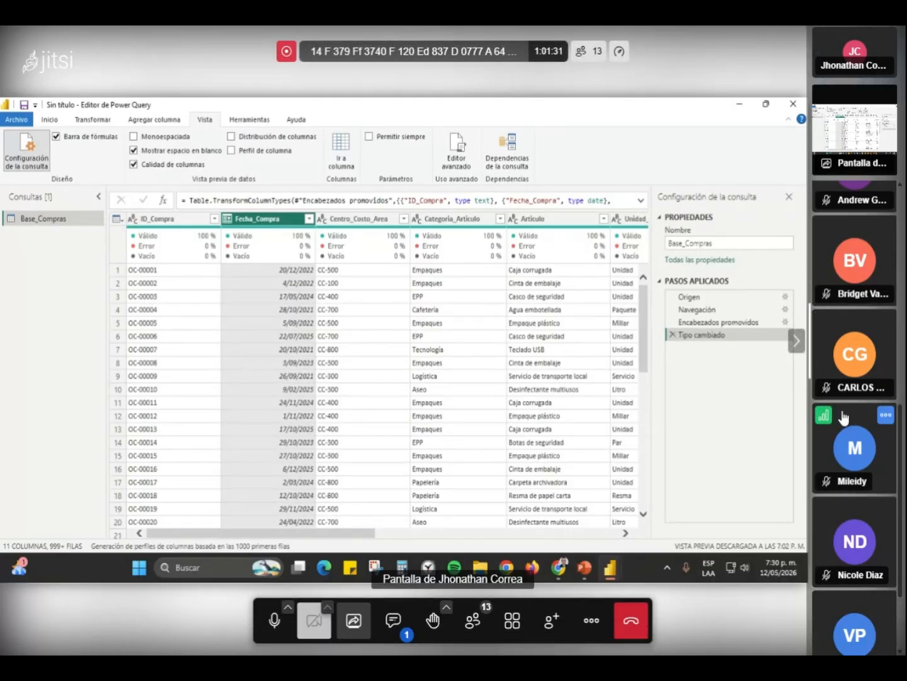
scroll(845, 419, down, 2)
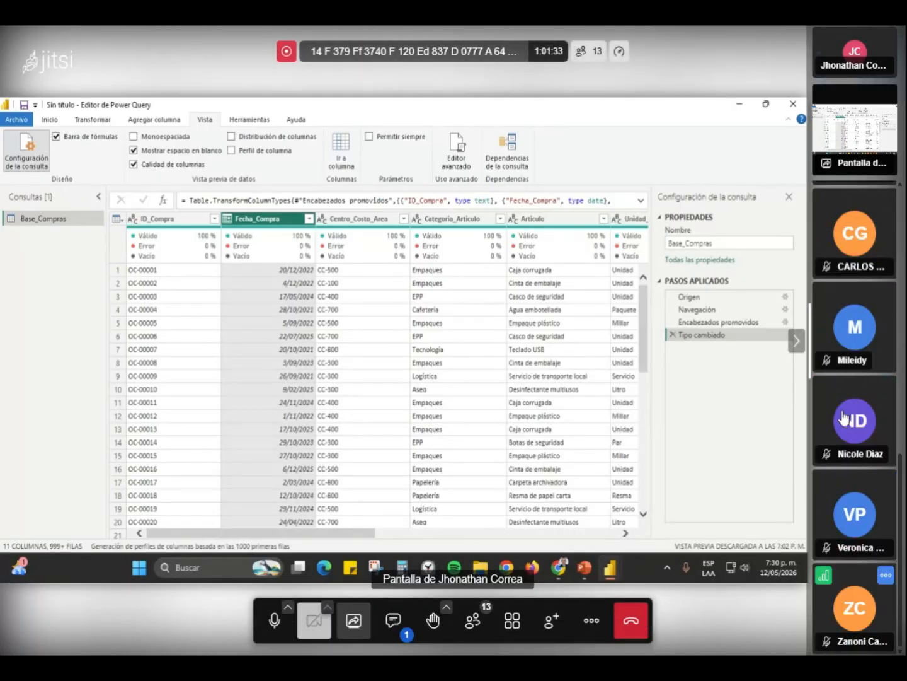
scroll(850, 581, up, 7)
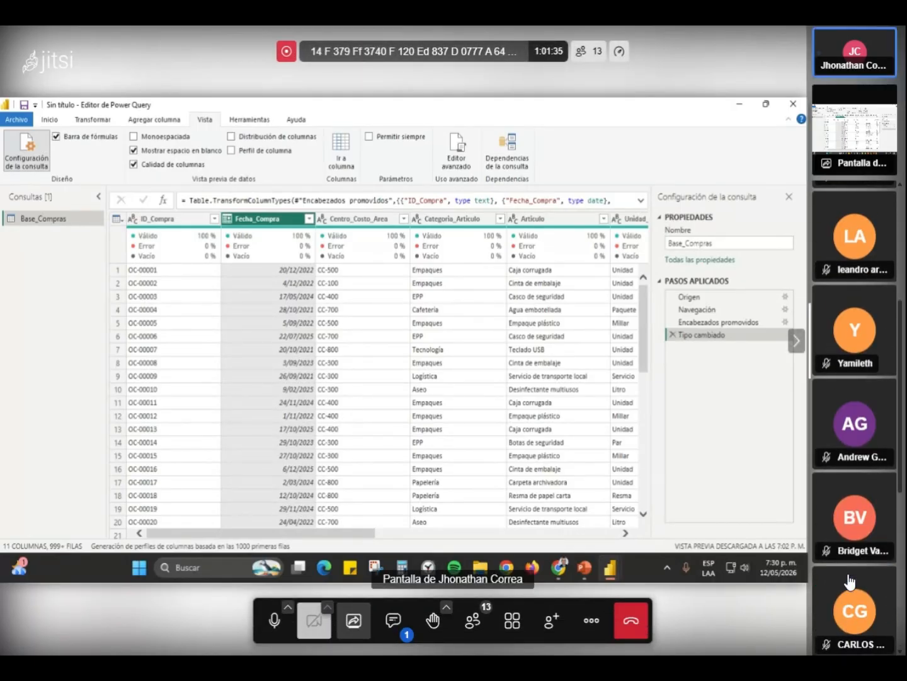
scroll(850, 580, down, 5)
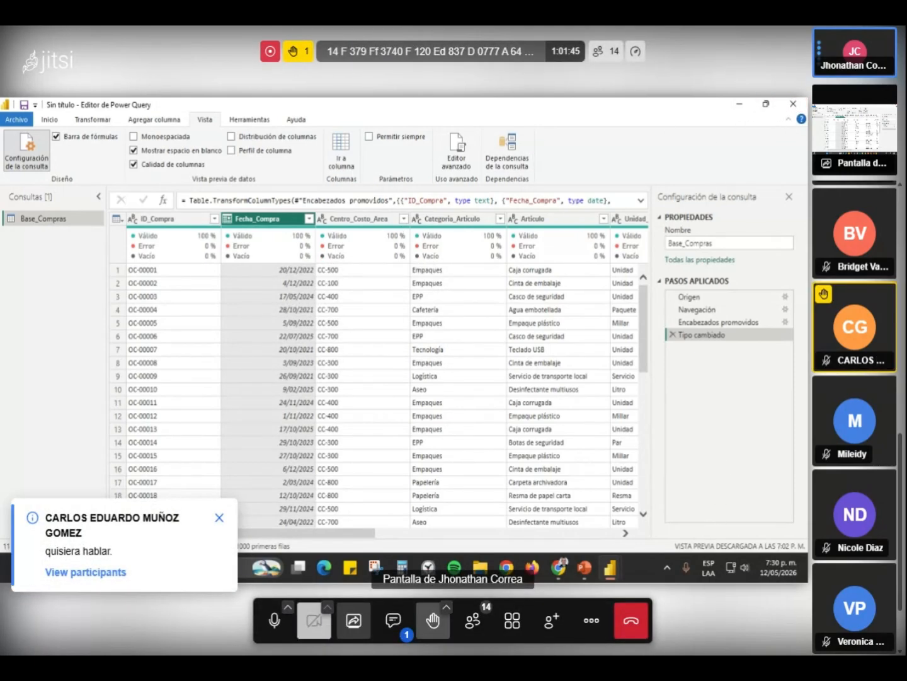
- Stop the screen share, share the screen again and display the shared content in the meeting
click(358, 625)
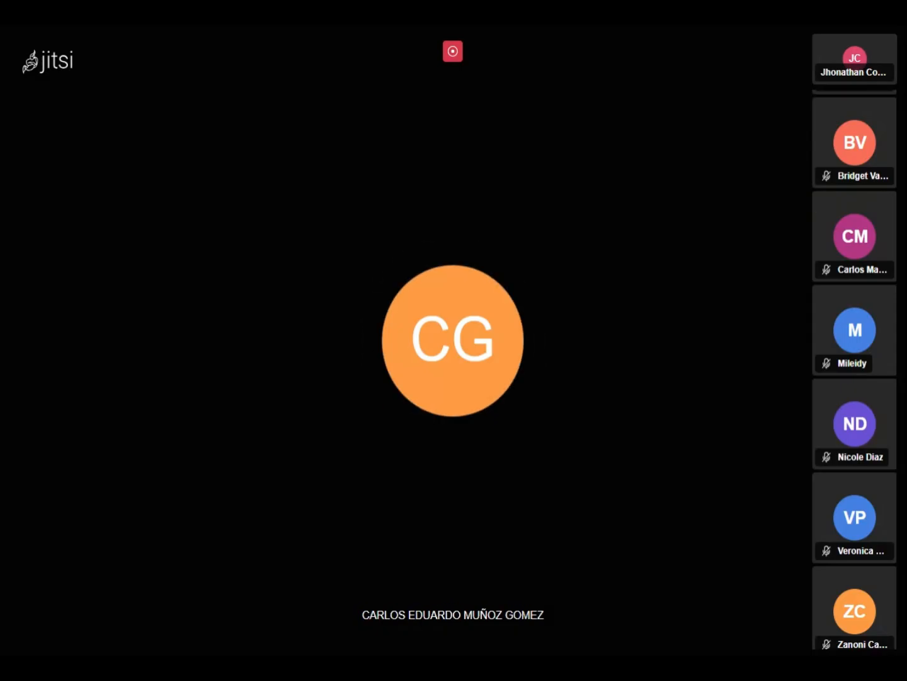
mouse_move(209, 606)
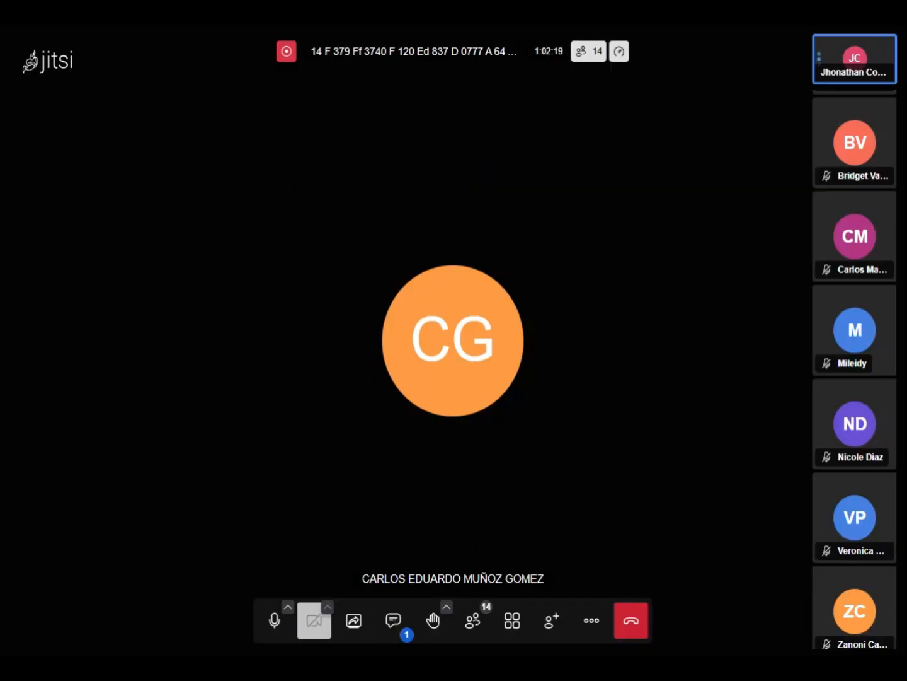
scroll(848, 421, down, 8)
scroll(848, 421, up, 1)
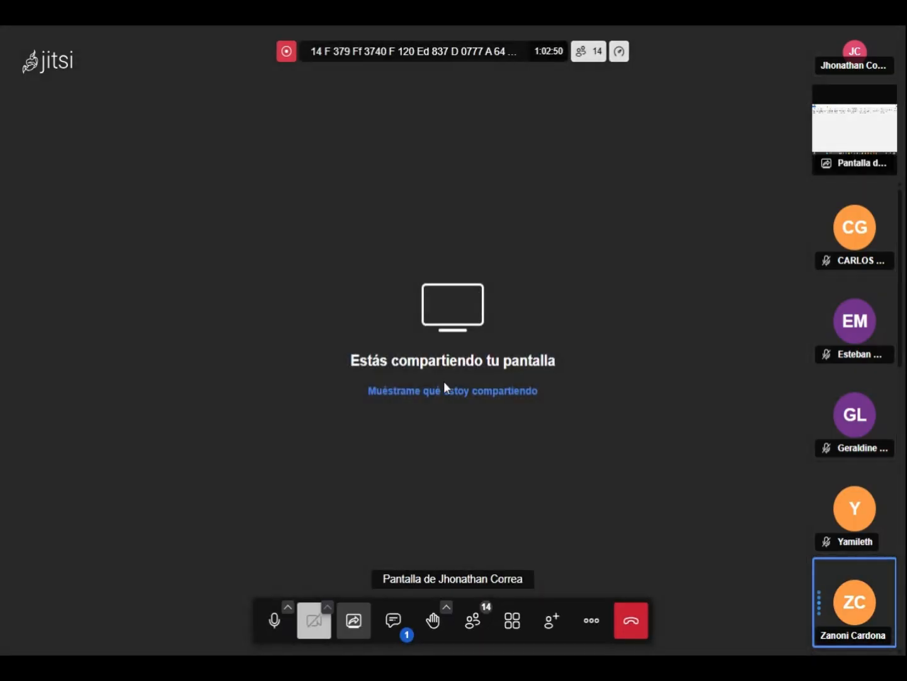
click(444, 387)
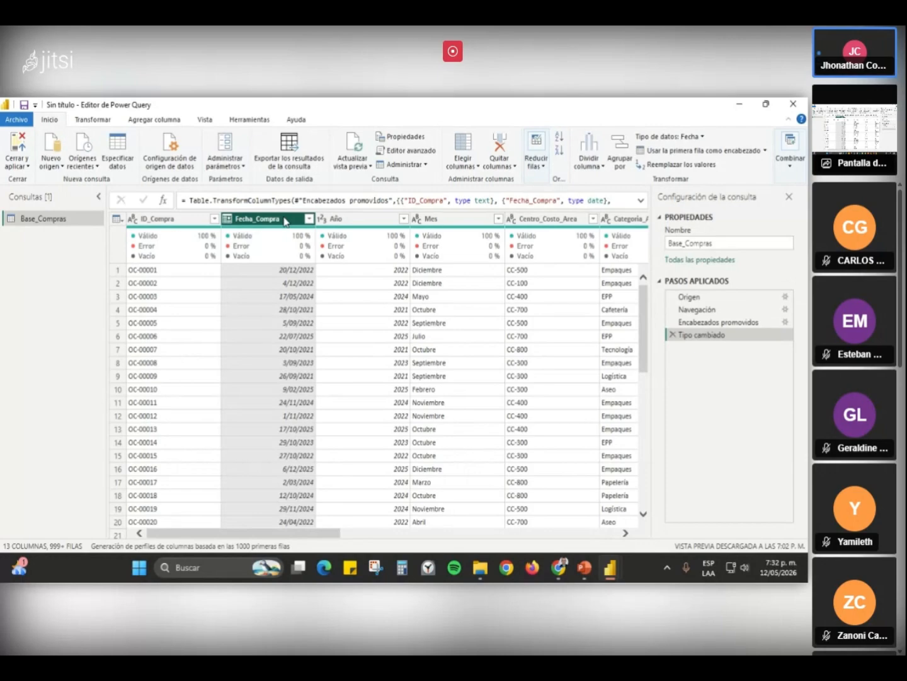
- Highlight the Fecha_Compra, Año and Mes columns of Base_Compras in turn to compare the date with its year and month
click(343, 222)
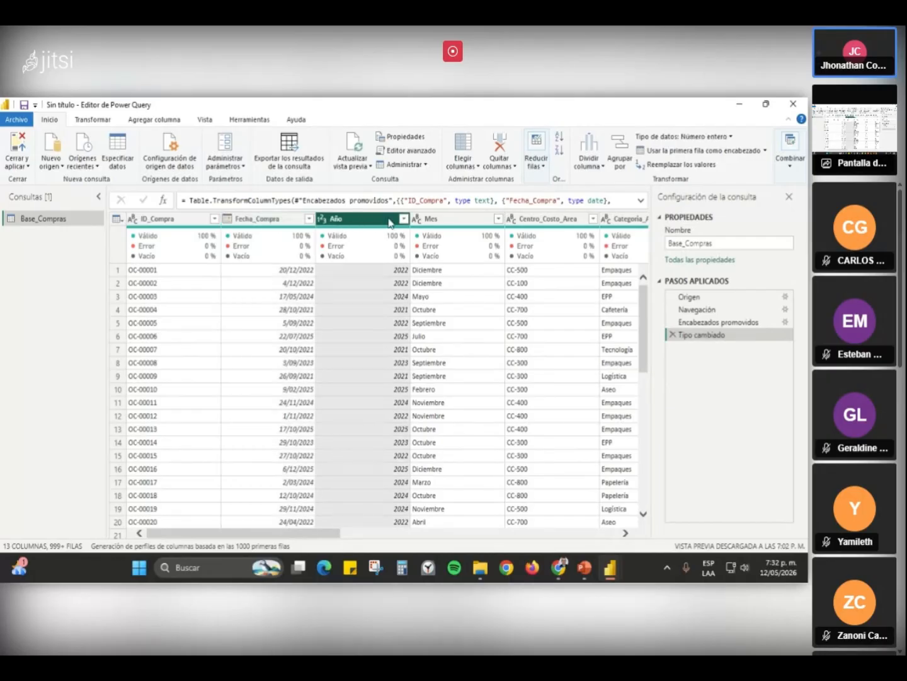
key(Right)
click(371, 221)
click(253, 225)
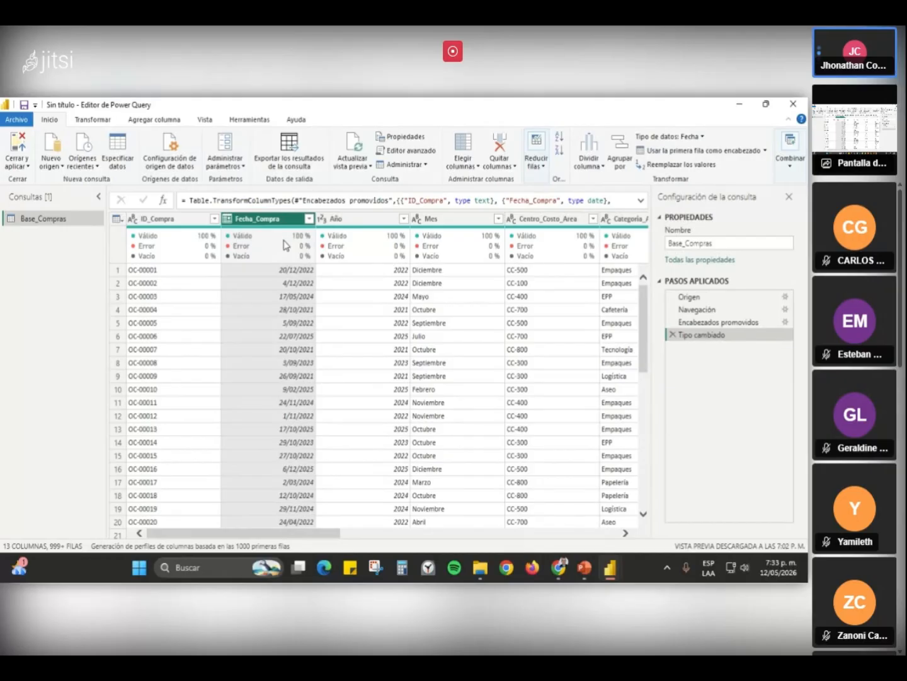
click(345, 222)
click(426, 222)
click(343, 220)
click(270, 222)
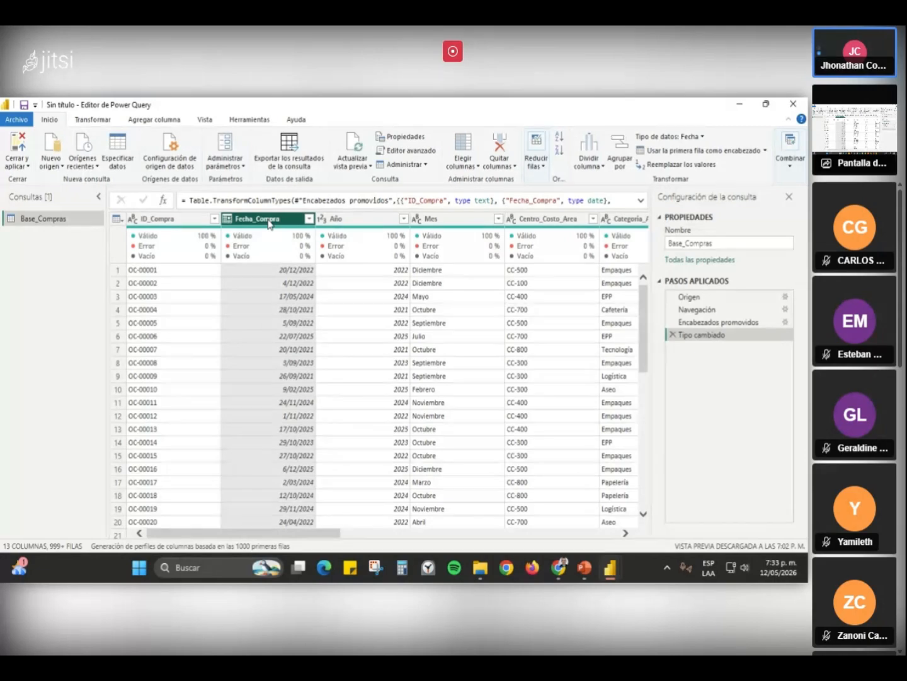
mouse_move(290, 541)
mouse_down()
mouse_move(587, 541)
mouse_move(283, 539)
mouse_up()
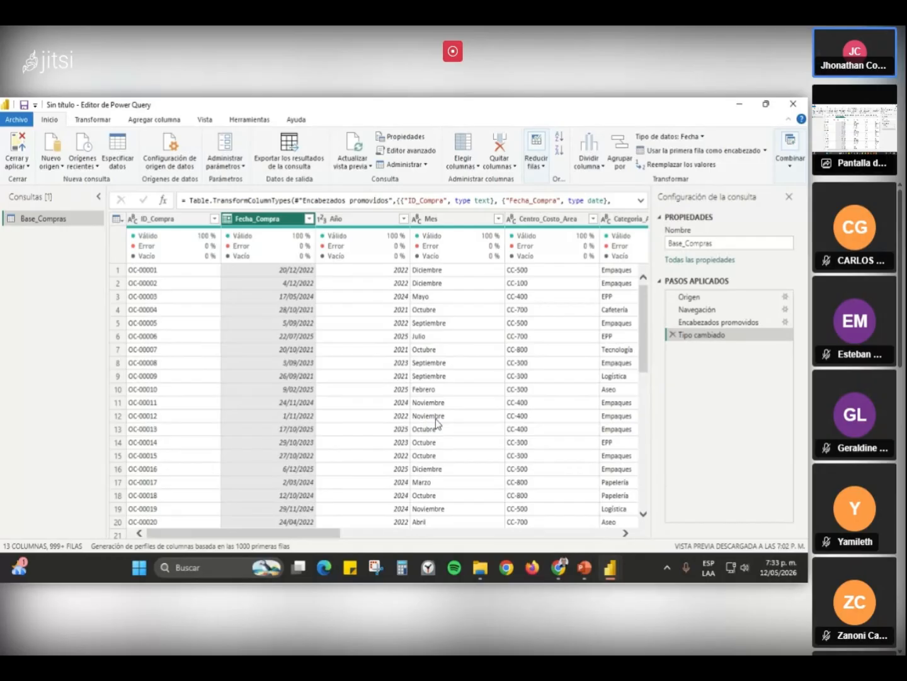
- Highlight ID_Compra, consult the Power Query slide in PowerPoint and view the data types available for the column
click(173, 218)
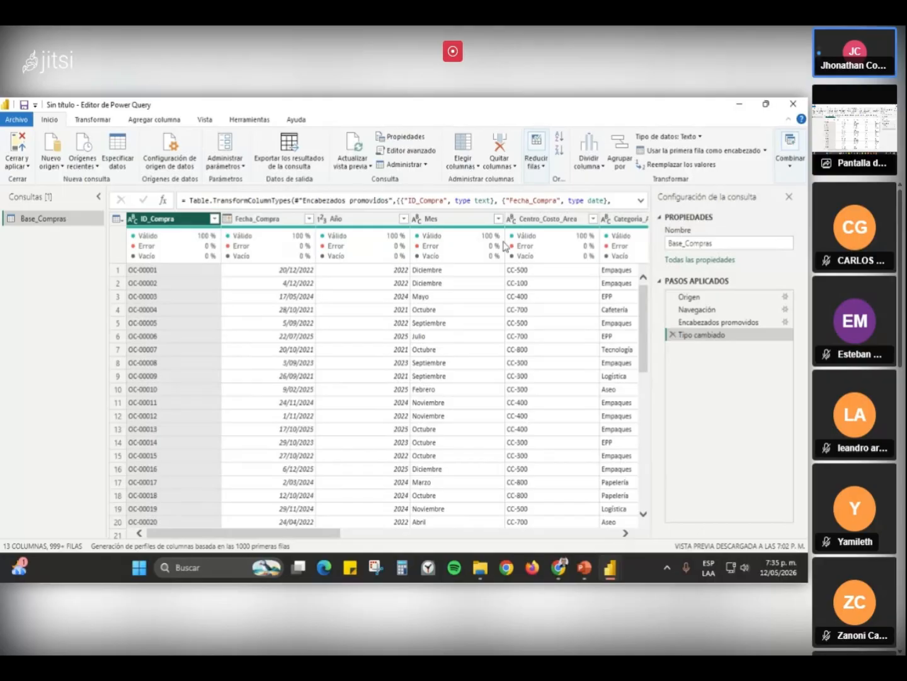
mouse_move(585, 568)
click(583, 513)
mouse_move(146, 253)
click(133, 220)
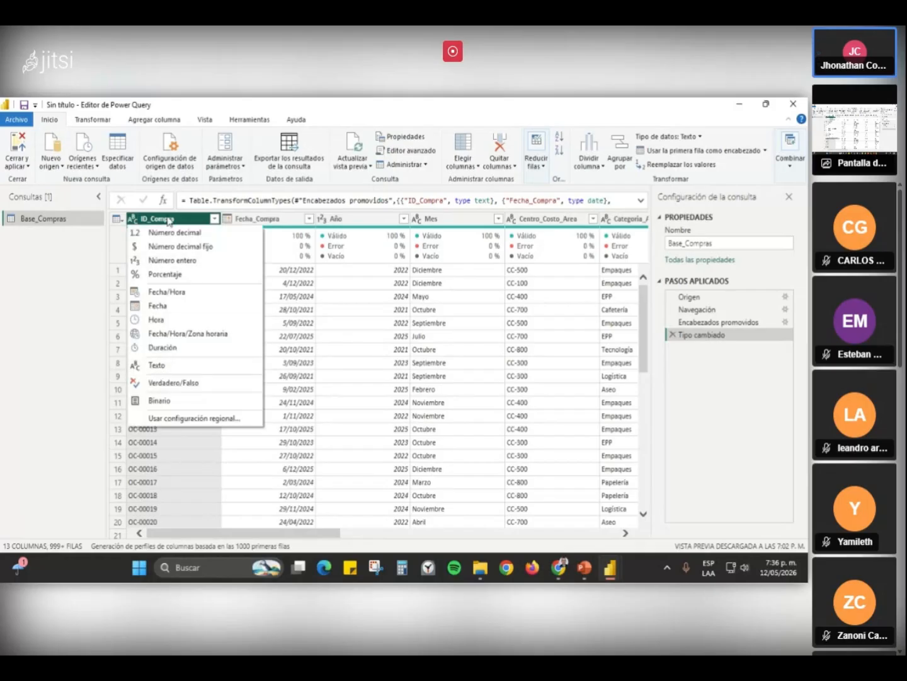
click(174, 222)
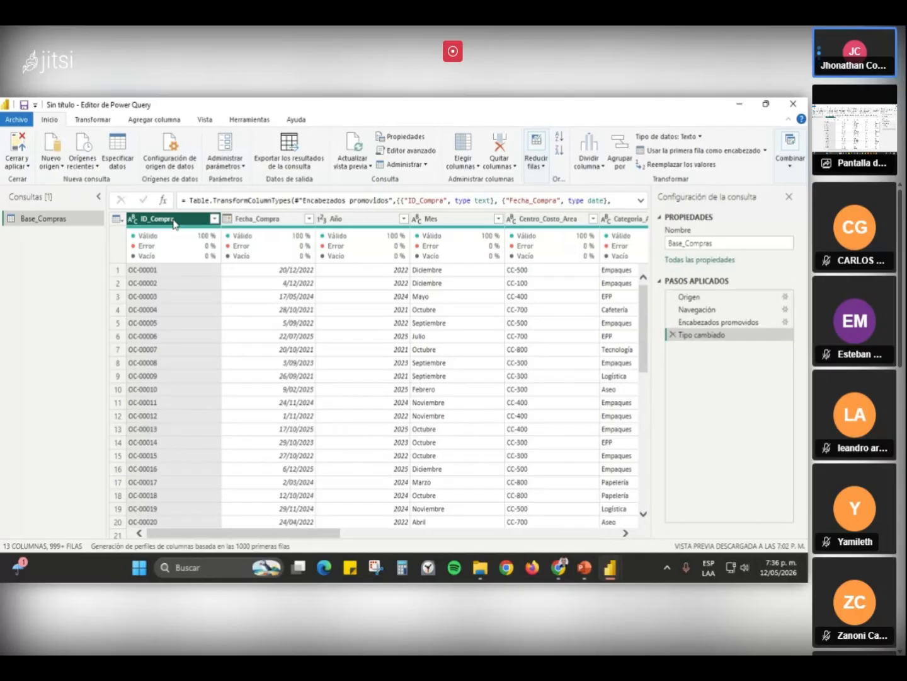
- Consult the Power Query slide again, and turn on column quality for Base_Compras to check ID_Compra and its data type options
mouse_move(584, 568)
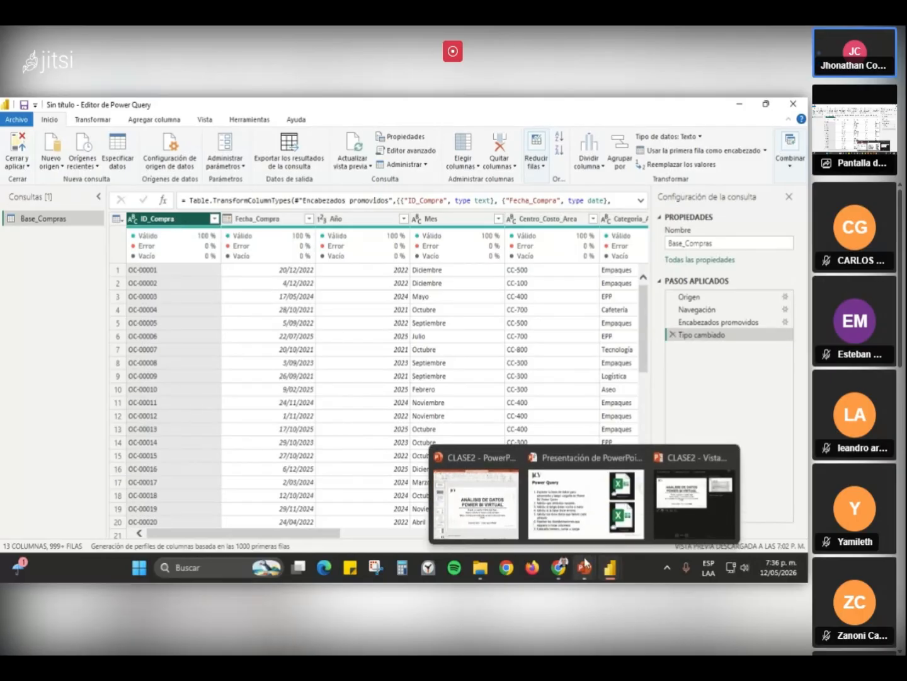
click(603, 523)
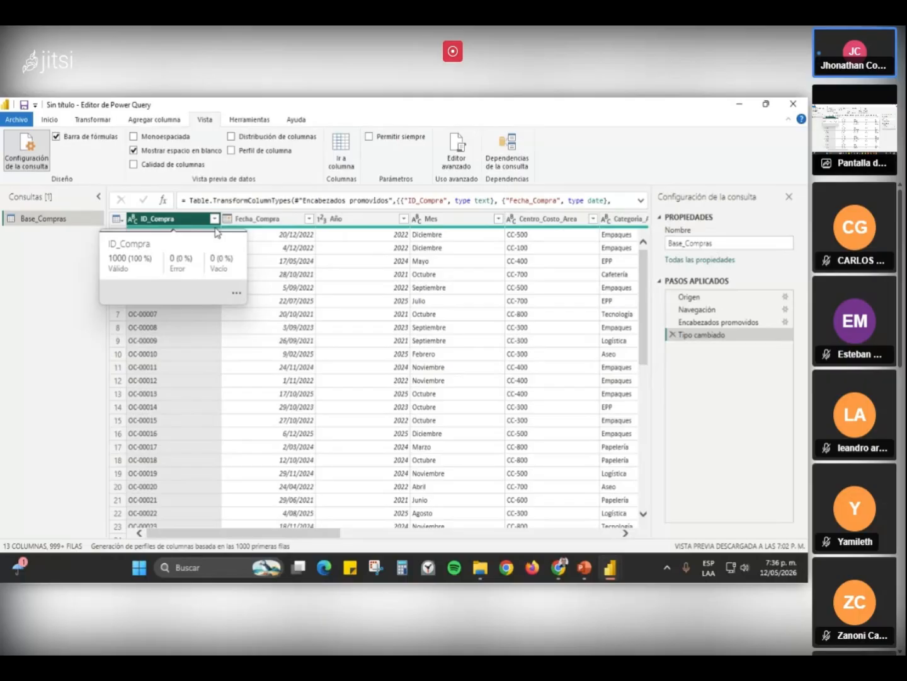
click(133, 165)
mouse_move(139, 252)
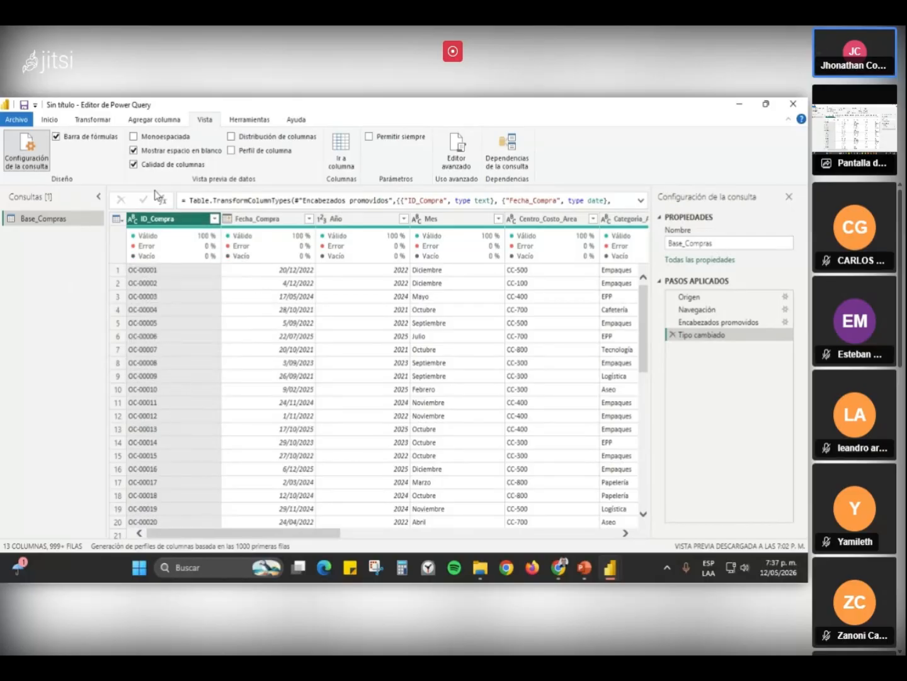
click(134, 220)
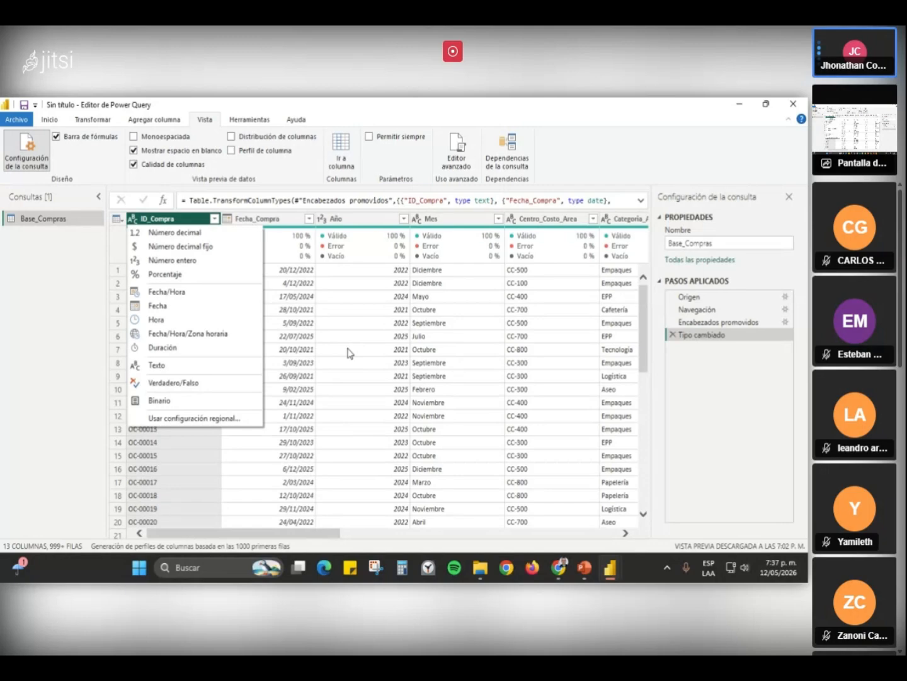
click(300, 339)
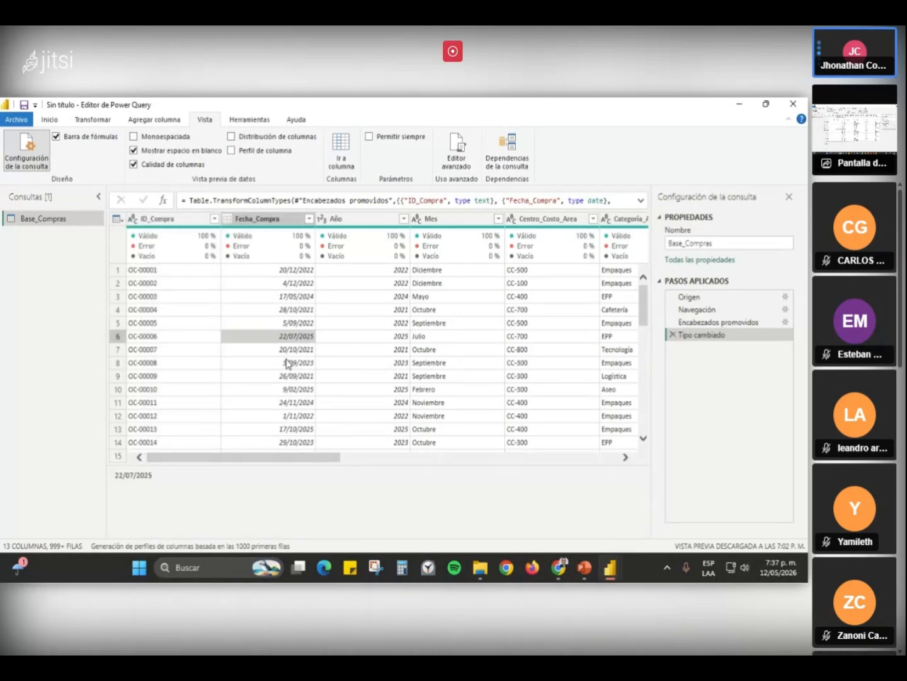
- View the data types available for Fecha_Compra, and return to the ID_Compra column
click(228, 218)
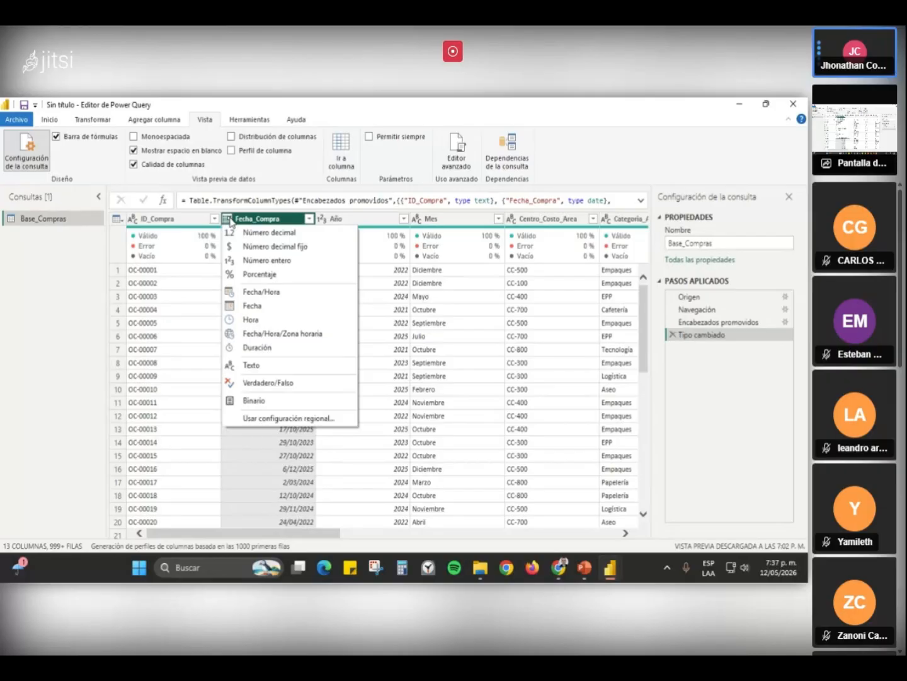
click(185, 239)
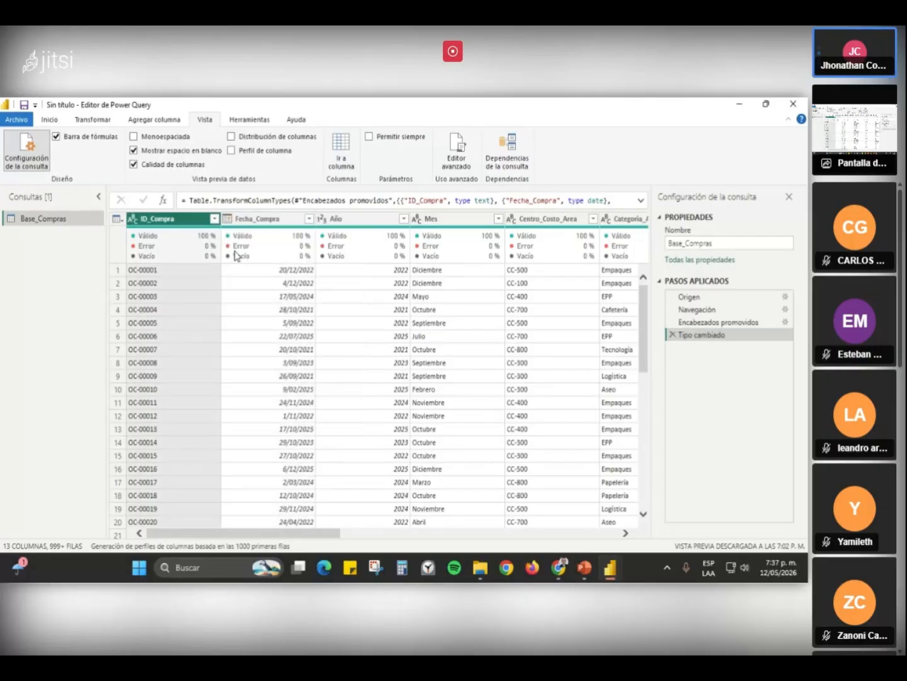
mouse_move(234, 255)
- Load the complete list of Mes filter values to check the months, and leave the filter without applying it
click(495, 219)
click(498, 219)
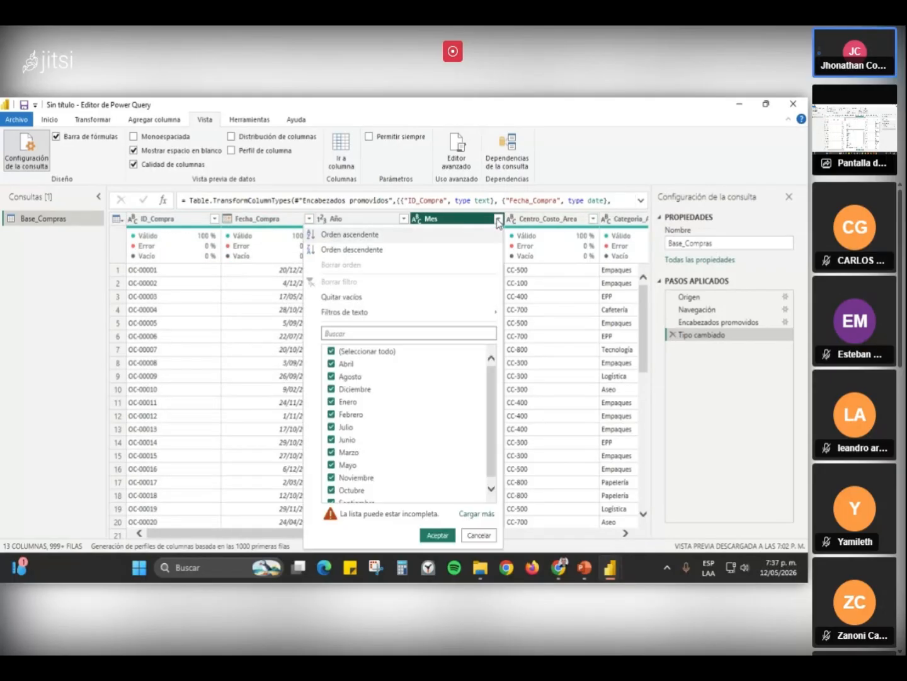
click(474, 516)
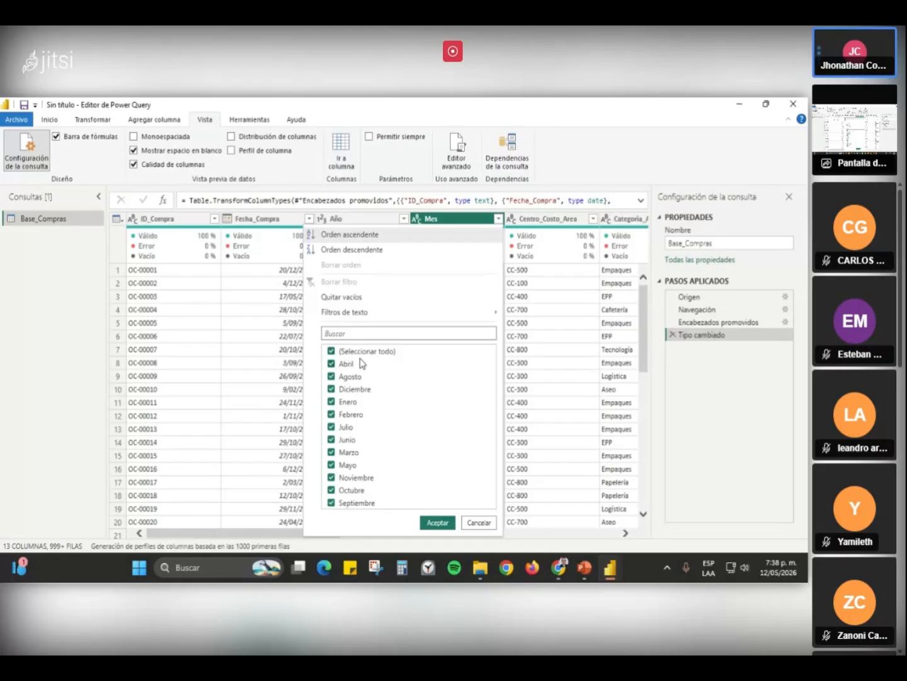
click(480, 522)
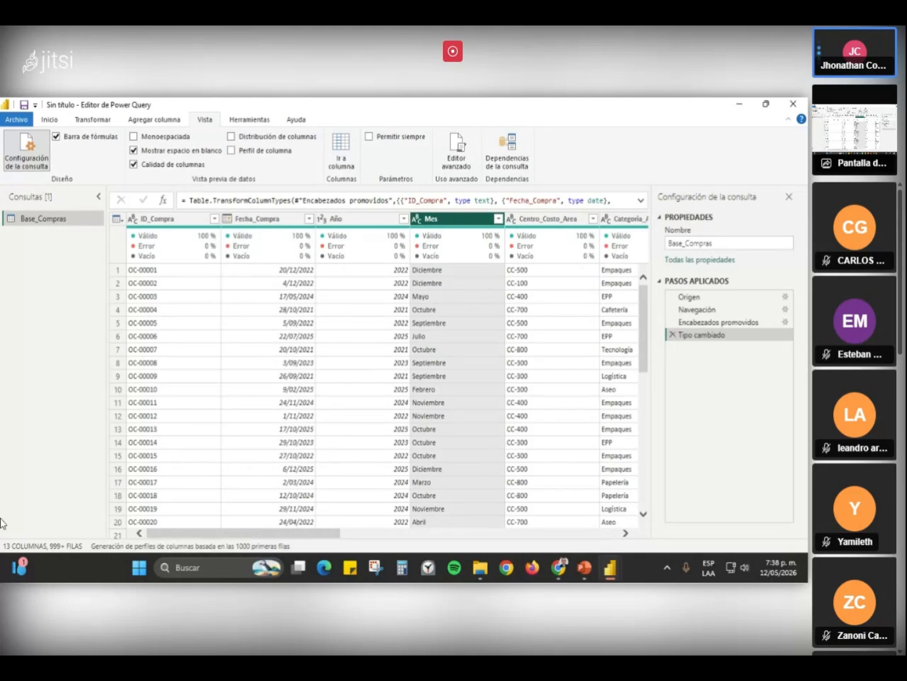
mouse_move(159, 253)
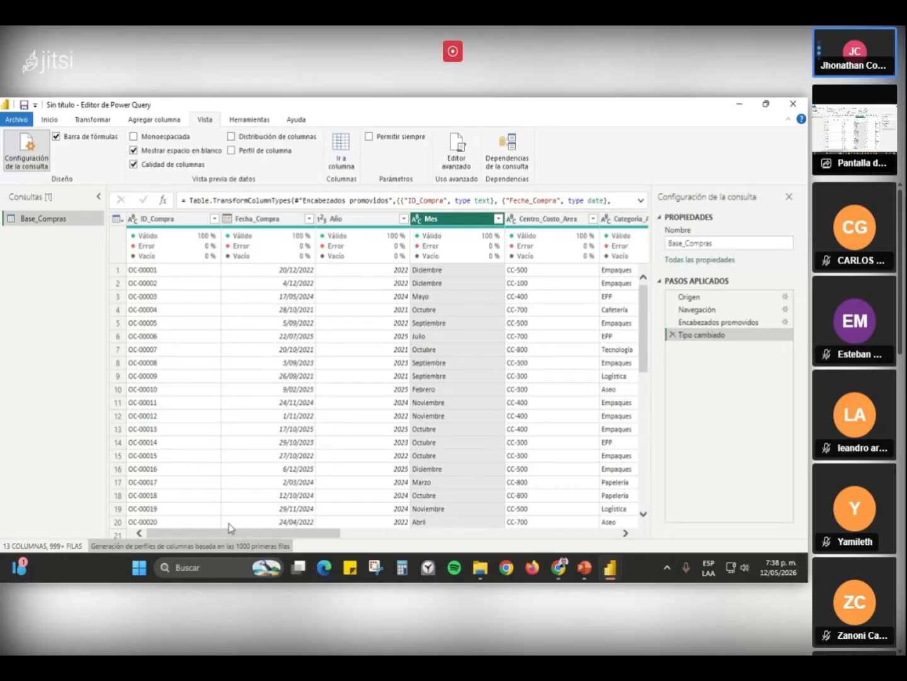
mouse_move(247, 536)
mouse_down()
mouse_move(508, 552)
mouse_move(553, 552)
mouse_move(561, 539)
mouse_move(274, 542)
mouse_move(247, 555)
mouse_up()
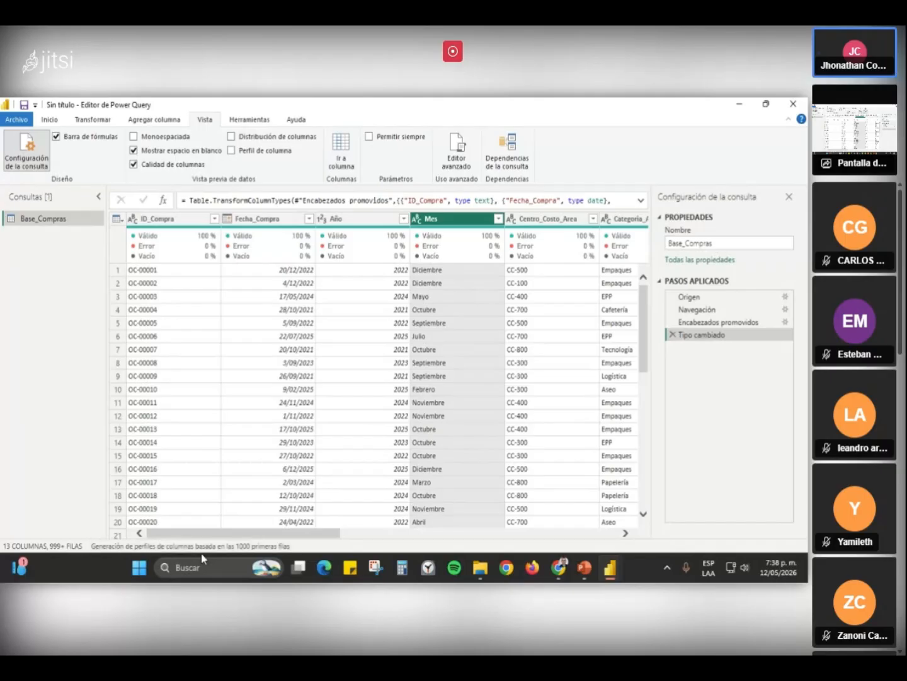
- Consult the Power Query slide, review the filter options for Mes, and highlight Fecha_Compra
mouse_move(589, 561)
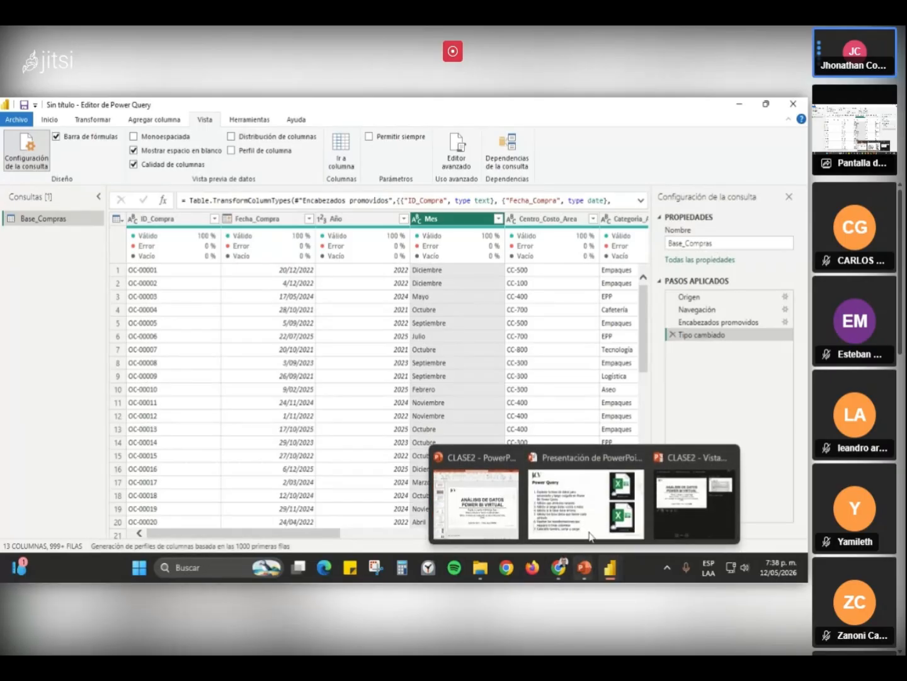
click(586, 497)
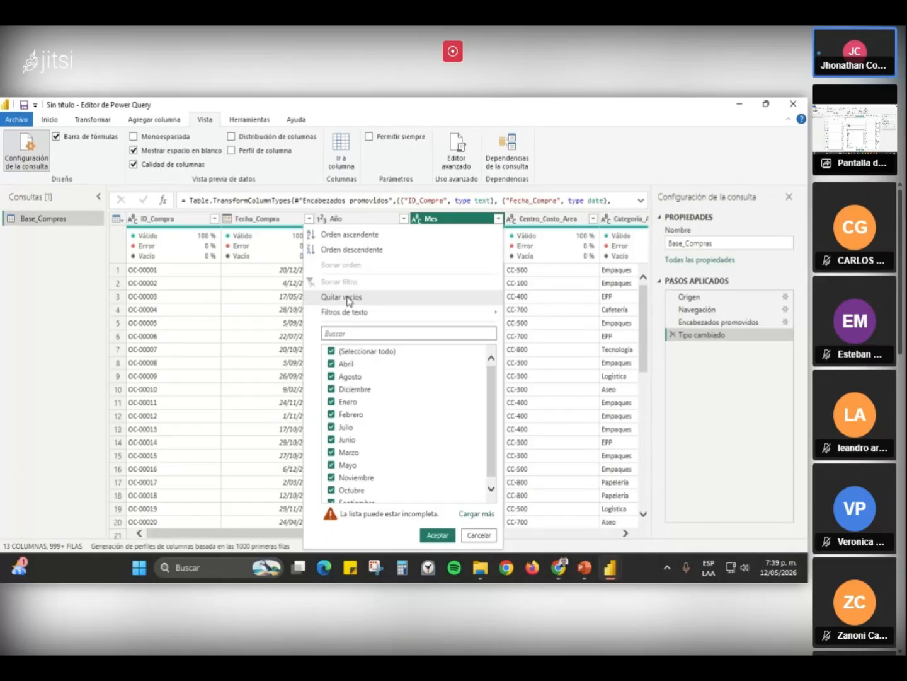
click(255, 249)
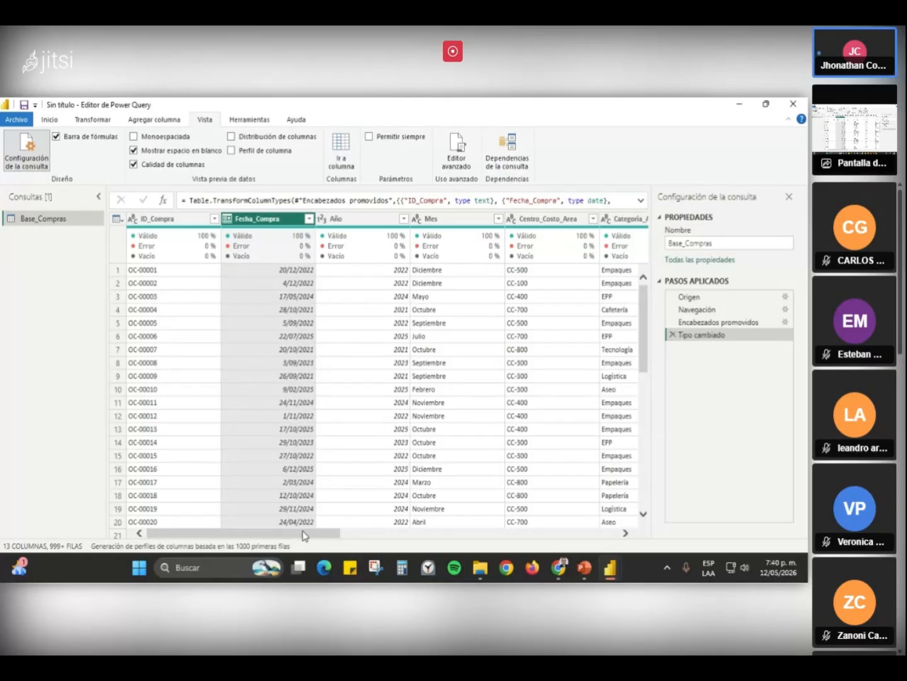
- Highlight the Año and Mes columns, and review the remaining Base_Compras columns through Estado_Orden
click(586, 536)
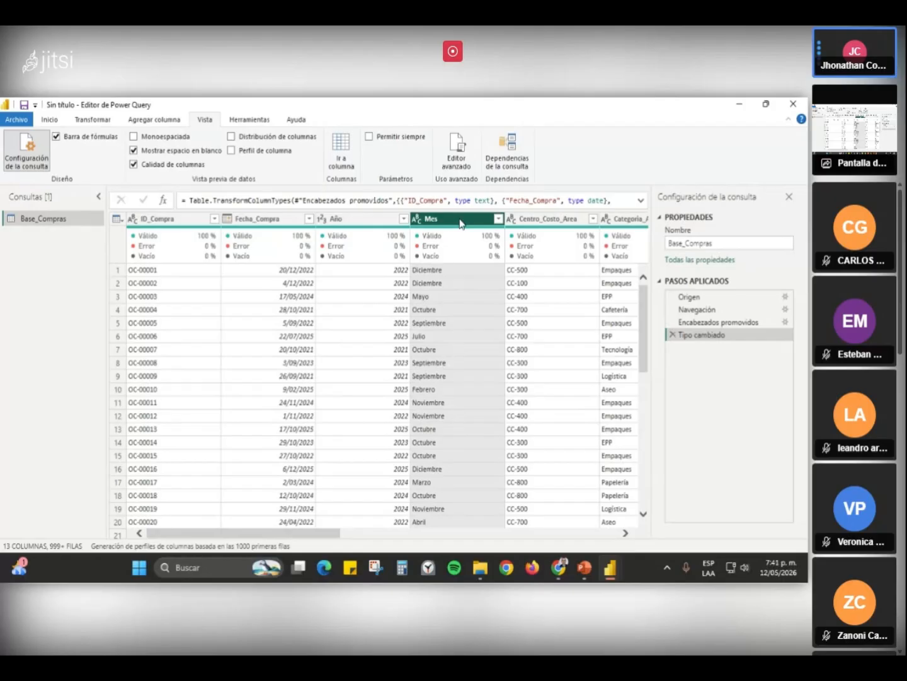
click(389, 226)
click(435, 226)
drag(317, 536, 614, 539)
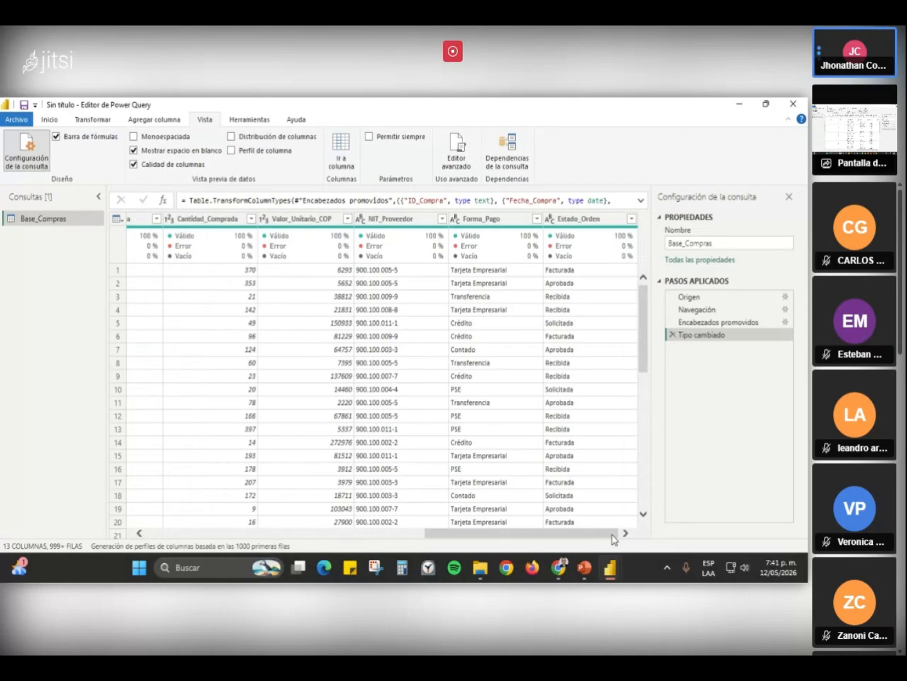
- Consult the Power Query slides on validation steps and the loading process, and return to the Power Query Editor
click(584, 501)
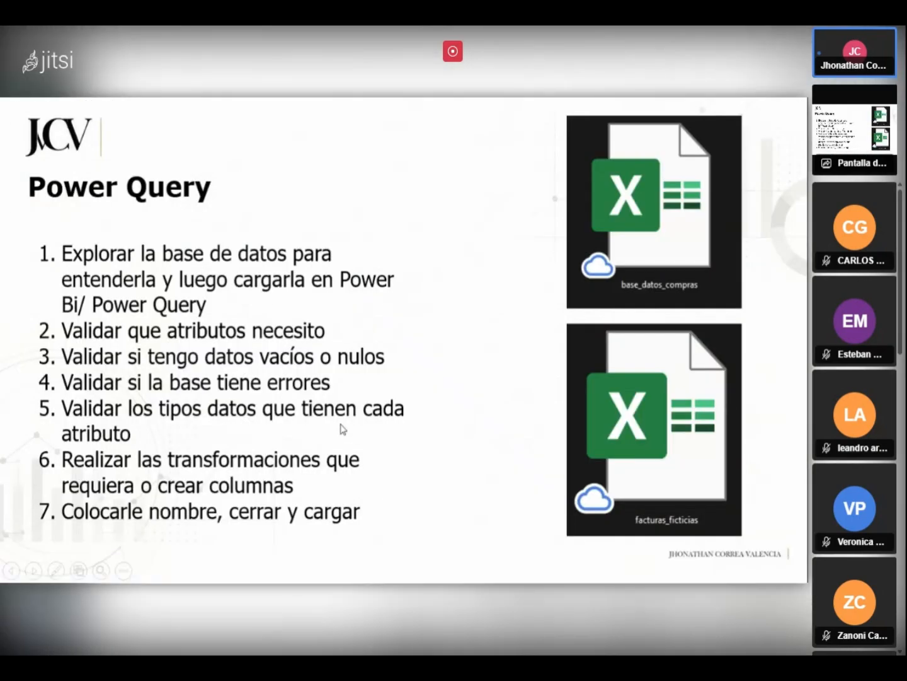
click(342, 430)
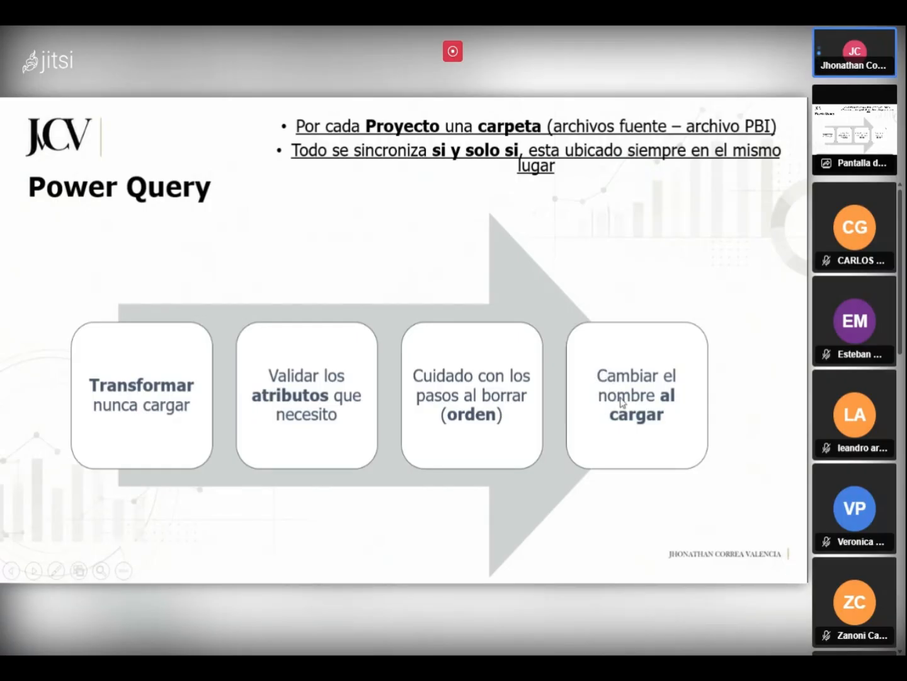
key(Right)
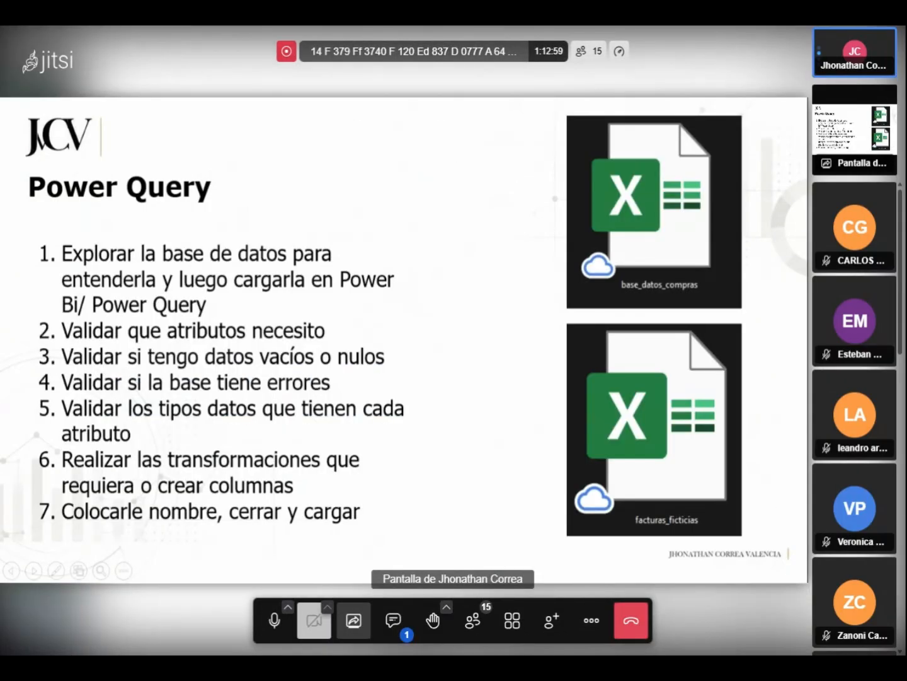
key(alt+Tab)
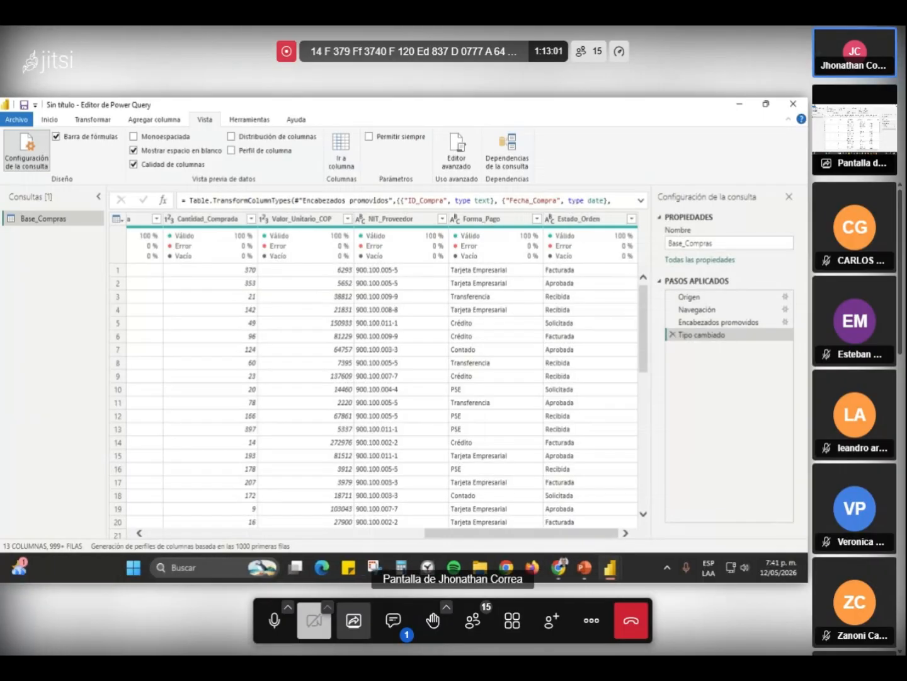
- Highlight the Base_Compras query name, and close and apply the query to load it into the report
drag(721, 242, 670, 244)
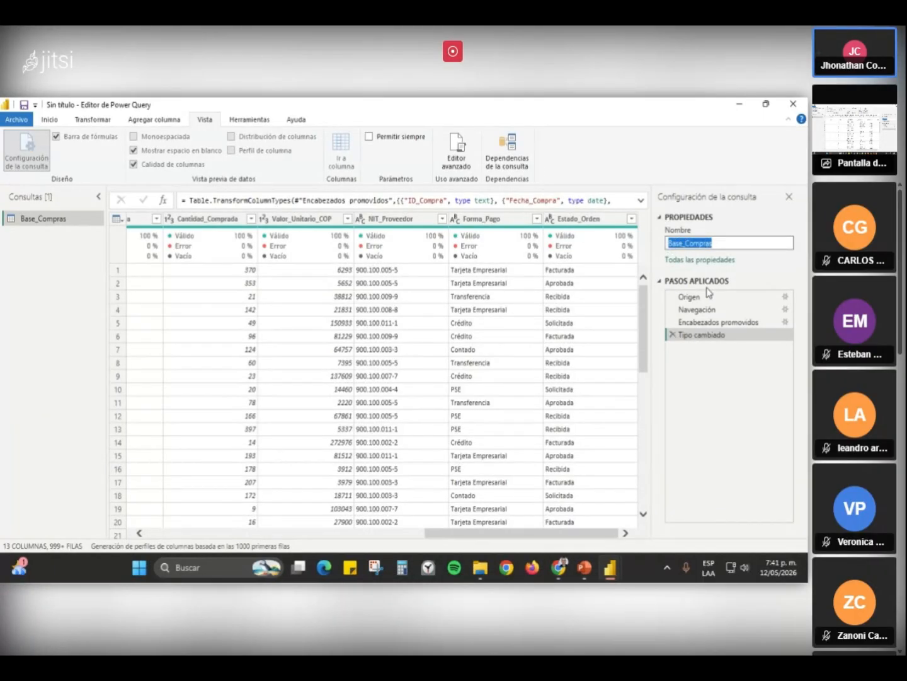
click(48, 120)
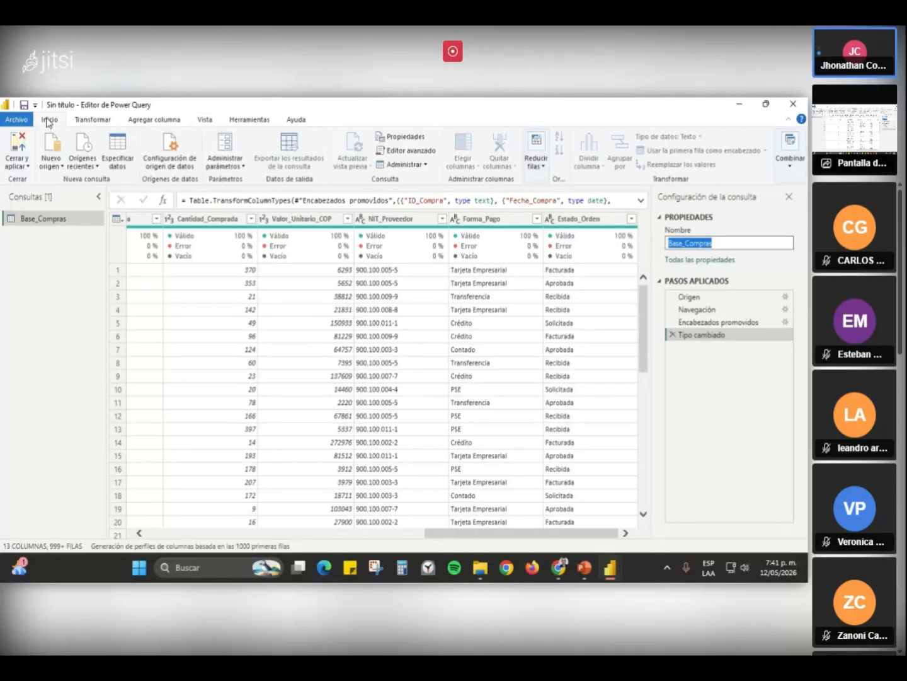
click(25, 162)
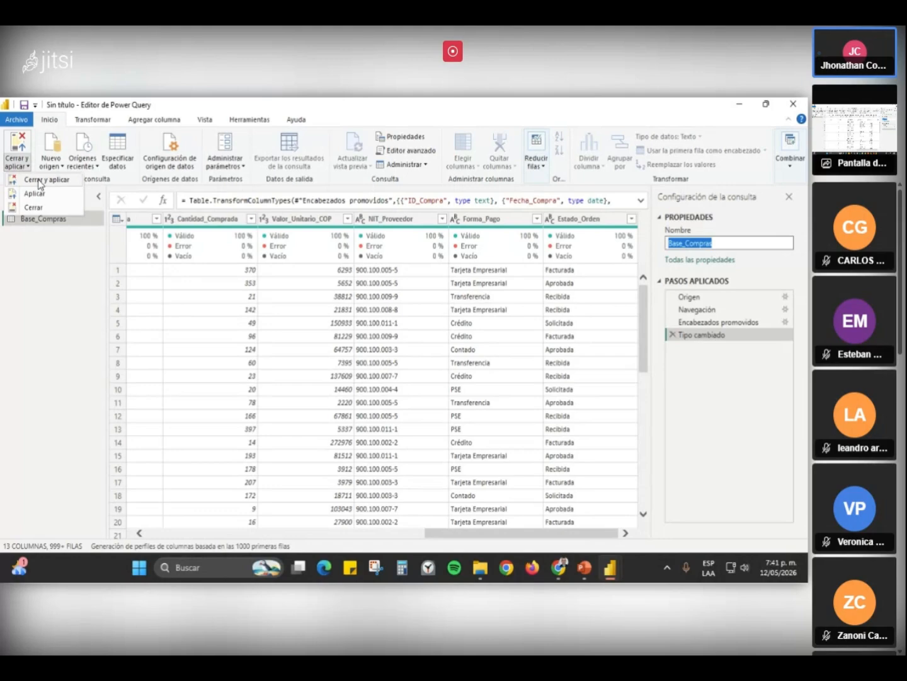
click(39, 181)
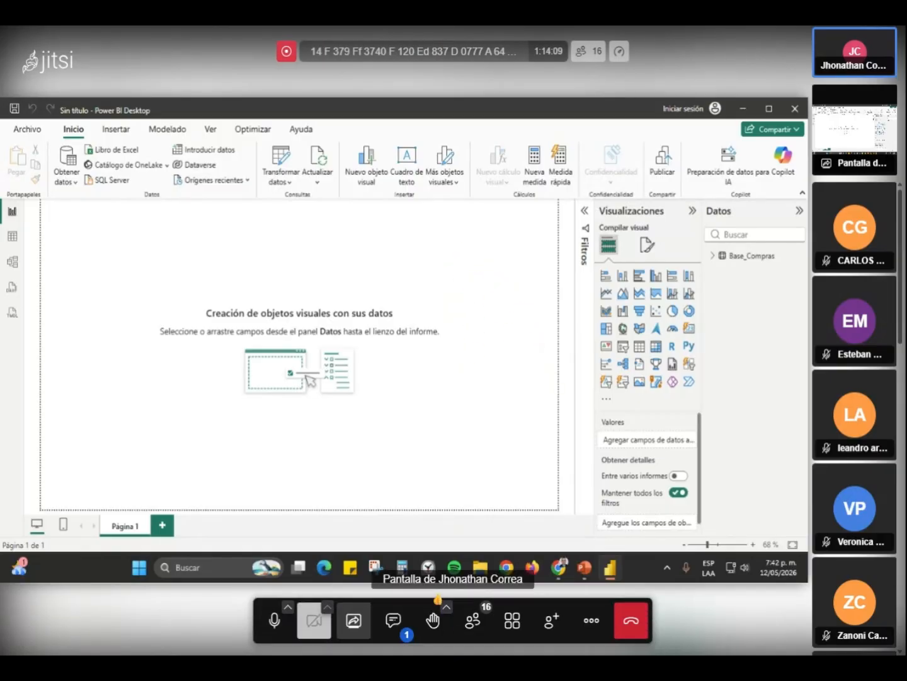
- Read the participants' reactions in the meeting chat and close the chat
click(392, 621)
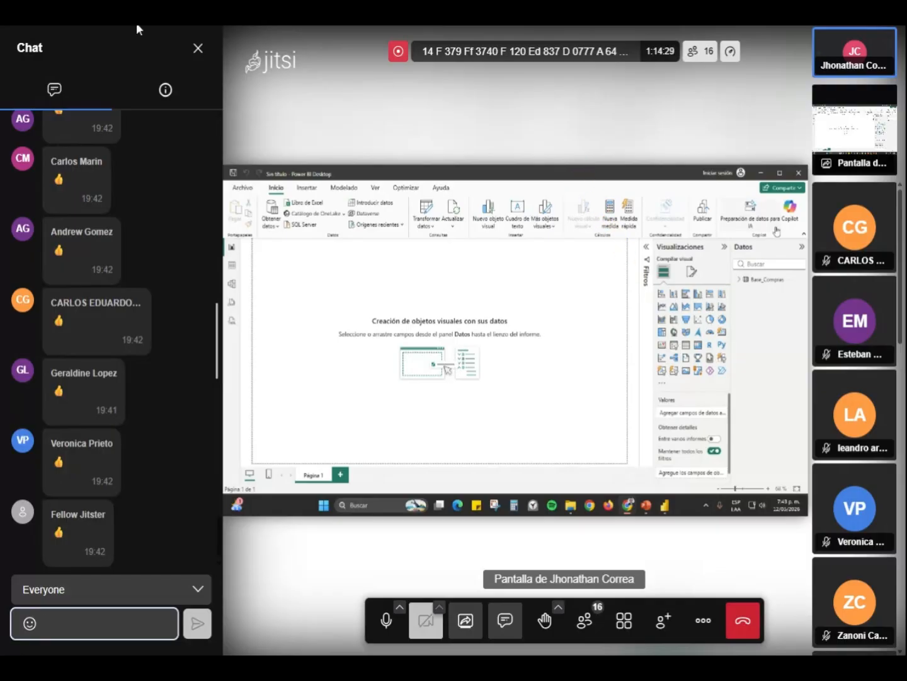
click(503, 289)
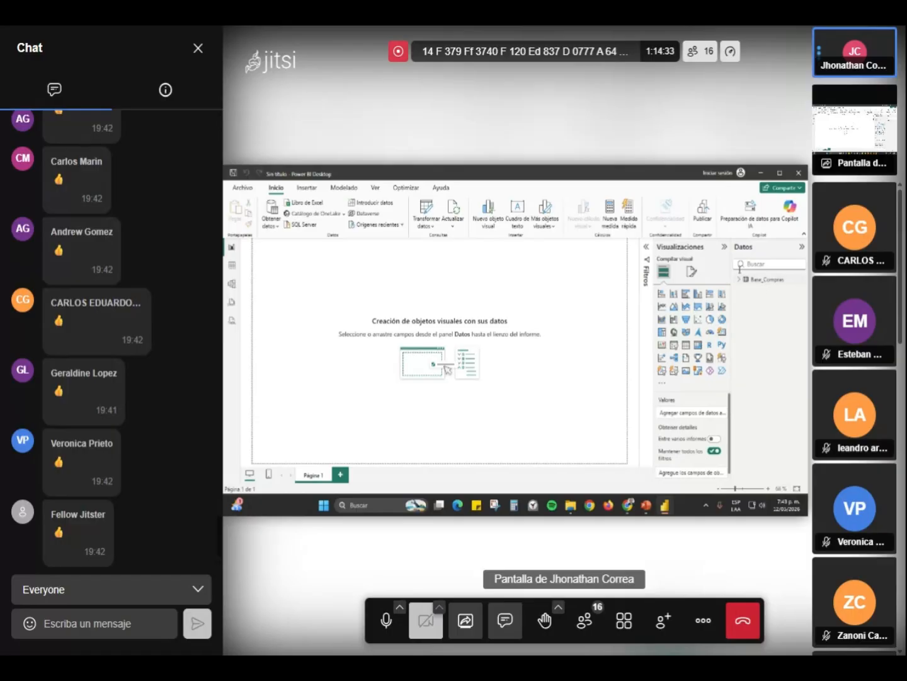
click(198, 48)
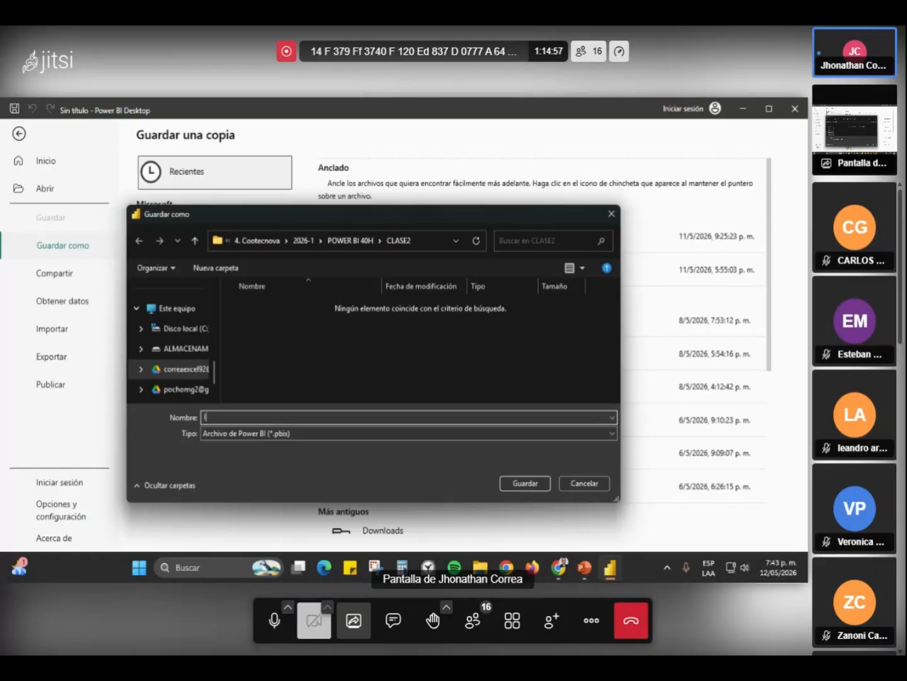
- Save the report as Informe_compras in the CLASE2 folder as a Power BI file
text(compras)
key(Return)
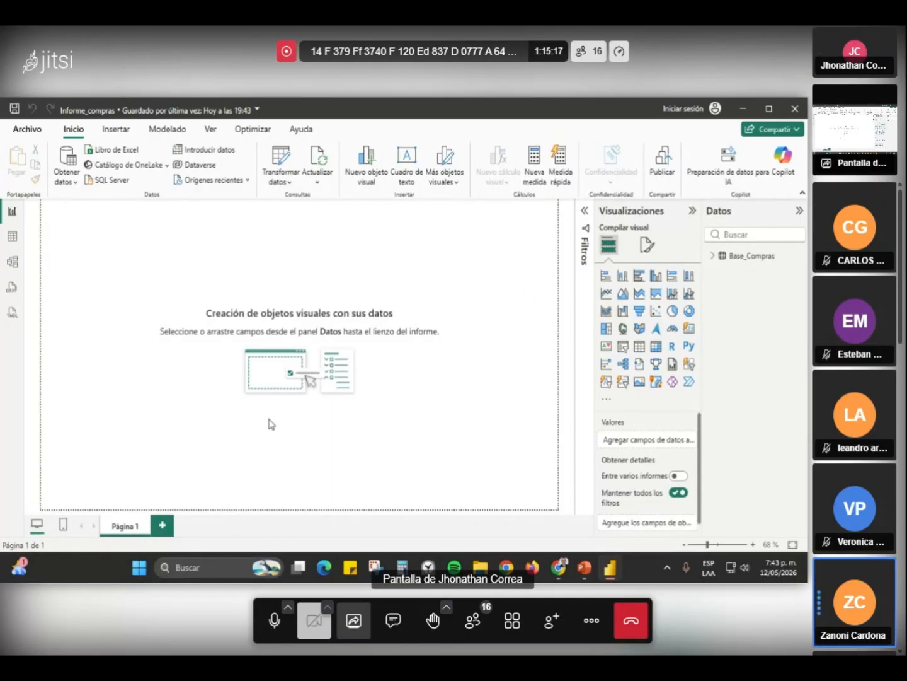
- Reopen the Base_Compras query for editing, highlight its name, and close and apply it again
click(797, 257)
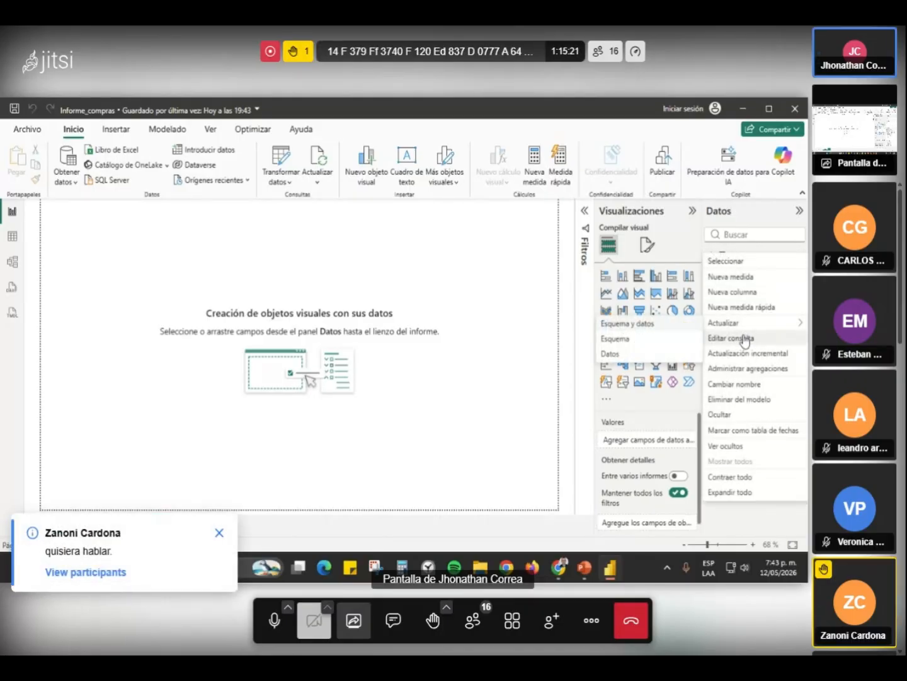
click(746, 338)
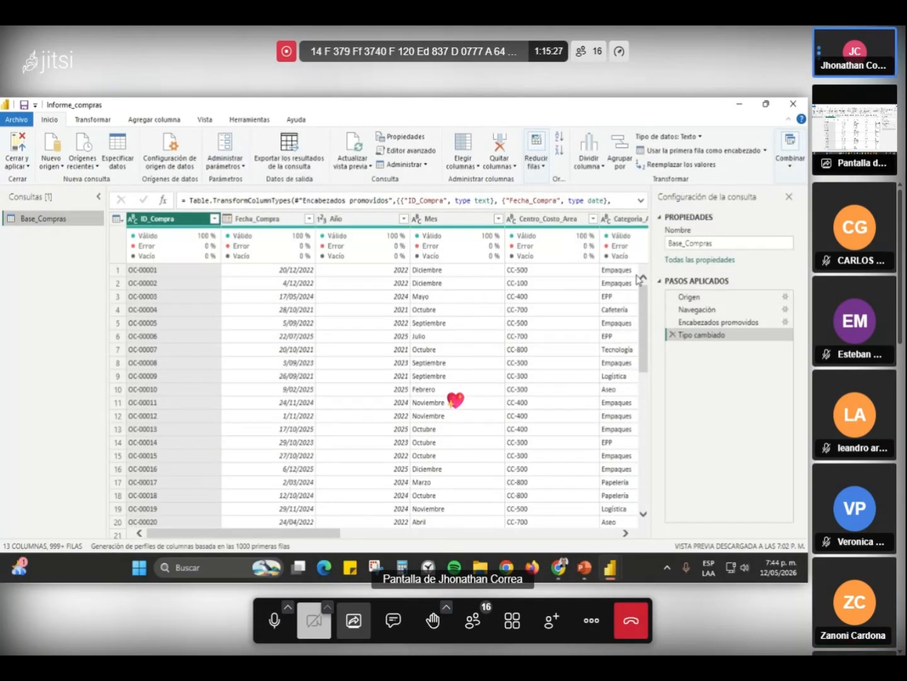
click(714, 244)
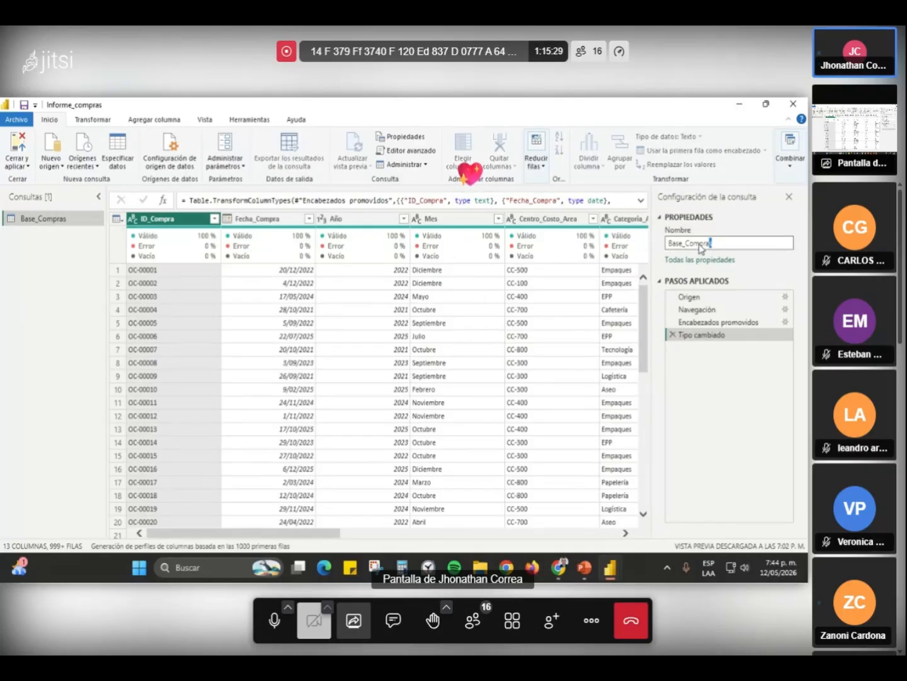
drag(714, 243, 664, 244)
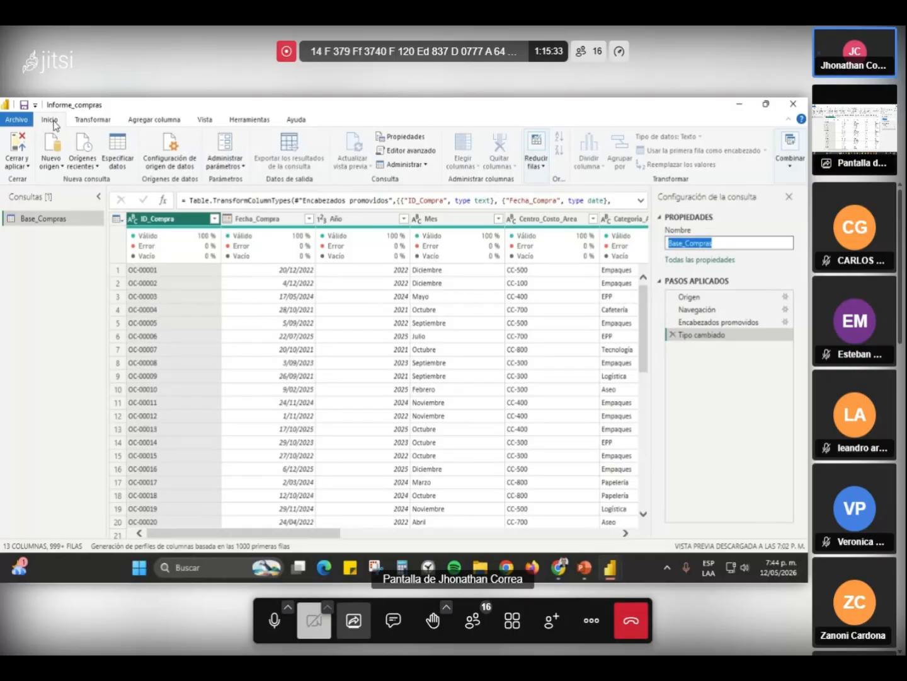
click(18, 151)
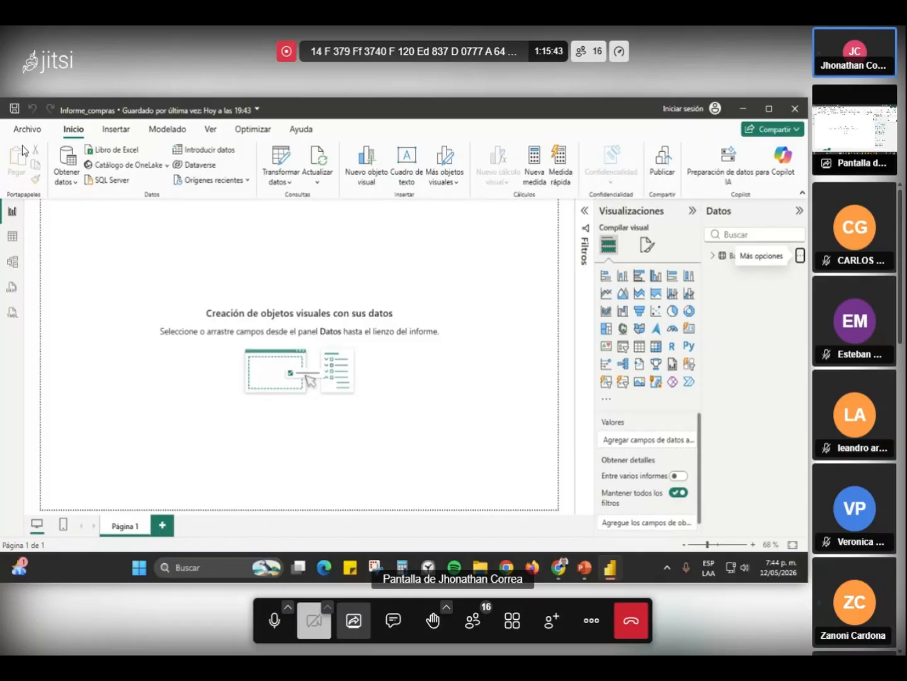
- Look through the meeting participants, read the latest chat reactions and close the chat
click(884, 574)
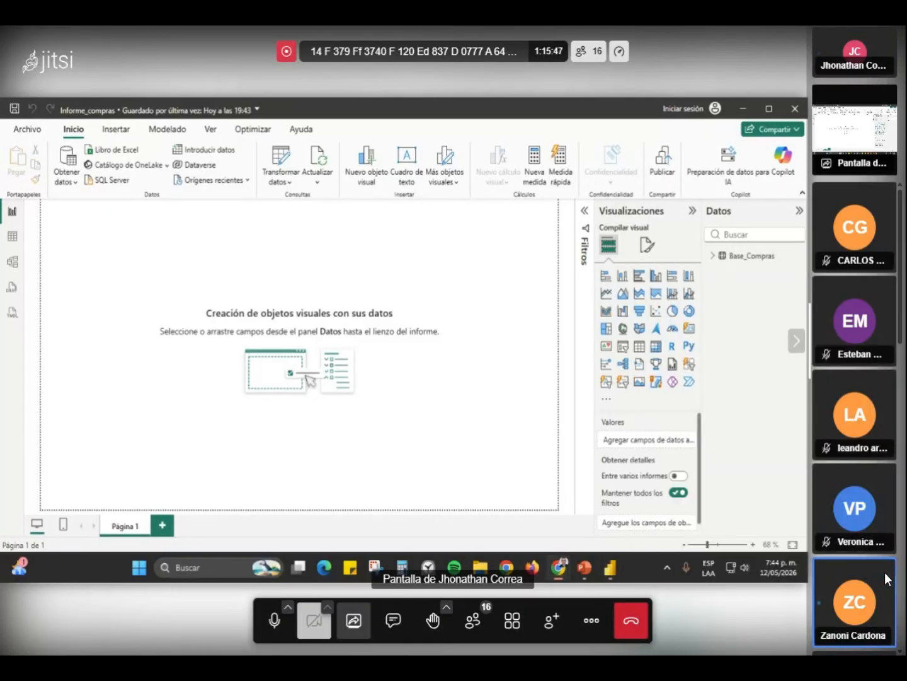
mouse_move(886, 573)
click(727, 298)
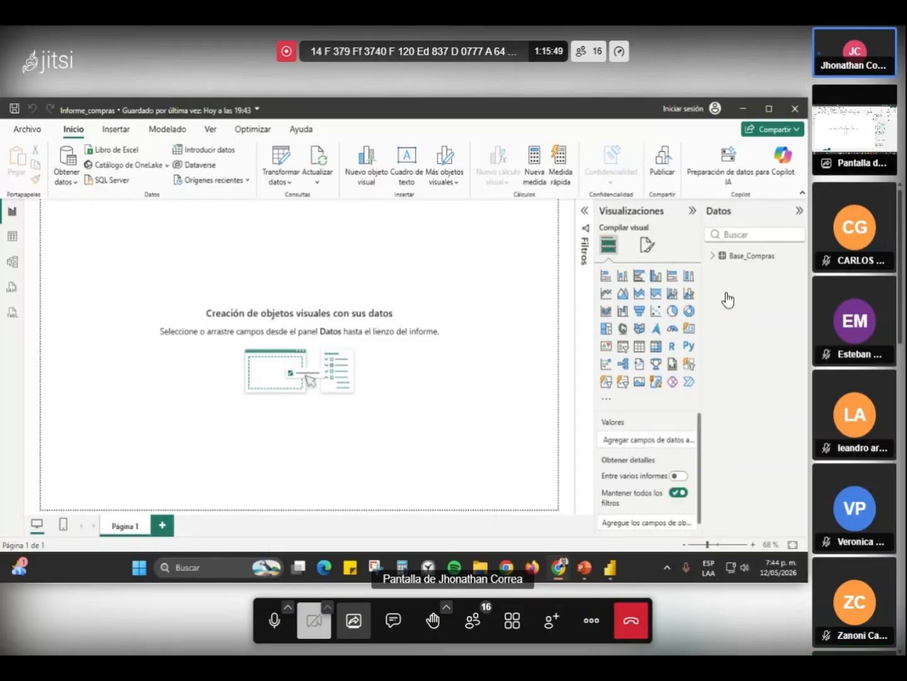
scroll(866, 511, down, 3)
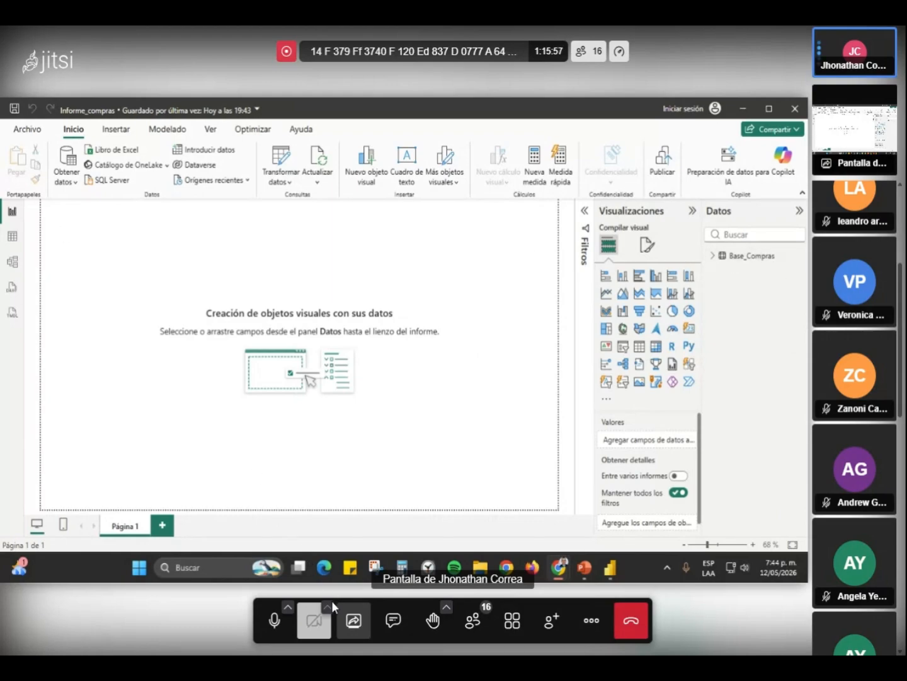
click(392, 621)
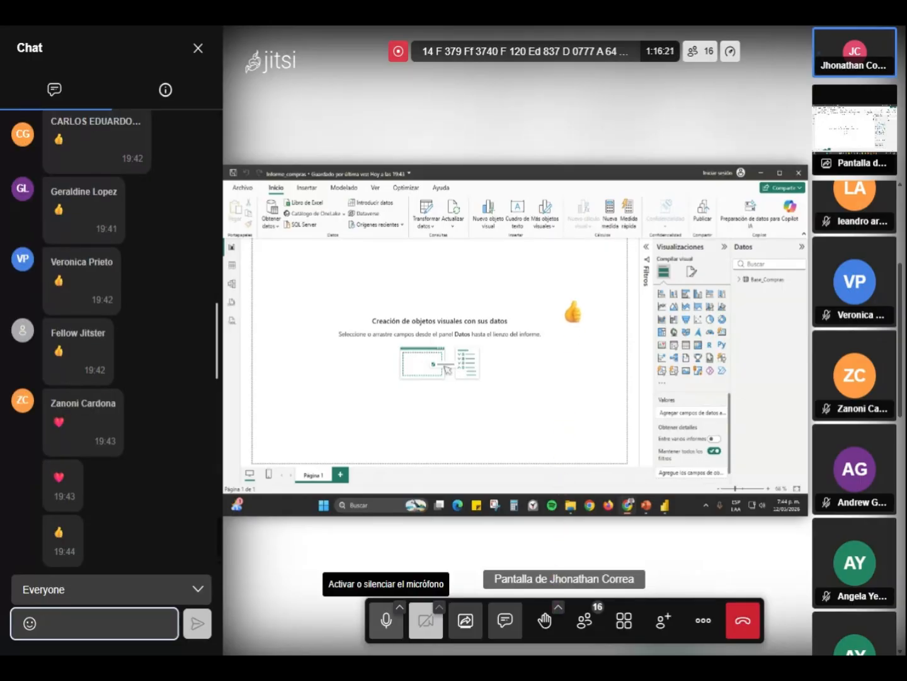
click(190, 49)
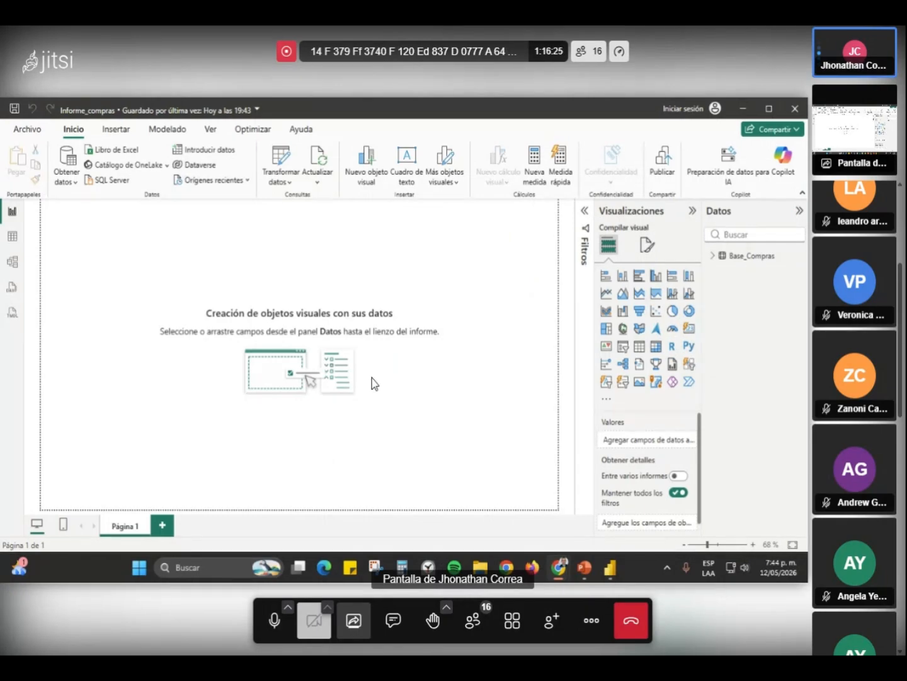
- Check the saved Informe_compras file in the CLASE2 folder through Save As, and cancel without saving a copy
click(23, 132)
click(72, 247)
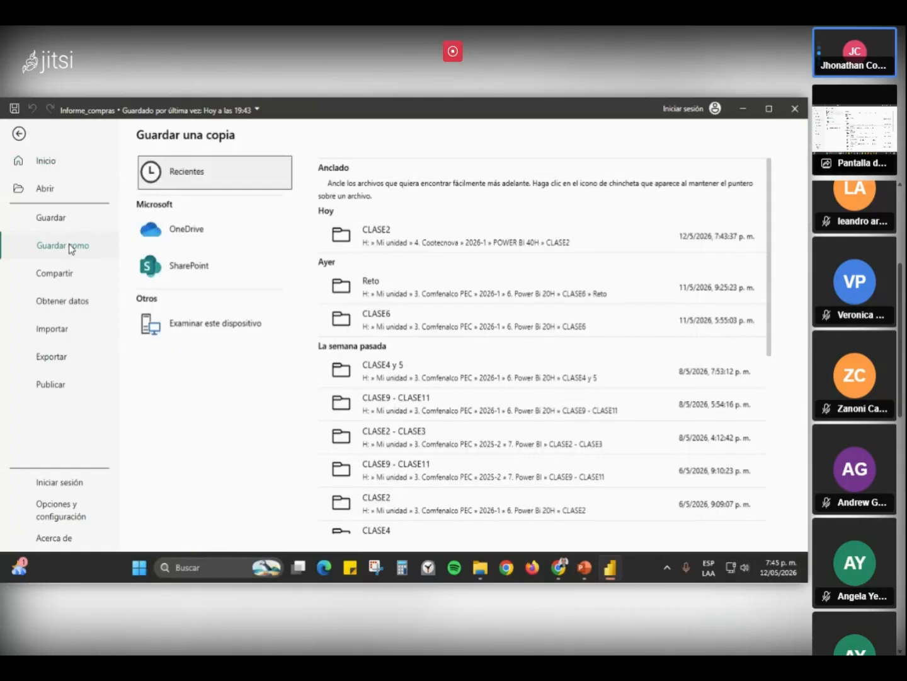
click(380, 251)
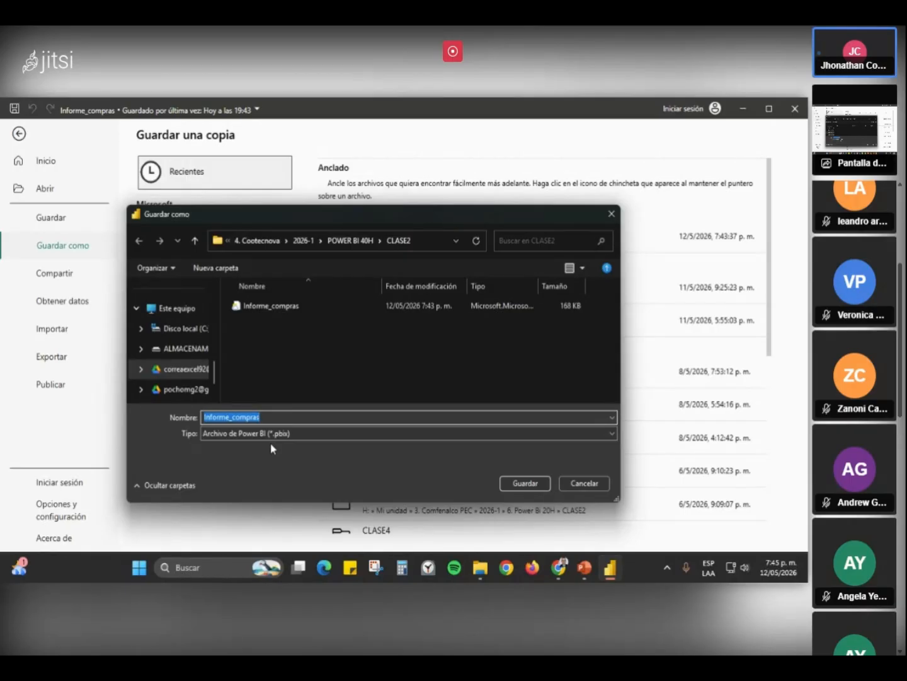
click(611, 214)
- Close the purchases report, start a blank report and connect it to the facturas_ficticias Excel workbook
click(797, 114)
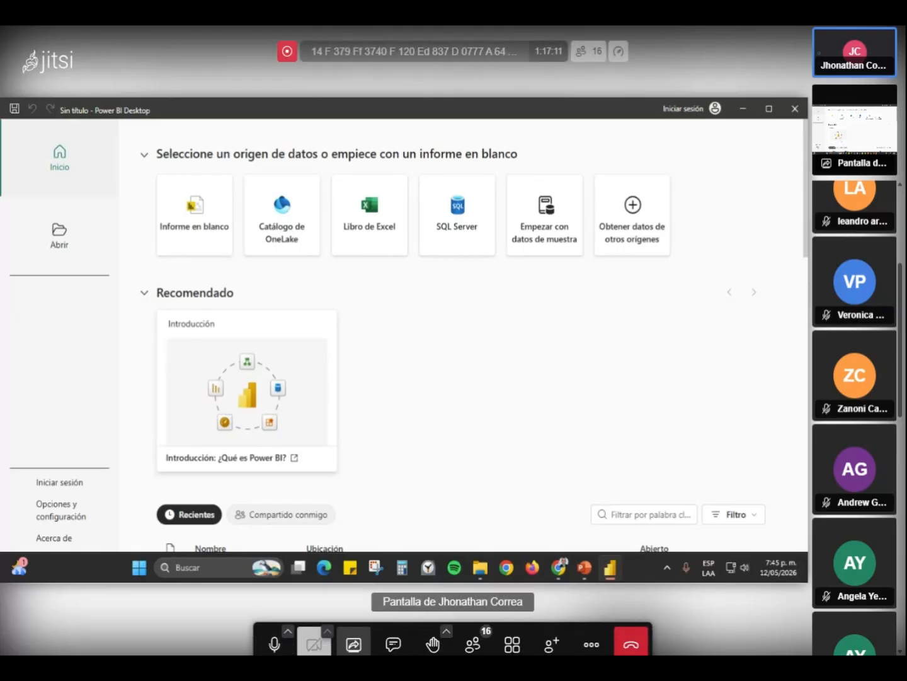
click(195, 223)
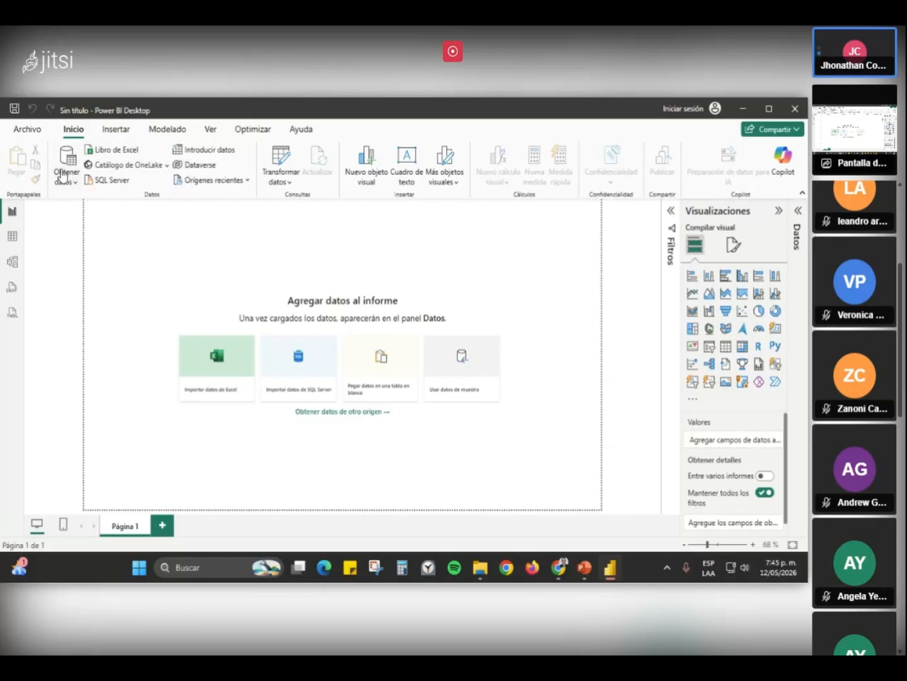
click(219, 357)
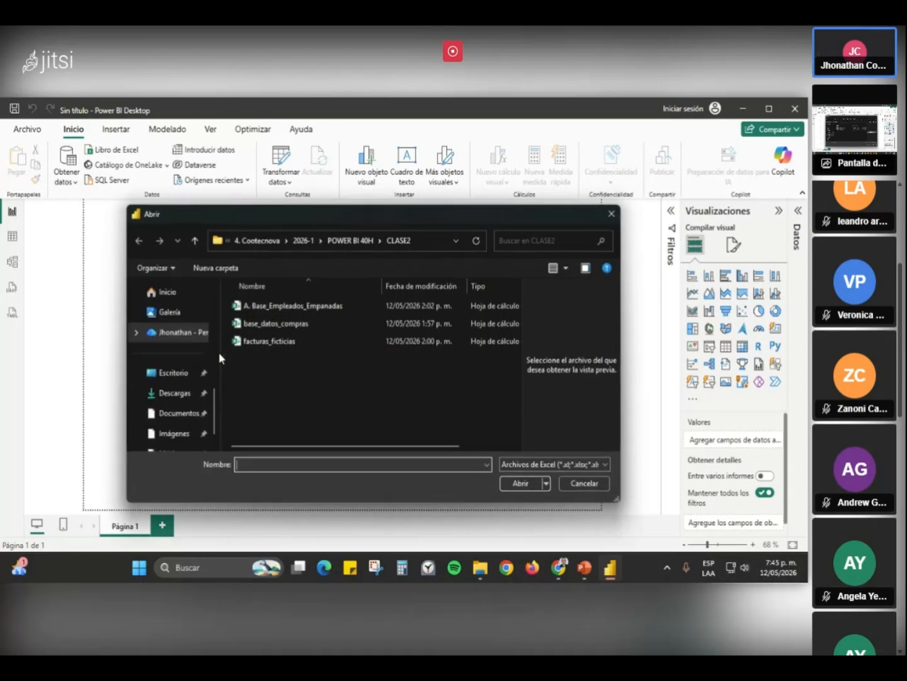
click(286, 346)
click(521, 484)
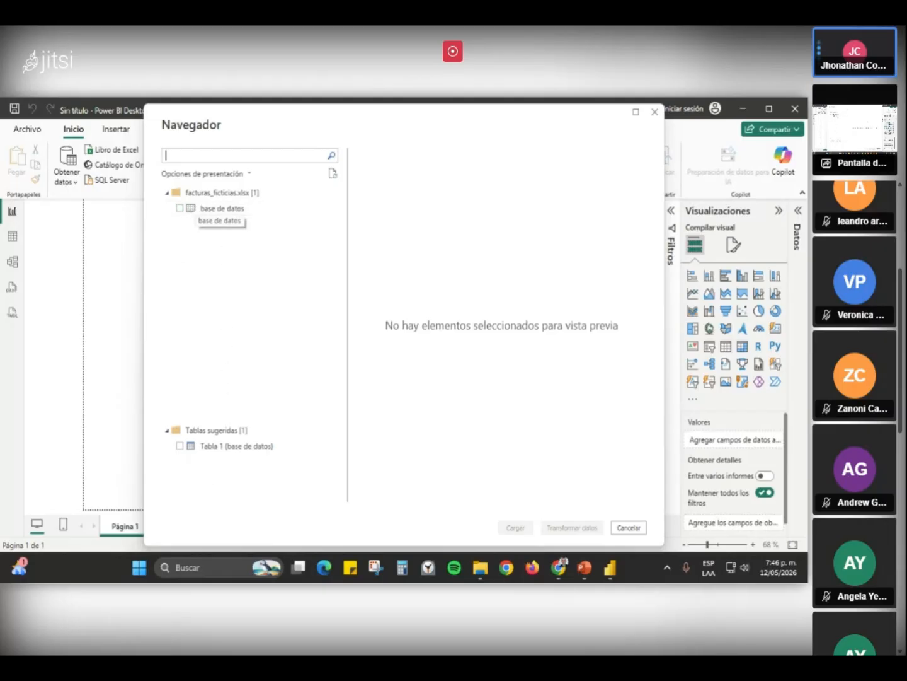
- Select the base de datos sheet, review the Power Query slide, and choose to transform the data instead of loading it
click(179, 208)
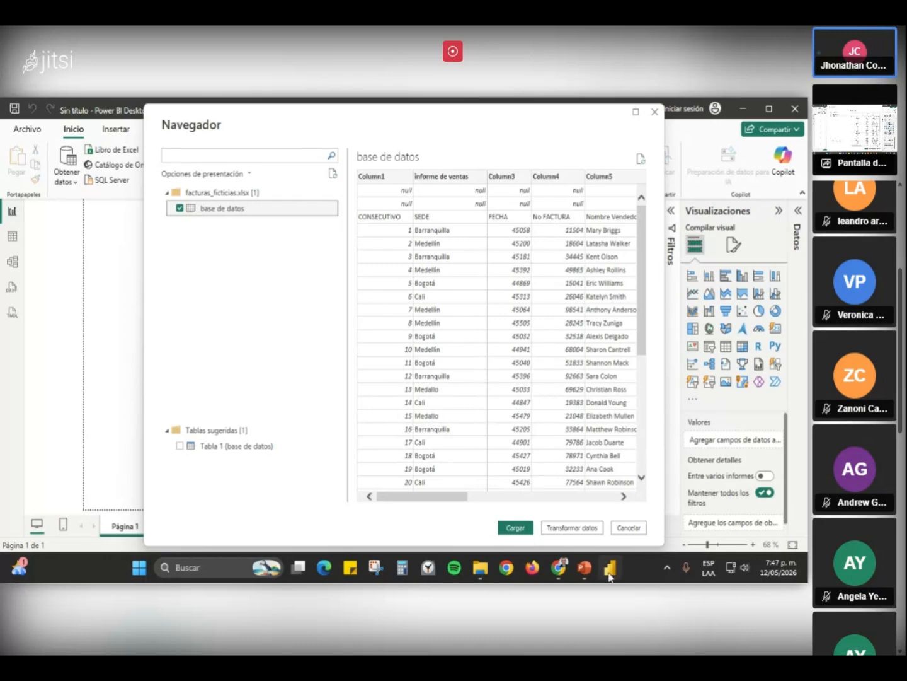
click(580, 523)
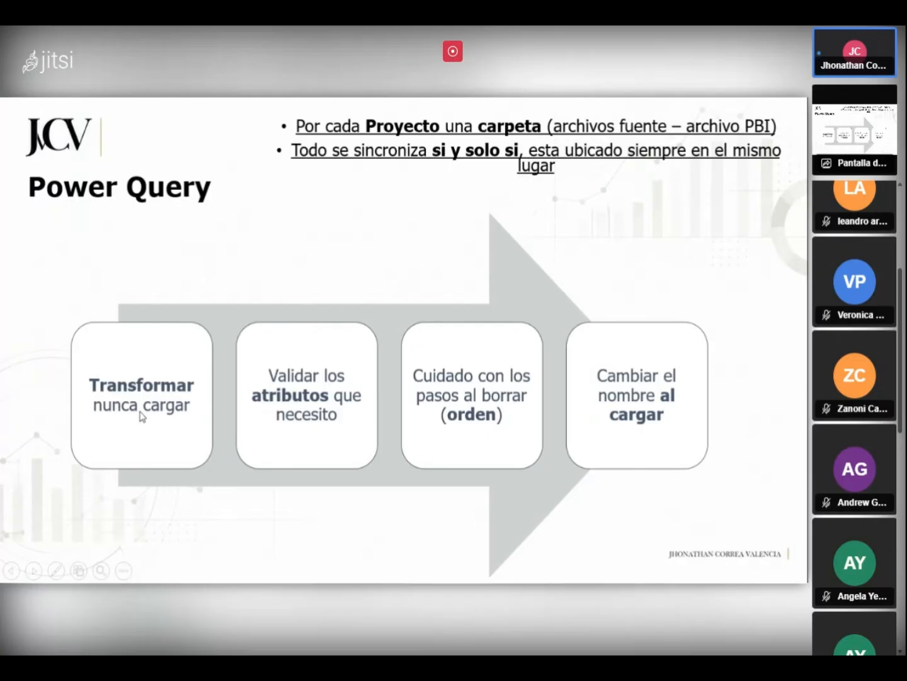
key(alt+Tab)
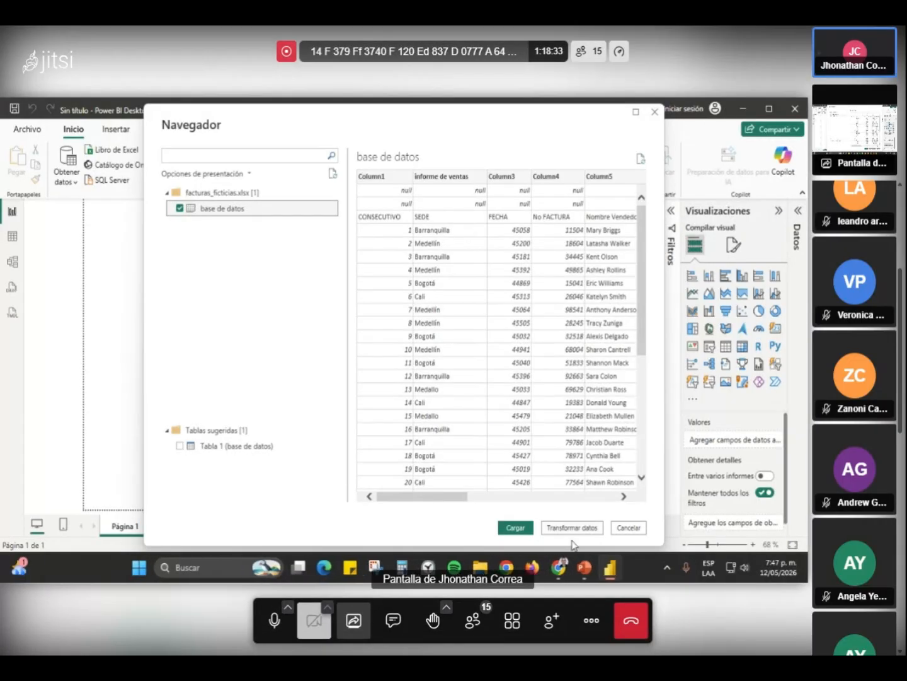
click(570, 530)
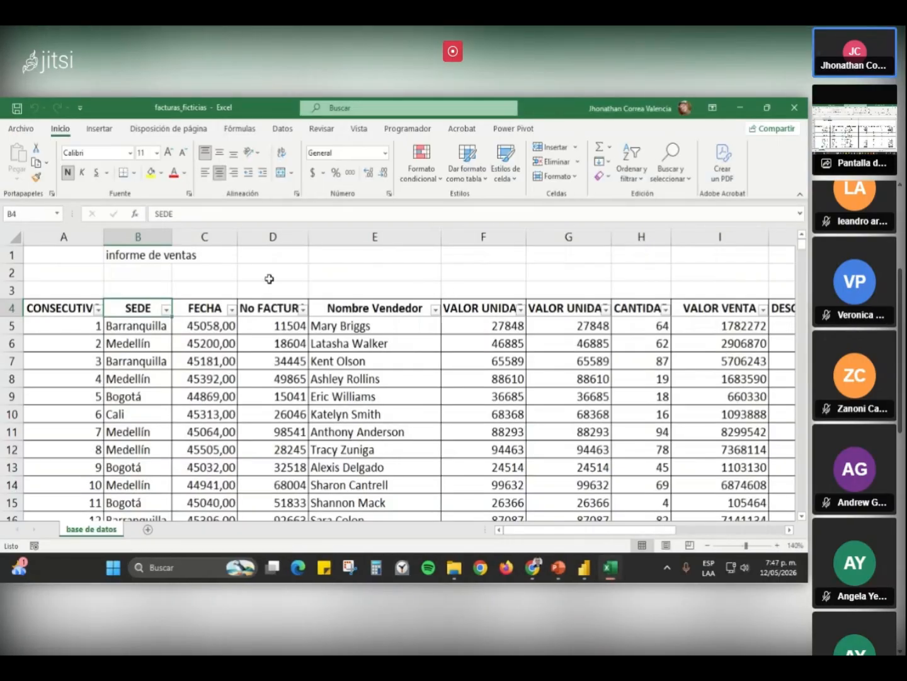
- Examine rows 1 to 3 above the headers and the CONSECUTIVO column in the facturas_ficticias Excel workbook
click(205, 272)
drag(12, 255, 13, 288)
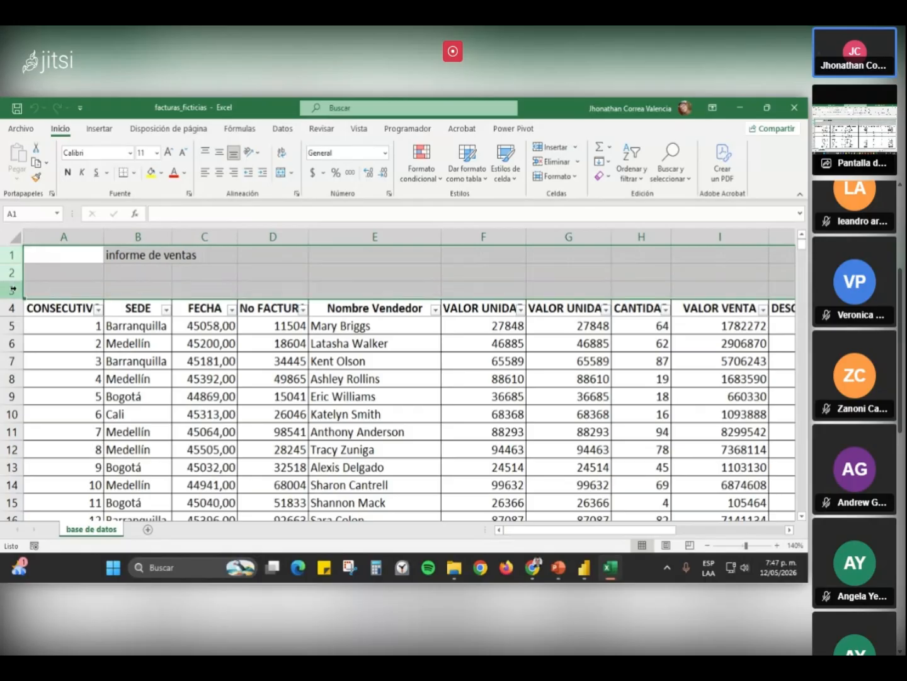
scroll(430, 356, down, 3)
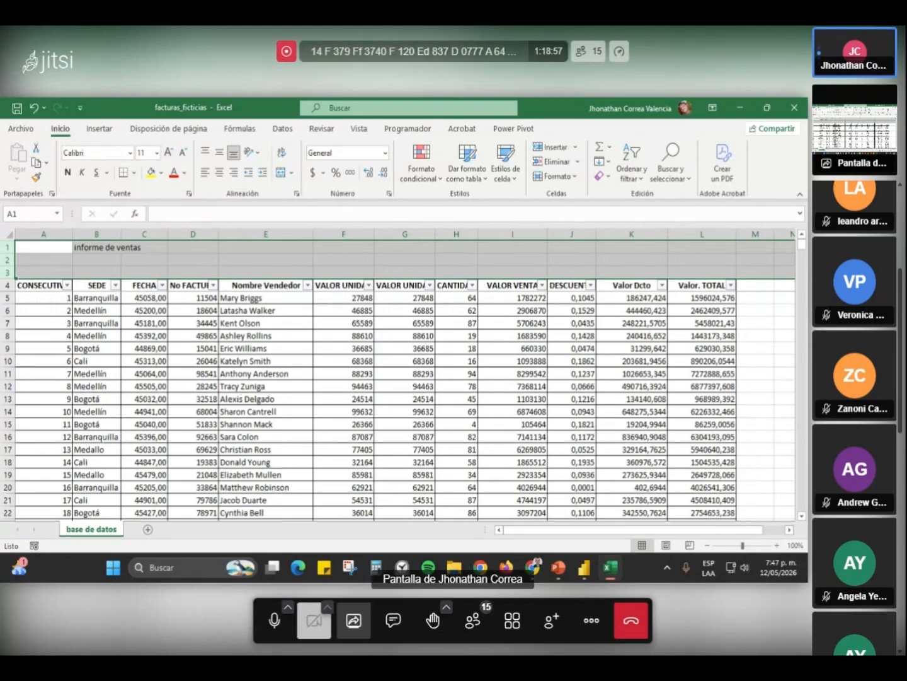
click(207, 323)
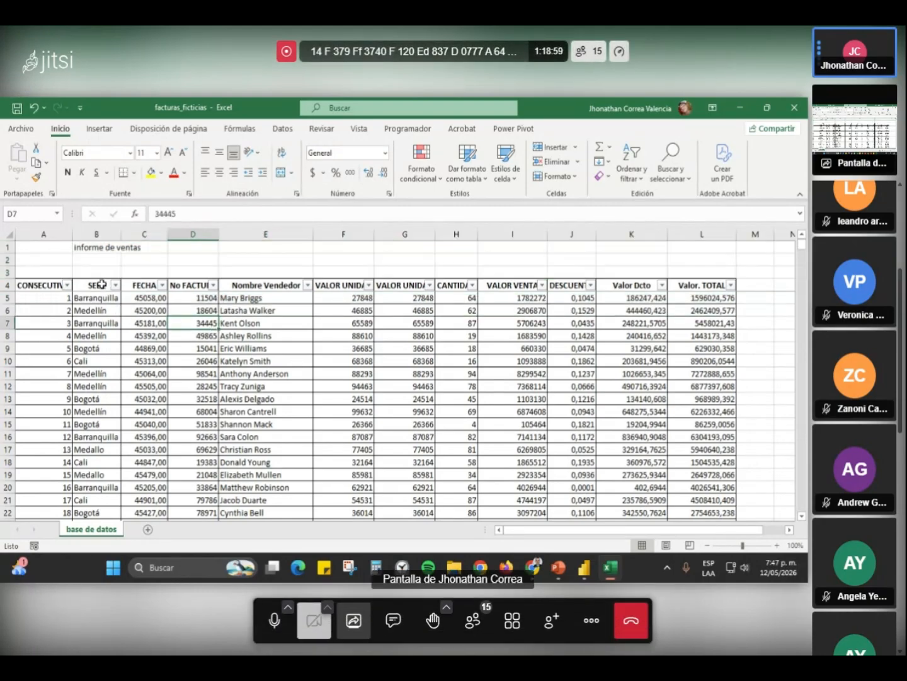
click(50, 235)
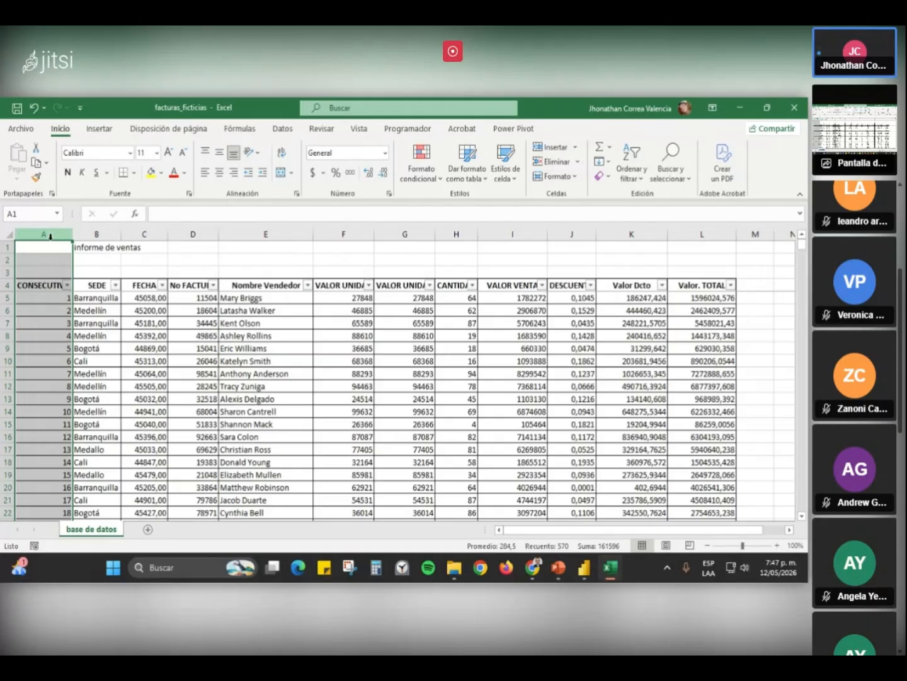
- Inspect the distinct values offered by the SEDE column's filter and the extent of its data
click(116, 284)
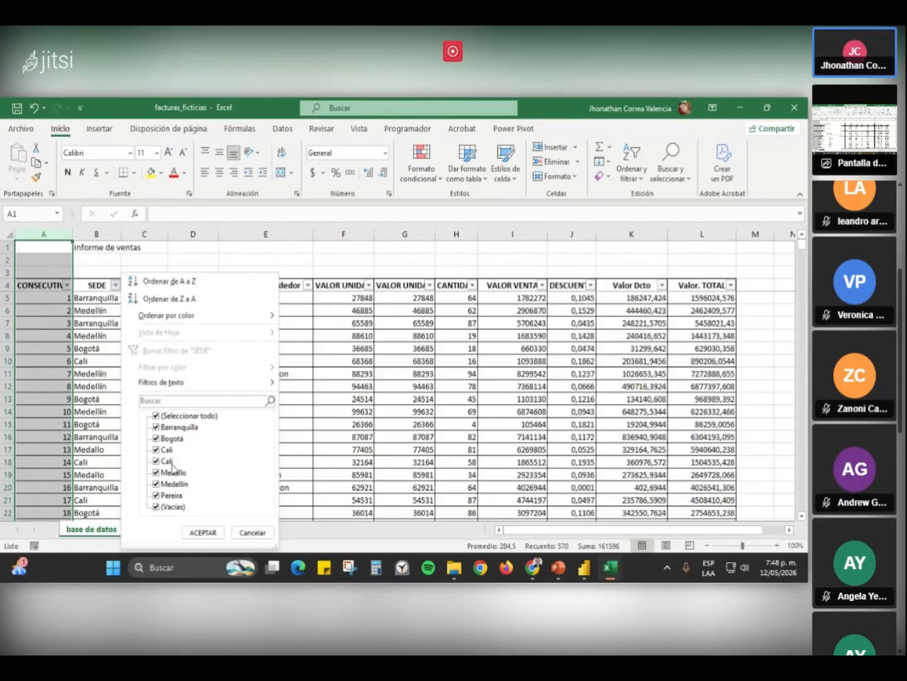
scroll(862, 411, up, 1)
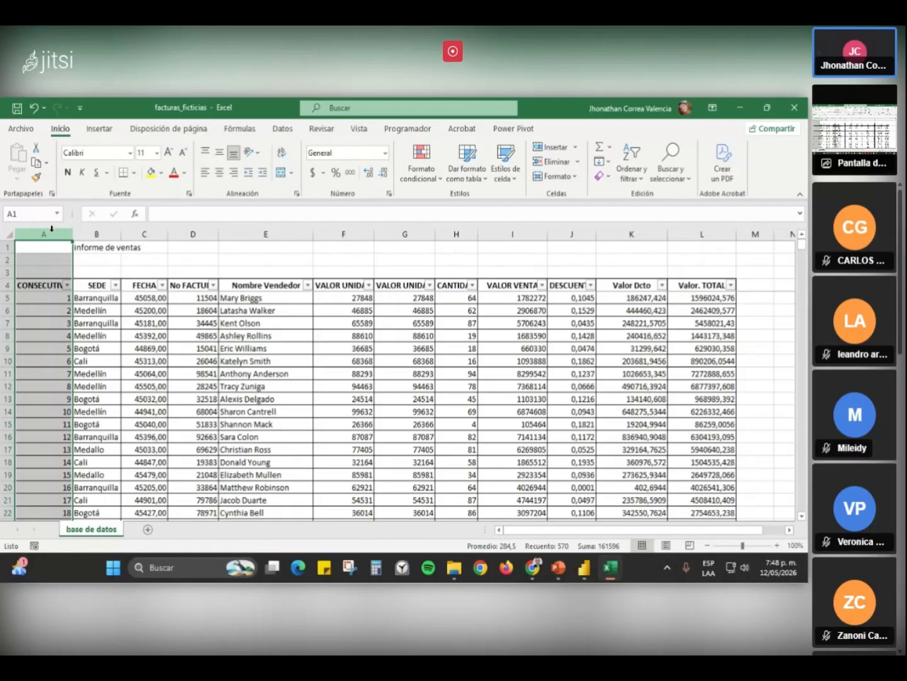
click(116, 286)
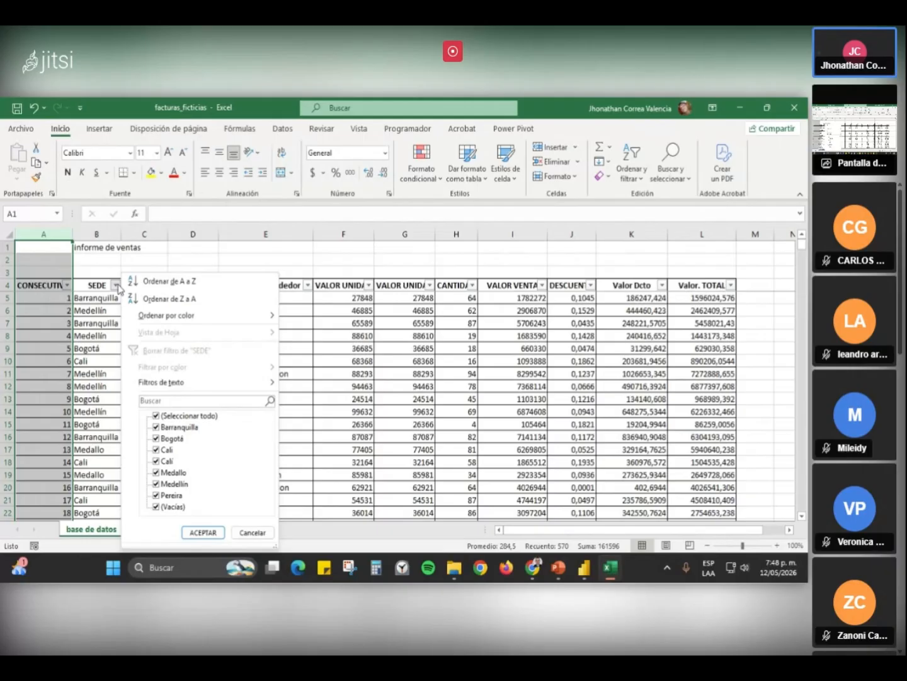
click(118, 286)
click(119, 286)
click(97, 297)
key(ctrl+shift+Down)
click(97, 294)
click(116, 286)
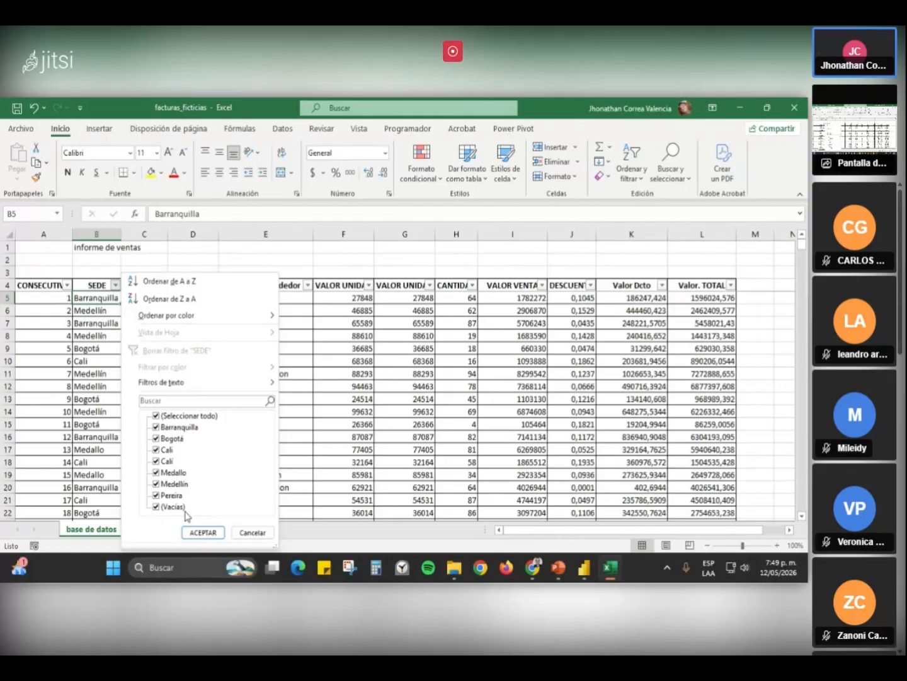
click(92, 412)
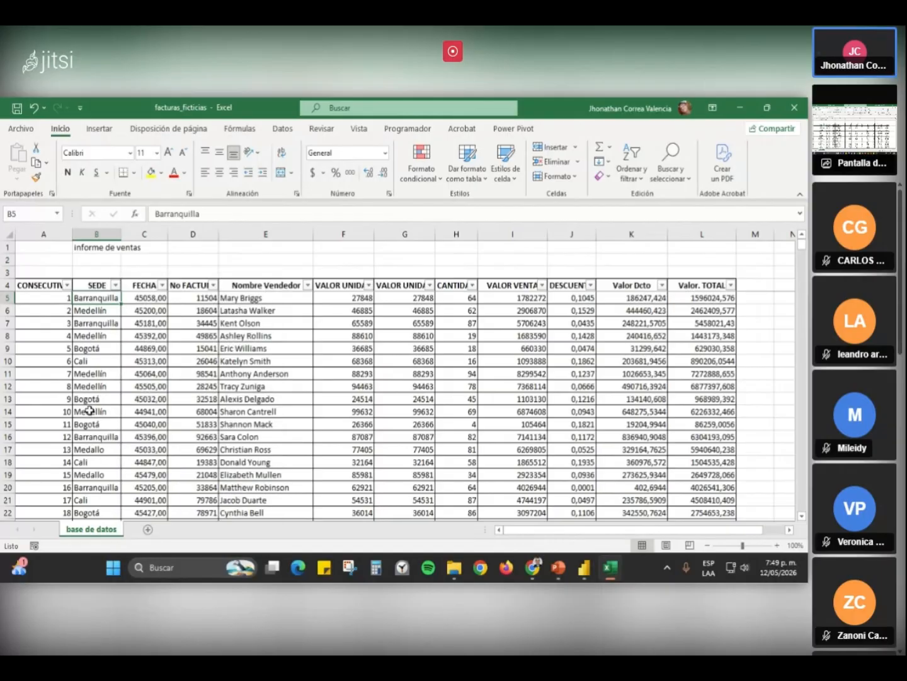
- Filter the SEDE column to show only Pereira
click(116, 285)
click(102, 308)
click(116, 284)
click(157, 416)
click(161, 496)
click(200, 531)
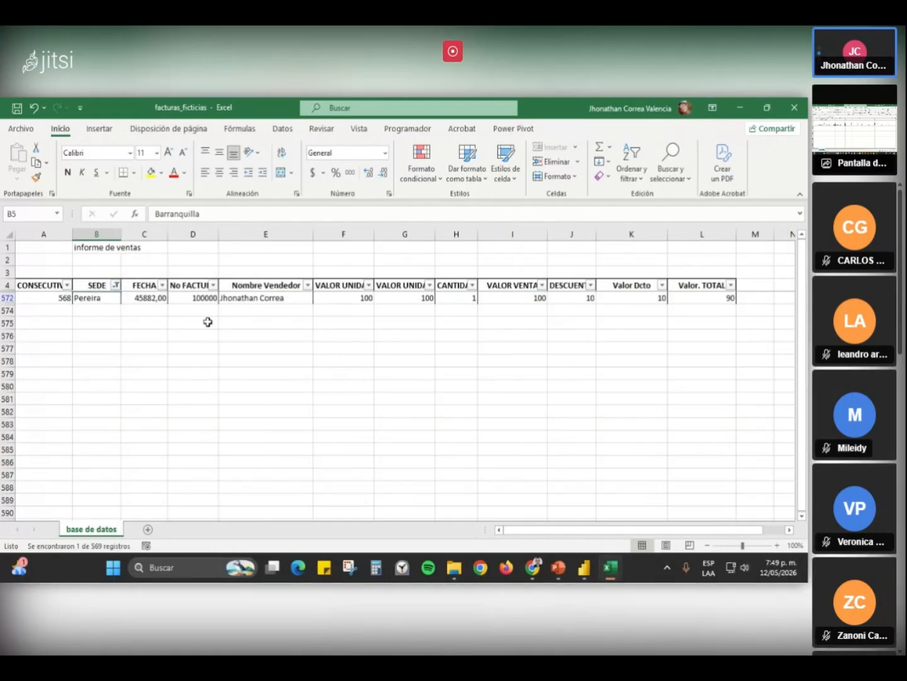
- Examine the Pereira record cell by cell across its row, from SEDE through Valor. TOTAL and back
click(303, 299)
click(132, 298)
click(208, 299)
click(248, 300)
click(354, 303)
click(463, 304)
click(524, 300)
click(650, 300)
click(704, 299)
click(586, 299)
click(410, 299)
click(259, 299)
click(202, 299)
click(145, 298)
click(105, 299)
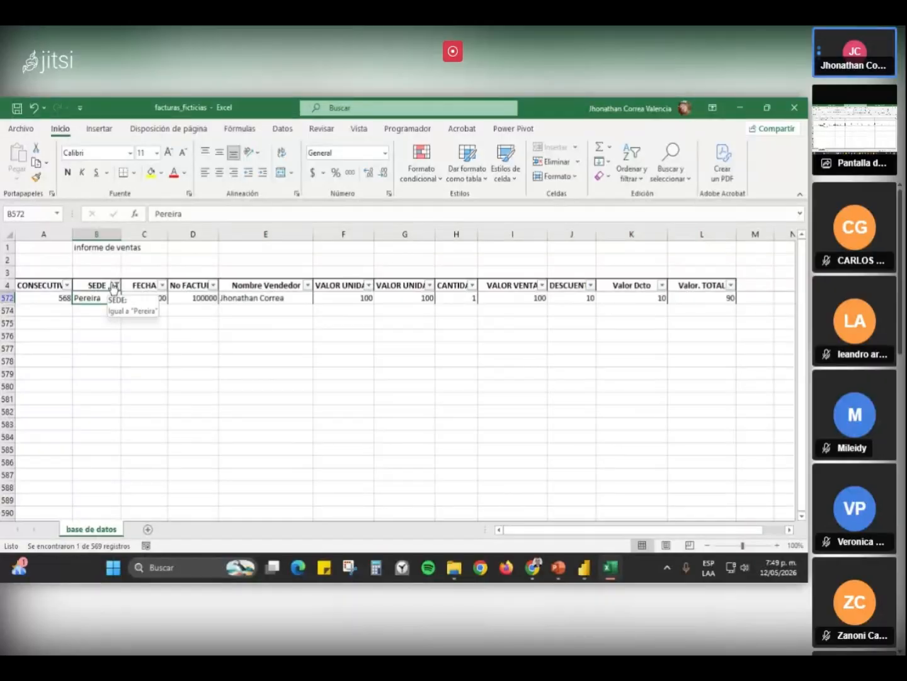
- Clear the SEDE filter, reapply it for Pereira, and clear it again
click(115, 286)
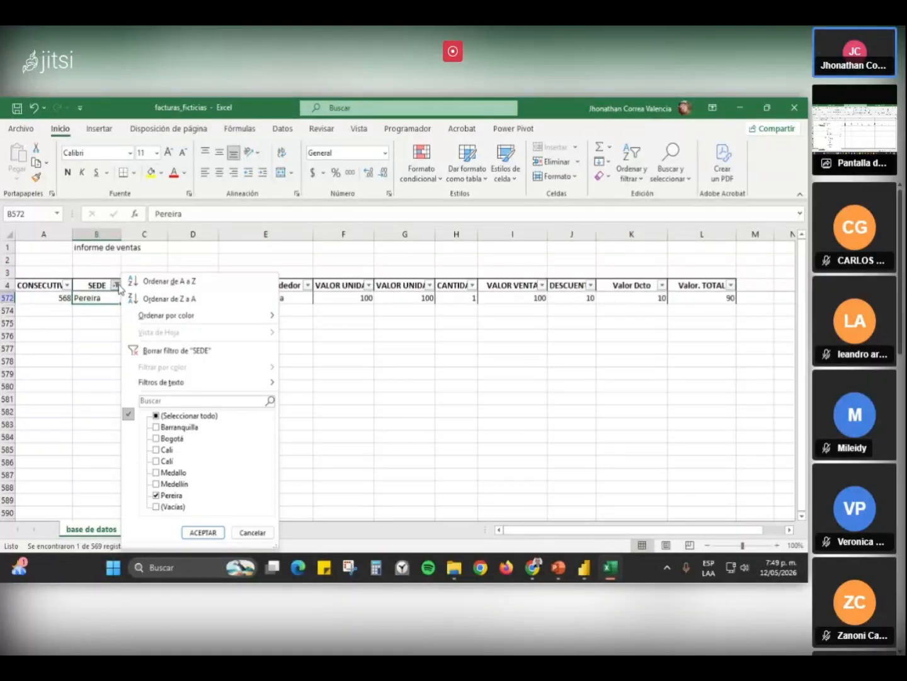
click(178, 351)
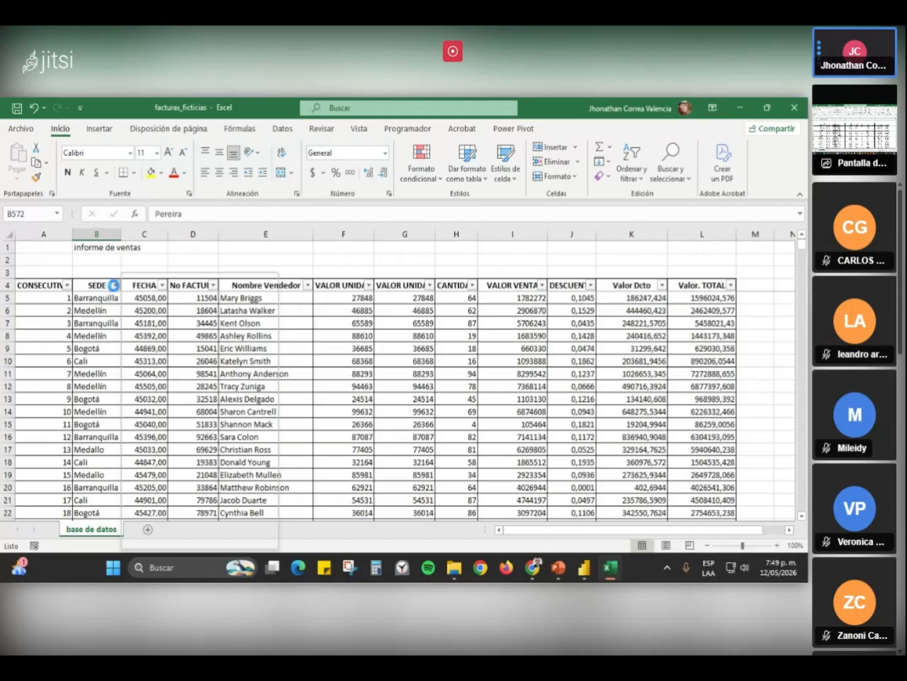
click(113, 284)
click(159, 416)
click(171, 496)
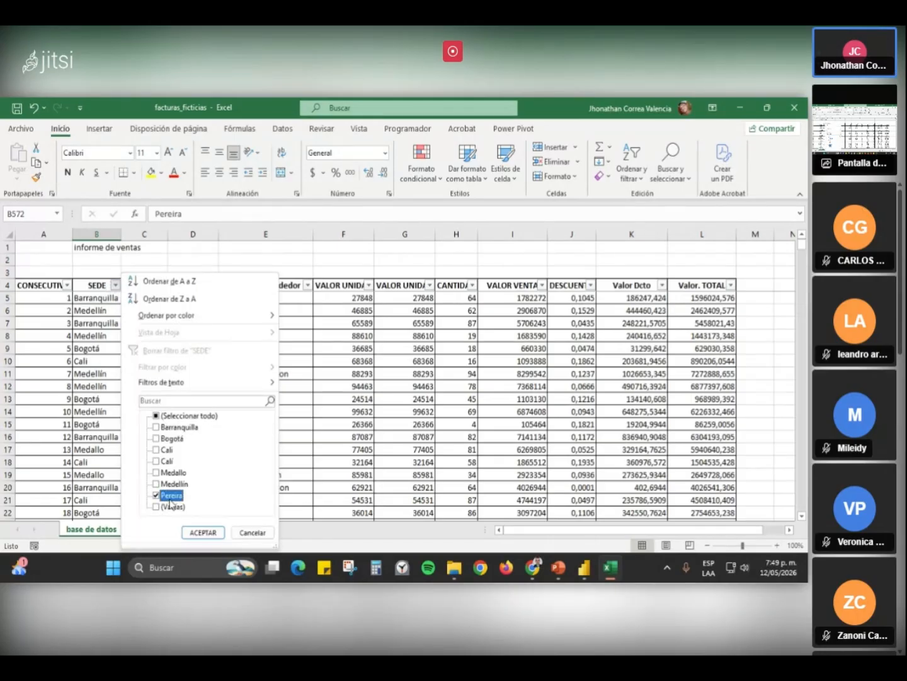
click(203, 532)
click(115, 285)
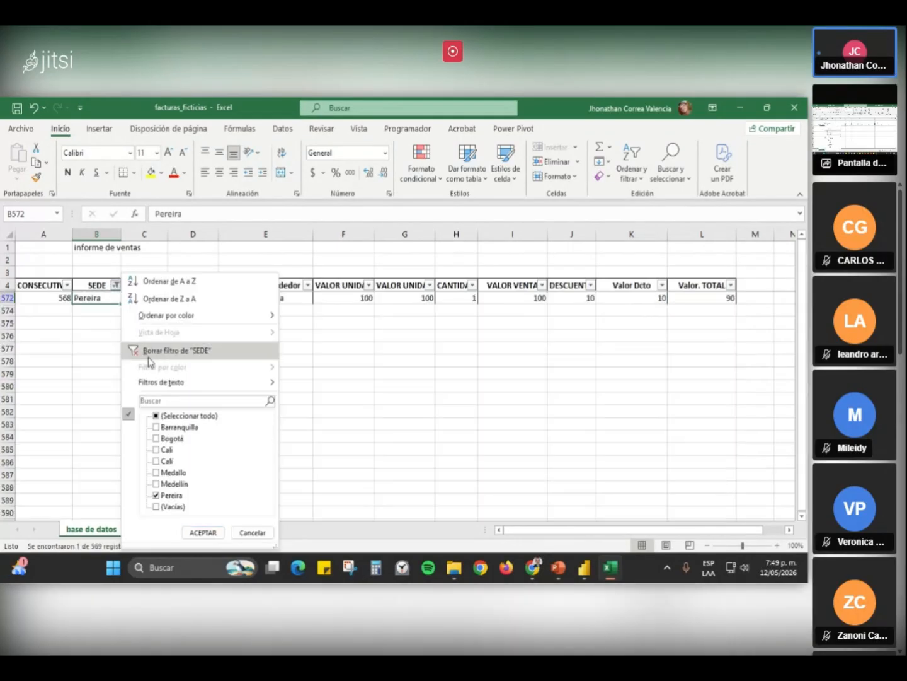
click(170, 350)
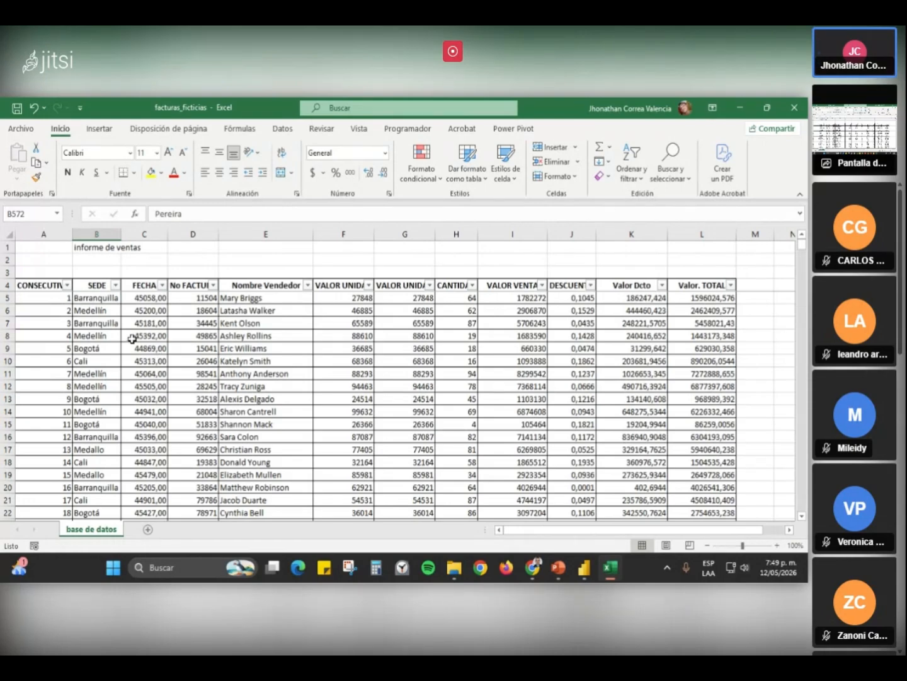
- Review the FECHA values, the No FACTURA column and the Nombre Vendedor column
click(152, 299)
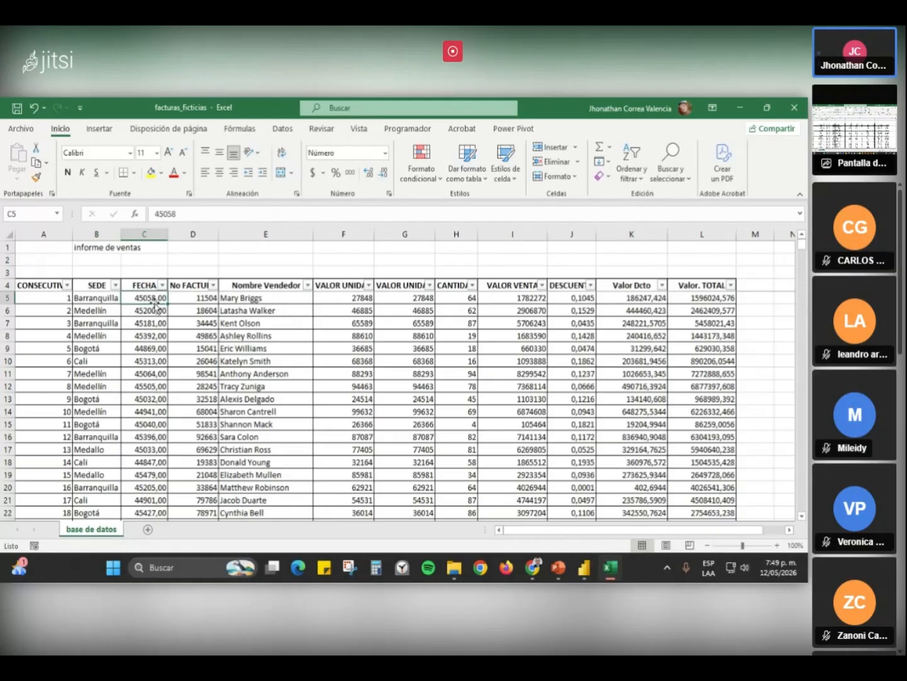
click(175, 296)
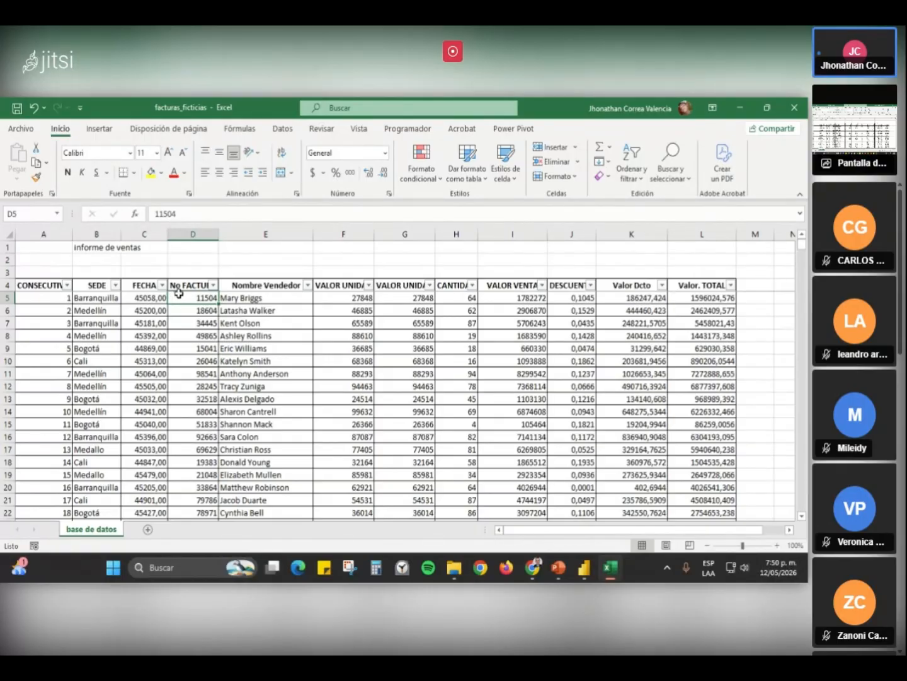
click(193, 234)
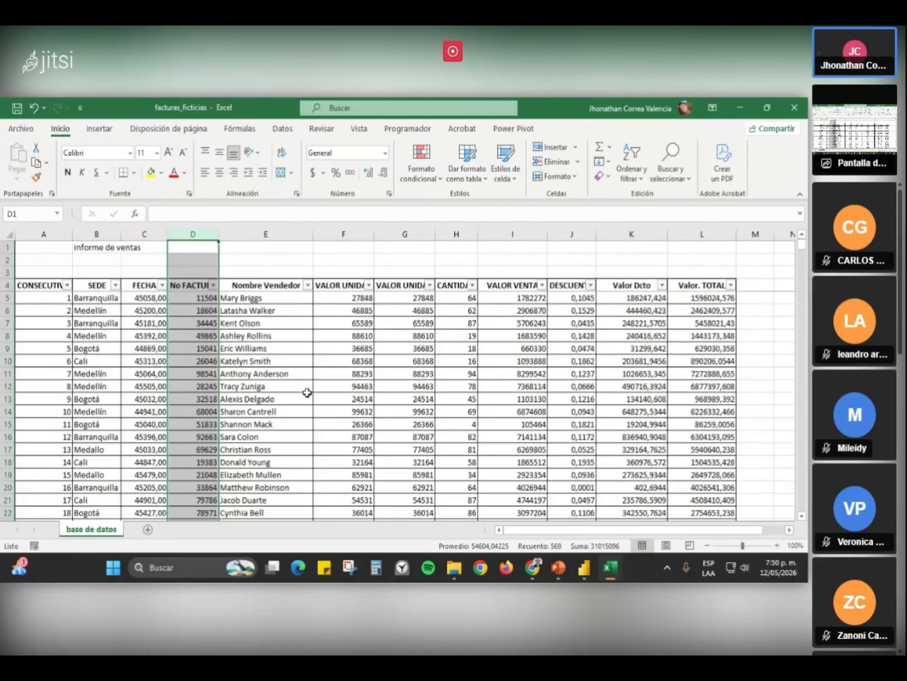
click(281, 233)
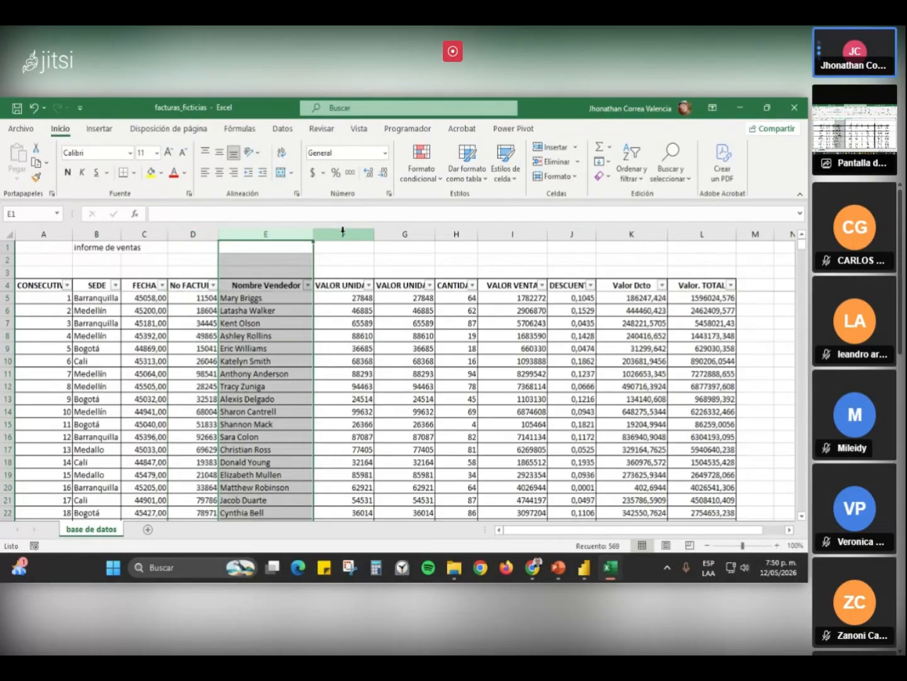
- Compare the headers and contents of the two VALOR UNIDAD columns, F and G
click(349, 233)
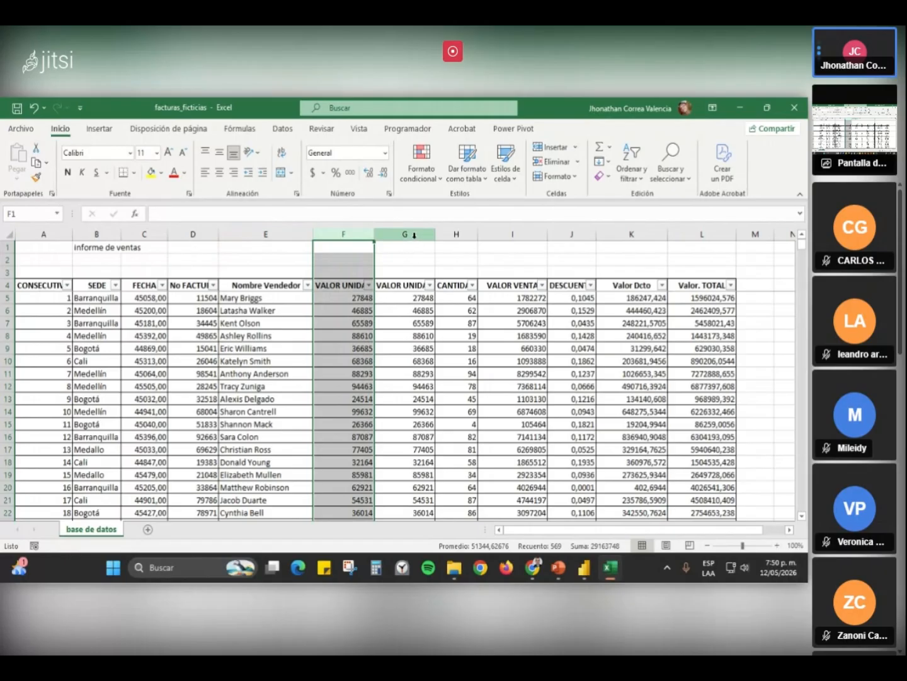
click(406, 234)
click(408, 292)
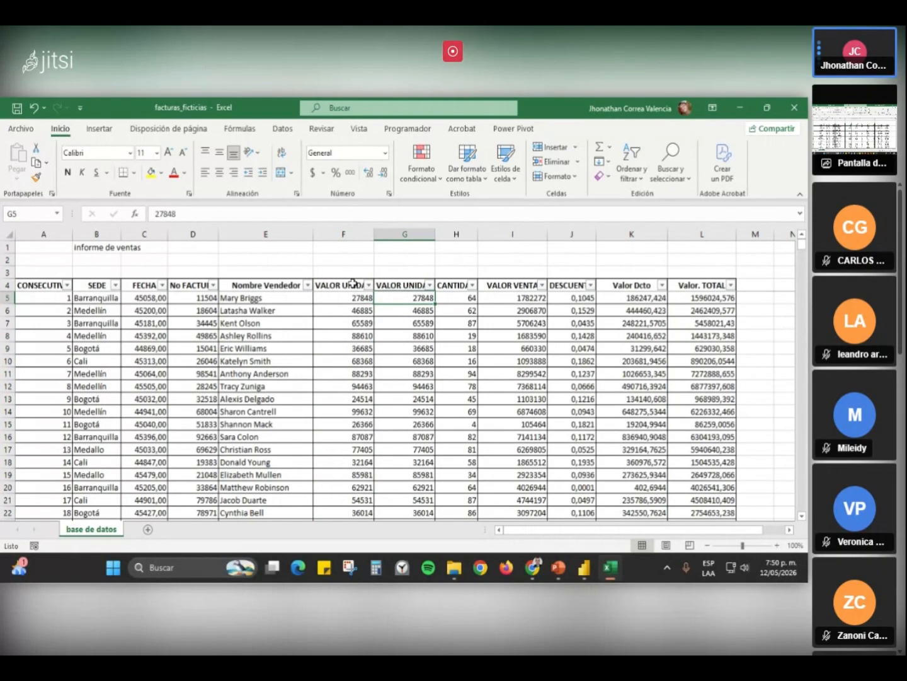
click(350, 283)
click(392, 286)
click(346, 283)
click(386, 285)
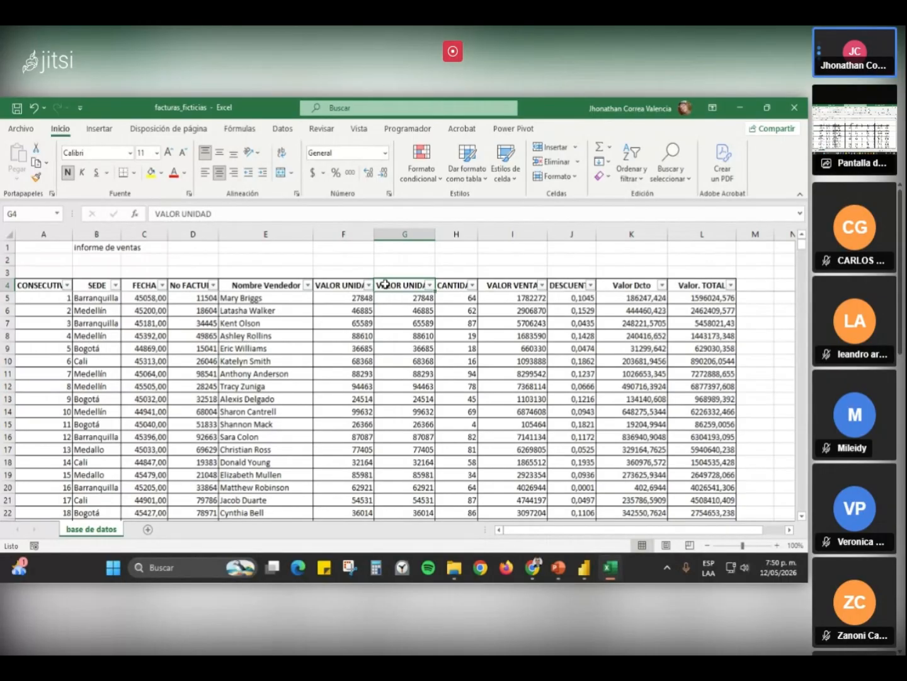
- Review the CANTIDAD, VALOR VENTA and DESCUENTO column headers
click(464, 286)
click(524, 288)
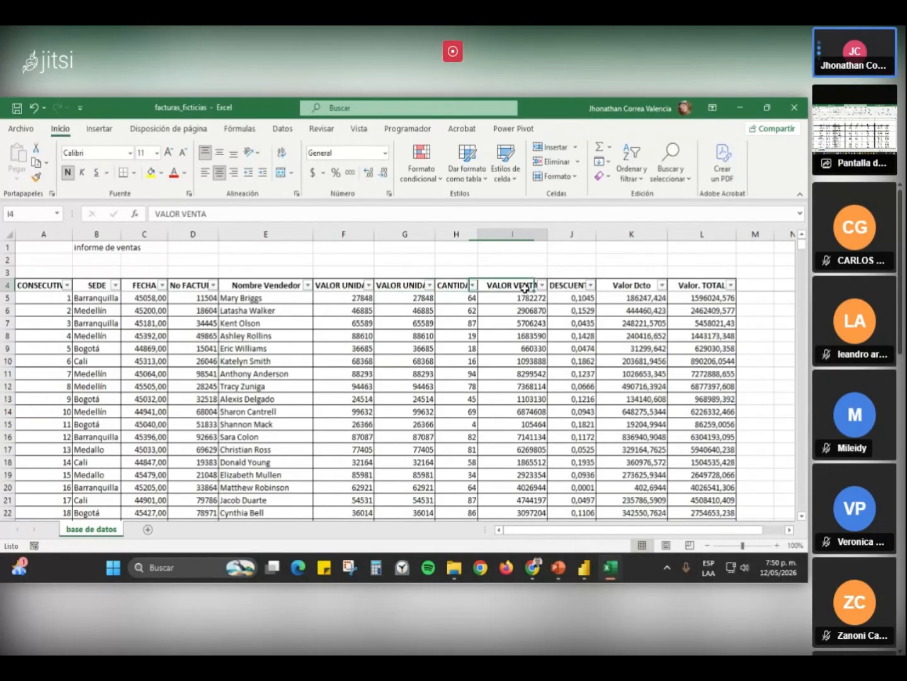
click(565, 284)
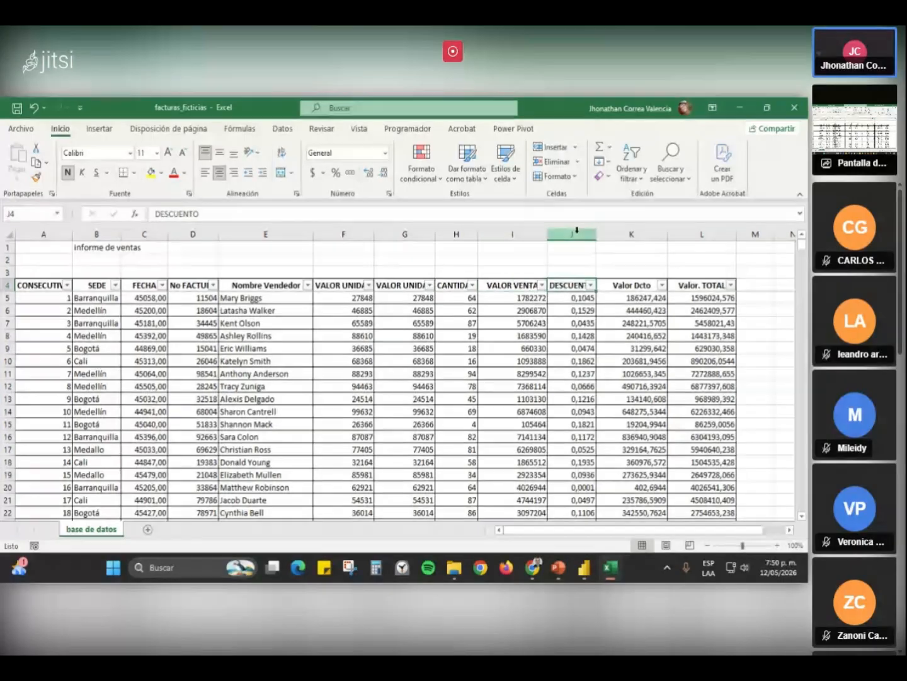
- Check the sales, discount and total column headings in the invoice sheet, and close facturas_ficticias without saving the changes
click(630, 285)
click(711, 287)
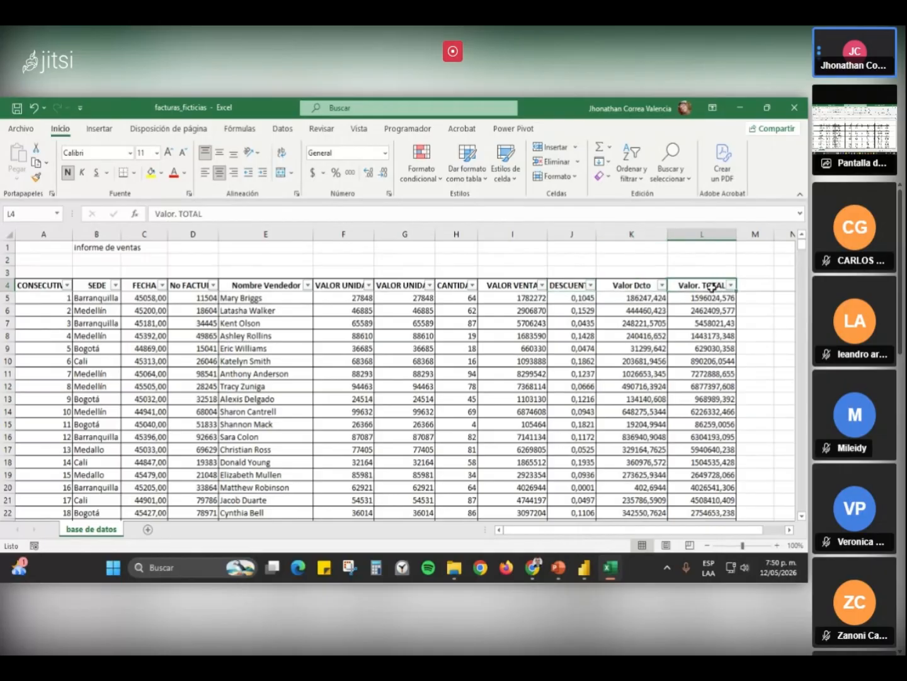
click(504, 283)
click(627, 297)
click(633, 287)
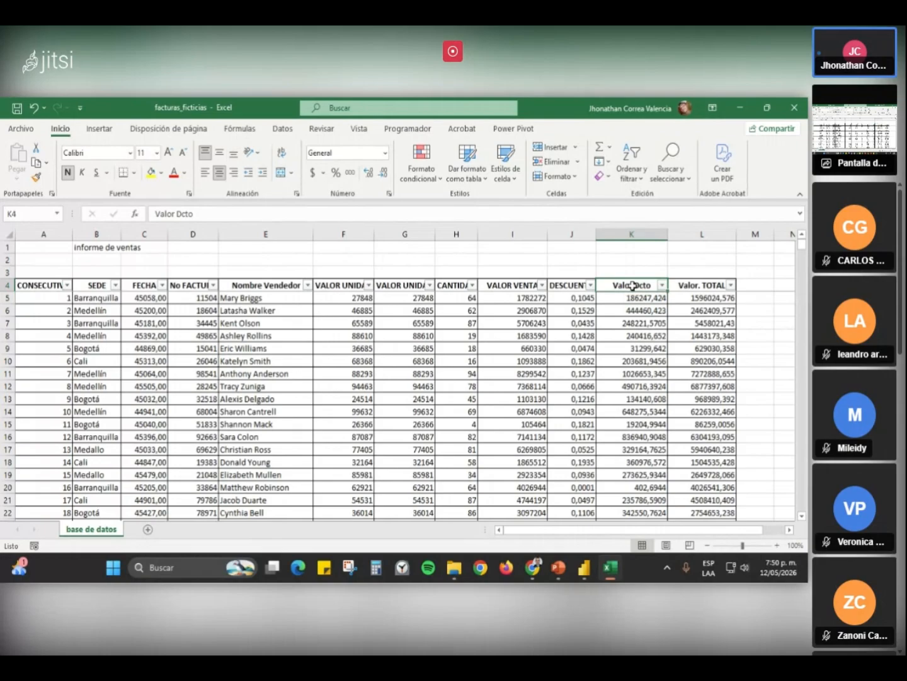
click(795, 106)
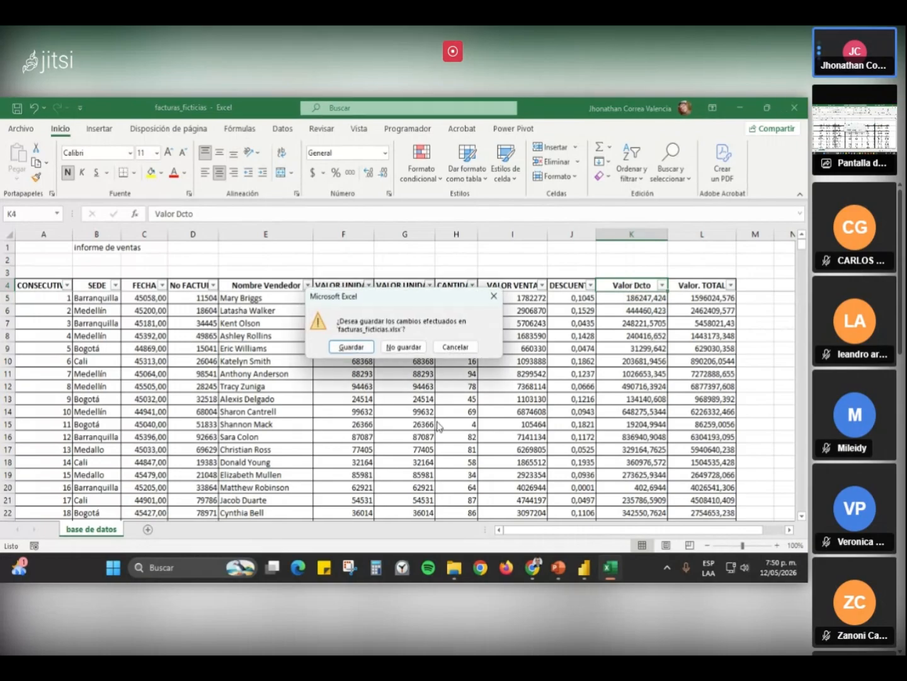
click(404, 347)
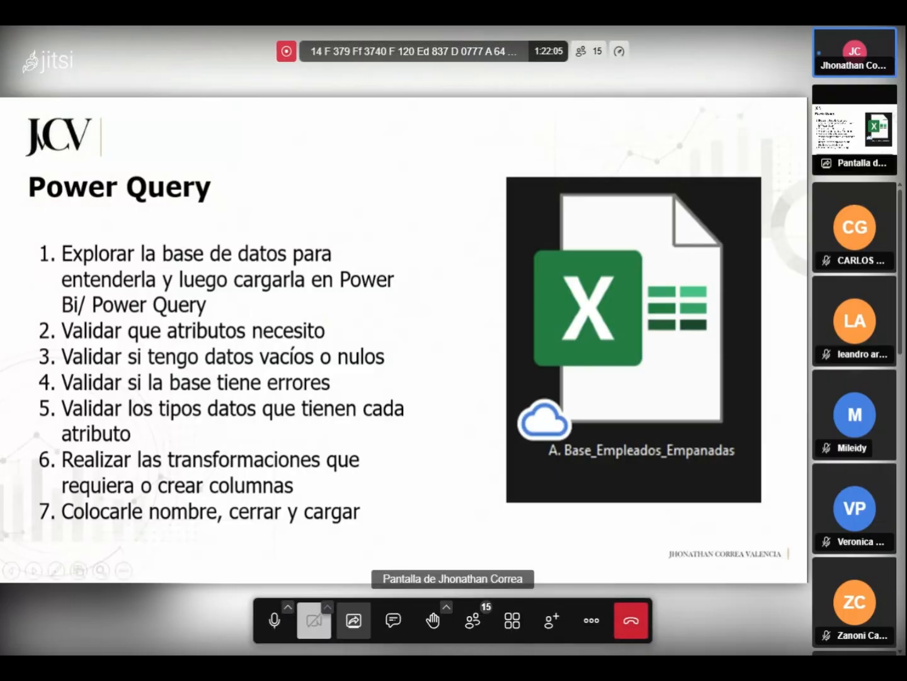
- Switch to the Power Query Editor and inspect the first three rows of base de datos and Column1's quality statistics
key(alt+Tab)
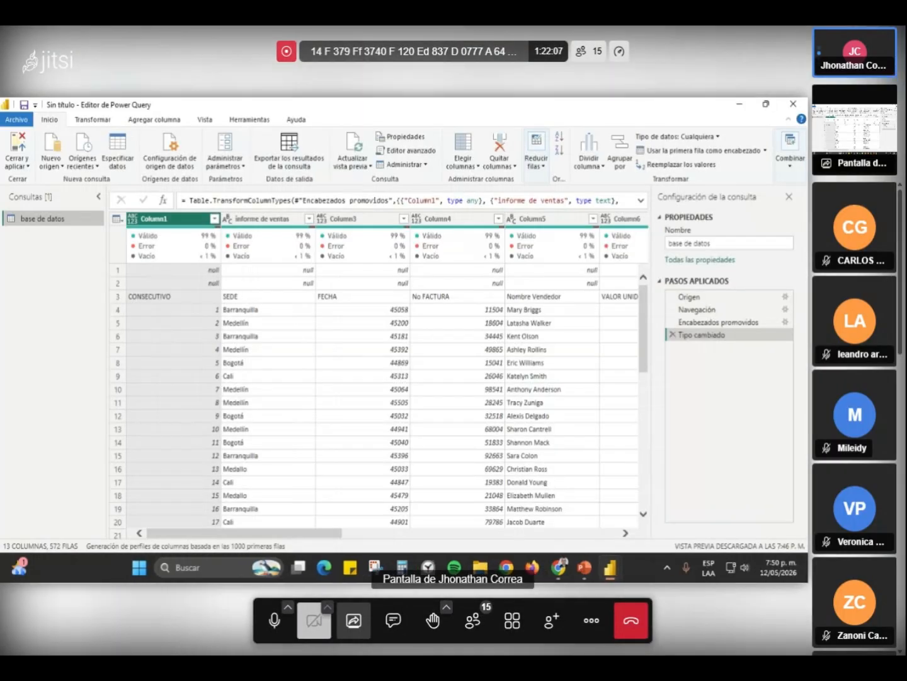
click(587, 569)
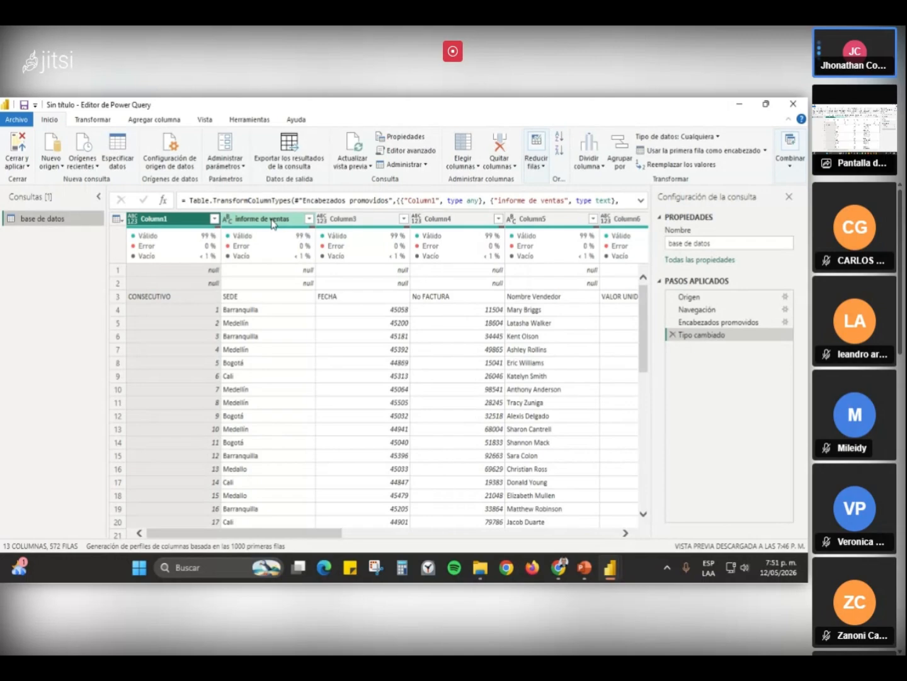
click(120, 296)
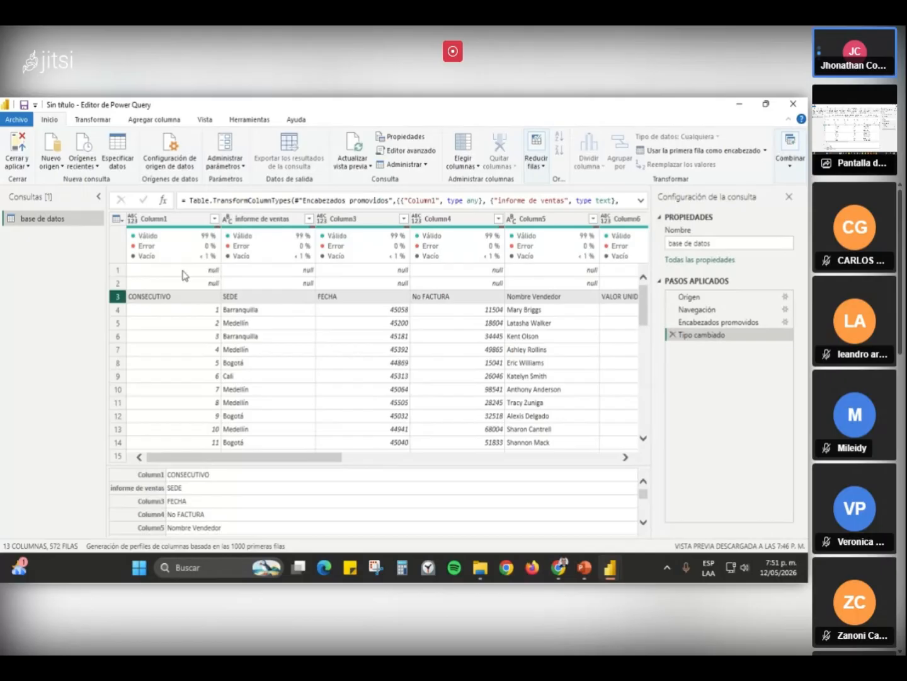
click(117, 271)
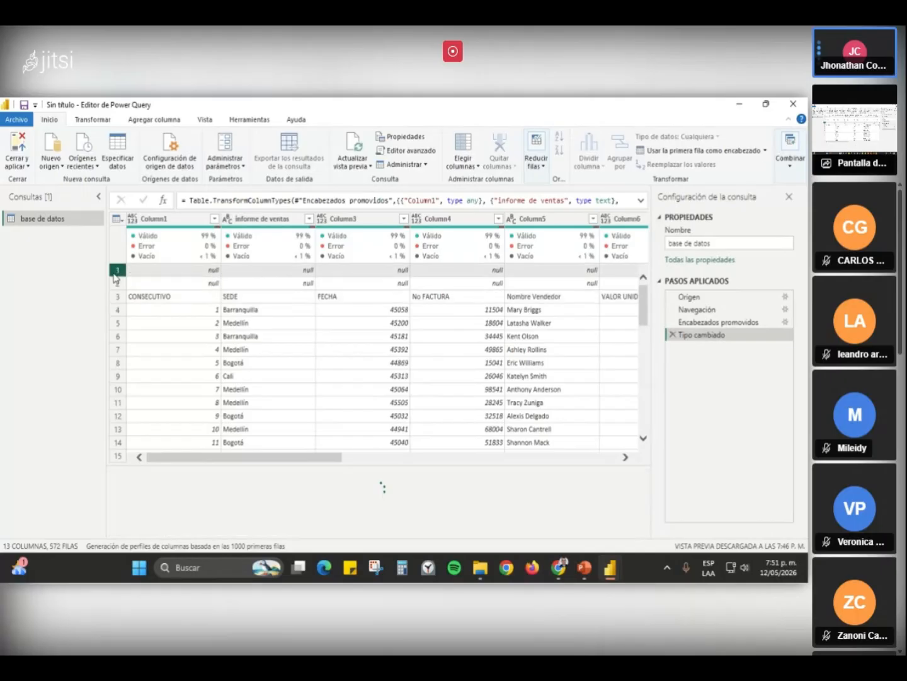
click(119, 283)
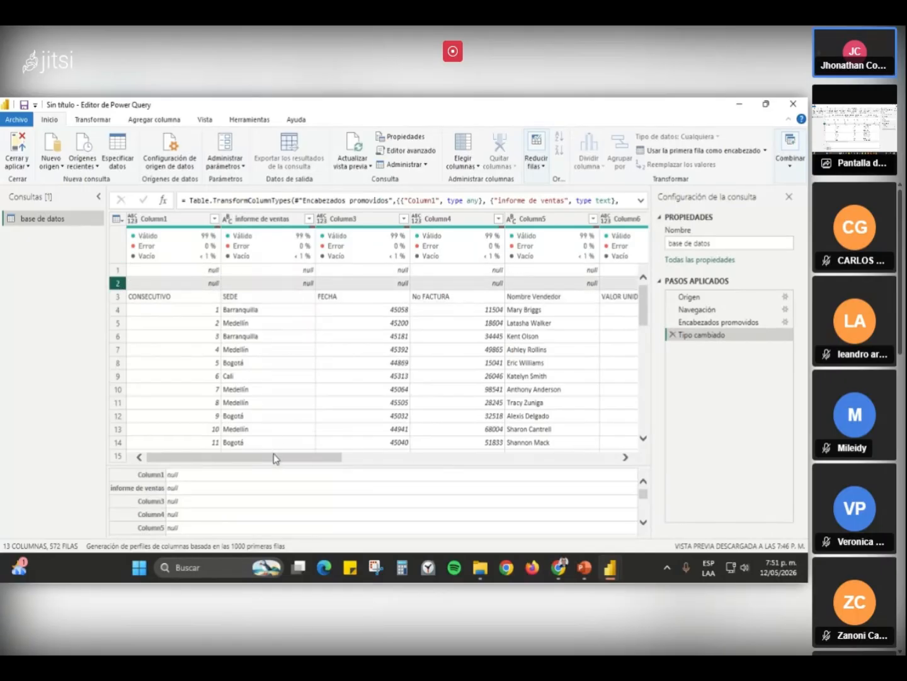
drag(418, 451, 290, 457)
mouse_move(211, 235)
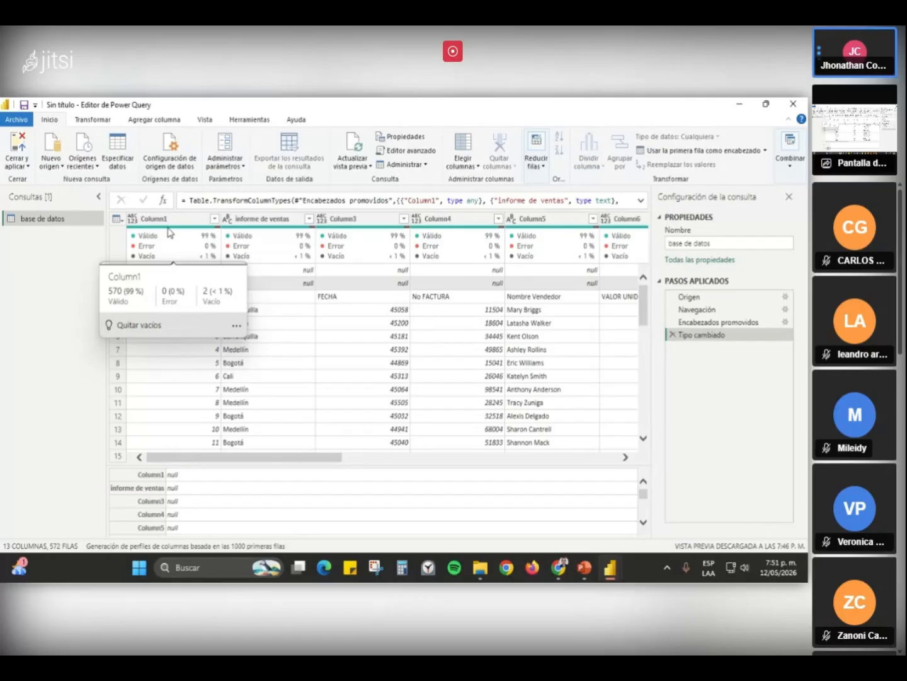
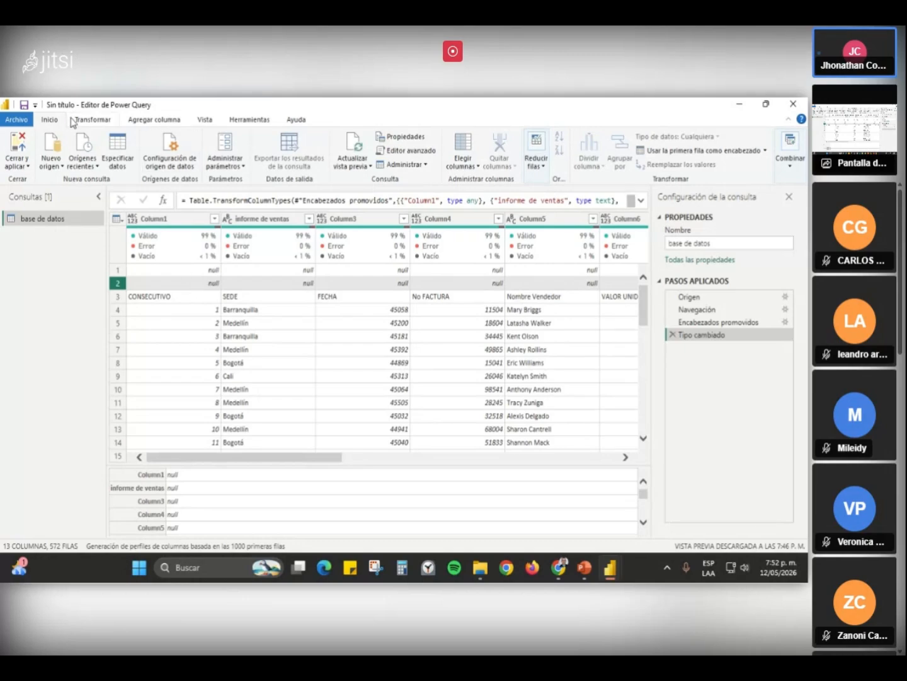
click(540, 162)
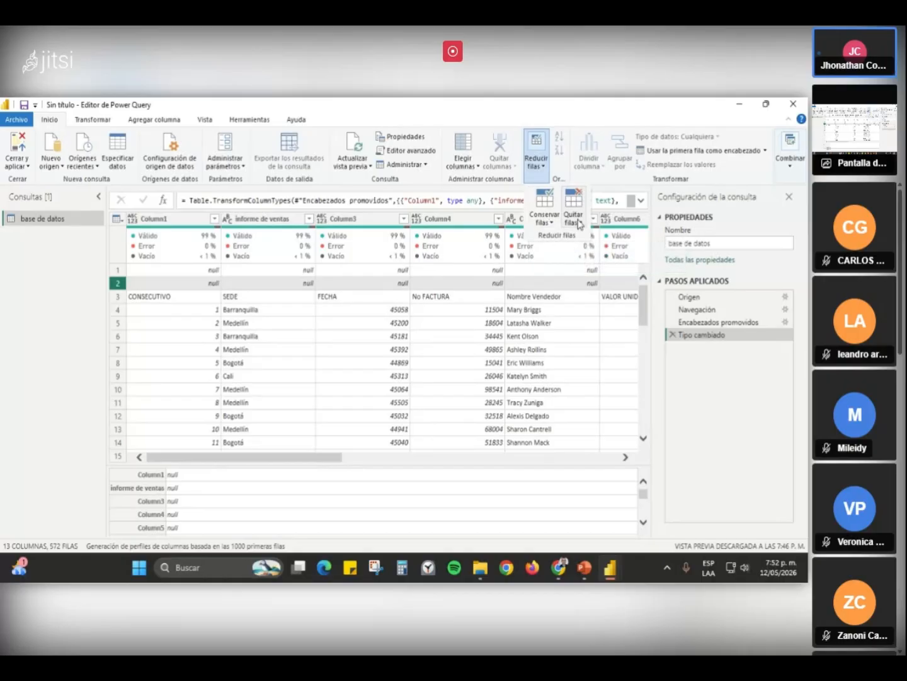
click(46, 122)
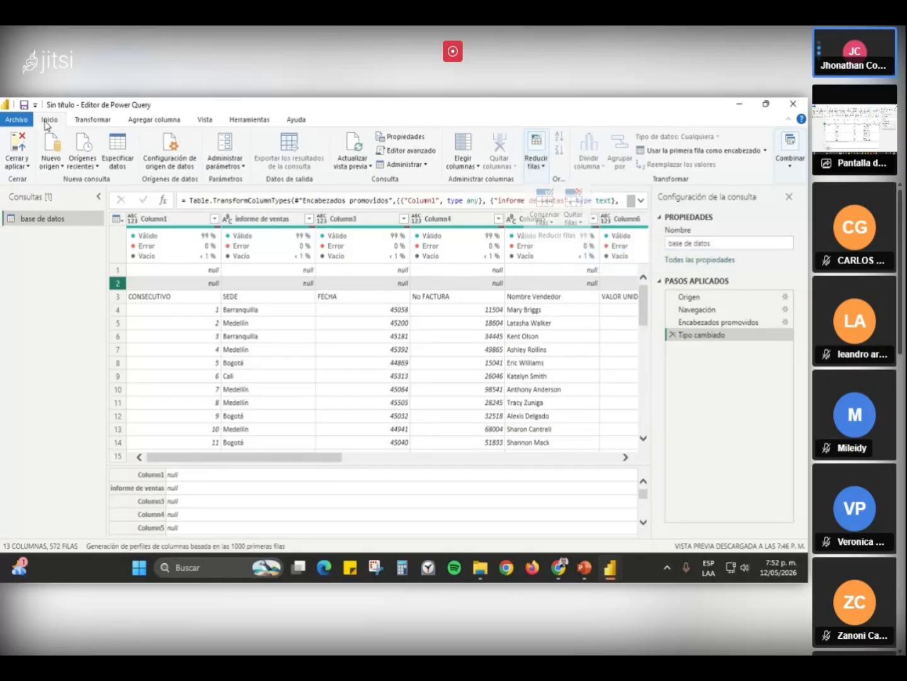
click(95, 120)
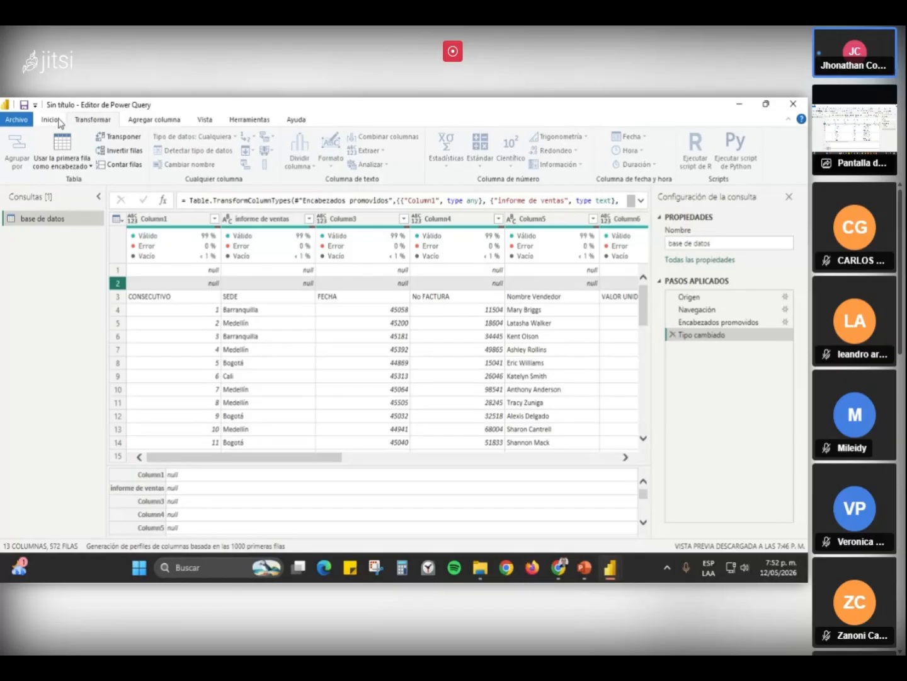
click(266, 221)
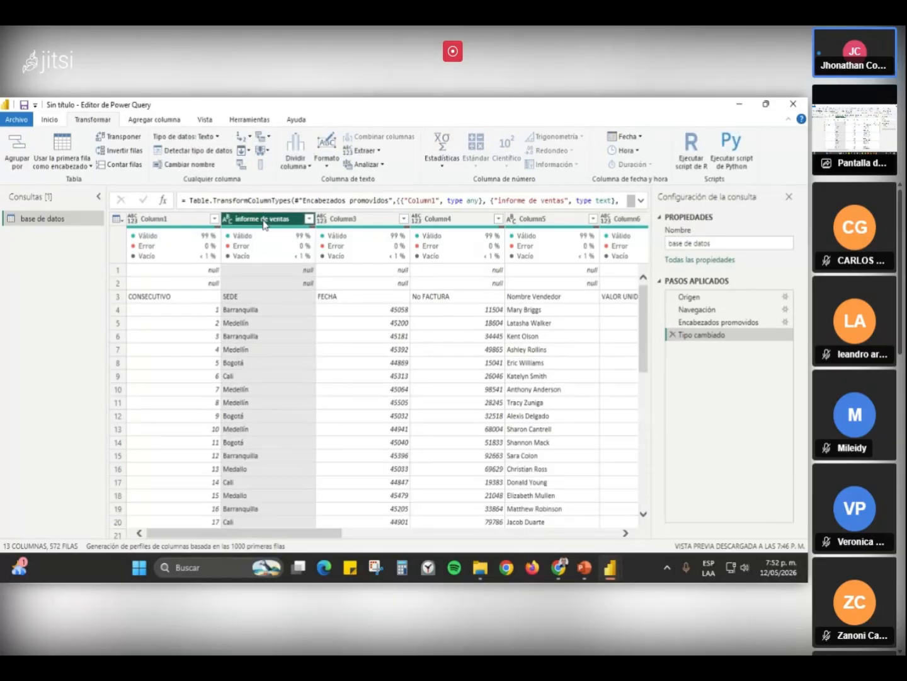
click(50, 121)
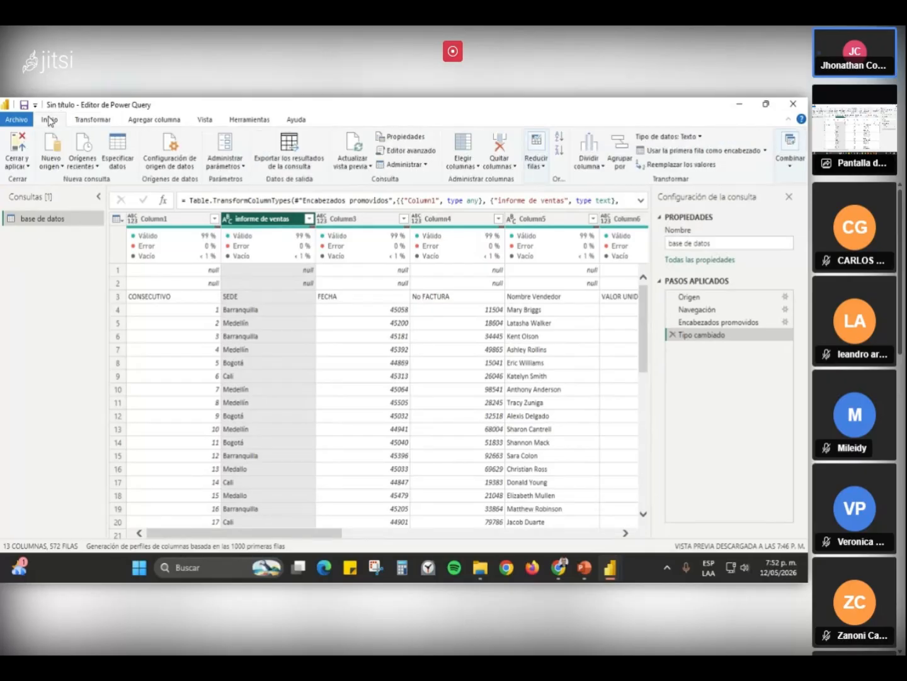
click(546, 170)
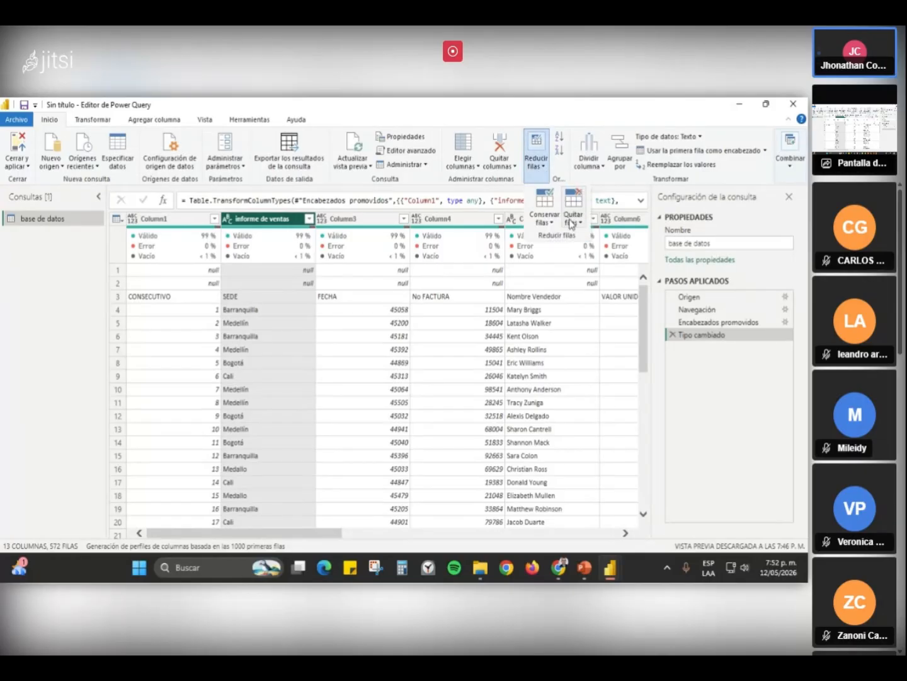
click(498, 167)
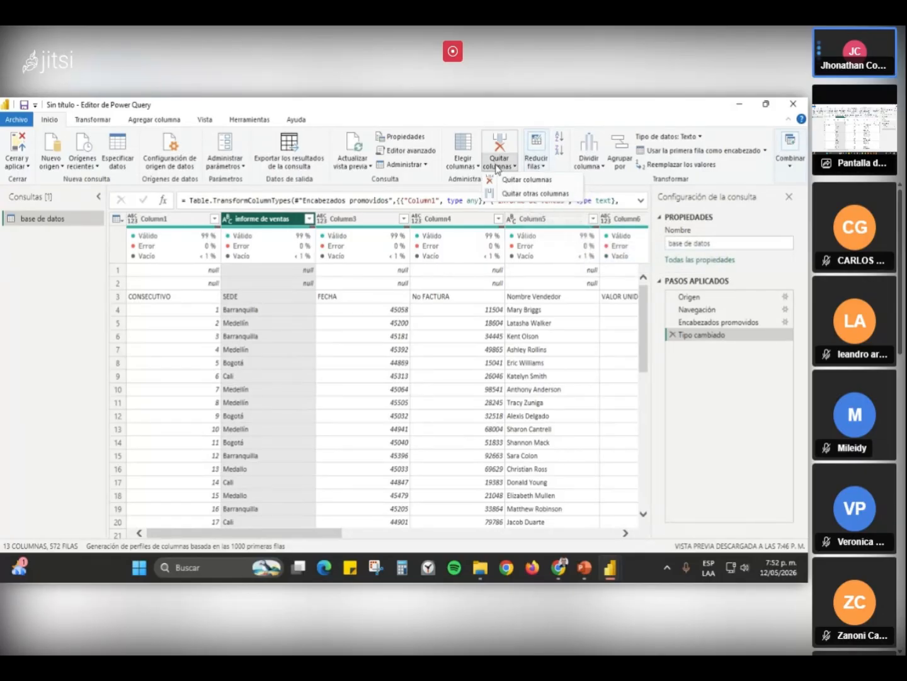
click(529, 169)
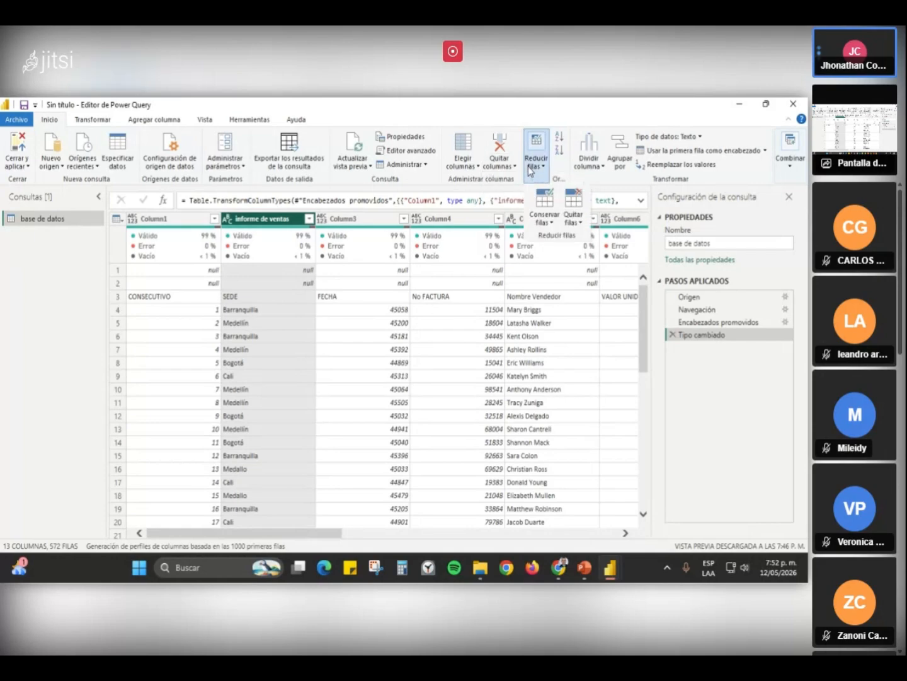
- Examine the two null rows and the row containing the real column headings in the base de datos preview
click(269, 283)
click(277, 283)
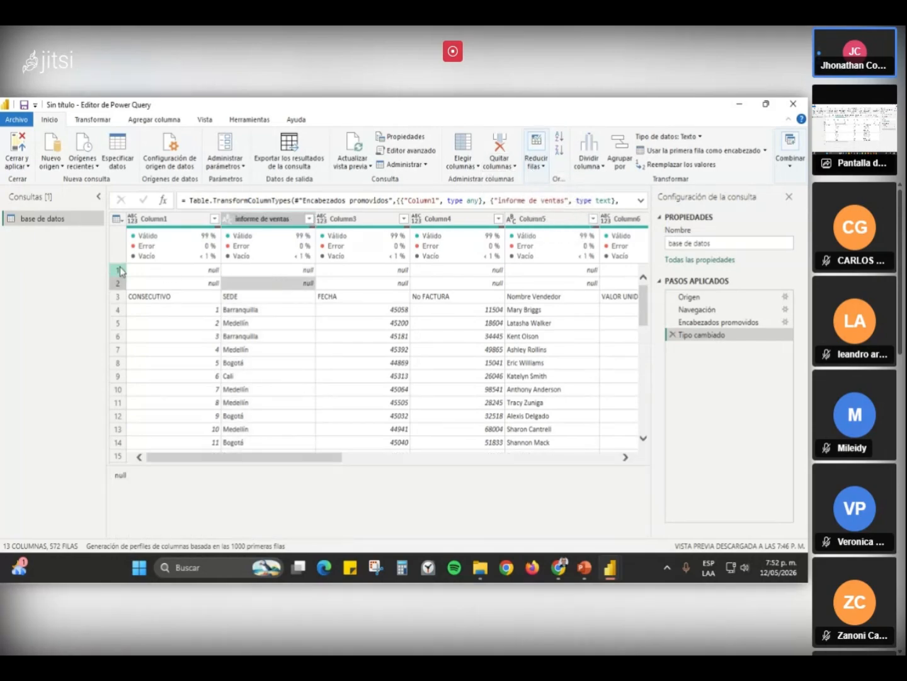
click(118, 283)
click(123, 271)
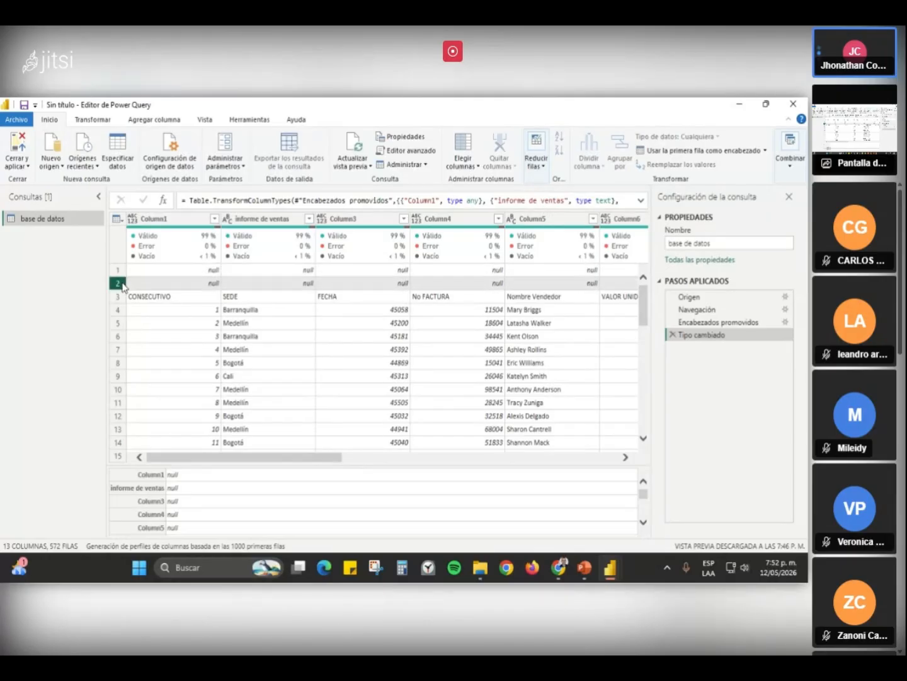
click(123, 298)
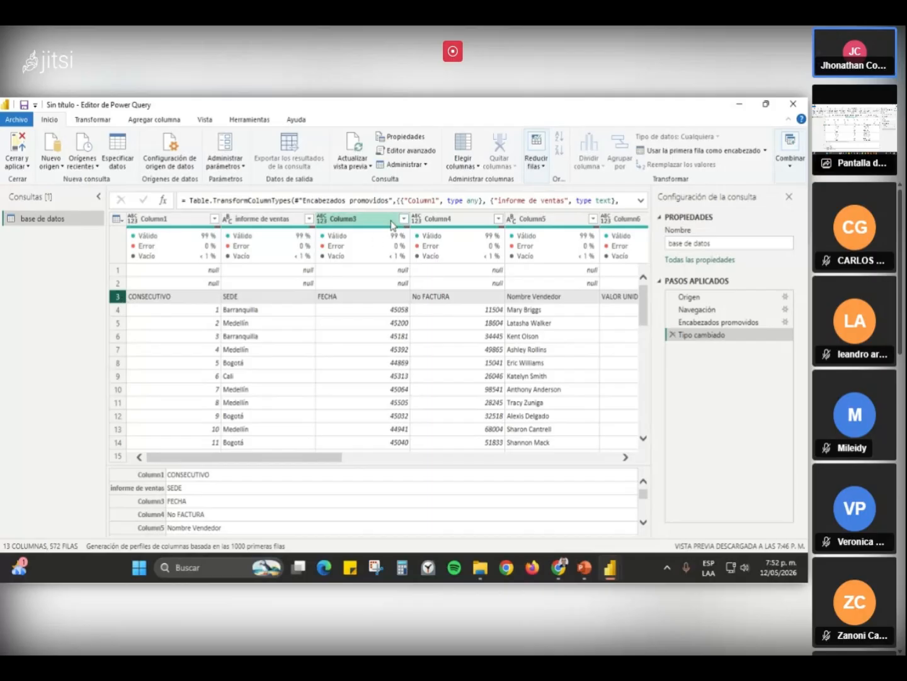
- Remove the top 2 rows from the base de datos query
click(546, 165)
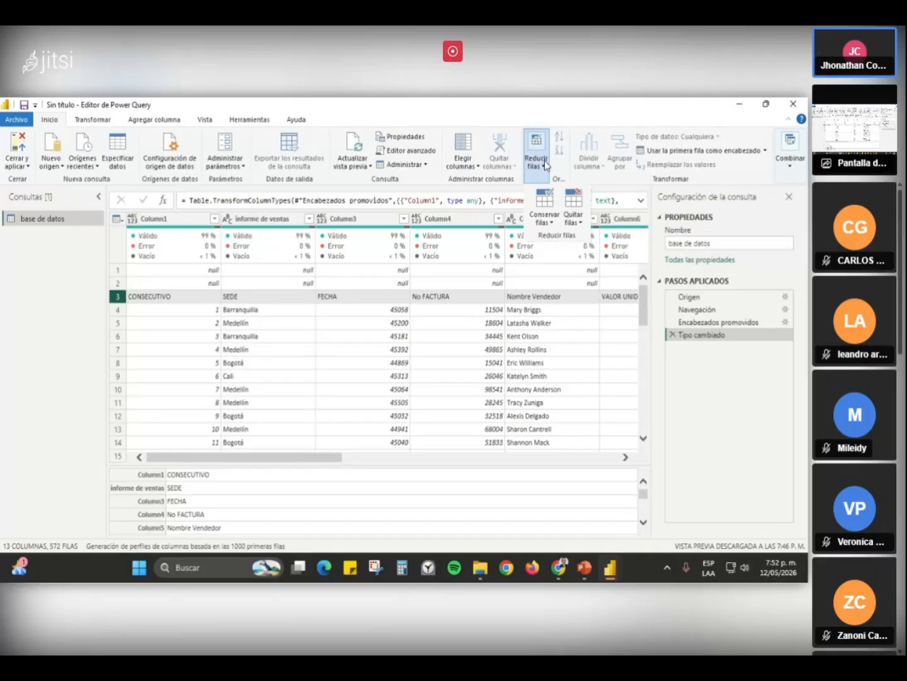
click(581, 221)
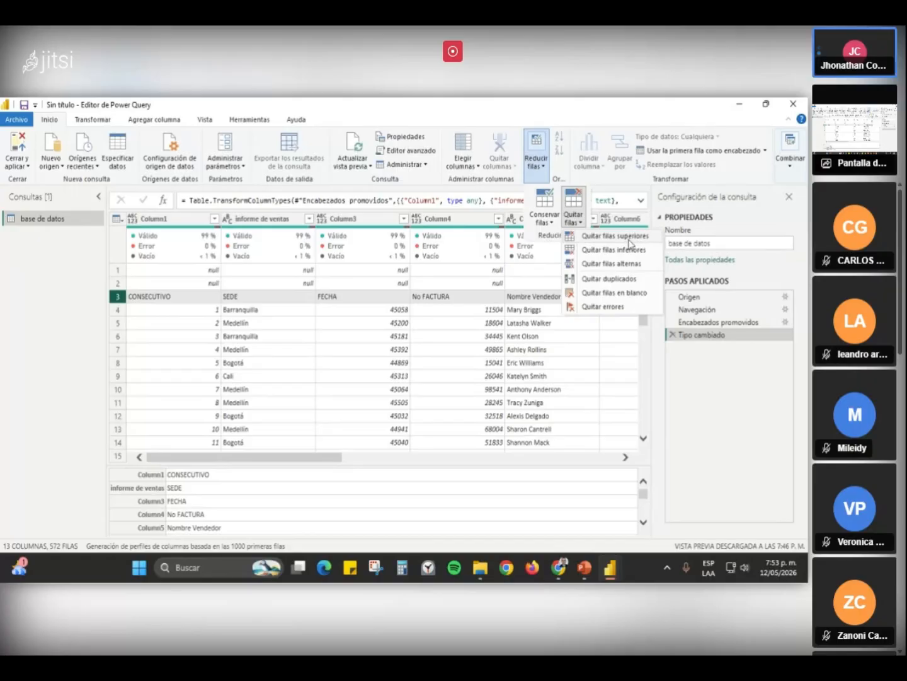
click(55, 118)
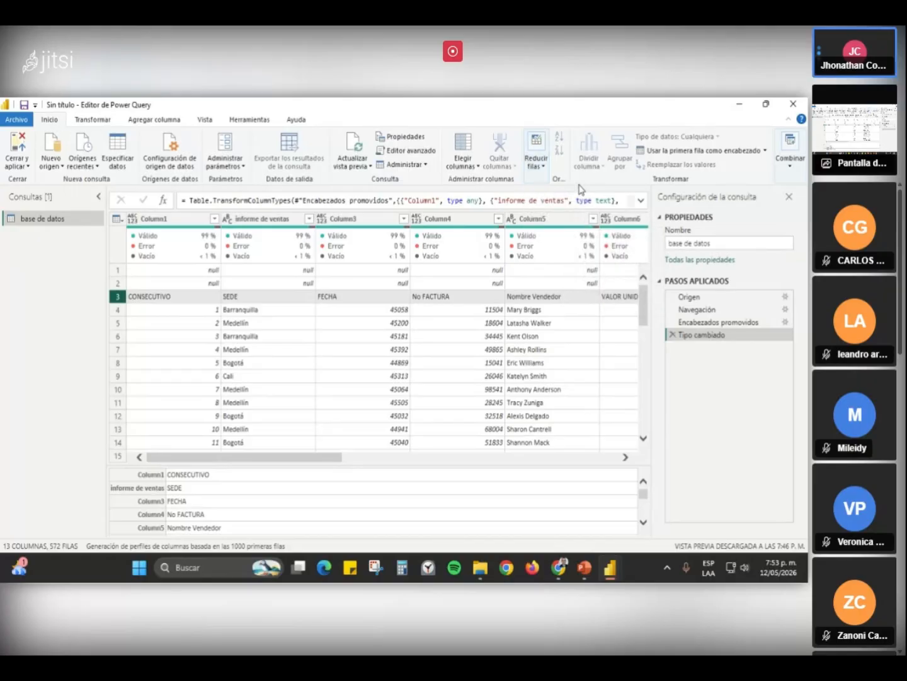
click(536, 163)
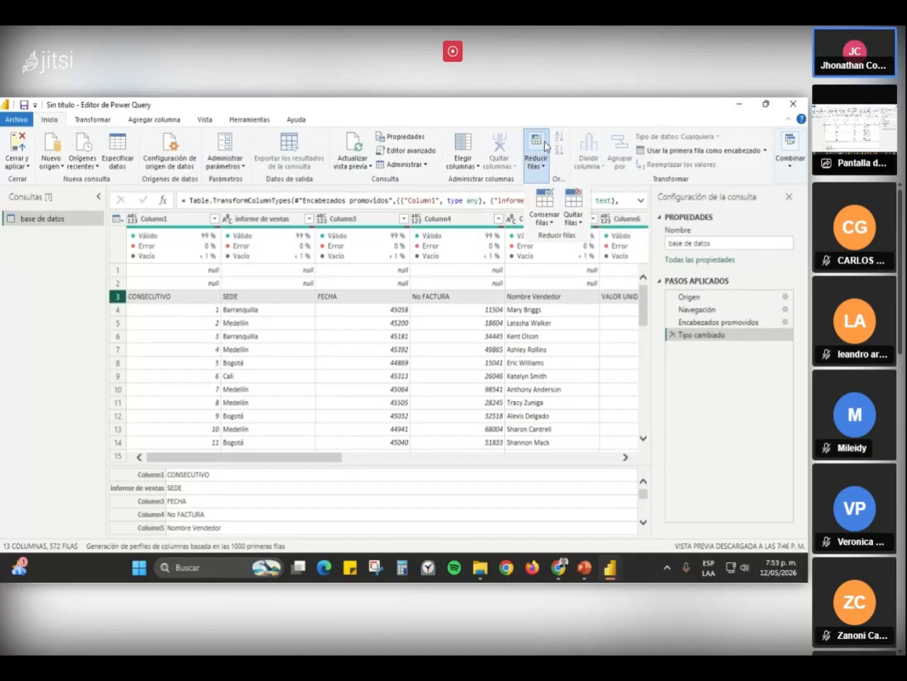
click(582, 224)
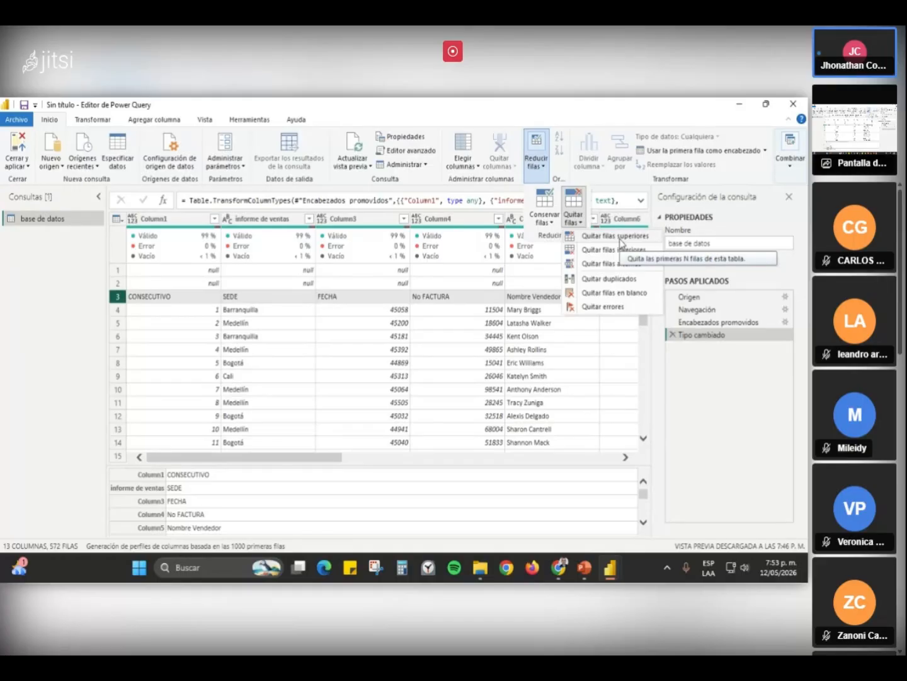
click(621, 240)
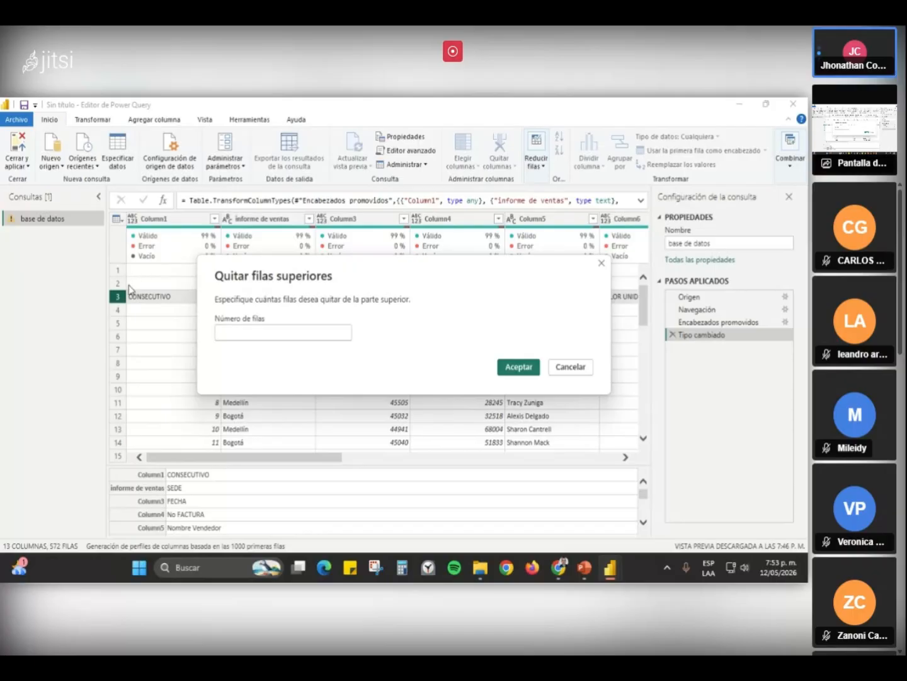
text(2)
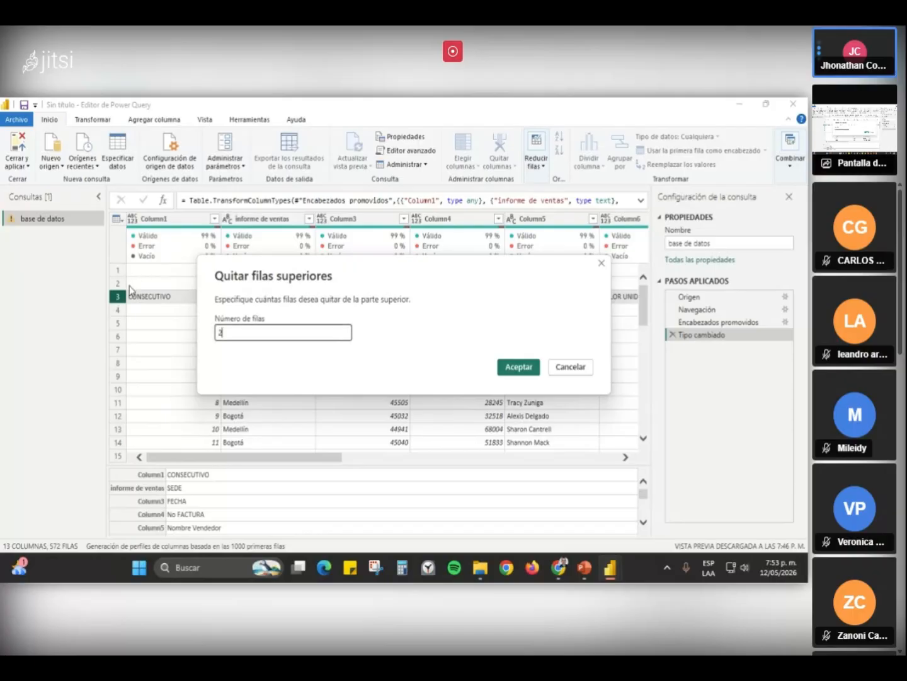
click(519, 368)
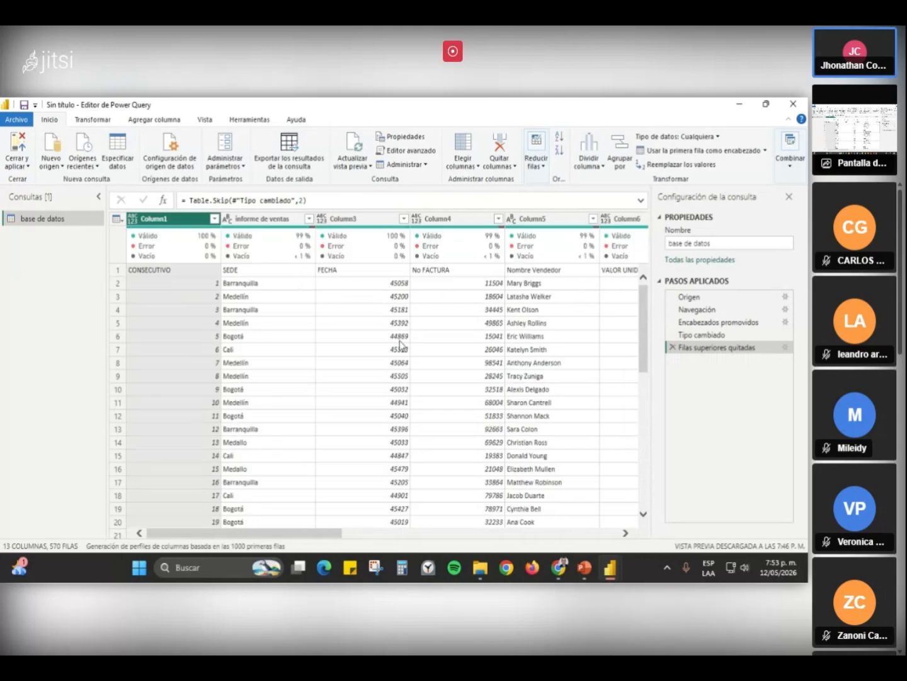
- Check the heading row and delete the Filas superiores quitadas step from the query's applied steps
click(116, 271)
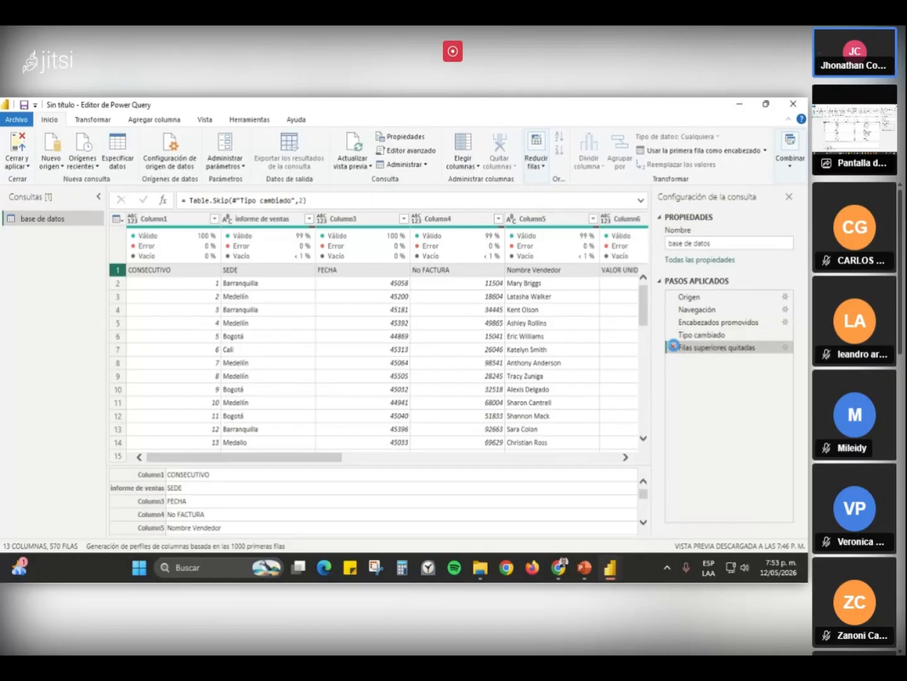
click(673, 347)
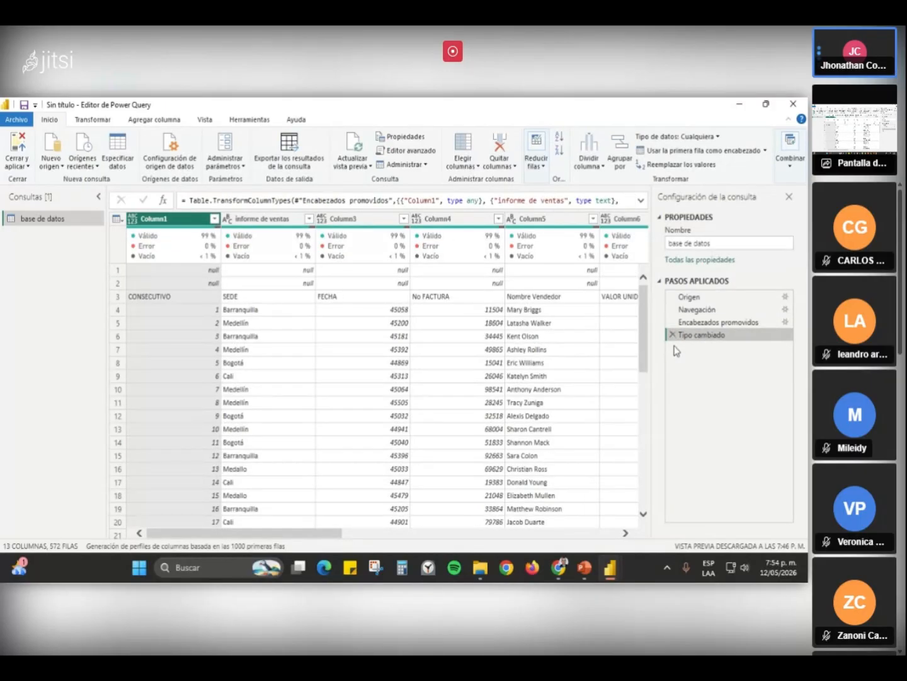
- Remove the top 2 rows above the heading row from the base de datos query
click(117, 296)
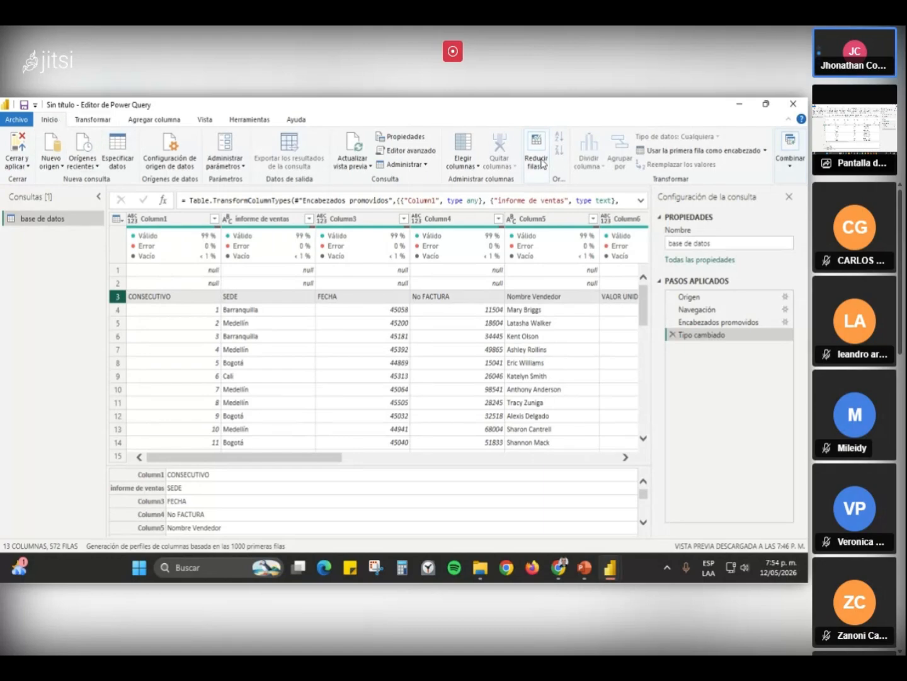
click(539, 163)
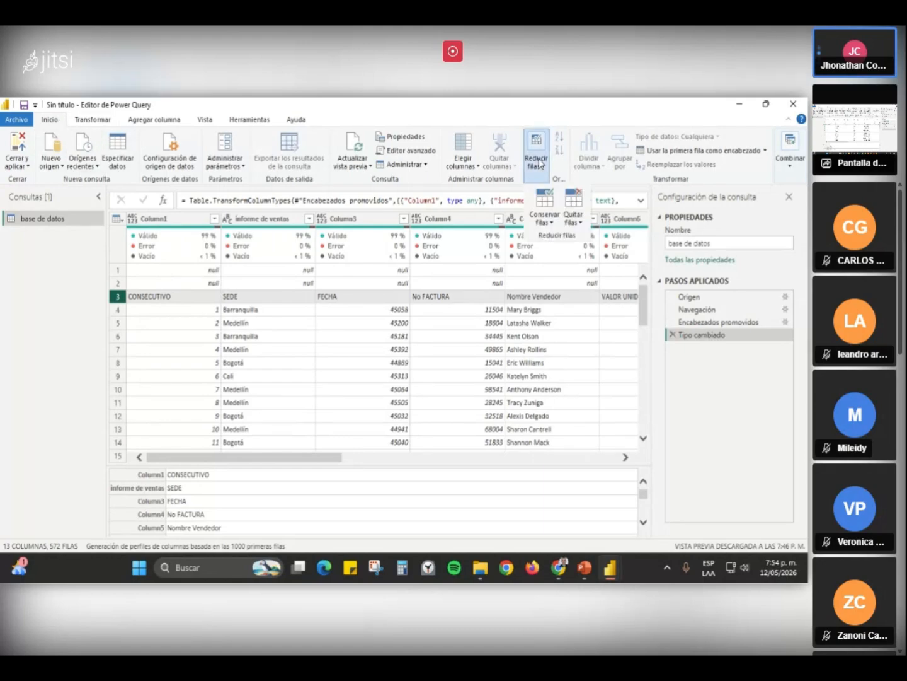
click(580, 226)
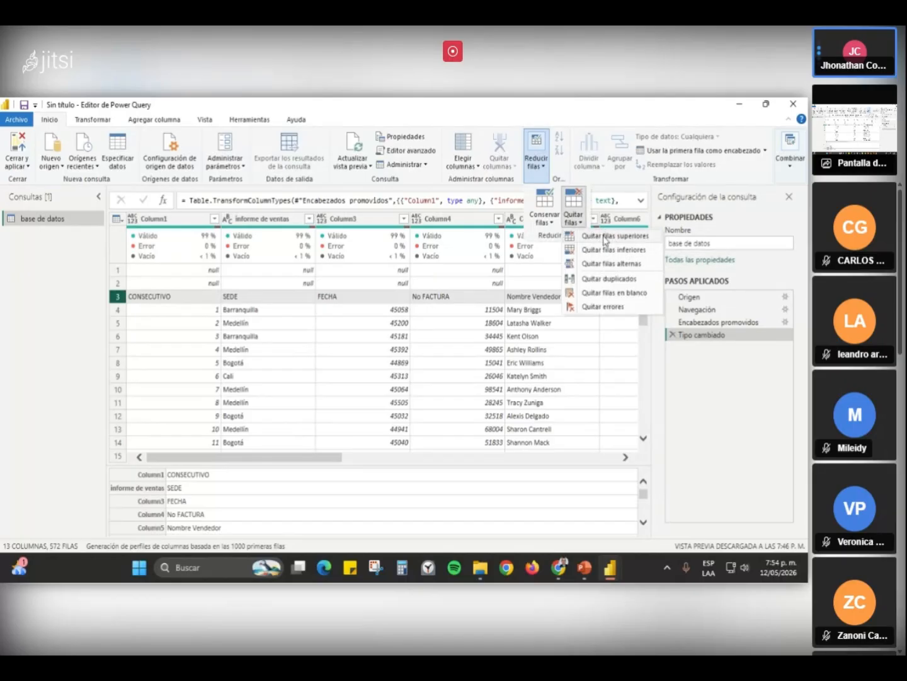
click(604, 238)
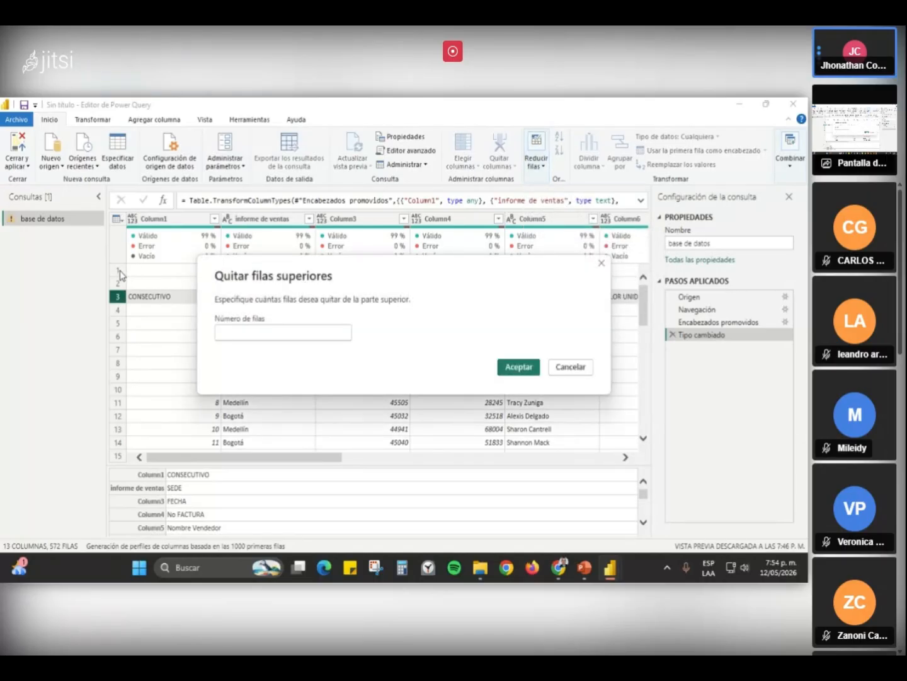
click(216, 330)
text(2)
click(519, 367)
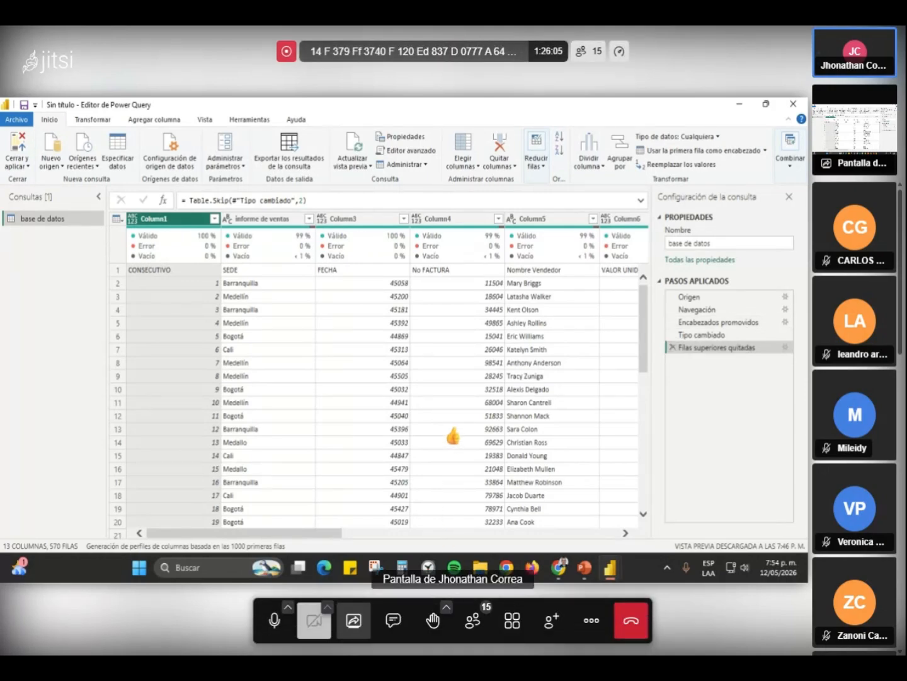
- Check the participants' replies in the Jitsi meeting chat and close it
click(392, 621)
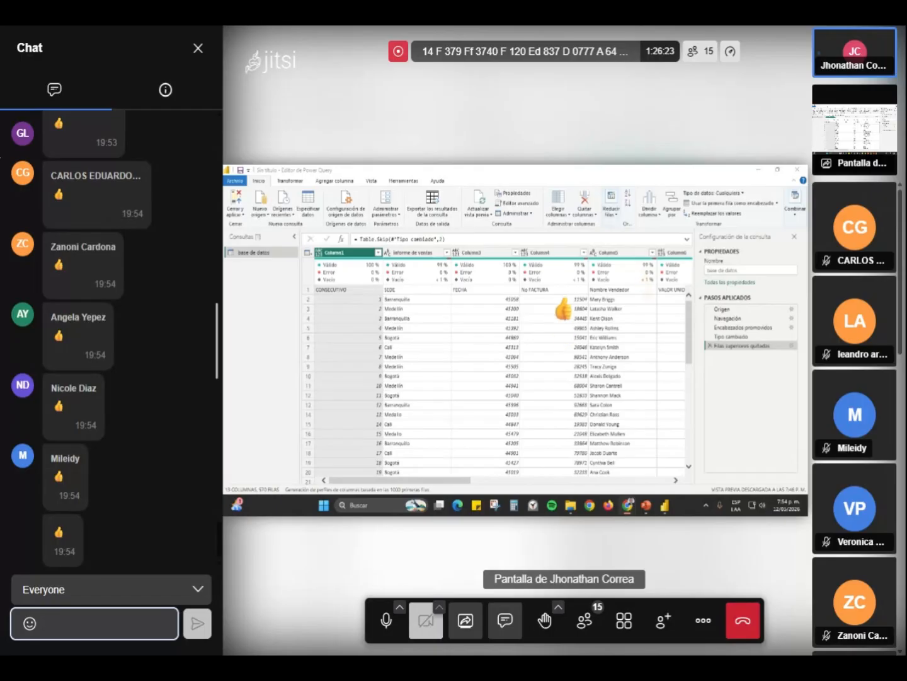
click(197, 52)
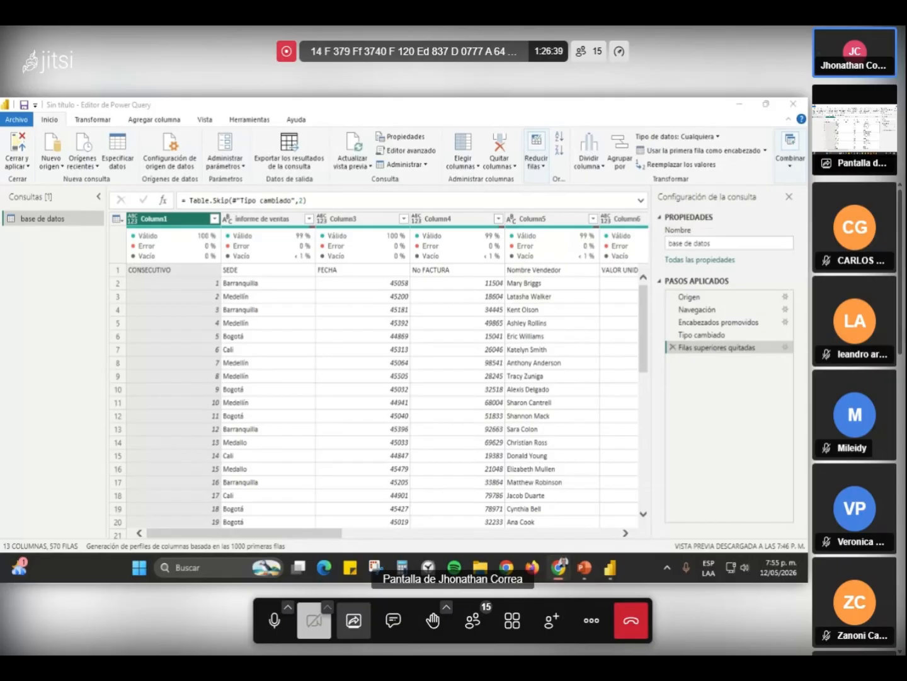
- Try using the first row as column headers and delete the resulting Tipo cambiado1 and Encabezados promovidos1 steps
click(118, 271)
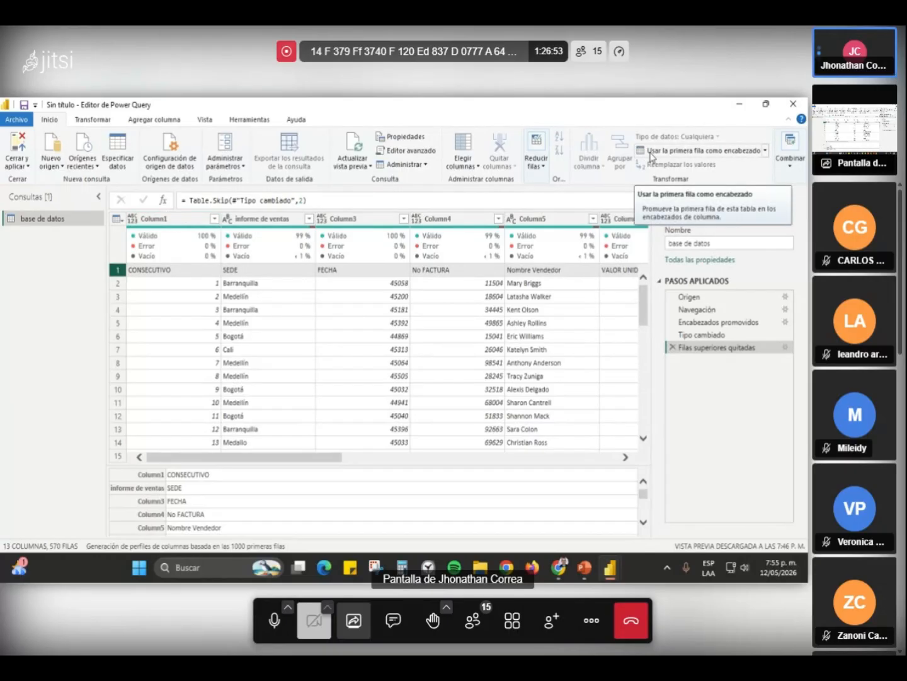
click(715, 155)
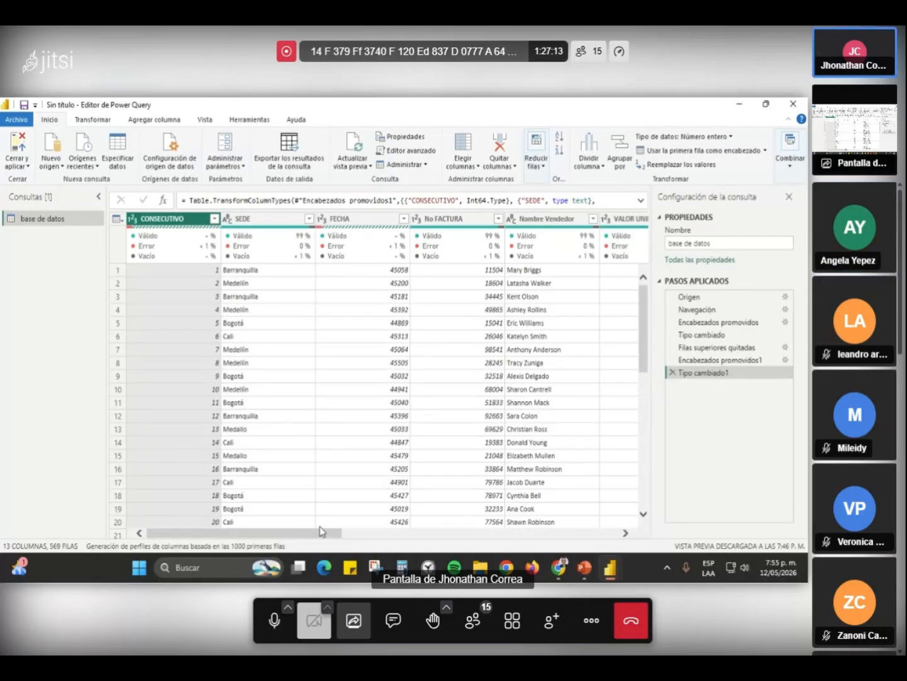
click(672, 373)
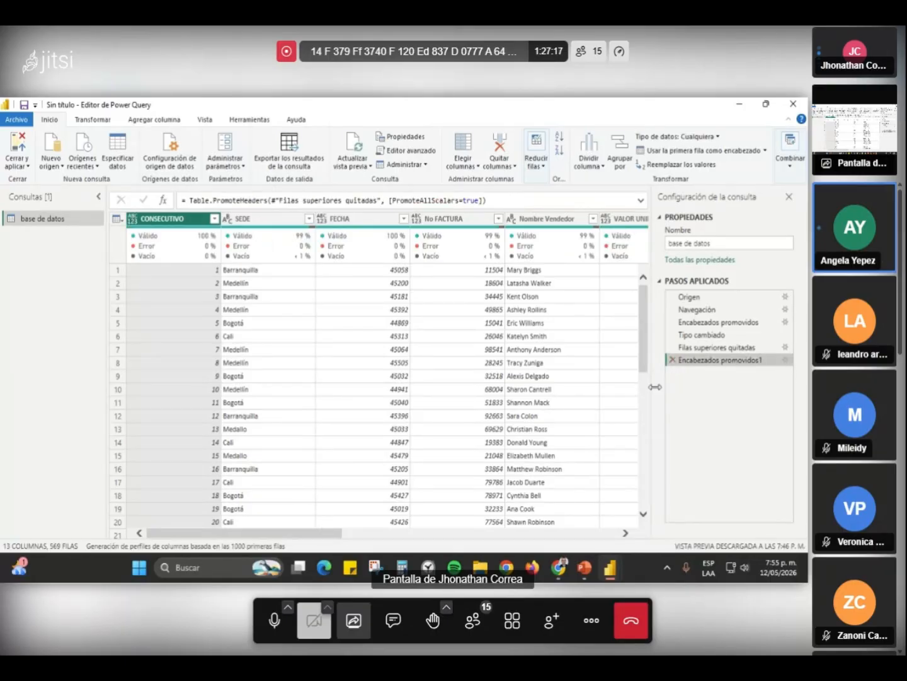
click(672, 360)
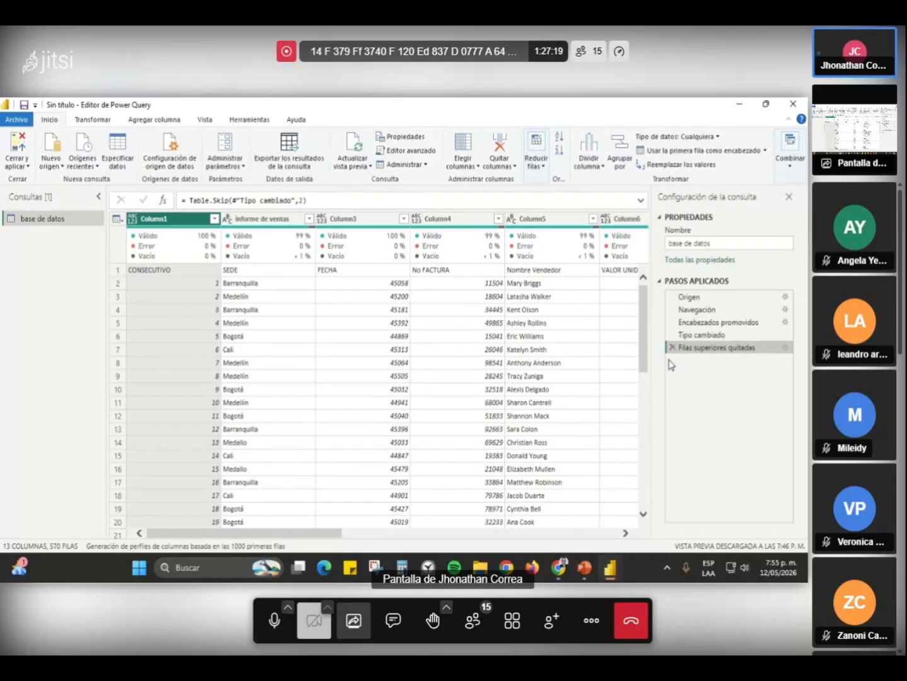
- Promote the first row of base de datos, starting with CONSECUTIVO, to column headers
click(116, 271)
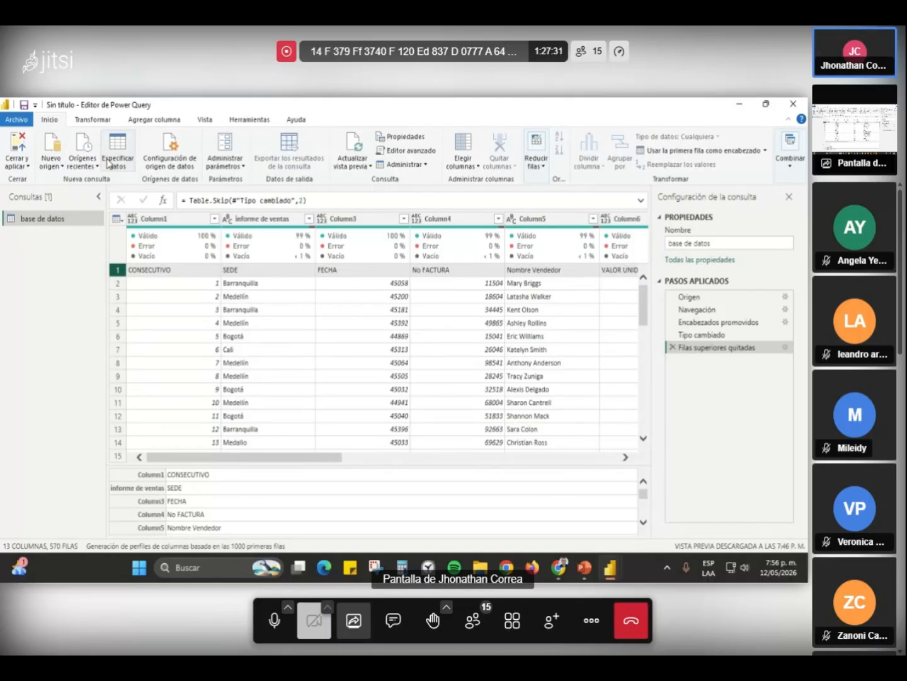
click(718, 156)
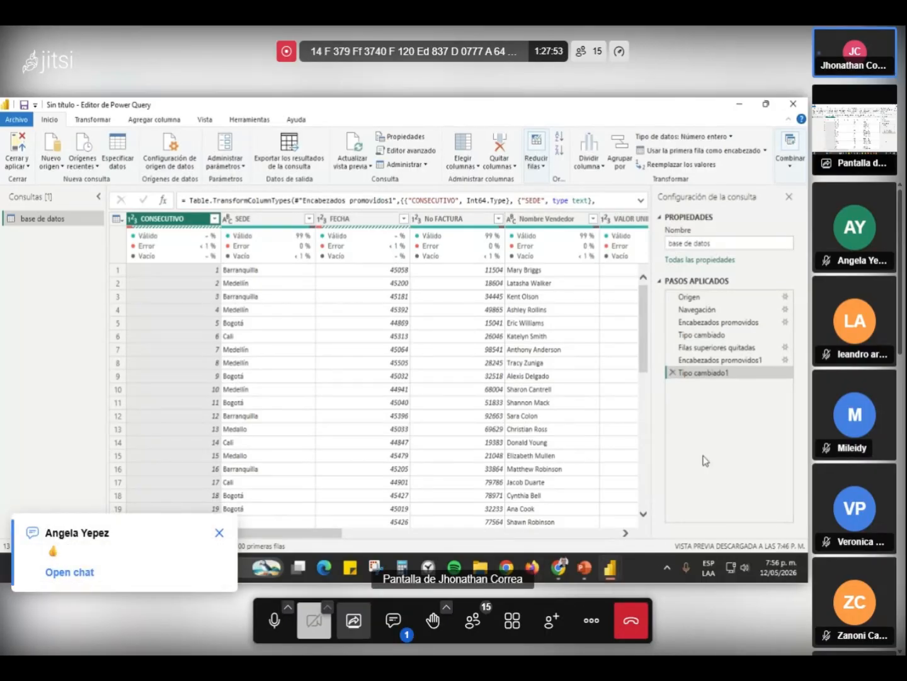
- Review the latest participant reactions in the meeting chat and close the chat
key(c)
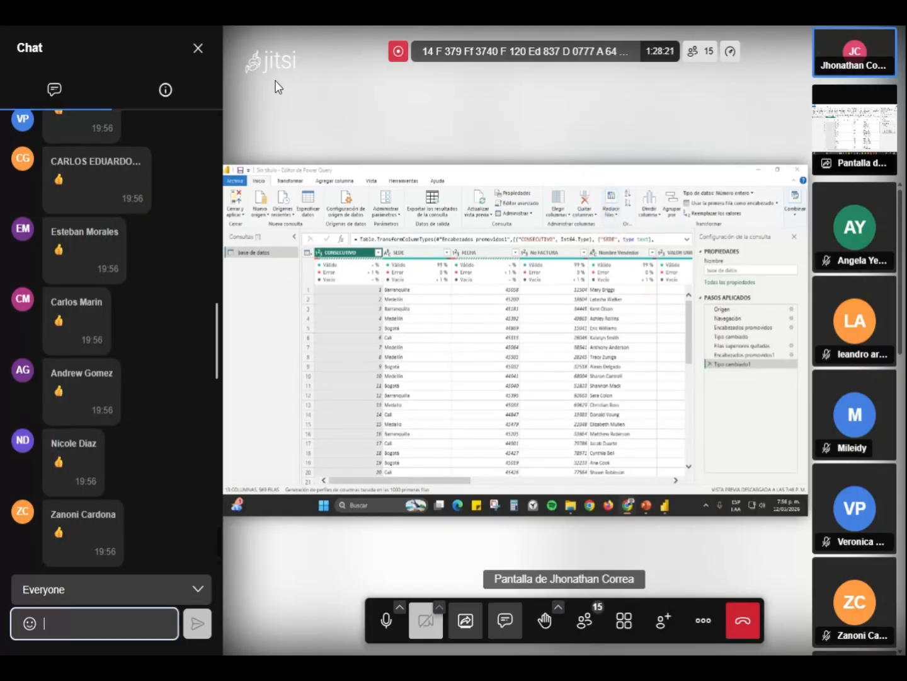
click(197, 49)
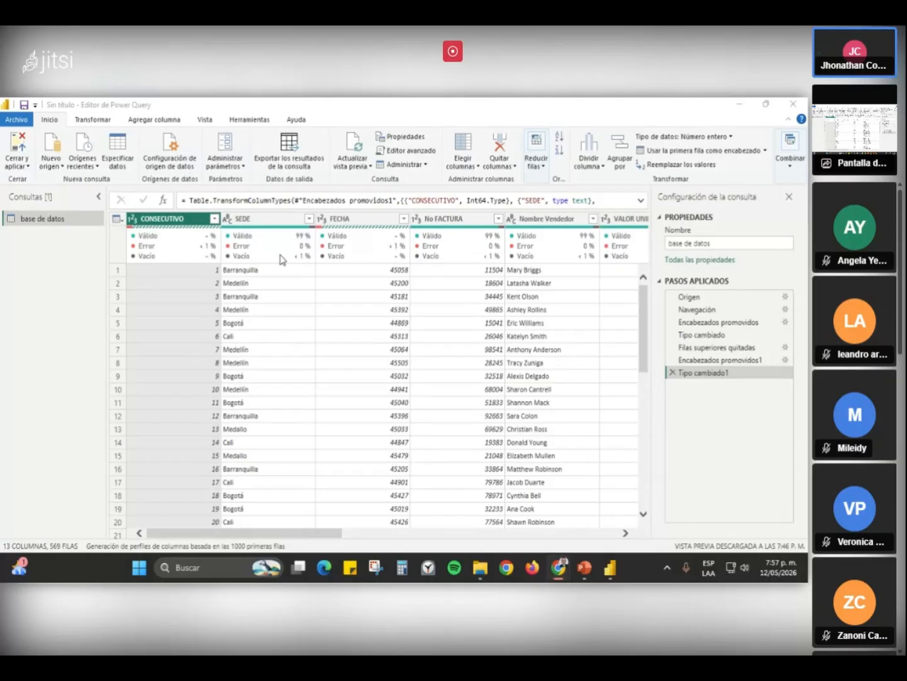
- Examine the CONSECUTIVO column's filter values through to the end of the list, leaving the filter unchanged
mouse_move(170, 246)
click(216, 220)
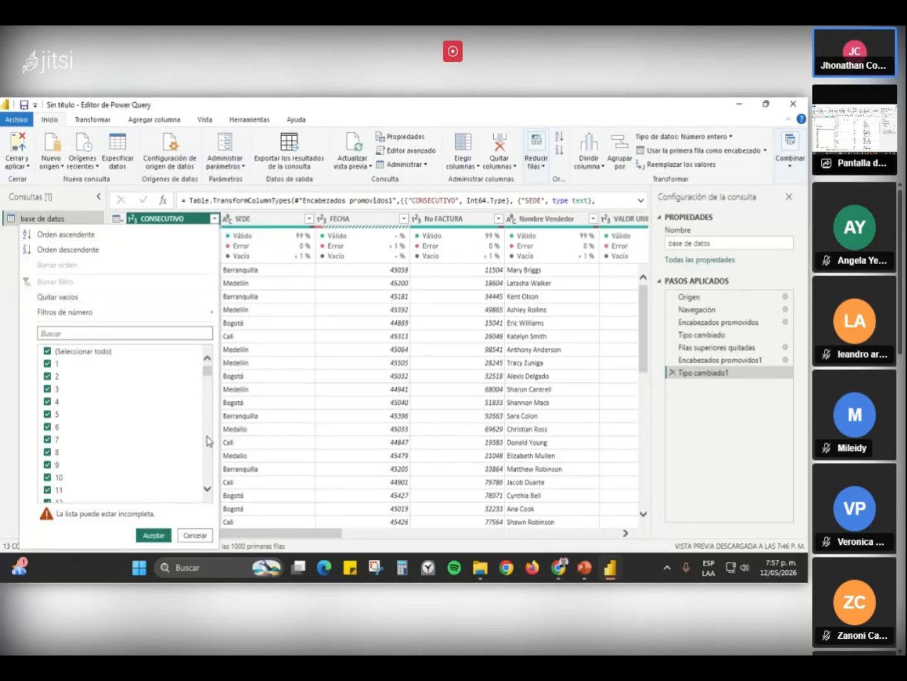
mouse_move(208, 370)
mouse_down()
mouse_move(202, 487)
mouse_move(204, 373)
mouse_up()
click(133, 407)
click(71, 407)
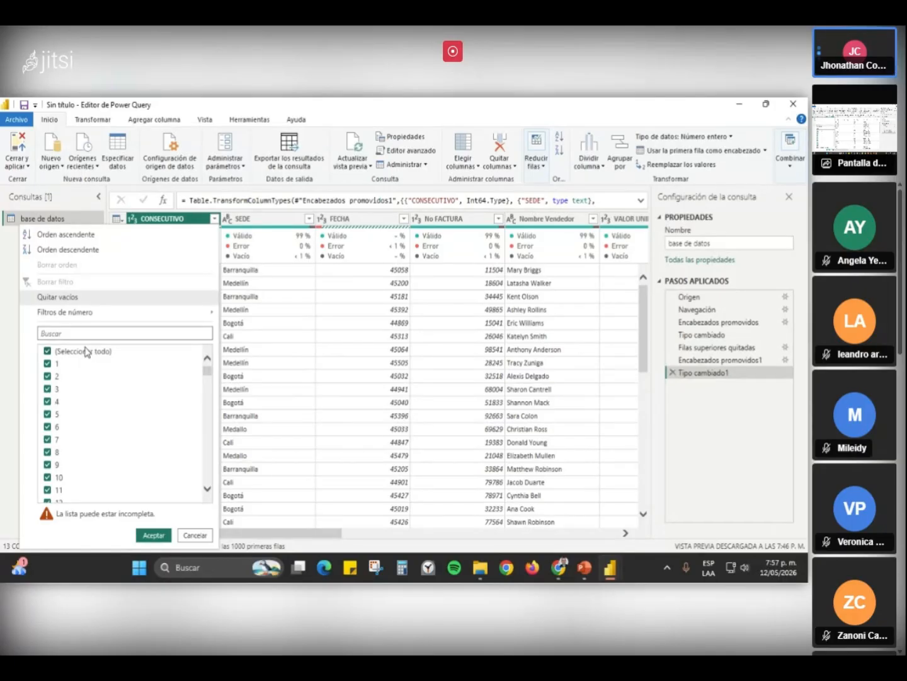
scroll(102, 427, down, 11)
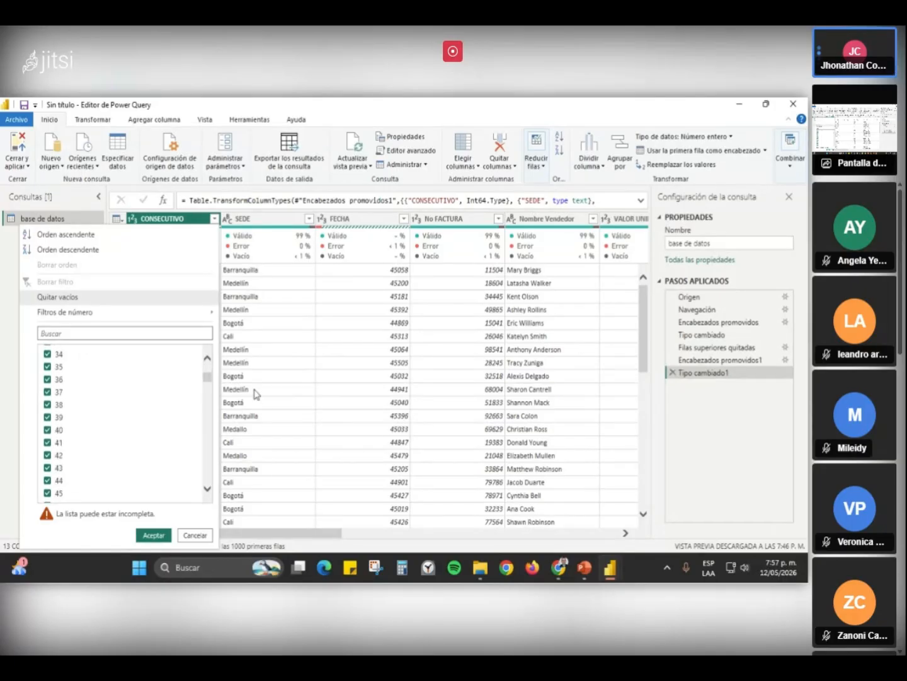
drag(210, 379, 211, 493)
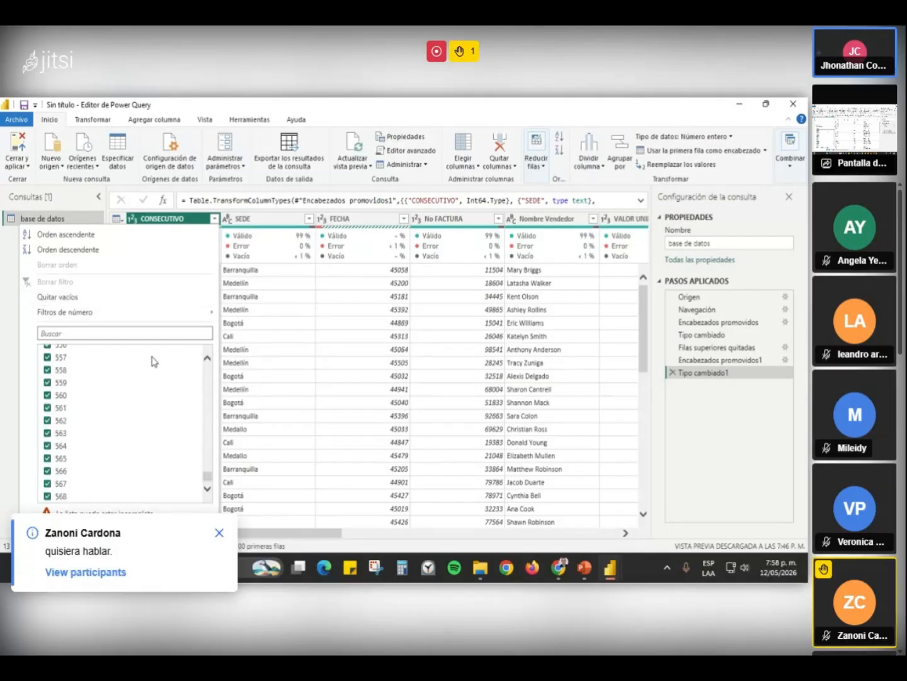
click(181, 221)
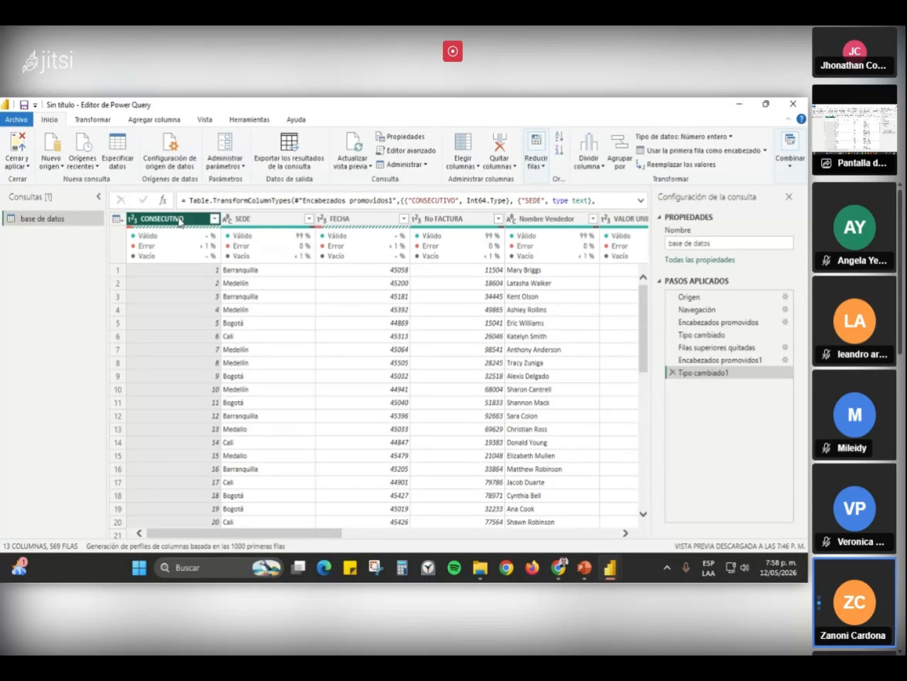
- Review the data preview display options, including column quality
click(205, 121)
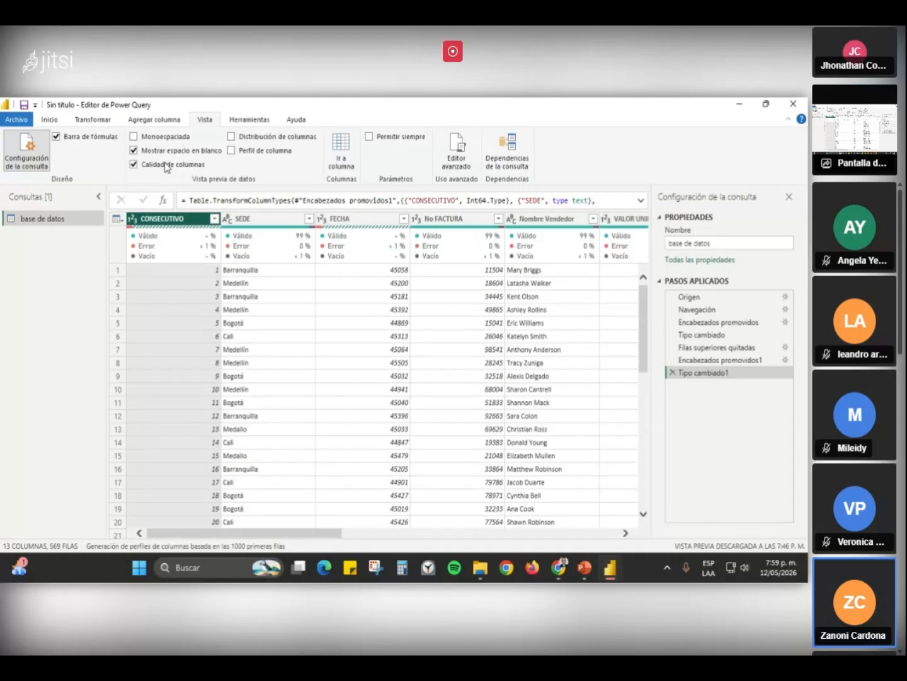
click(51, 123)
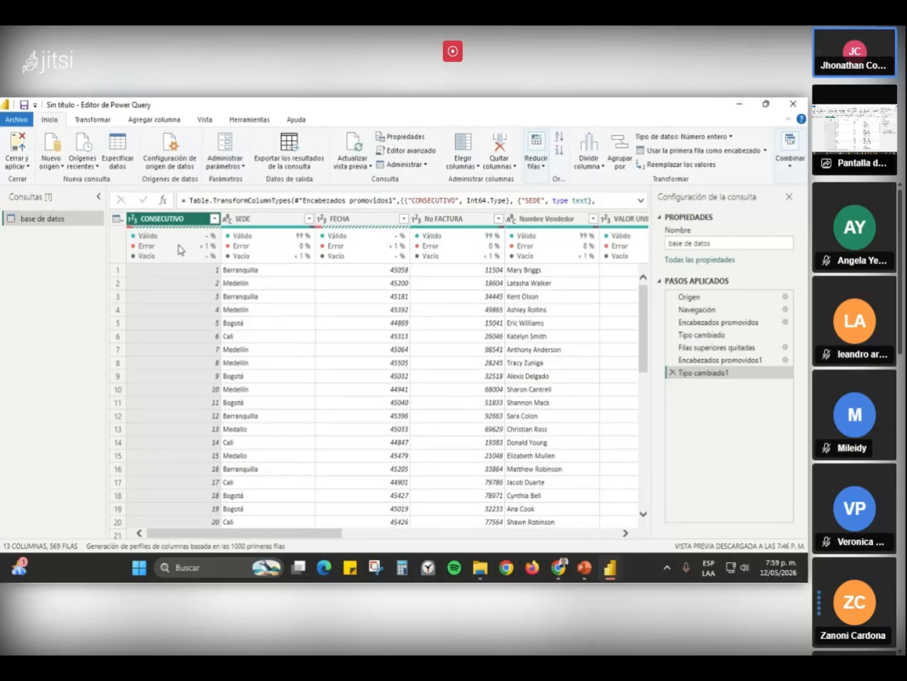
- Try sorting the CONSECUTIVO column in descending order and delete the Filas ordenadas step
click(215, 219)
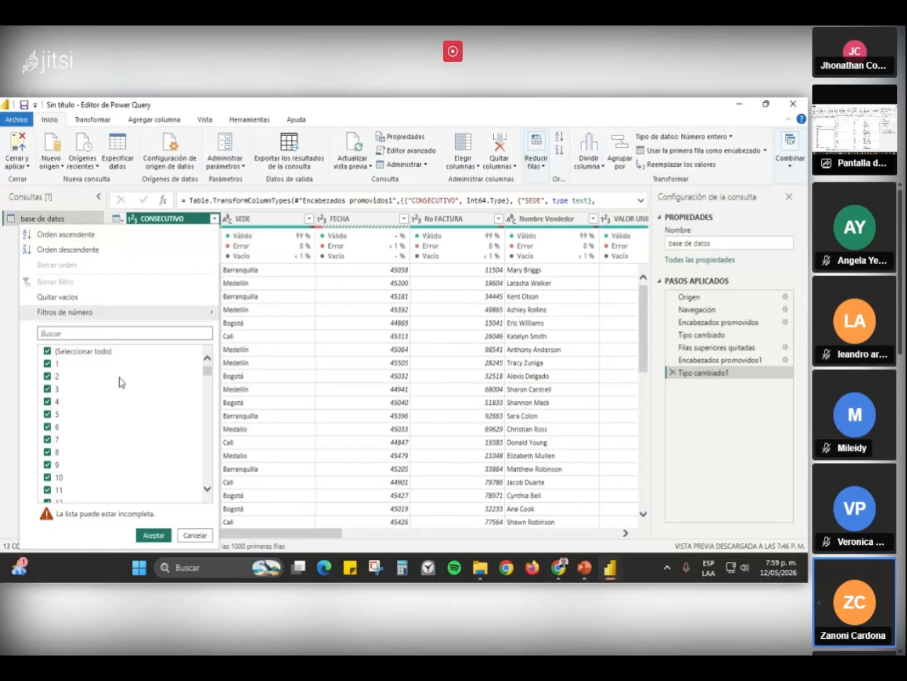
click(68, 249)
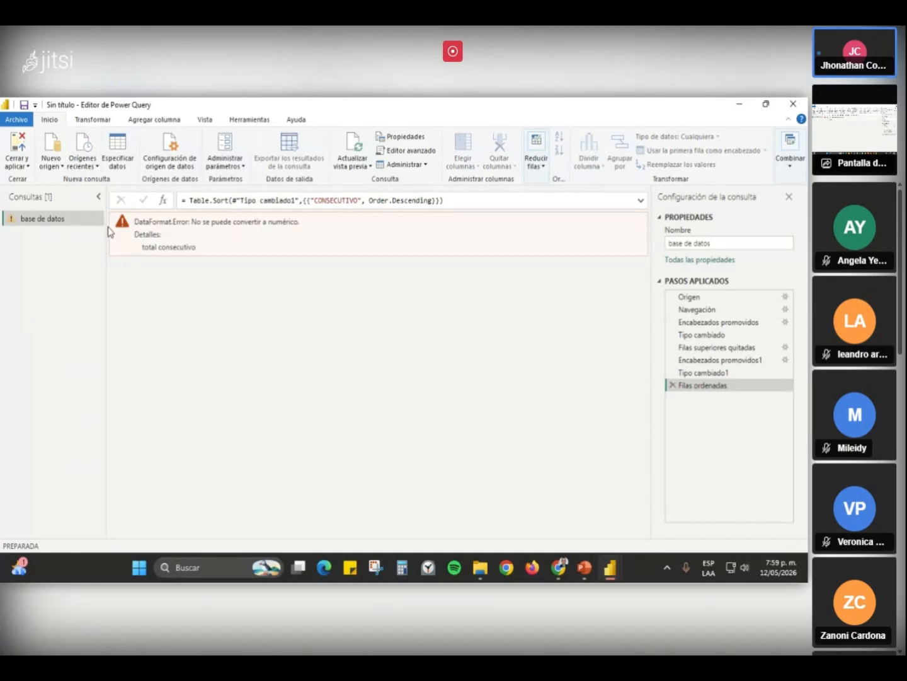
click(672, 385)
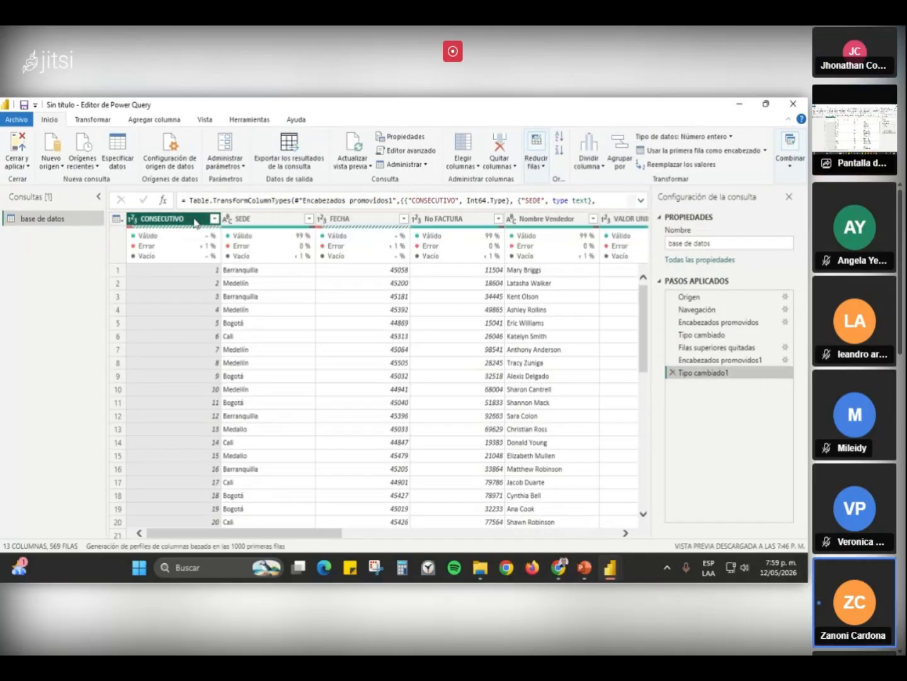
- Mute the participant who is speaking in the Jitsi meeting
click(885, 574)
mouse_move(887, 579)
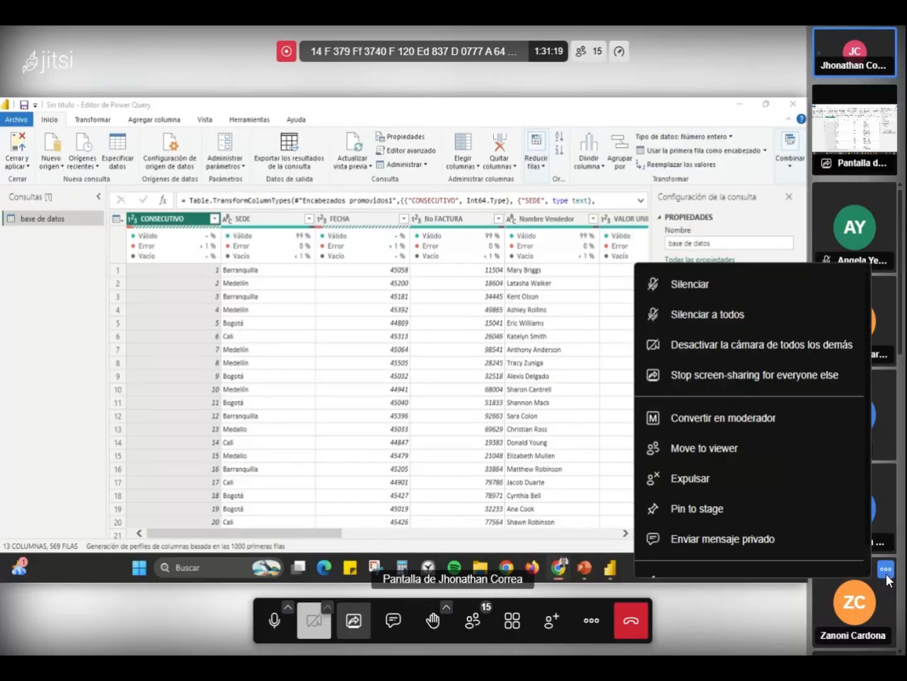
click(693, 284)
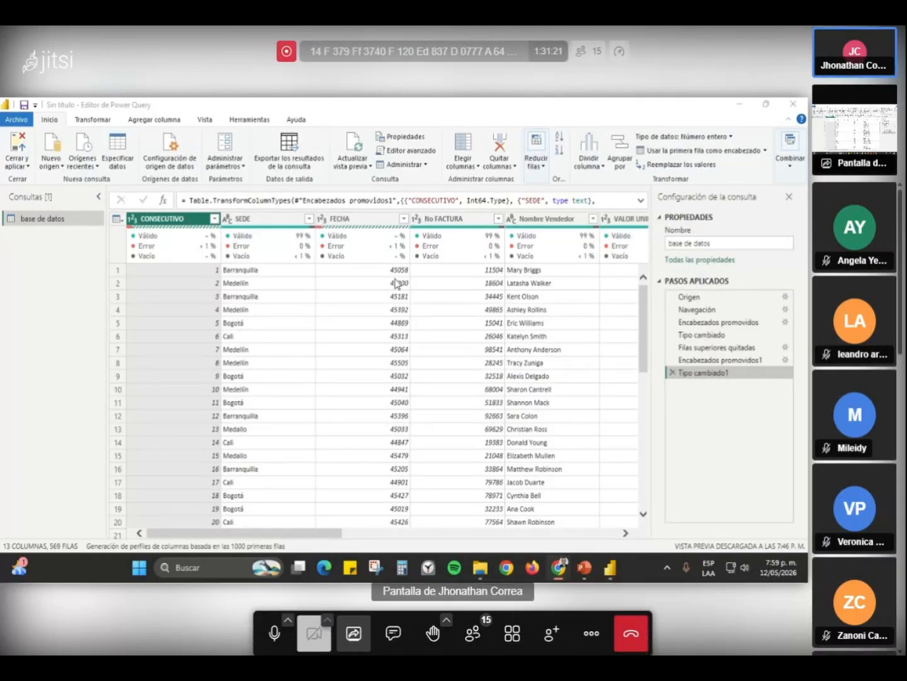
- Inspect the CONSECUTIVO column's error statistics and browse the FECHA column's filter values
mouse_move(162, 241)
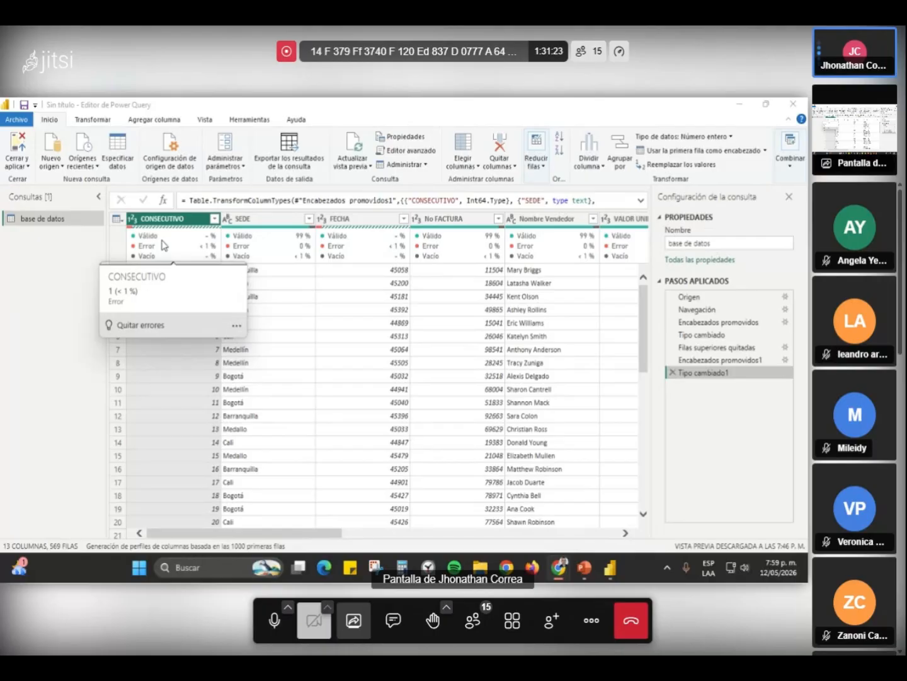
mouse_move(311, 532)
mouse_down()
mouse_move(593, 535)
mouse_move(299, 548)
mouse_up()
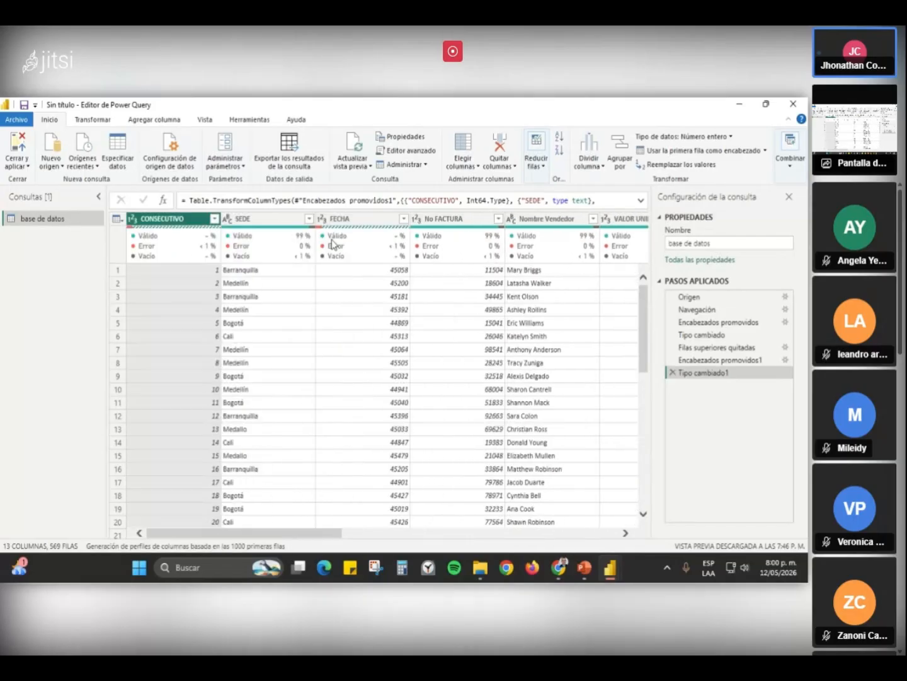
click(350, 220)
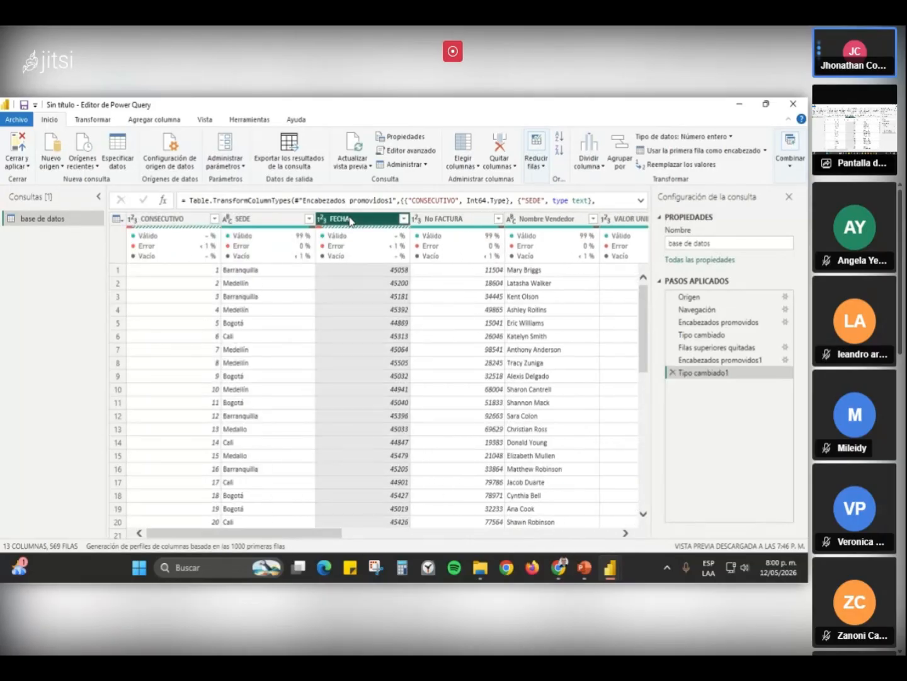
click(403, 219)
drag(396, 372, 392, 523)
drag(397, 477, 421, 329)
- Recheck the CONSECUTIVO column's filter values and its quality statistics for errors
click(177, 220)
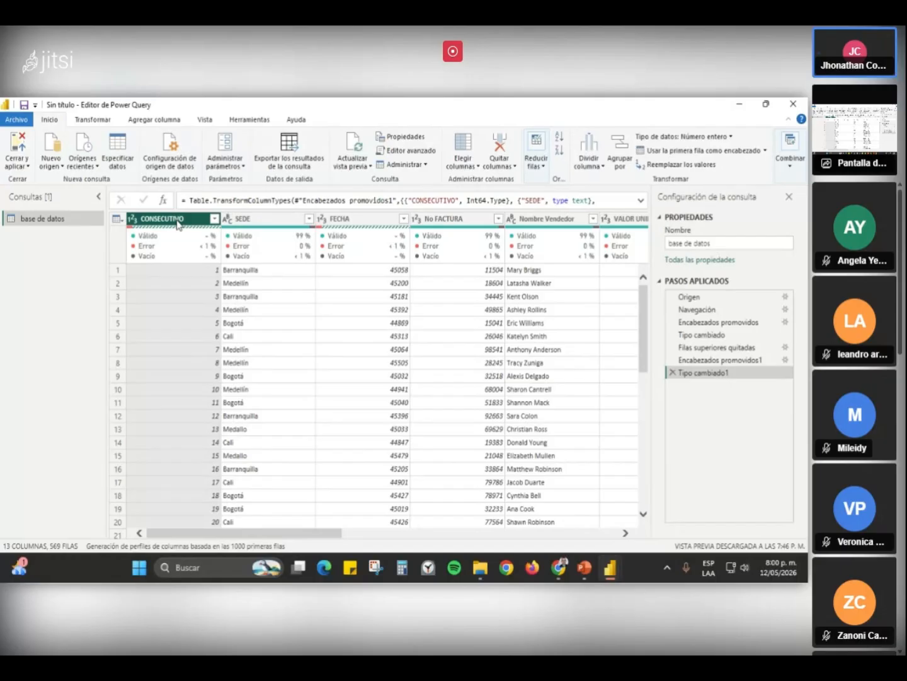
click(216, 224)
mouse_move(209, 366)
mouse_down()
mouse_move(210, 490)
mouse_move(214, 361)
mouse_up()
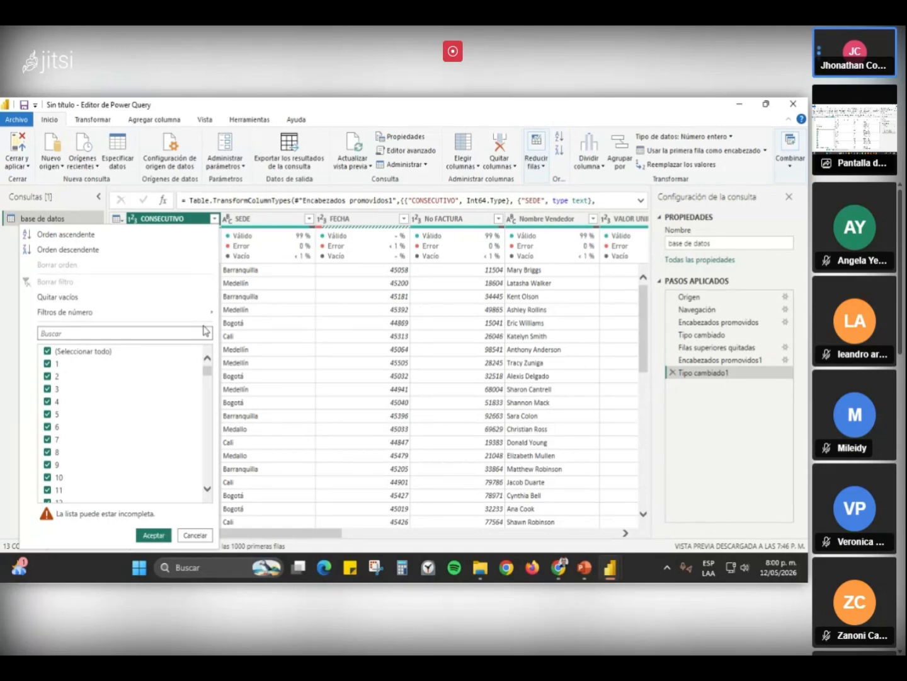
click(214, 219)
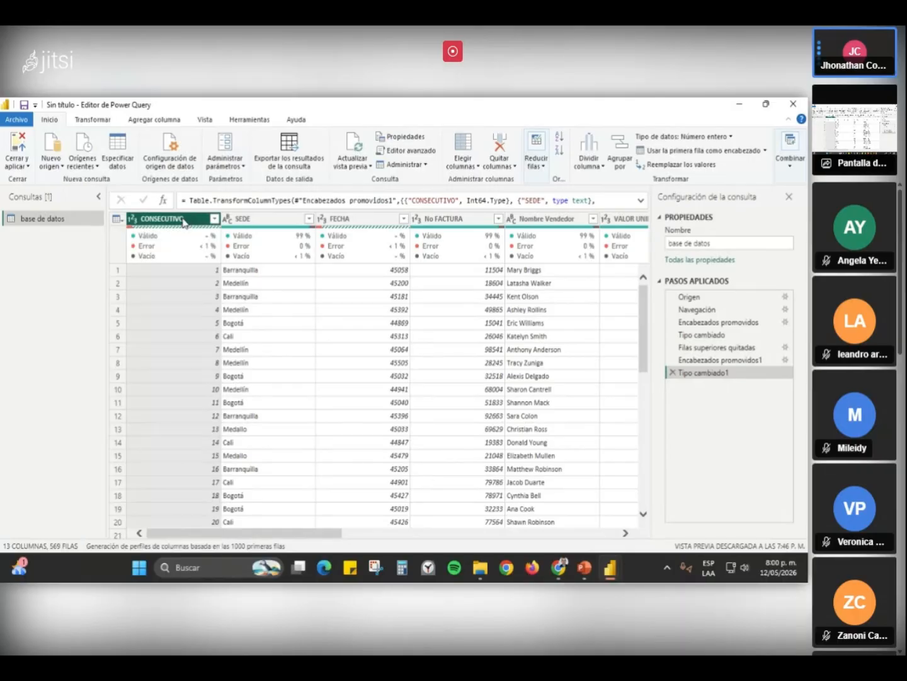
mouse_move(129, 231)
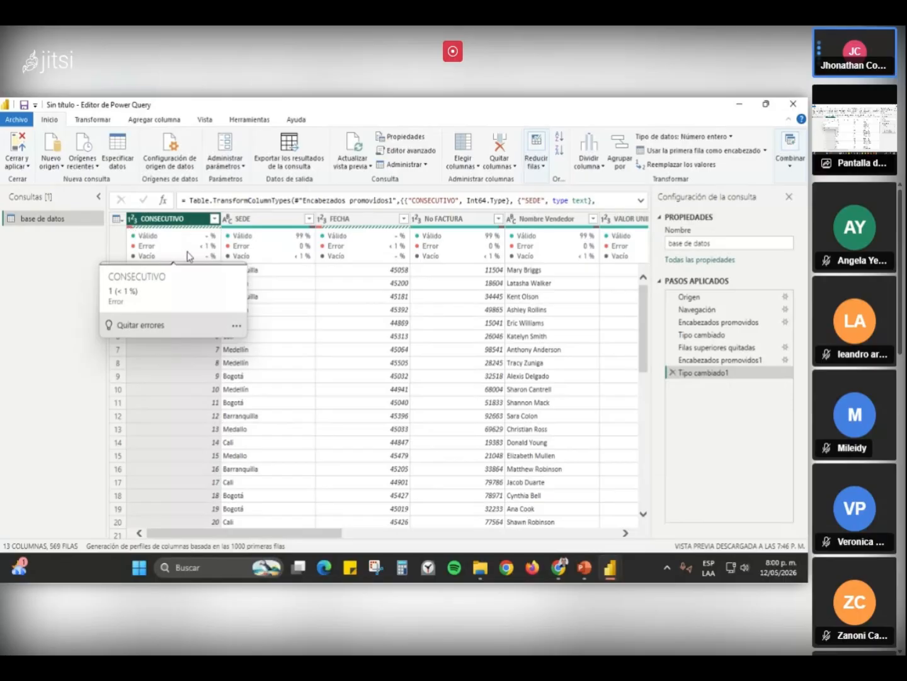
mouse_move(624, 254)
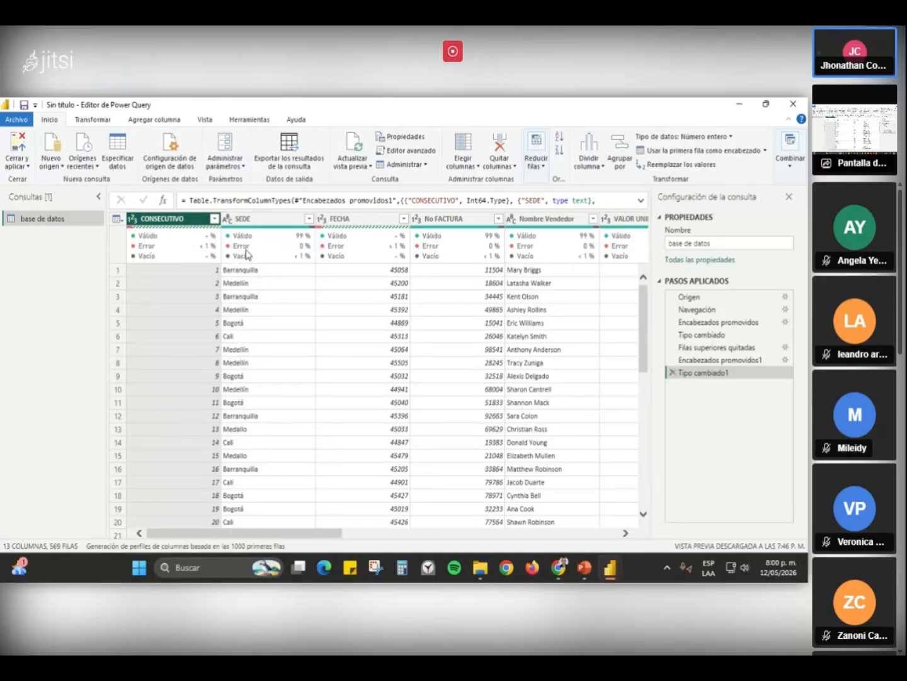
- Inspect the SEDE column's quality statistics and browse the CONSECUTIVO column's filter values through the end of the list
mouse_move(240, 255)
mouse_move(139, 253)
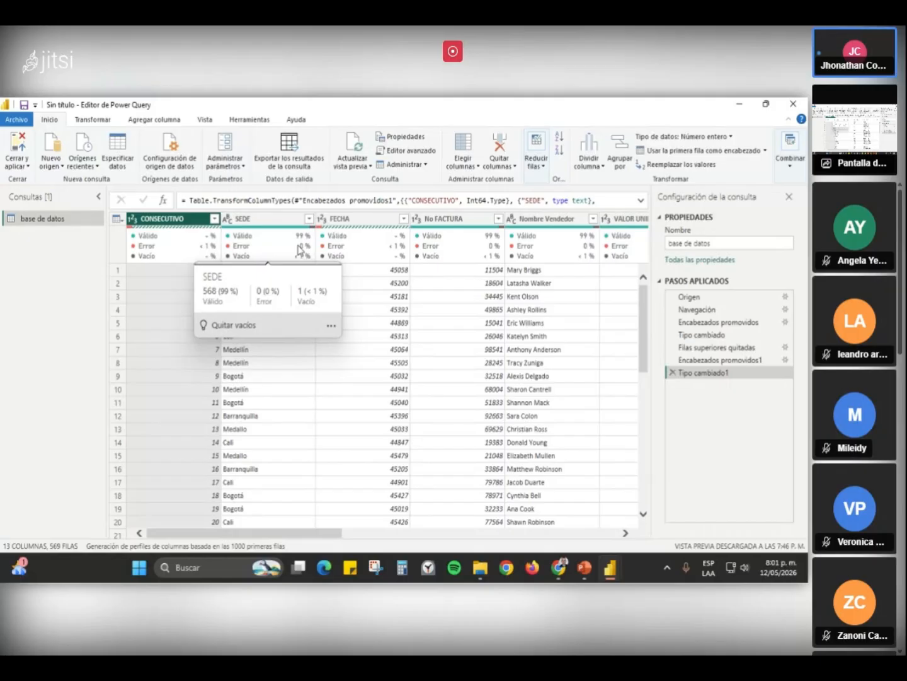
click(214, 219)
drag(207, 373, 207, 480)
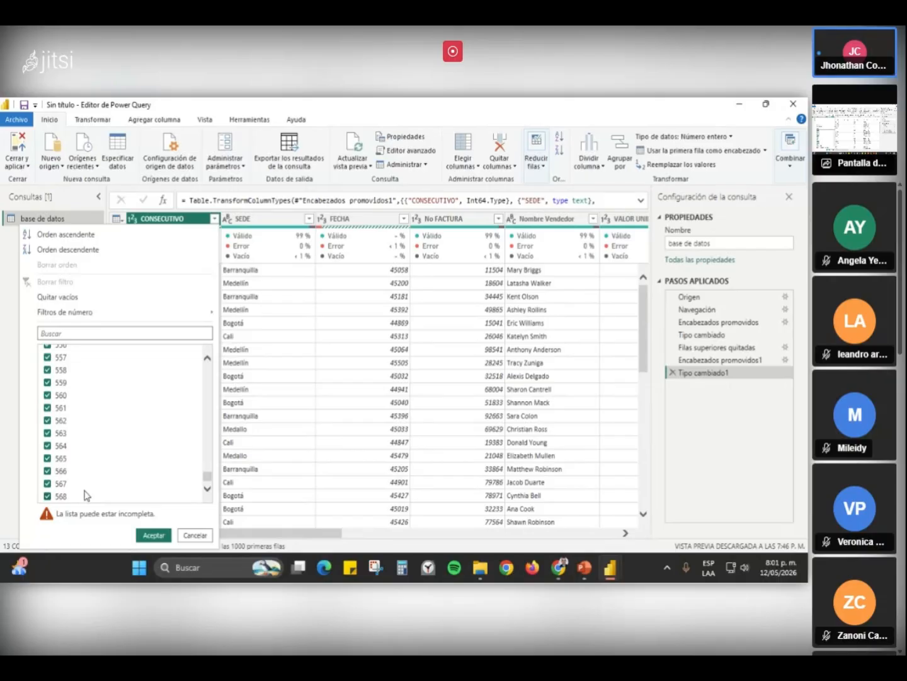
click(254, 328)
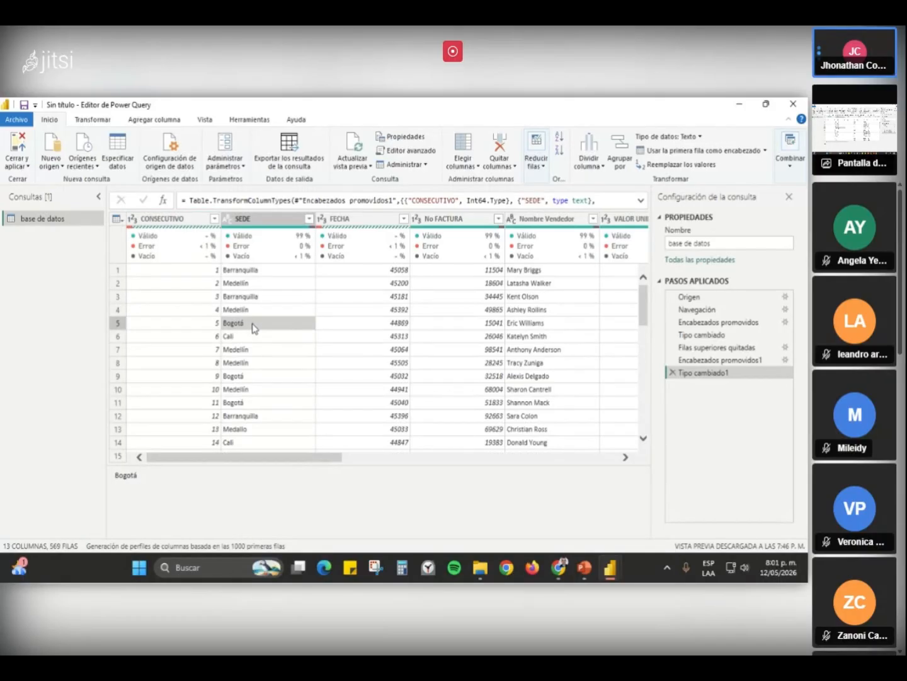
- Filter the SEDE column to exclude the (nulo) rows
click(309, 219)
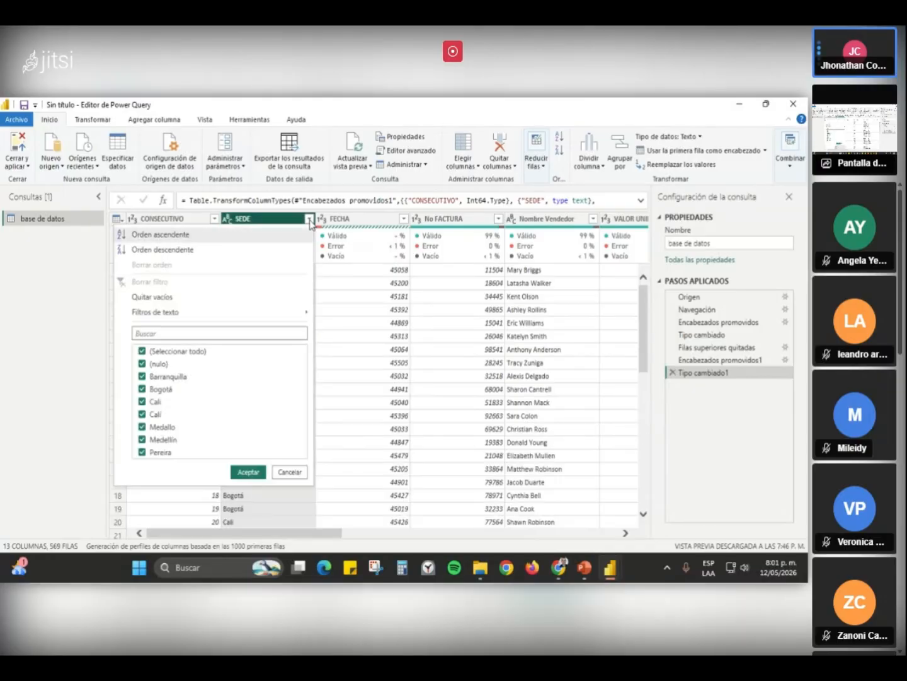
click(143, 364)
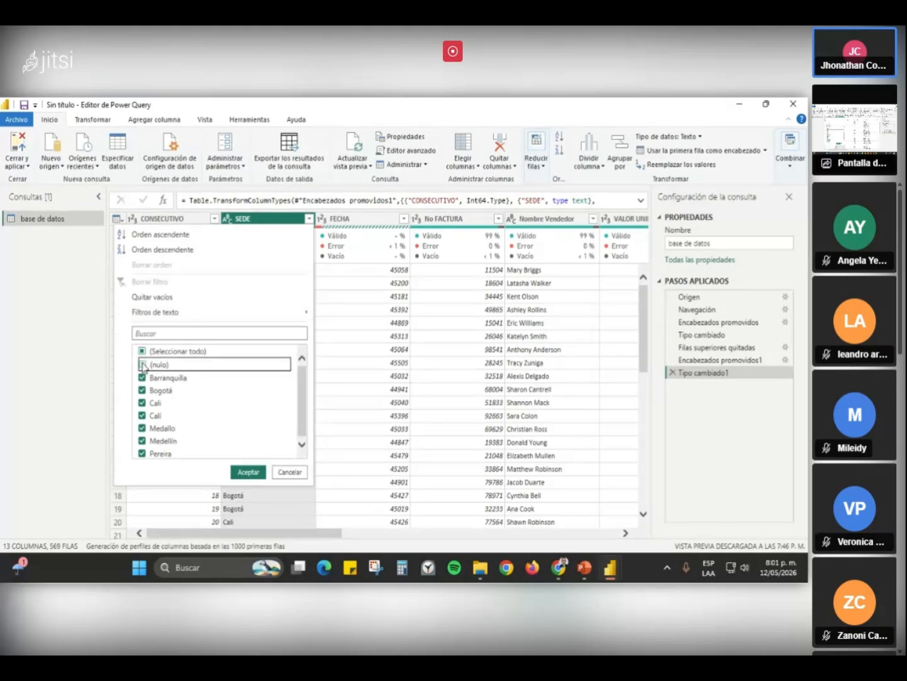
click(244, 472)
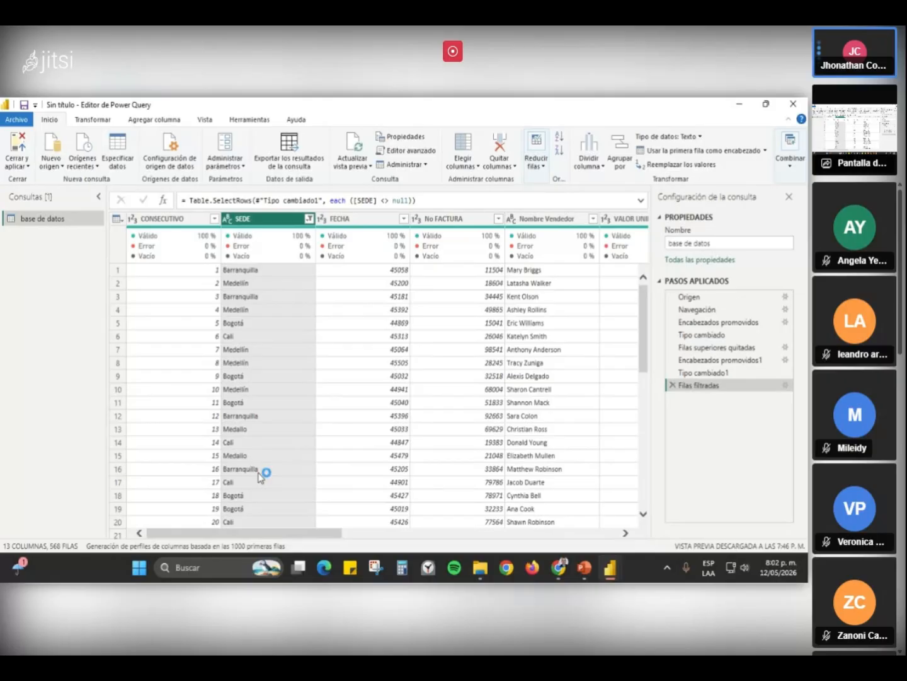
- Switch to the facturas_ficticias workbook in Excel and examine the last rows of the CONSECUTIVO and SEDE columns
click(476, 567)
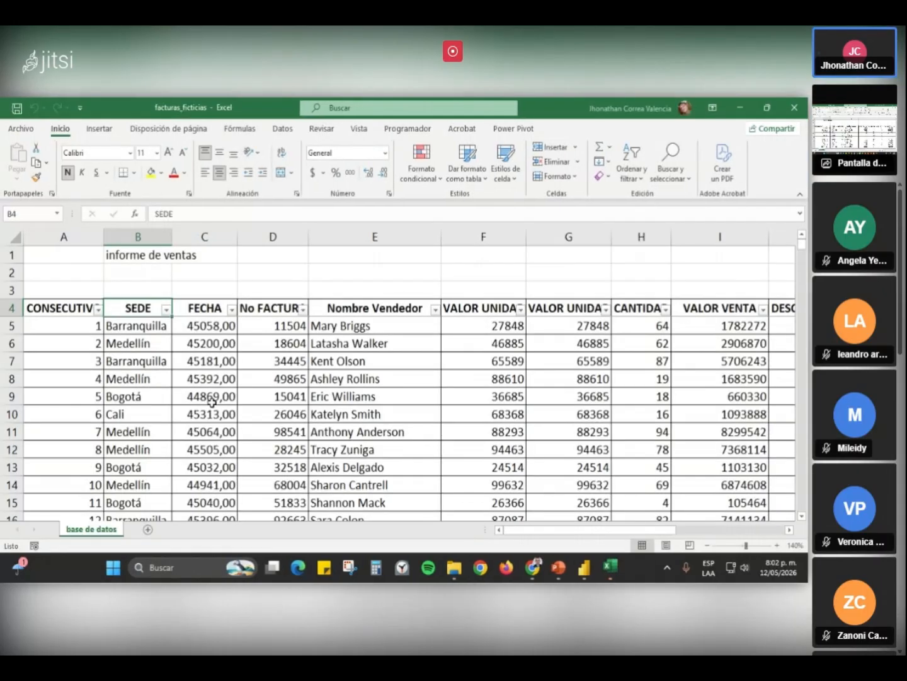
click(93, 342)
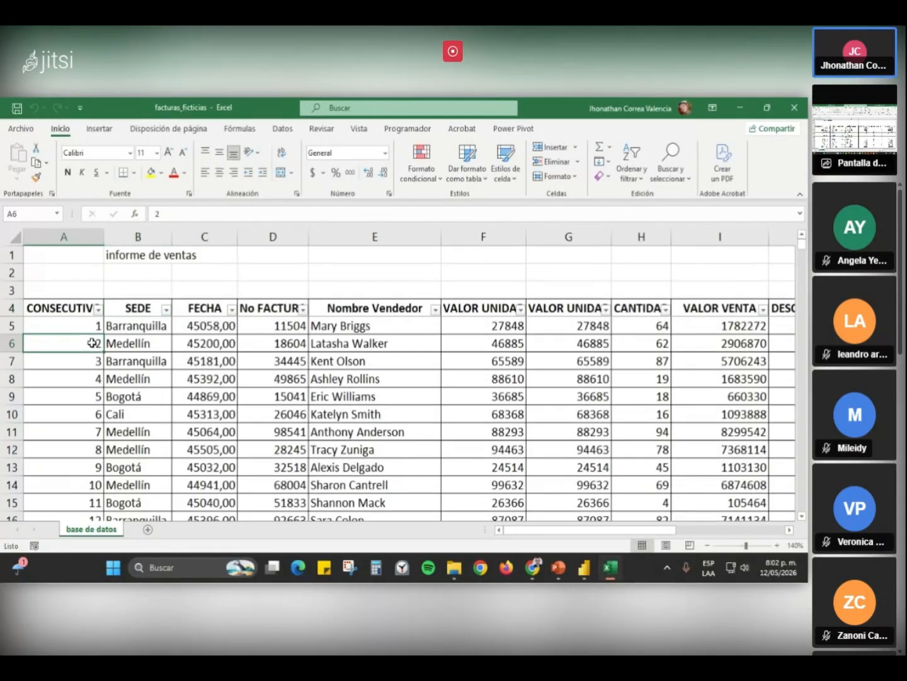
key(ctrl+Down)
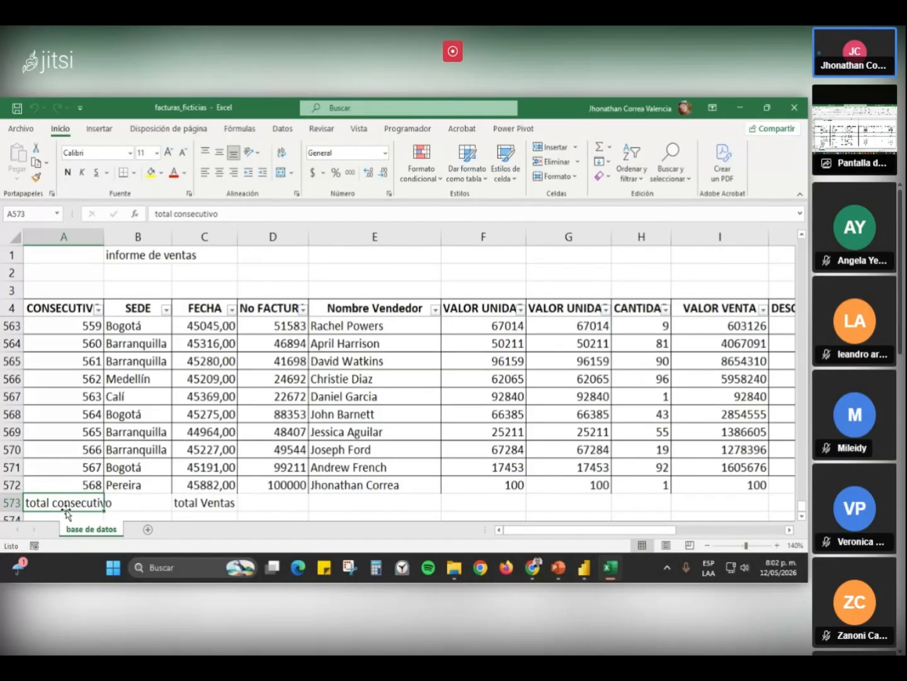
click(85, 483)
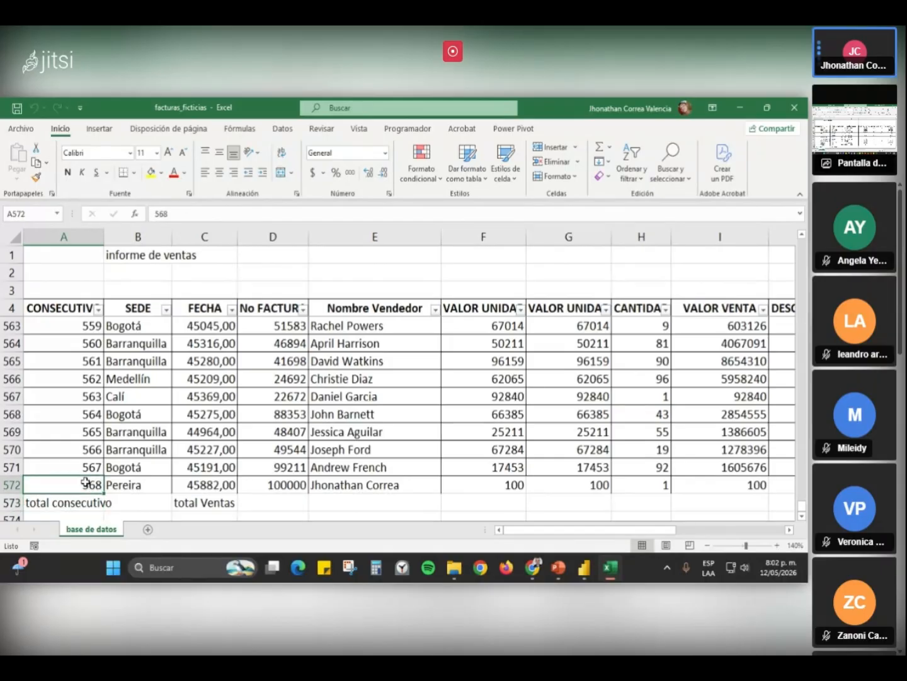
click(74, 502)
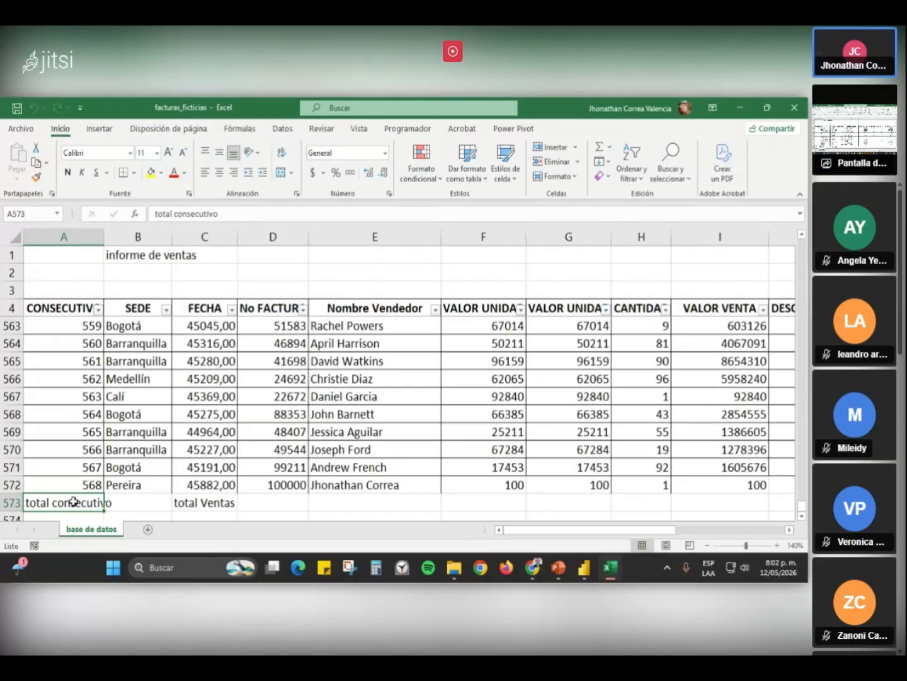
click(132, 506)
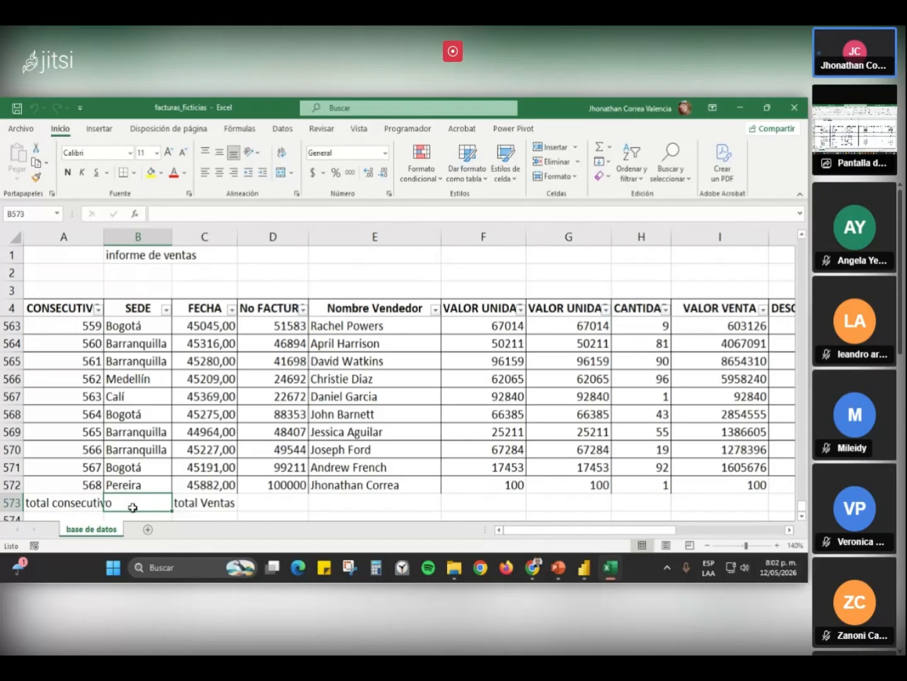
- Examine the total consecutivo row and its empty SEDE cell in the worksheet, and close the workbook
scroll(99, 488, down, 2)
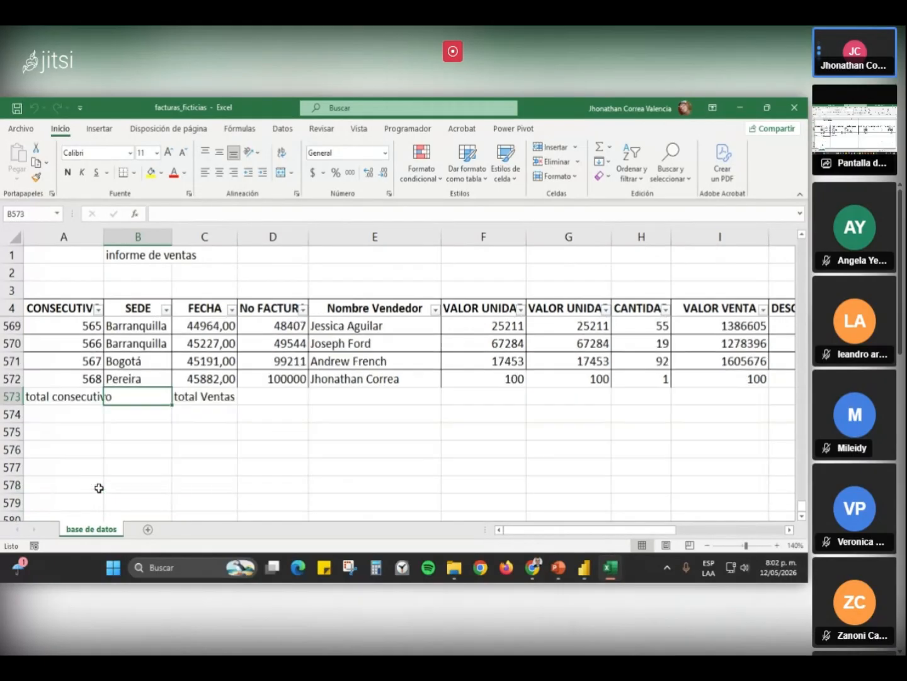
click(14, 413)
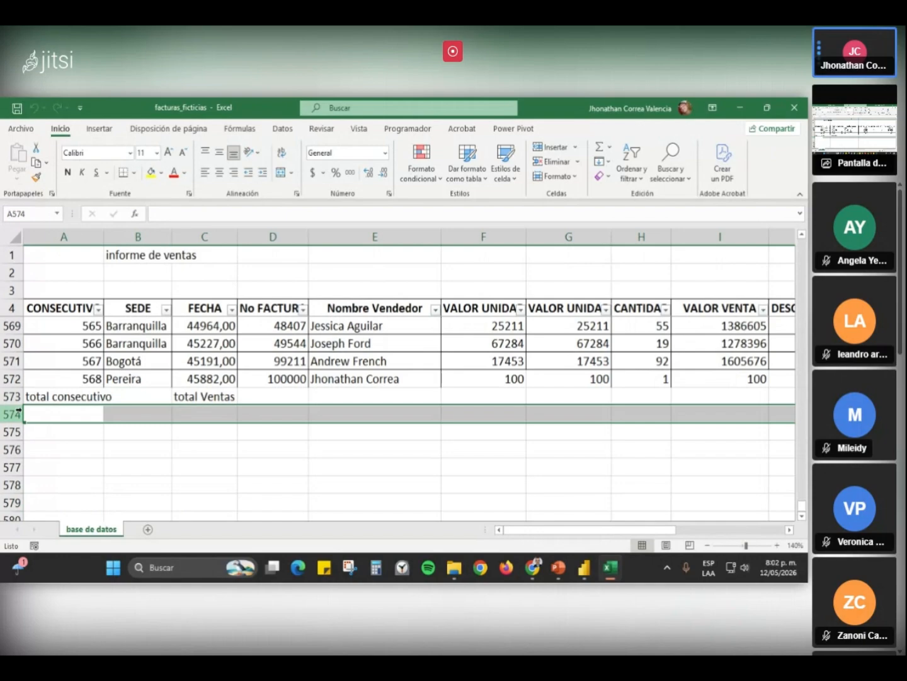
click(132, 396)
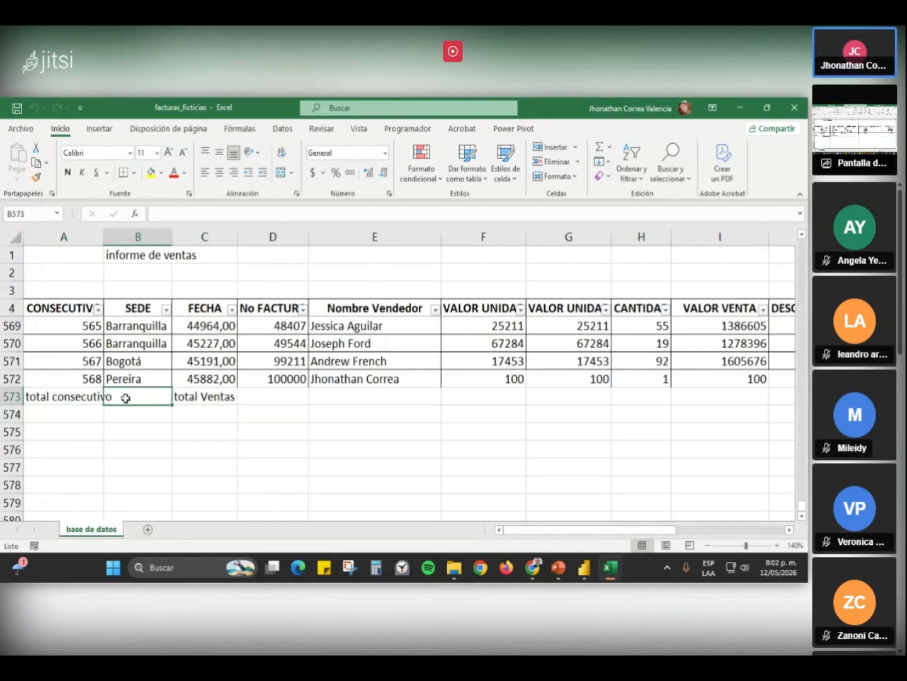
click(44, 392)
click(140, 393)
click(4, 396)
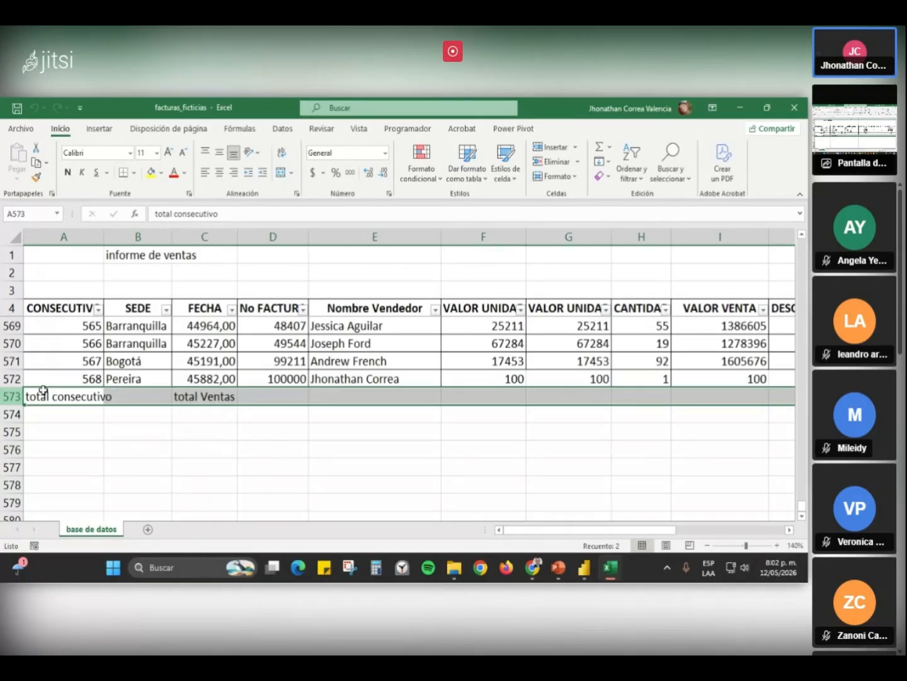
click(794, 109)
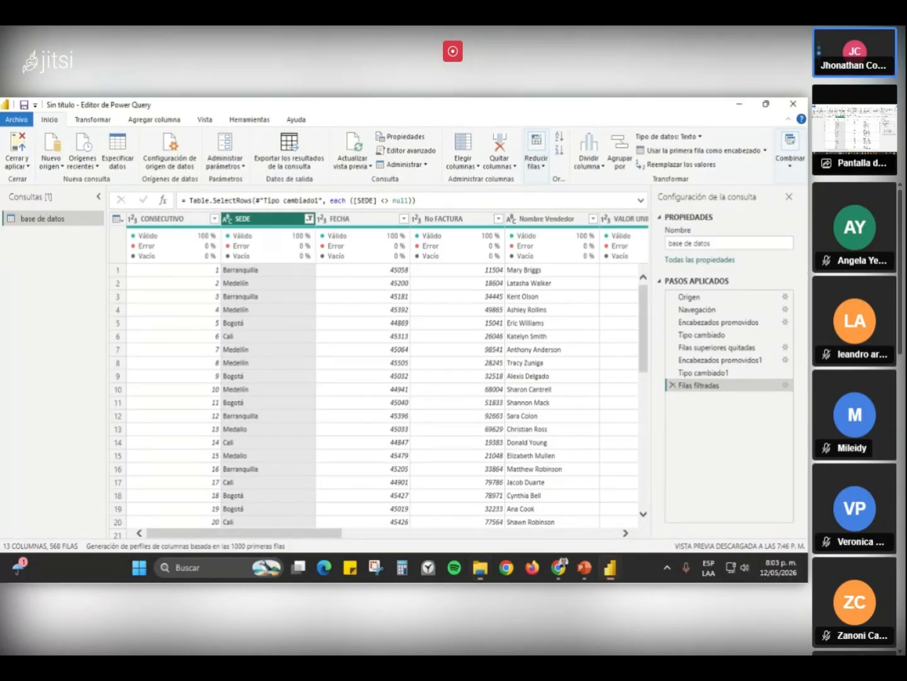
- Recheck the CONSECUTIVO column's filter values in Power Query through the end of the list
click(210, 220)
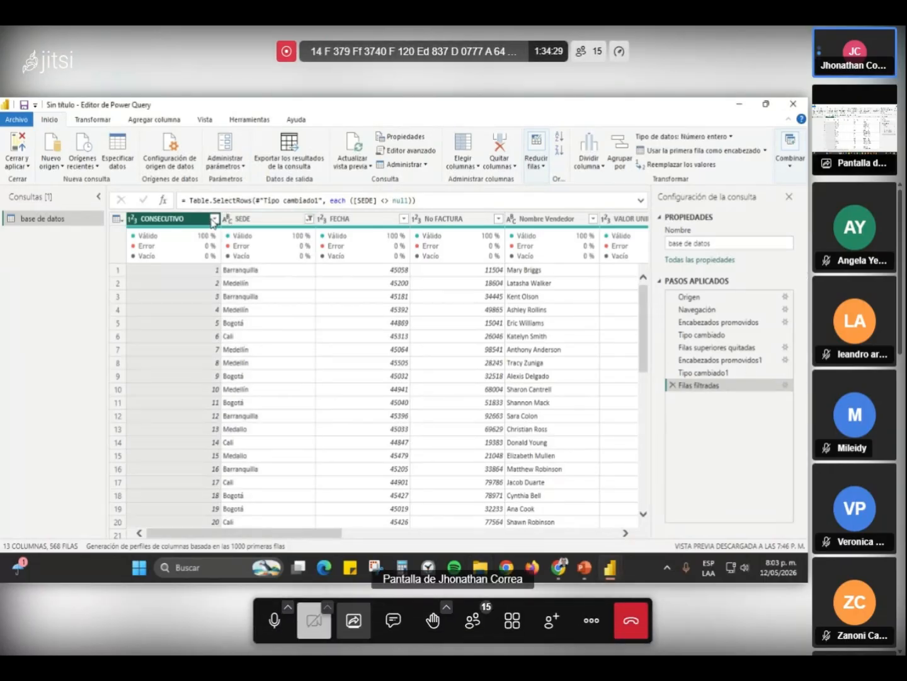
click(214, 218)
drag(209, 369, 207, 502)
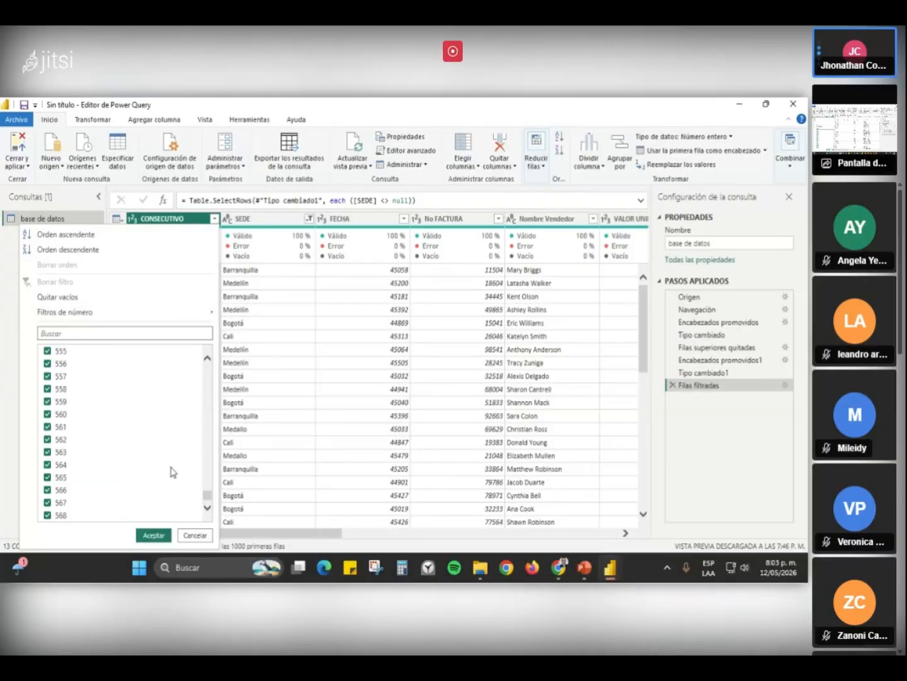
click(280, 271)
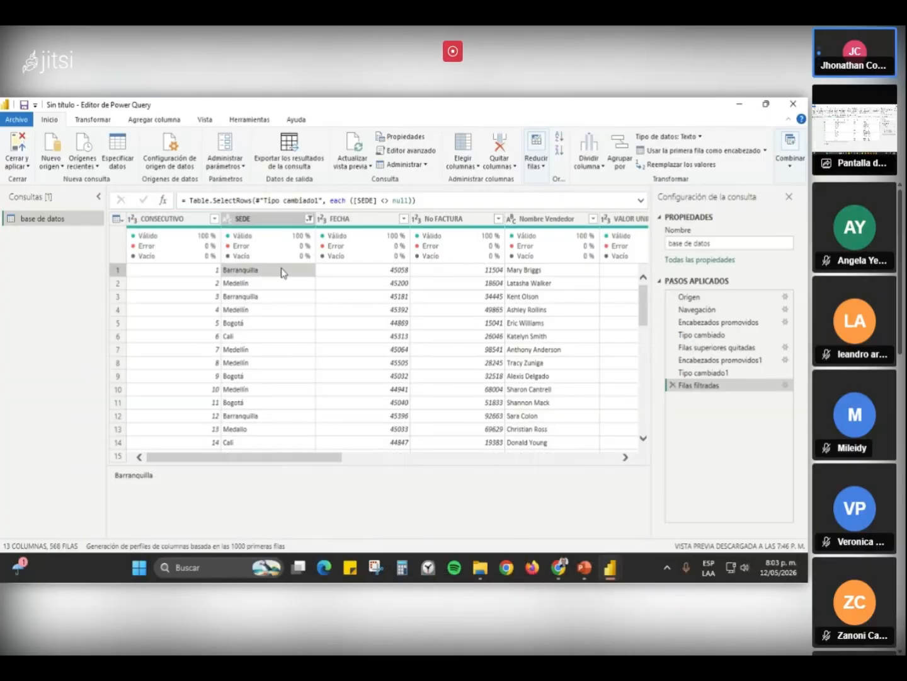
- Review the SEDE column's filter values and check the Jitsi meeting's chat and participant list
click(309, 218)
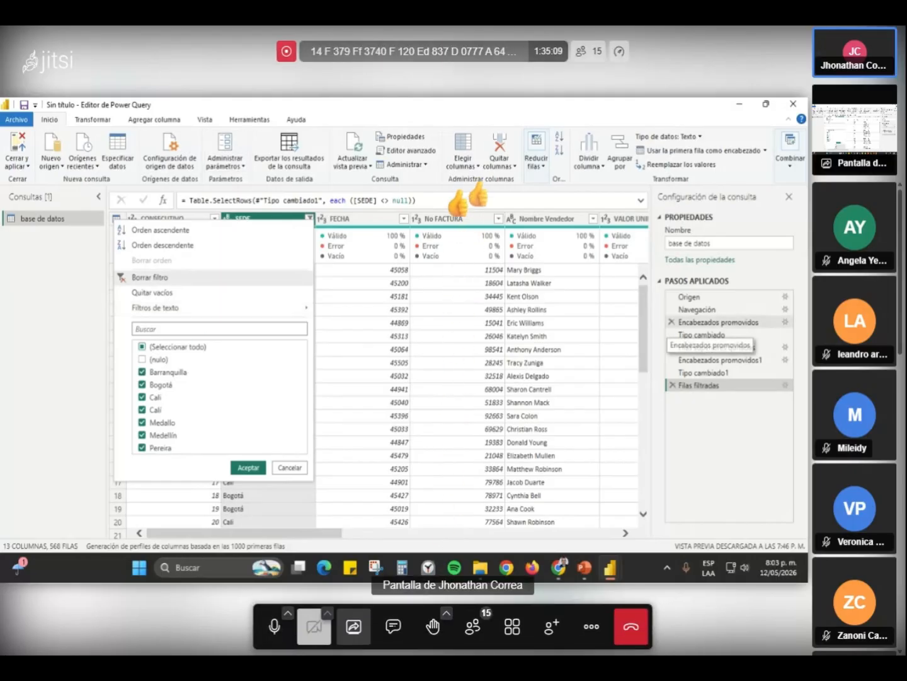
click(393, 620)
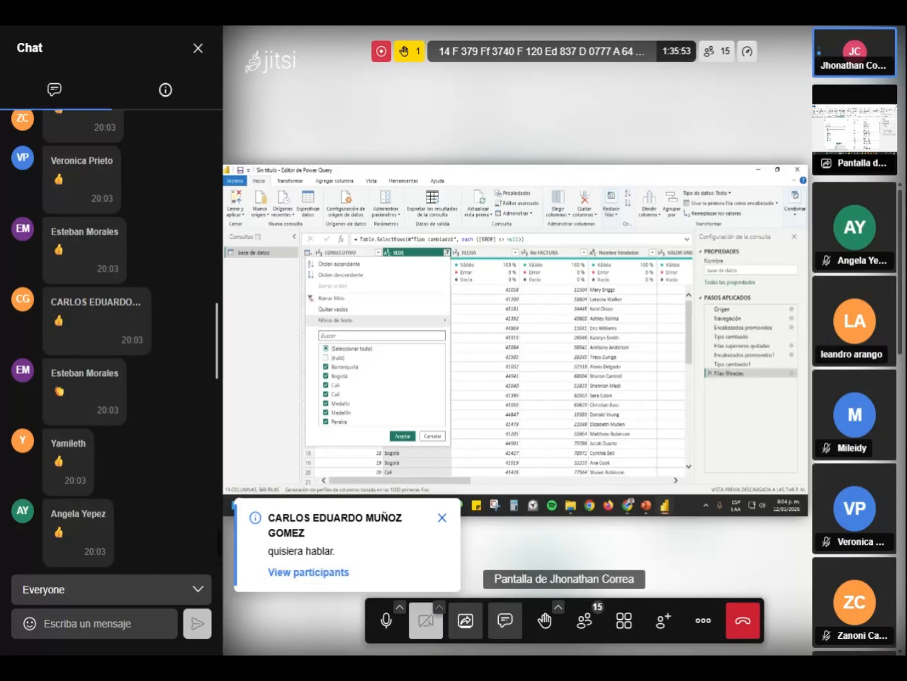
click(198, 48)
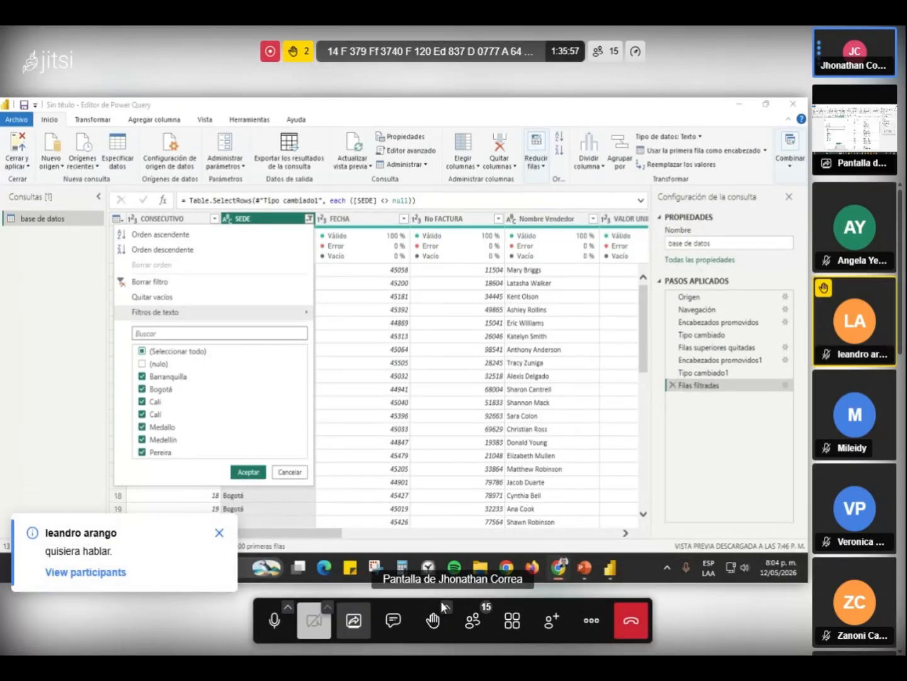
click(473, 619)
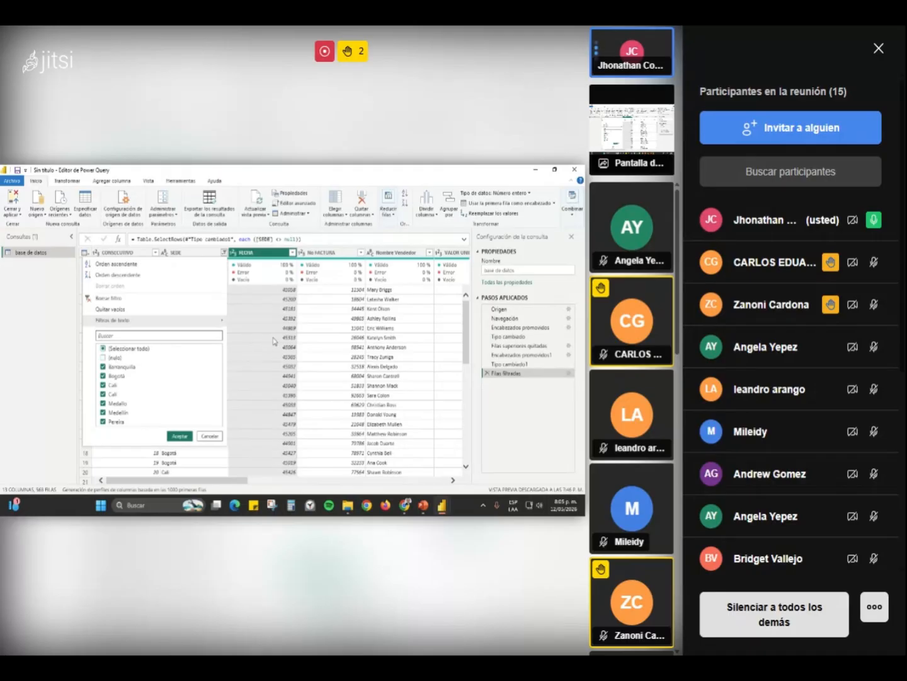
click(258, 280)
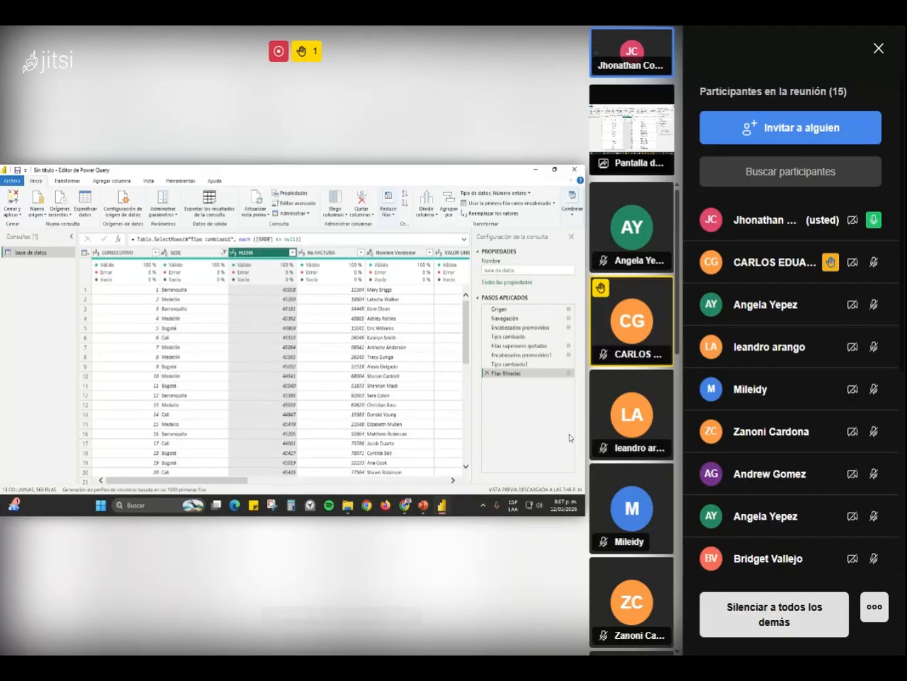
- Stop the Jitsi meeting recording and dismiss the recording notifications
click(470, 632)
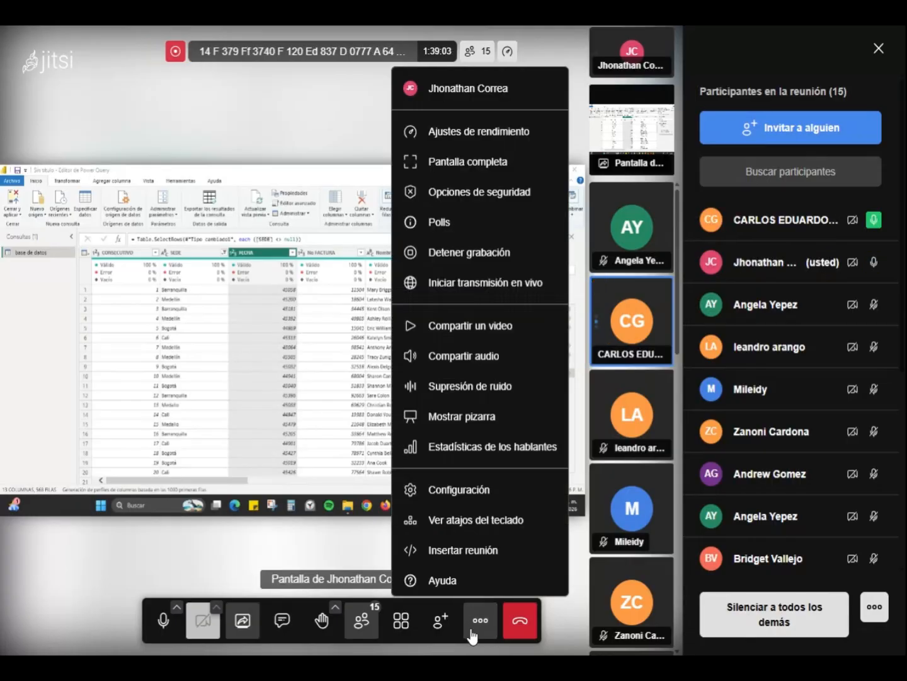
click(471, 634)
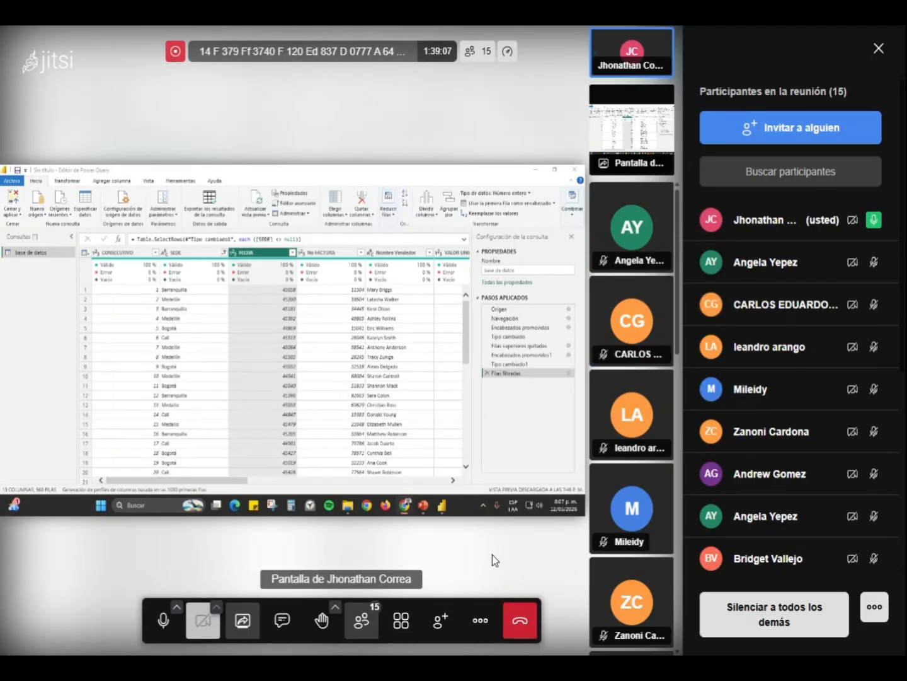
click(483, 636)
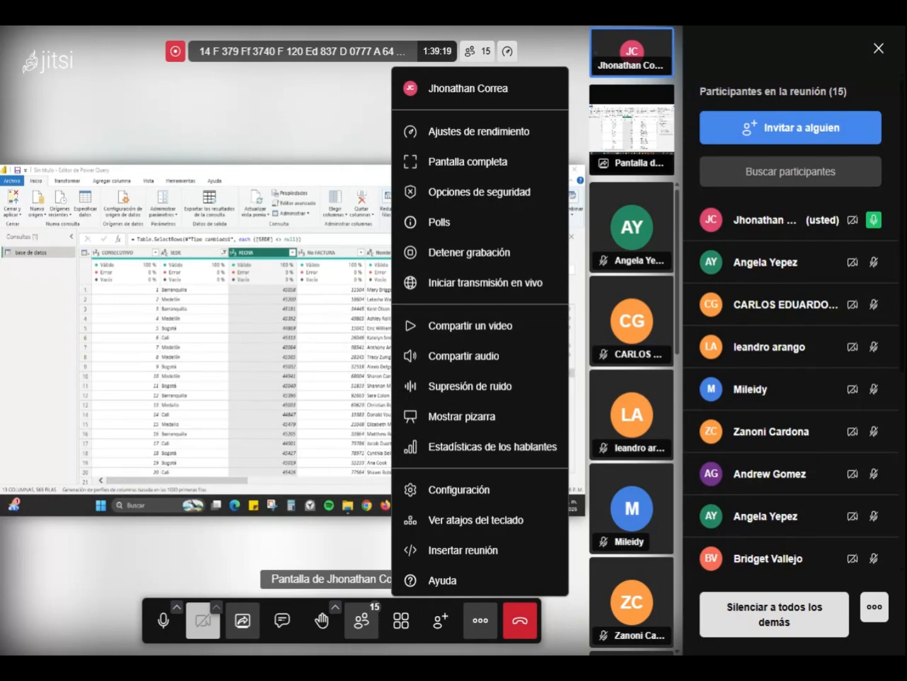
click(446, 252)
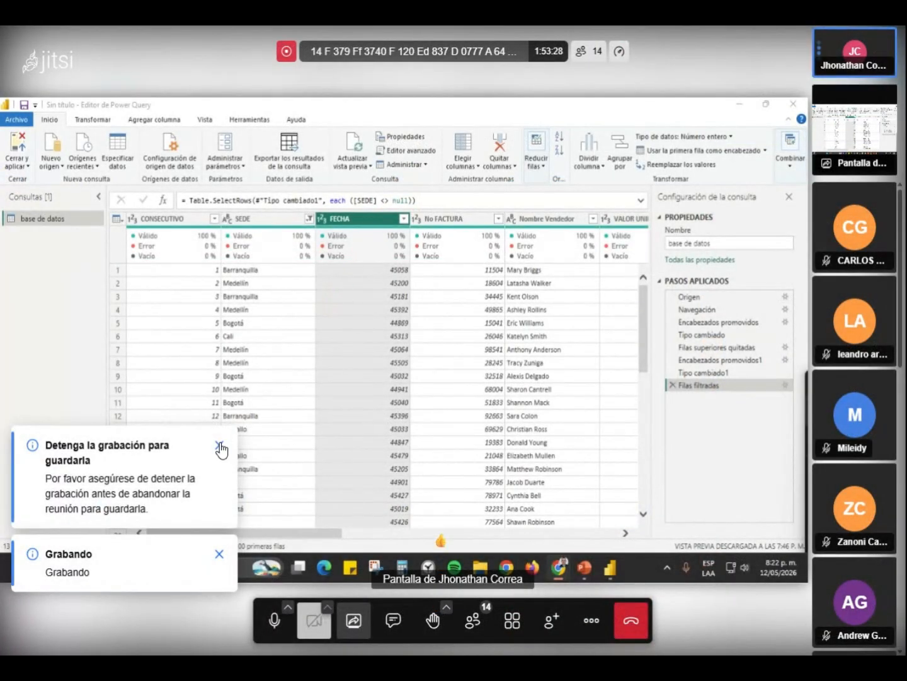
click(221, 449)
click(218, 556)
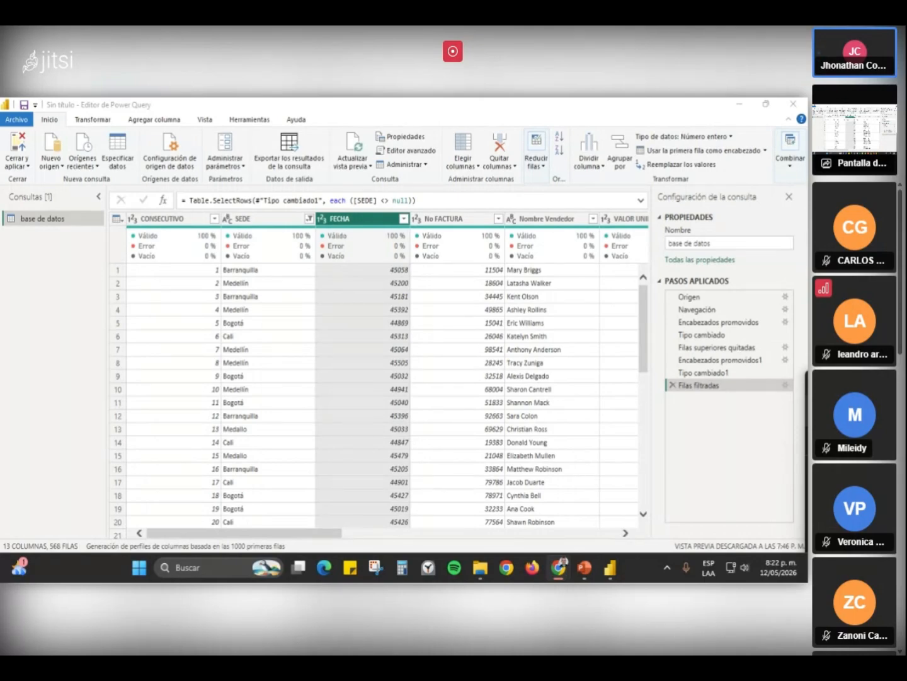
- Check the column profiling scope options and review the SEDE column's filter values
click(234, 546)
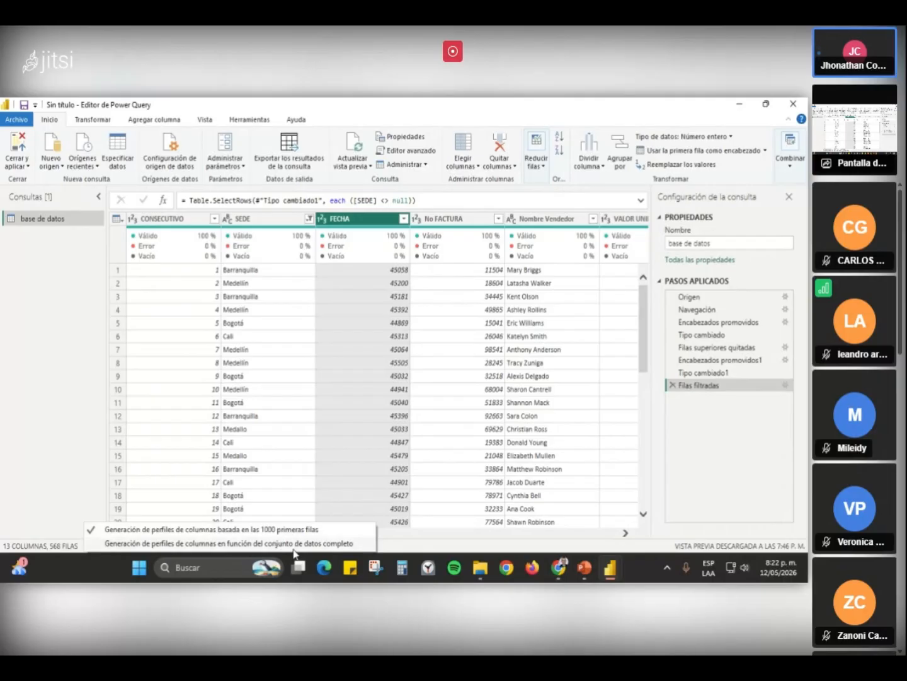
click(356, 416)
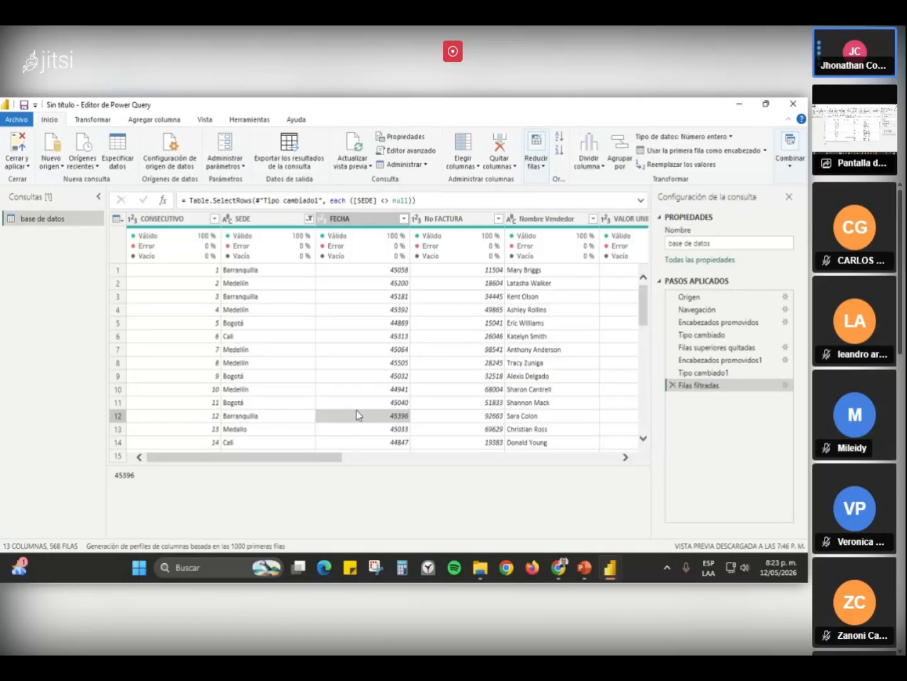
click(306, 219)
click(309, 219)
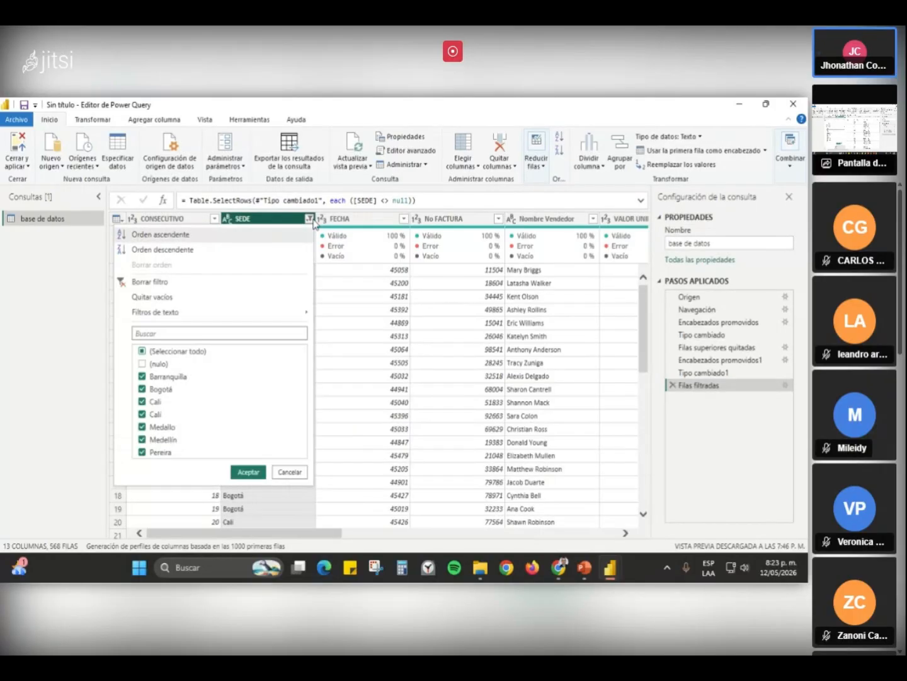
click(348, 262)
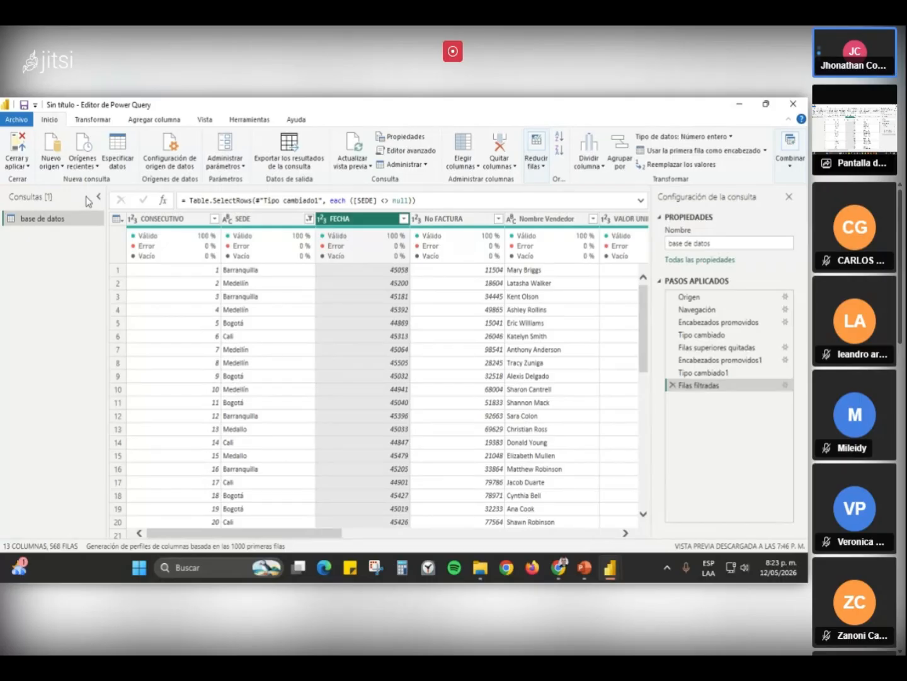
click(193, 220)
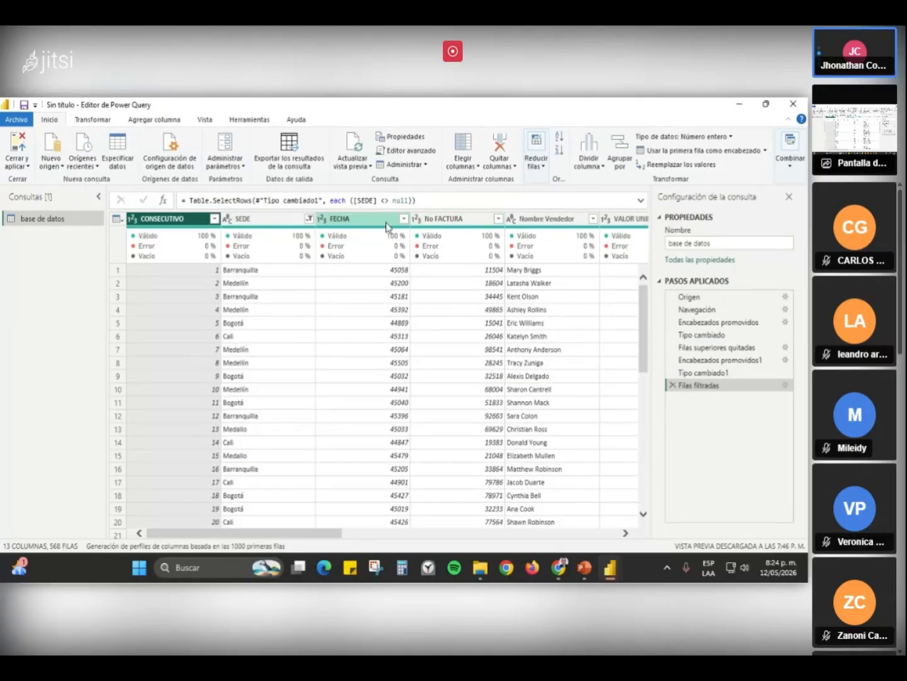
- Remove the CONSECUTIVO and No FACTURA columns from the base de datos query
ctrl+click(441, 221)
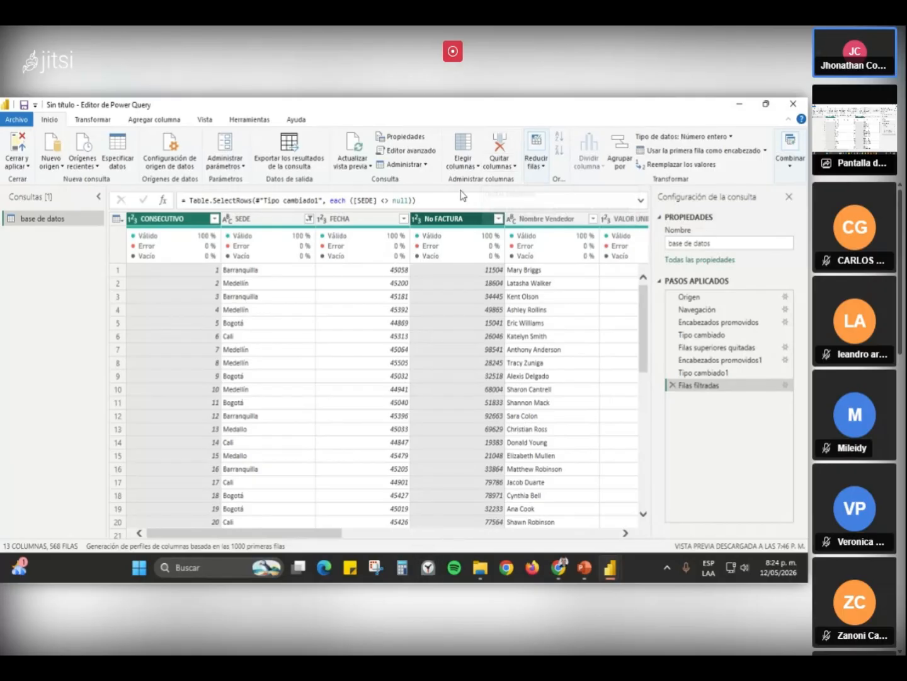
right_click(446, 222)
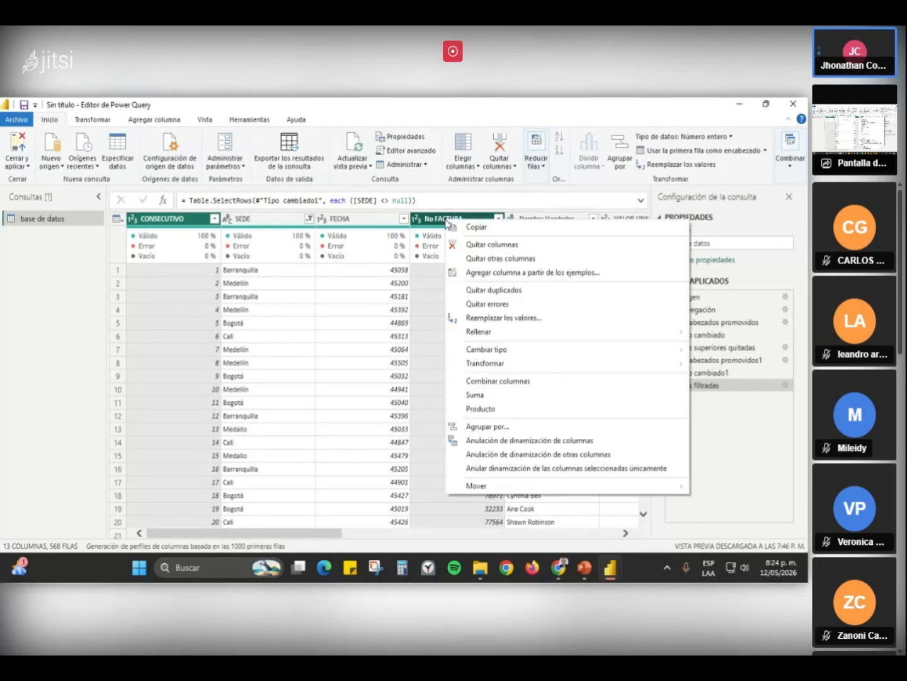
click(480, 245)
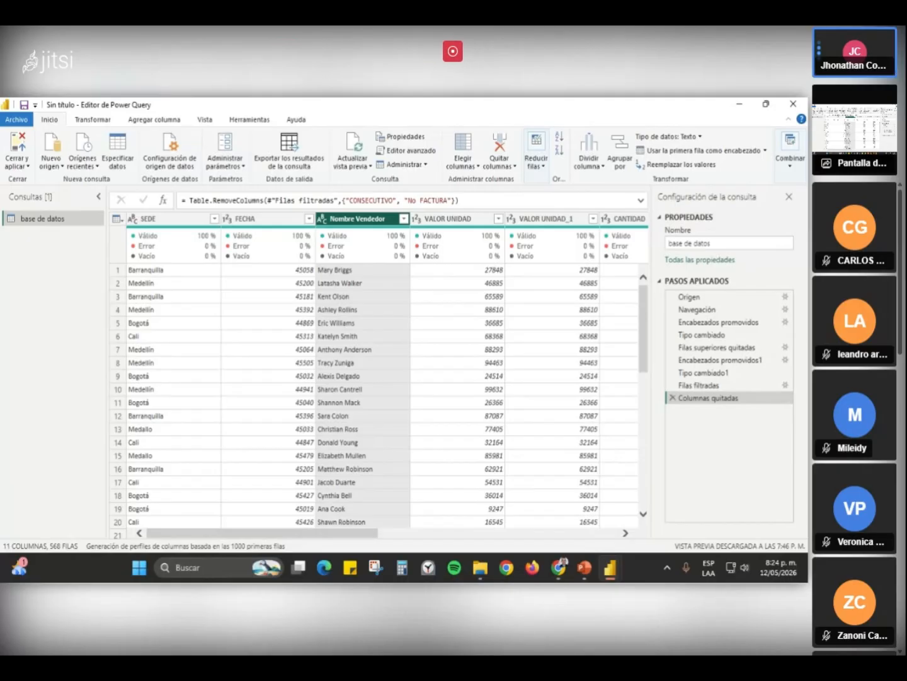
- Check the SEDE column's data type options and filter values, and inspect cells in the FECHA and Nombre Vendedor columns
click(162, 219)
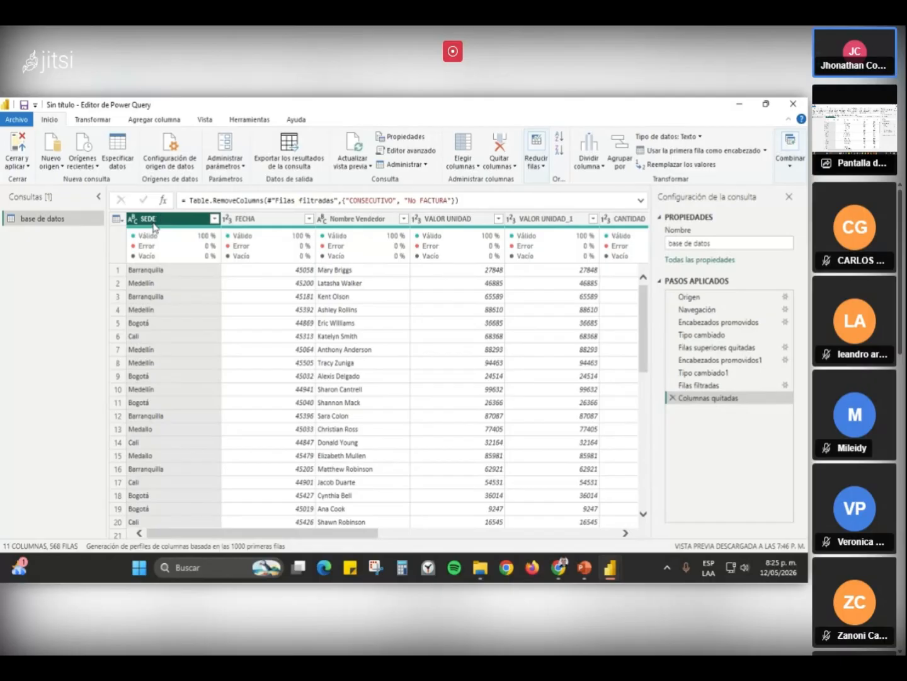
click(134, 219)
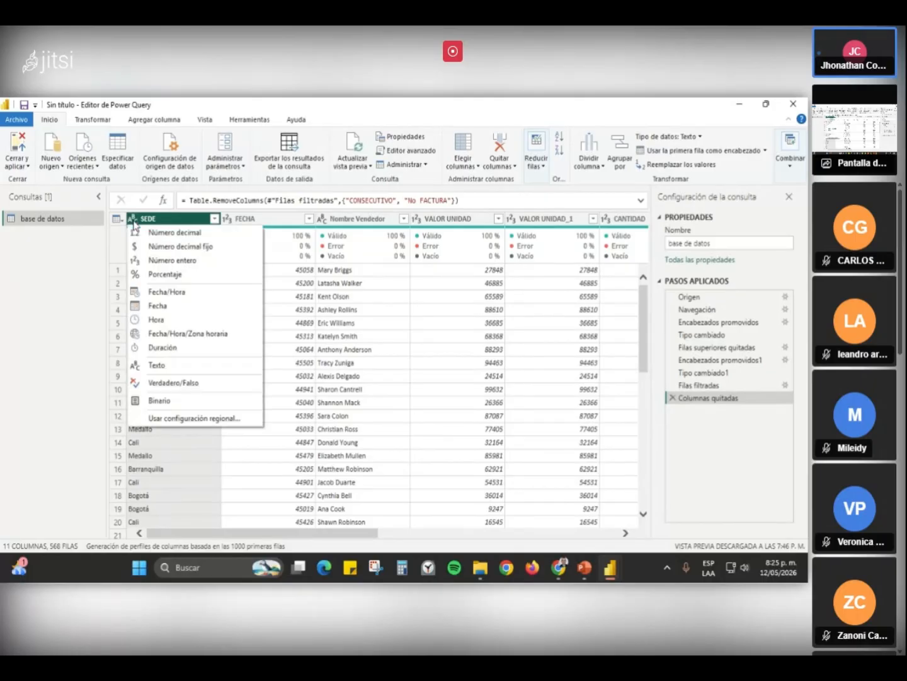
click(175, 222)
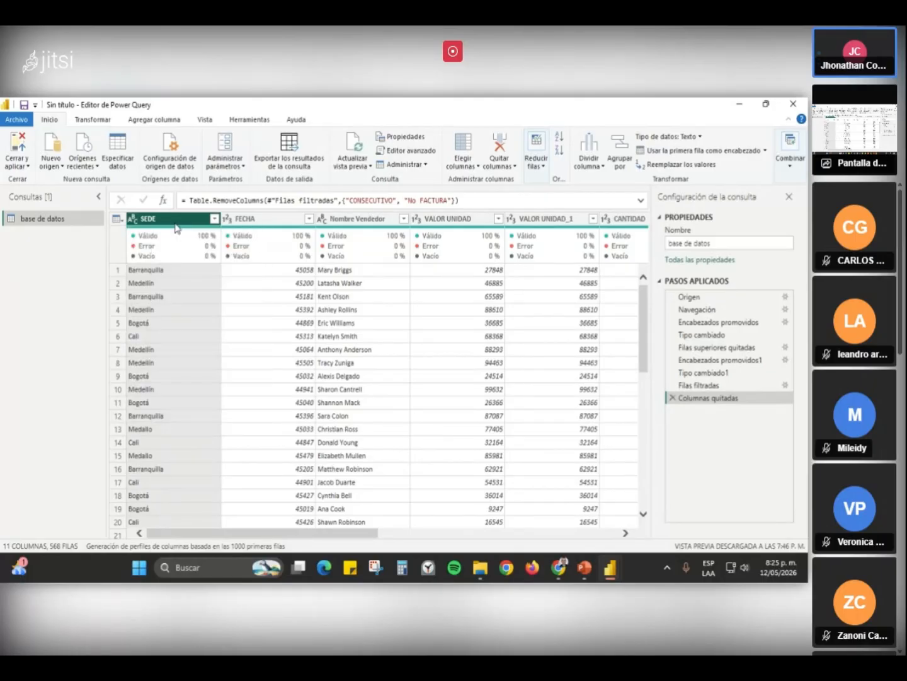
click(214, 219)
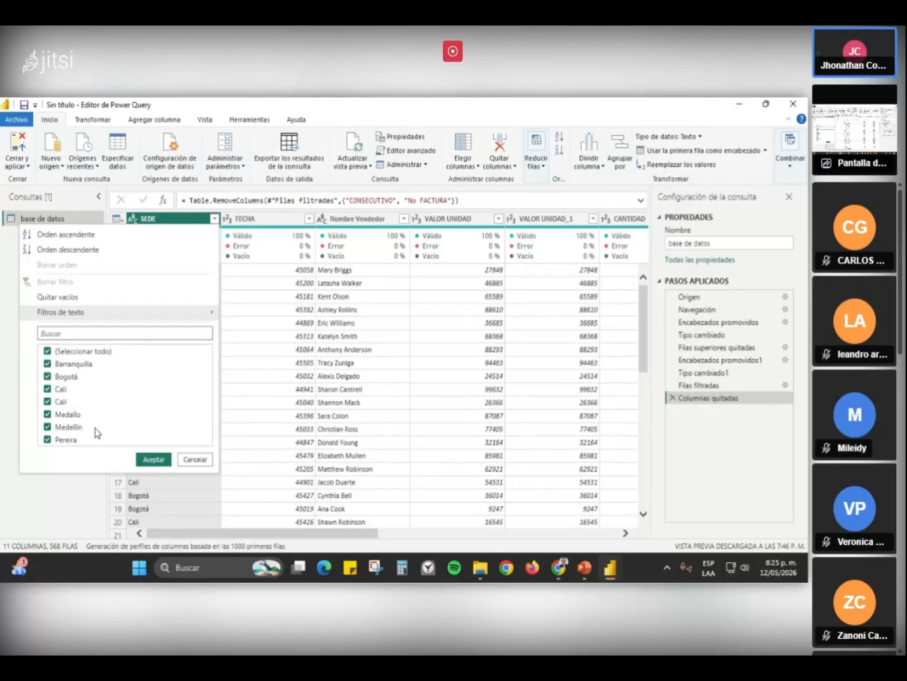
click(244, 349)
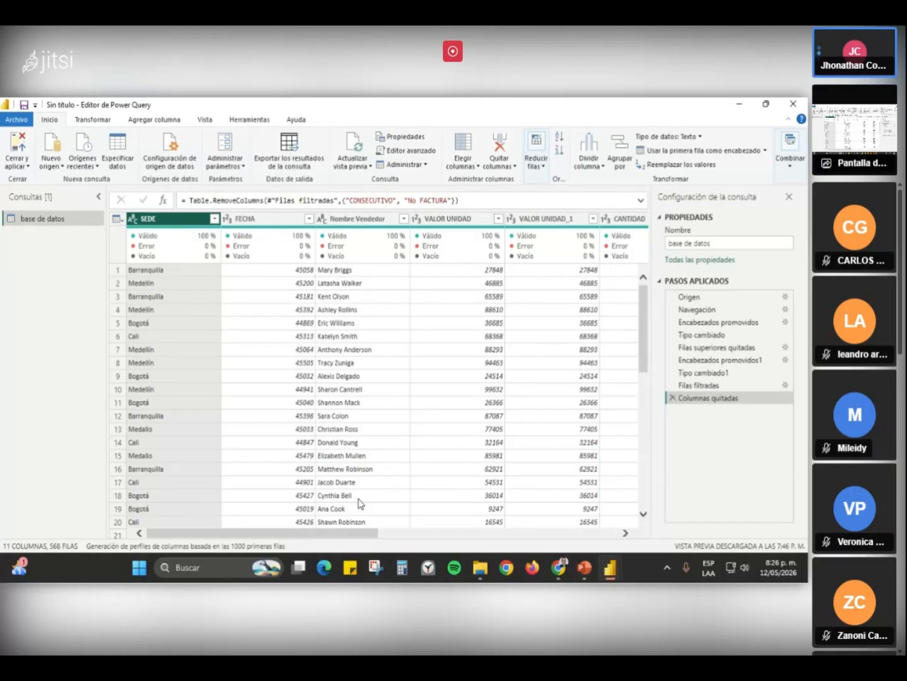
click(294, 327)
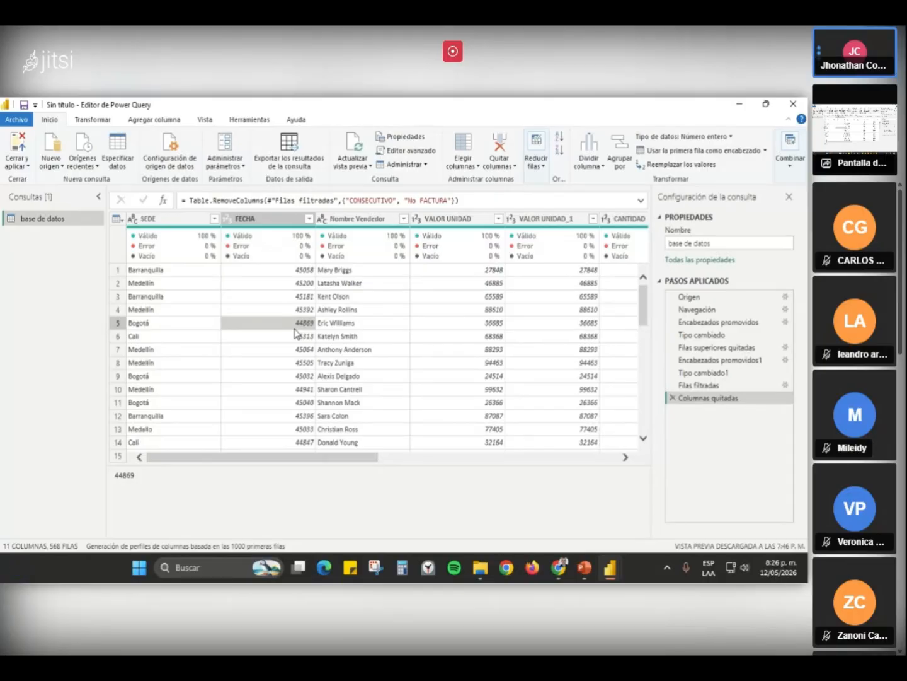
click(345, 390)
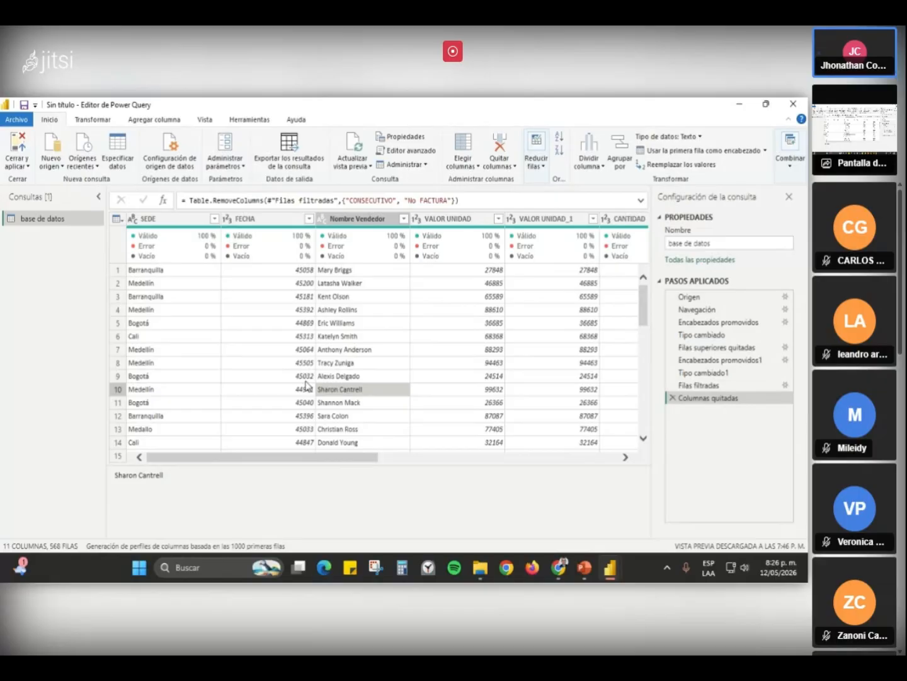
- Select the SEDE column and check the Jitsi meeting's participant list
click(157, 220)
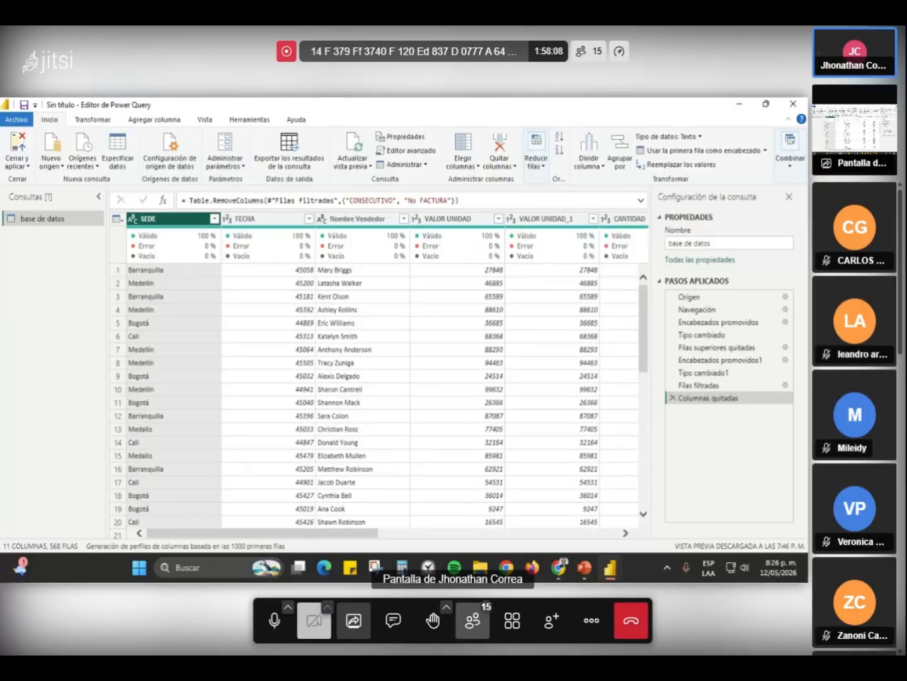
click(473, 620)
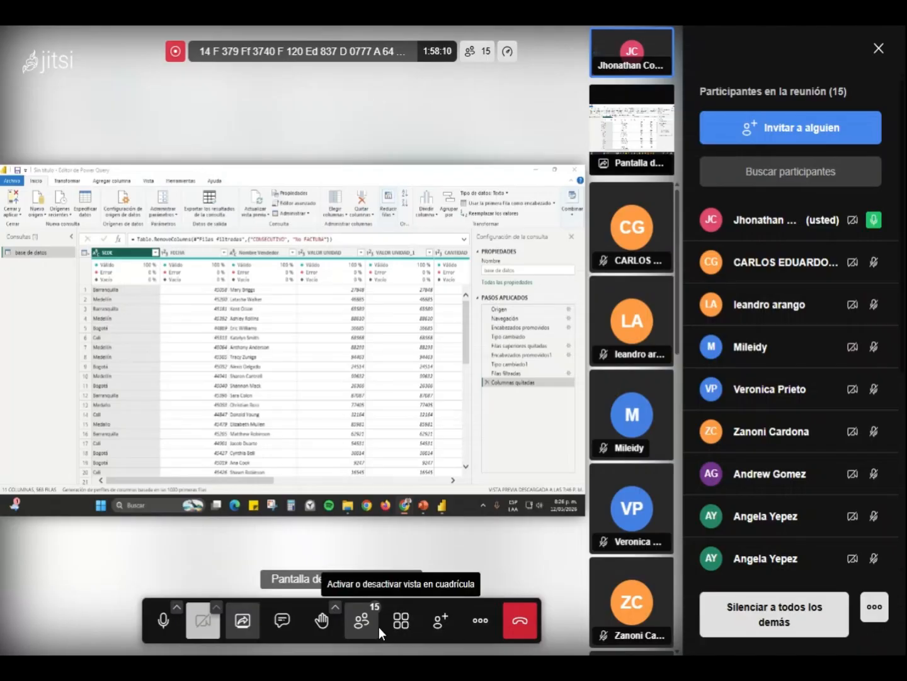
click(362, 631)
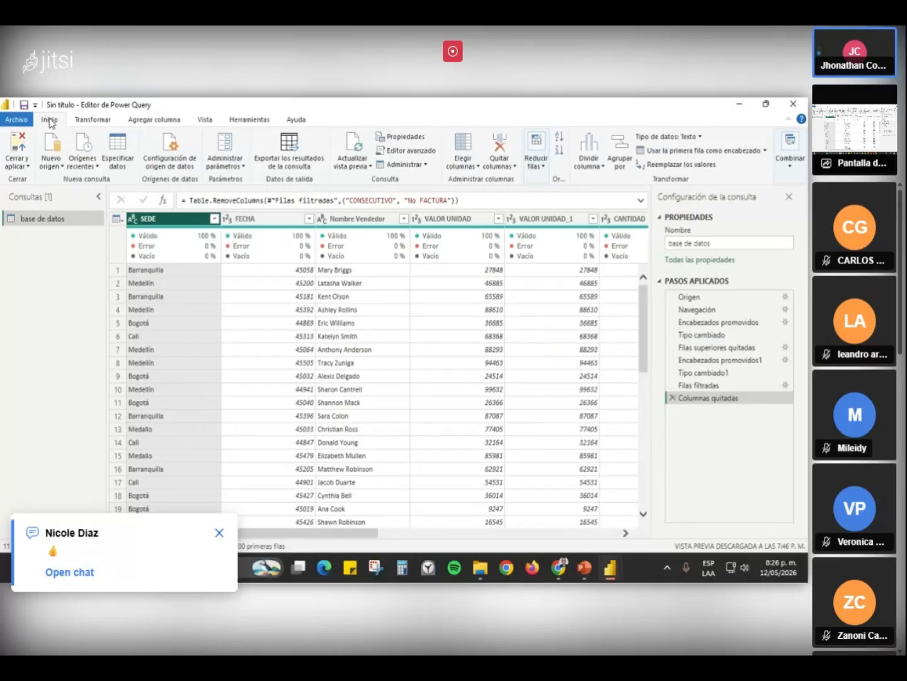
click(680, 166)
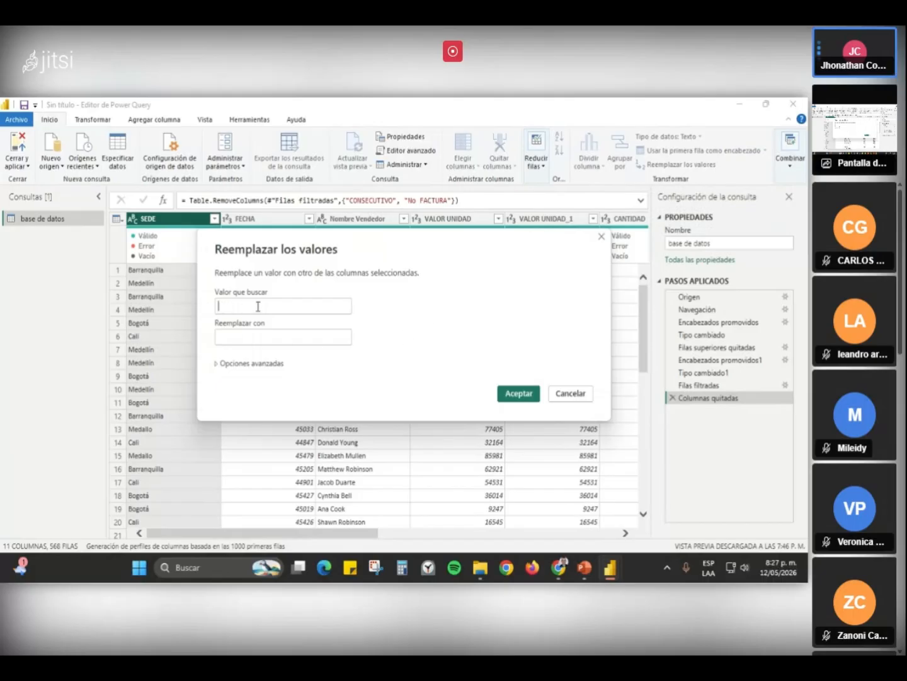
click(254, 335)
click(604, 235)
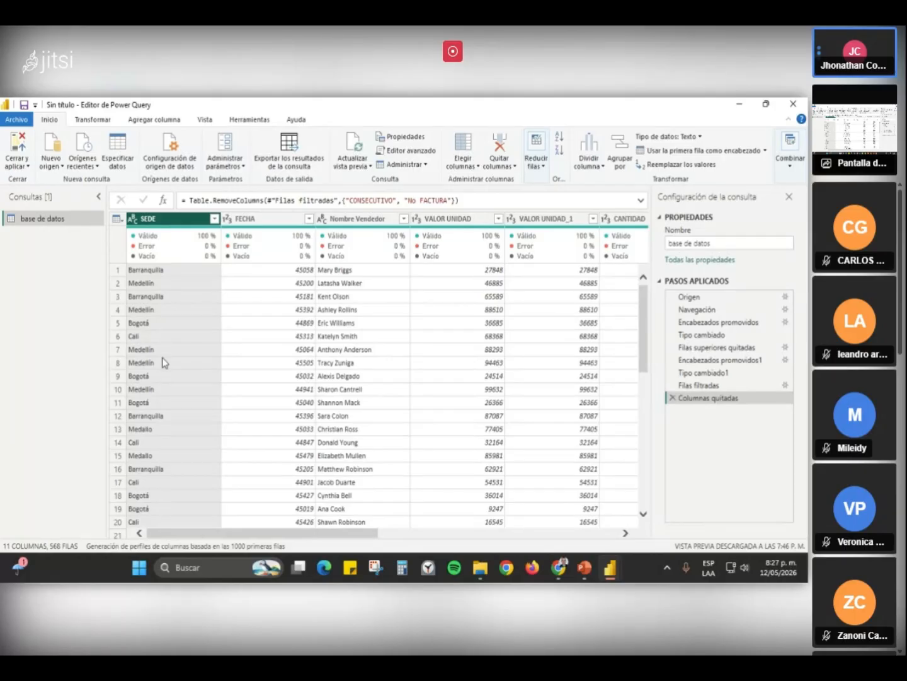
- Look through the SEDE column's rows for Medallo entries and check the operations available for such a cell
scroll(176, 352, down, 10)
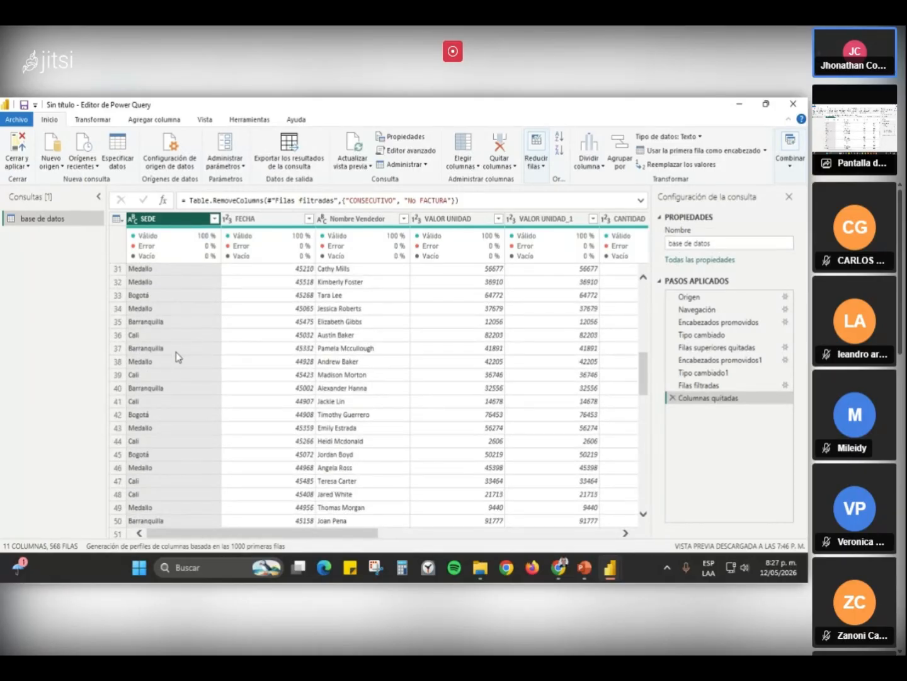
scroll(176, 352, down, 6)
scroll(176, 351, down, 8)
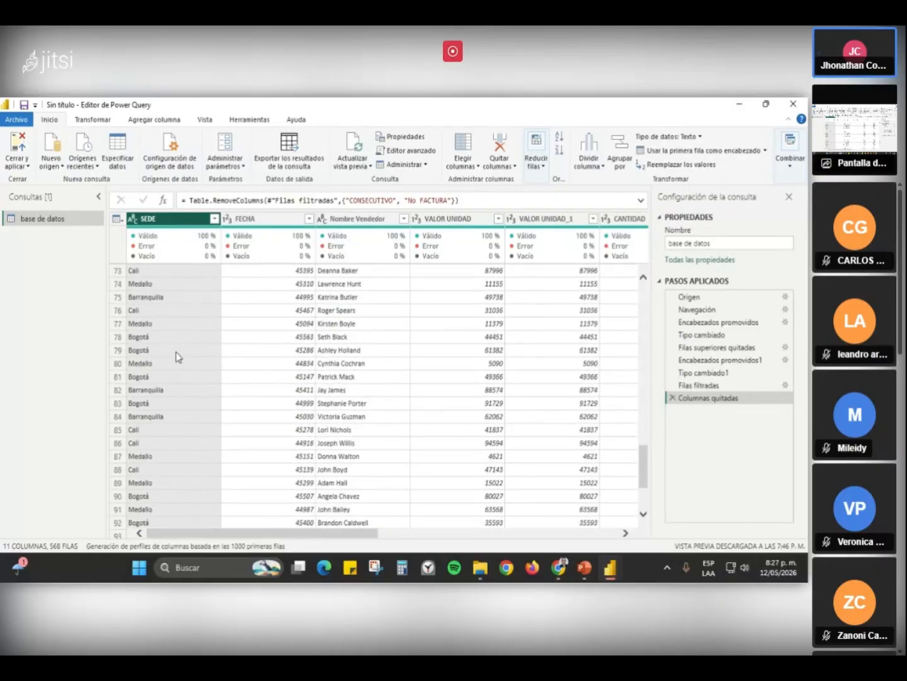
scroll(176, 352, up, 20)
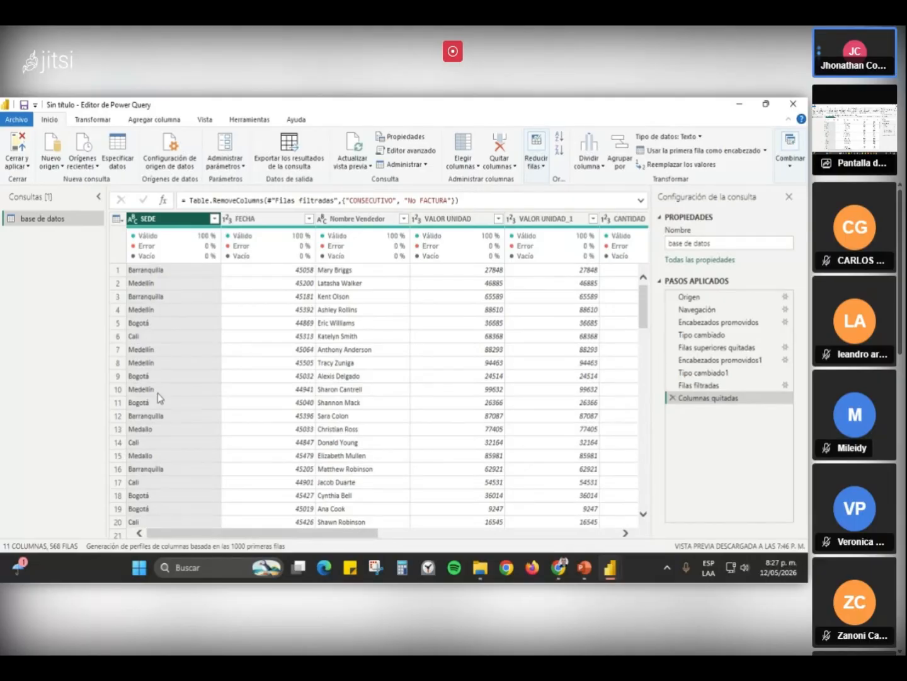
right_click(145, 431)
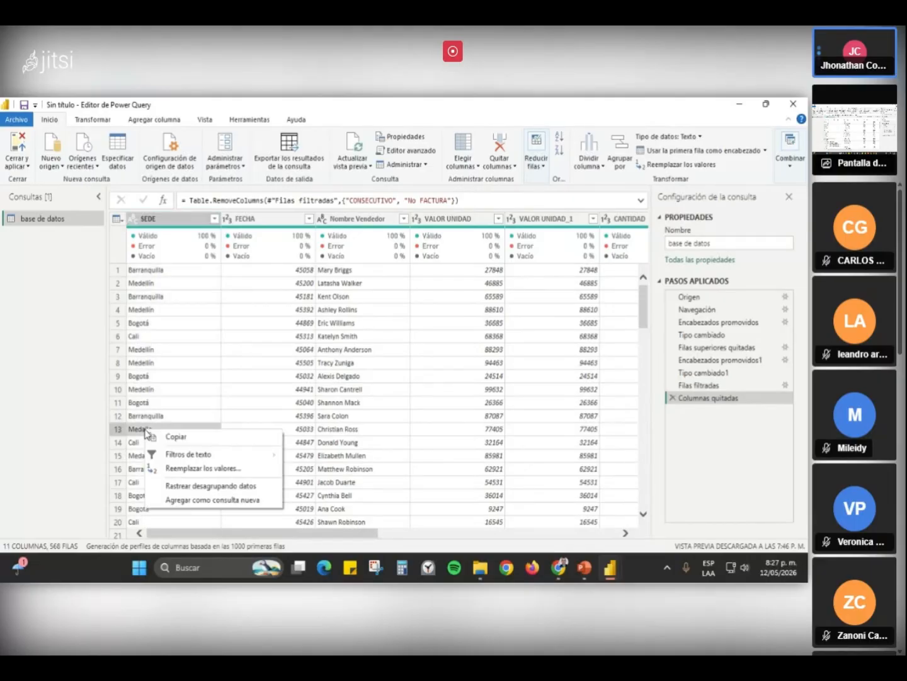
click(162, 218)
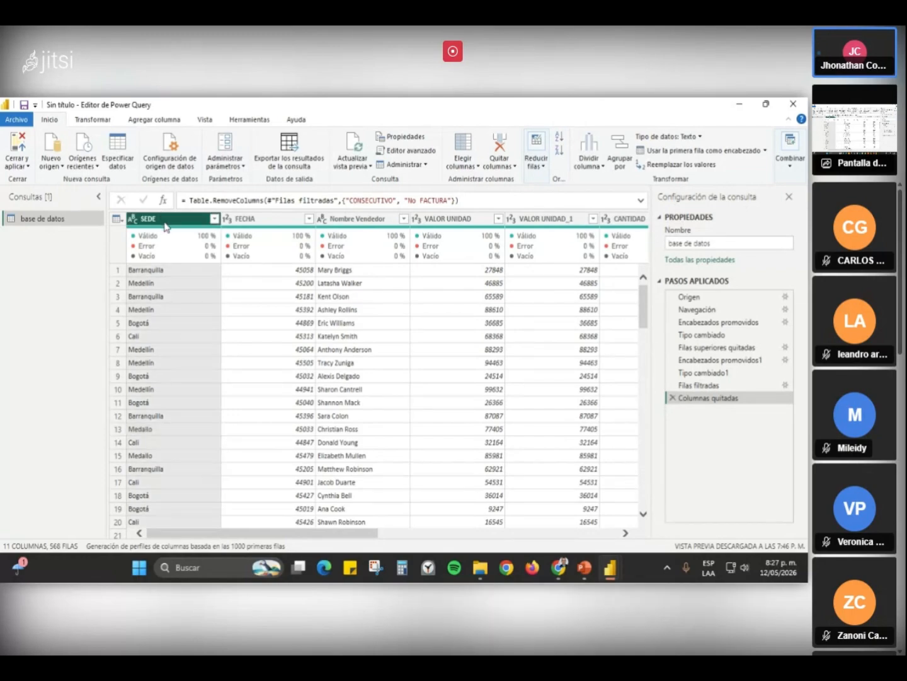
right_click(144, 431)
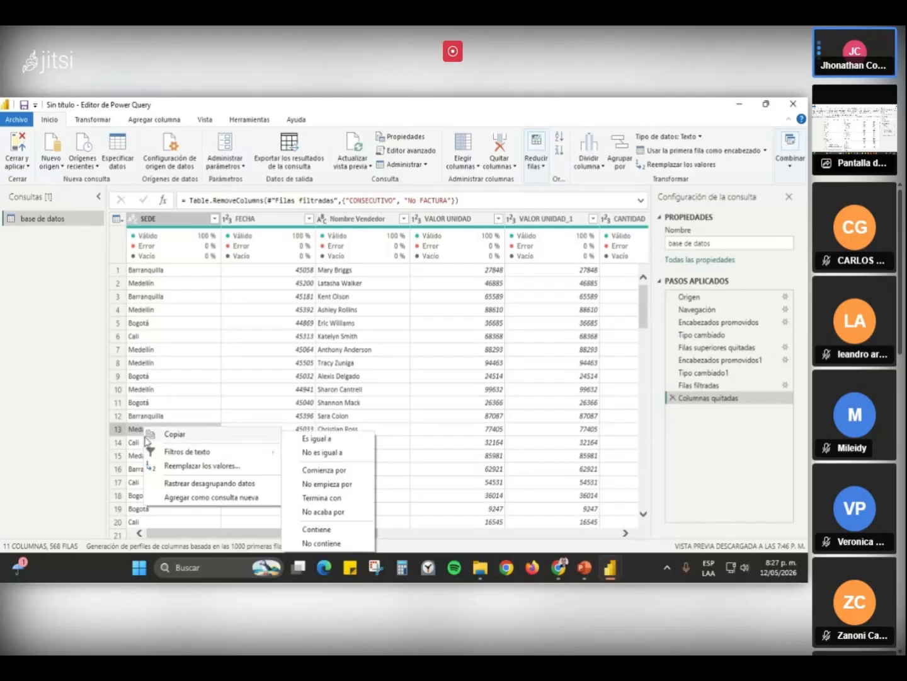
click(134, 430)
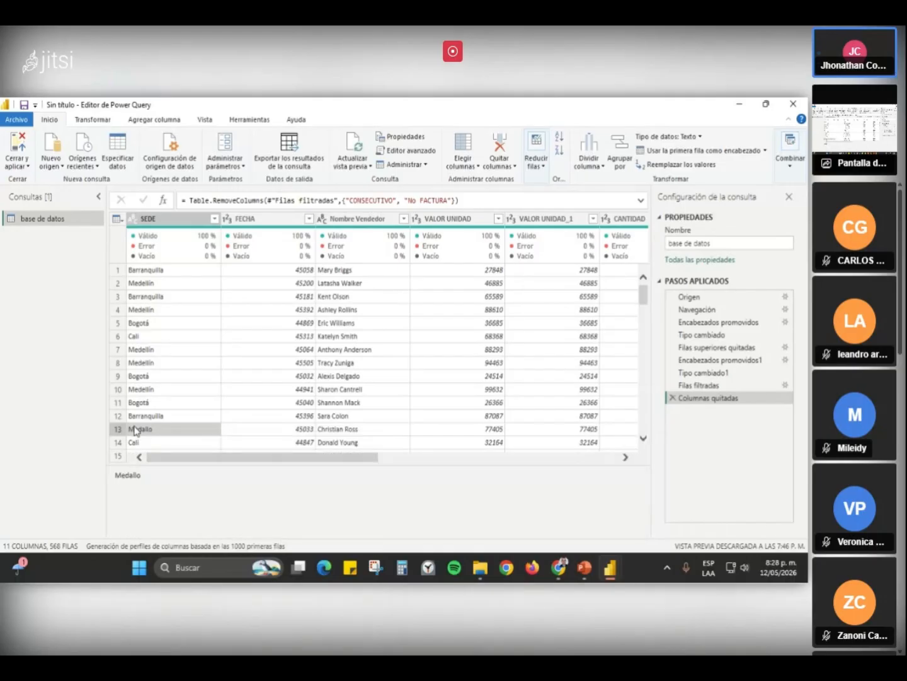
- Replace the value Medallo with Medellín in the SEDE column and check the column's filter values
right_click(135, 430)
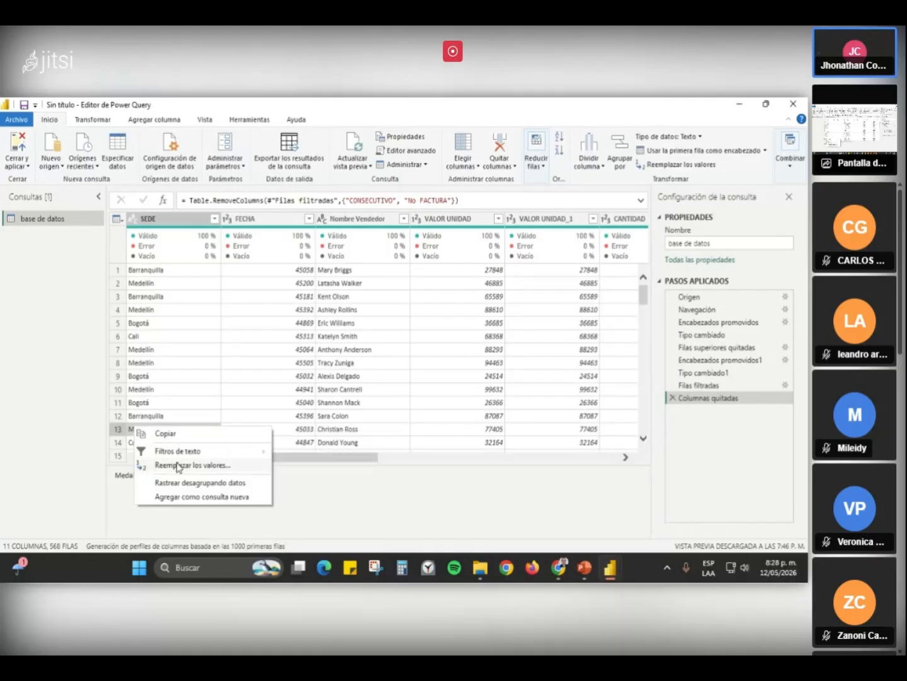
click(186, 466)
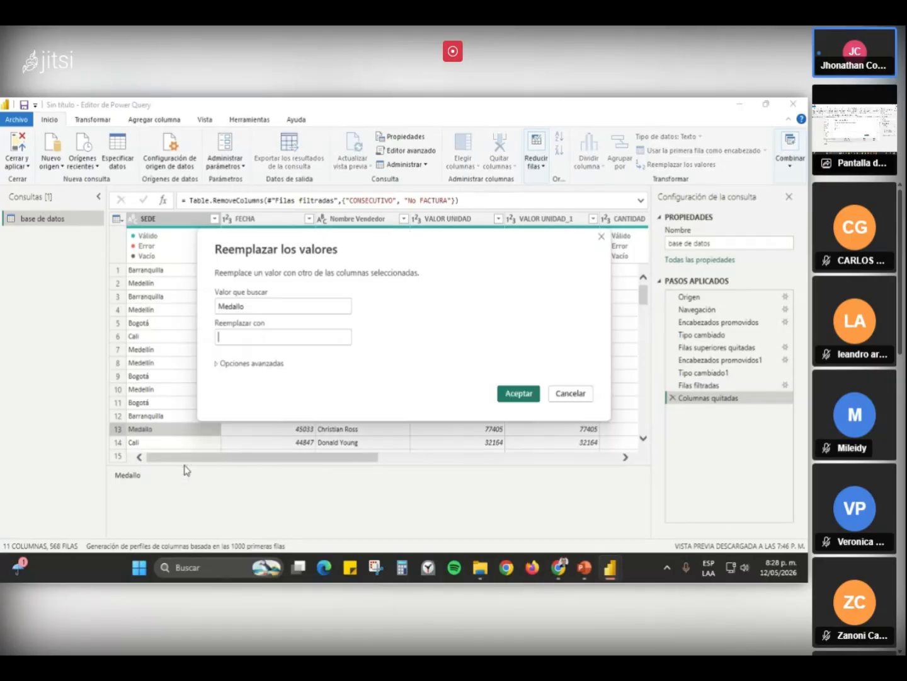
drag(249, 306, 215, 306)
click(252, 308)
click(239, 334)
text(Medellín)
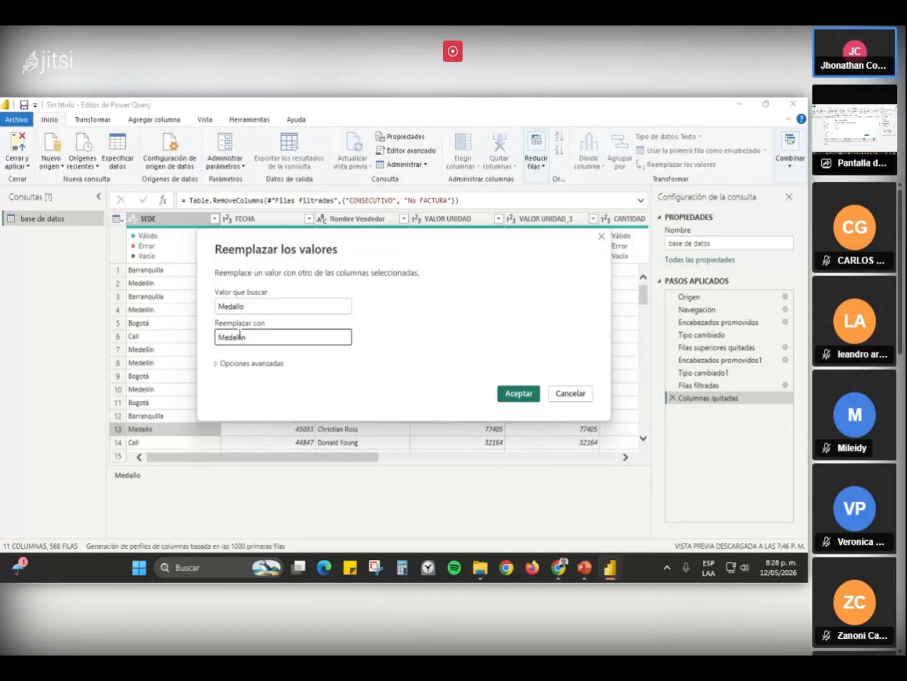
key(BackSpace)
key(BackSpace)
text(in)
click(517, 392)
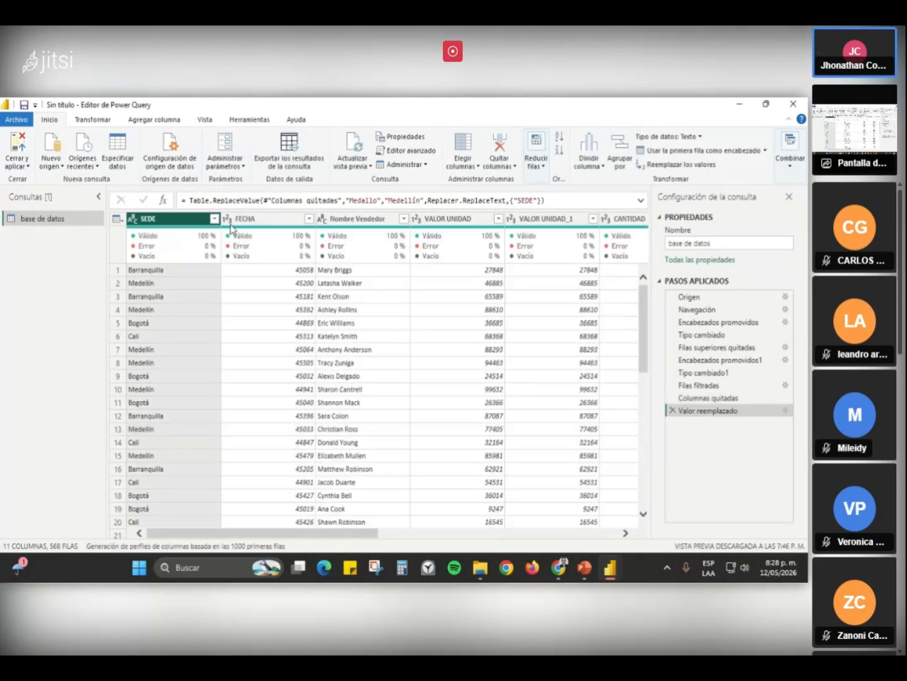
click(214, 219)
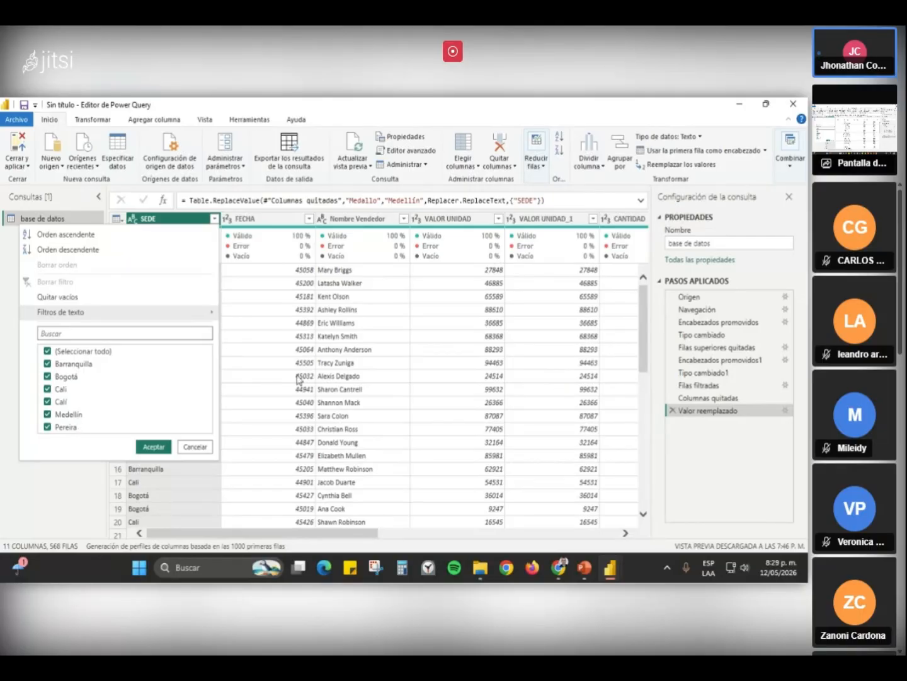
click(265, 358)
- Replace the accented value Medellín with Medellin in the SEDE column and recheck its filter values
click(164, 353)
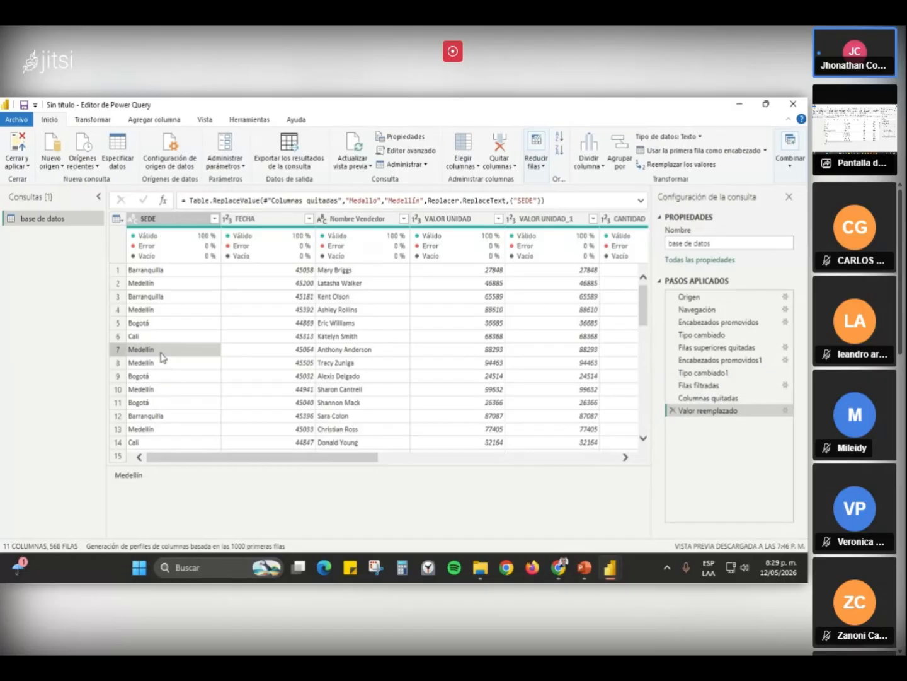
right_click(163, 357)
click(210, 390)
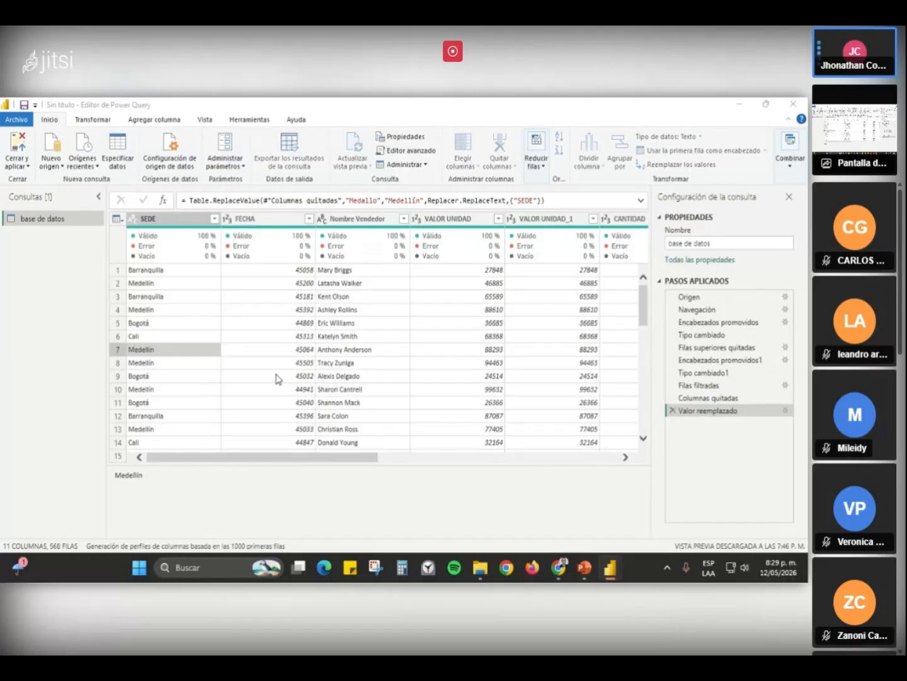
drag(268, 307, 163, 306)
key(ctrl+c)
click(232, 339)
key(ctrl+v)
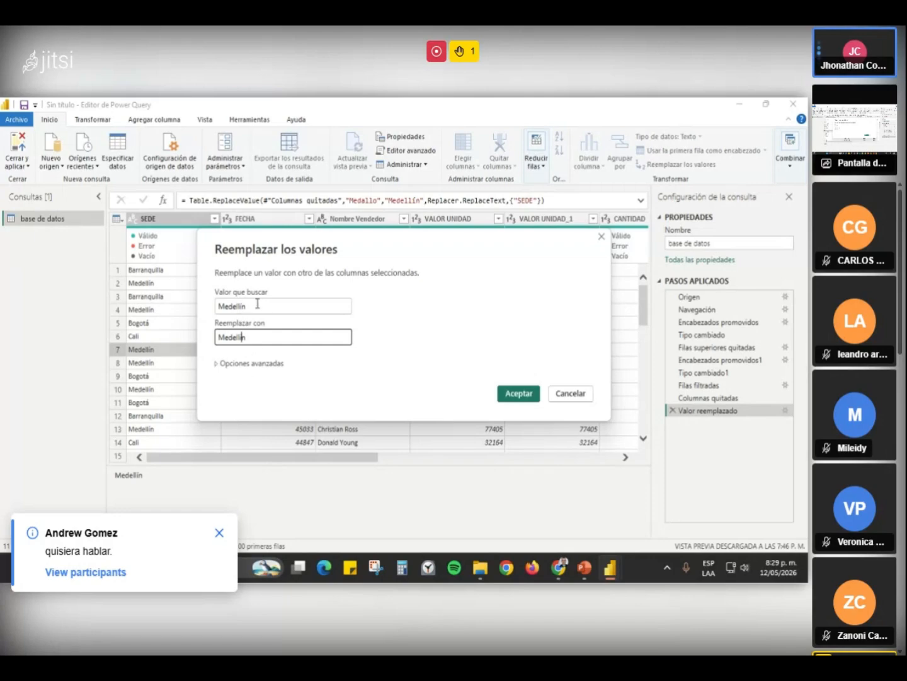
click(519, 394)
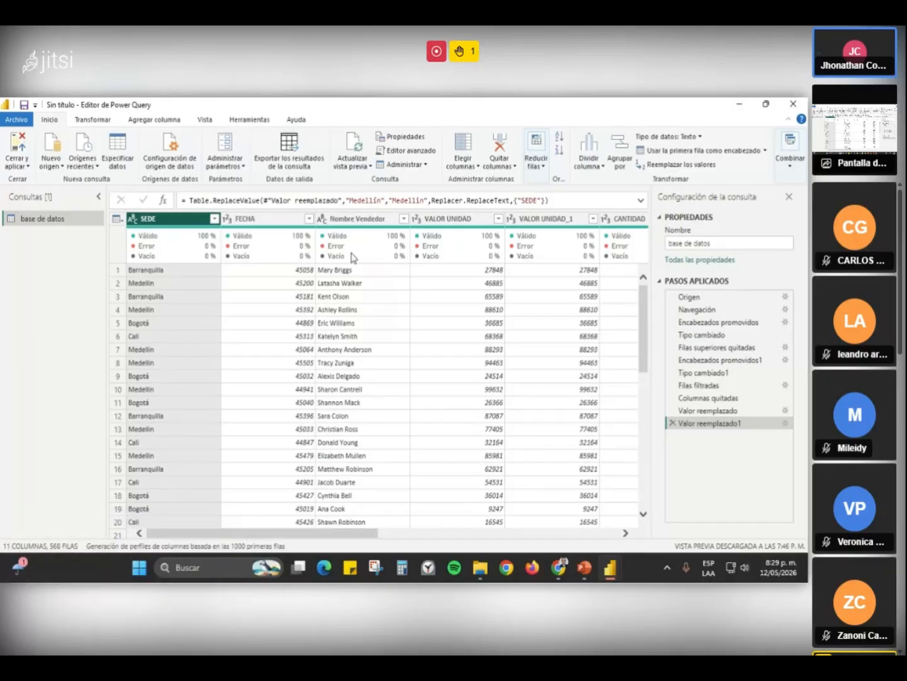
click(215, 220)
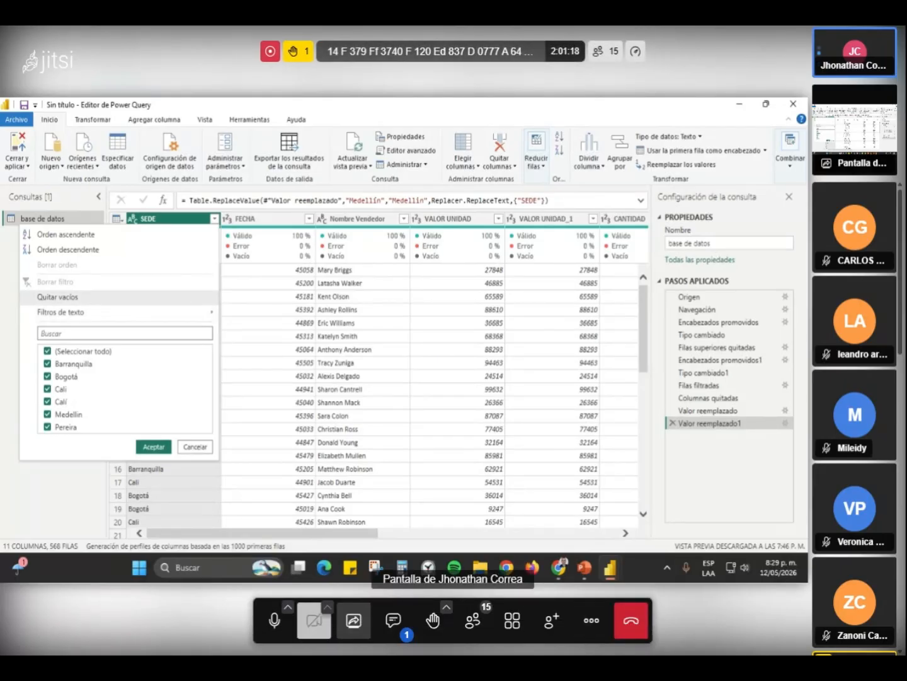
click(232, 272)
- Replace the accented value Bogotá with Bogota in the SEDE column
right_click(155, 322)
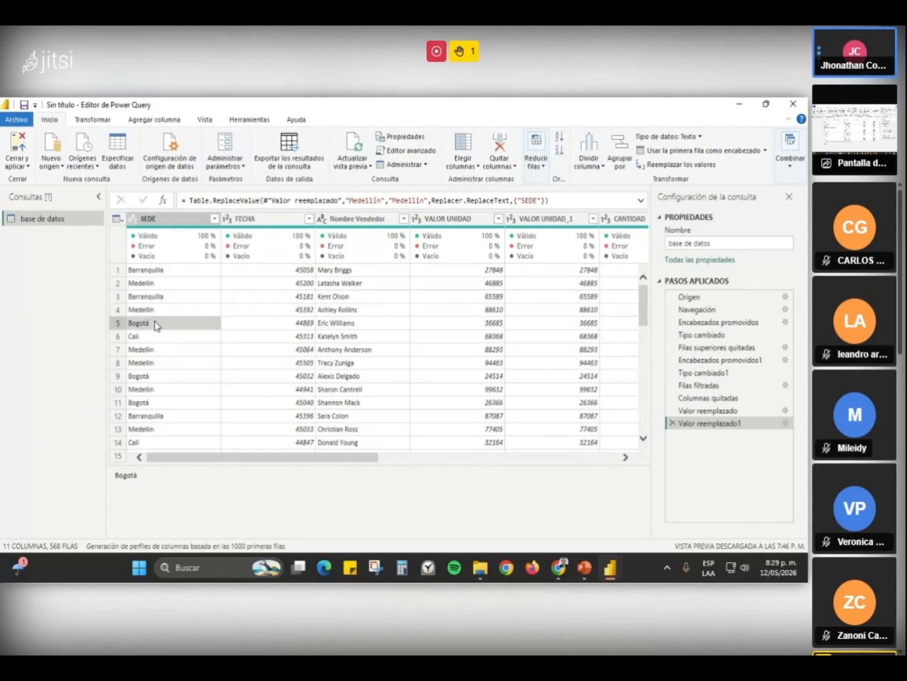
click(215, 360)
key(ctrl+c)
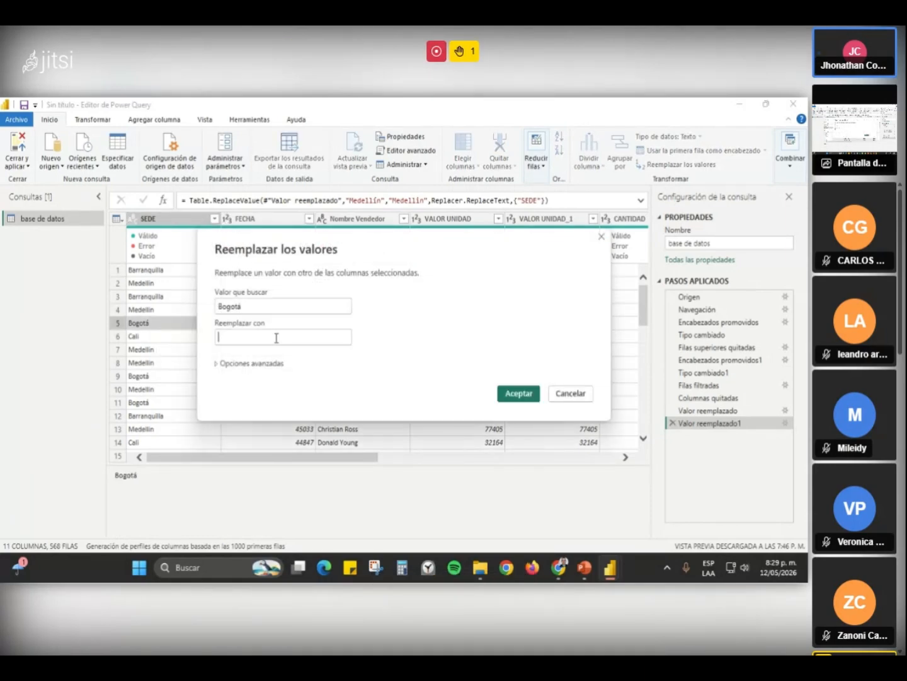
click(256, 338)
key(ctrl+v)
key(BackSpace)
text(a)
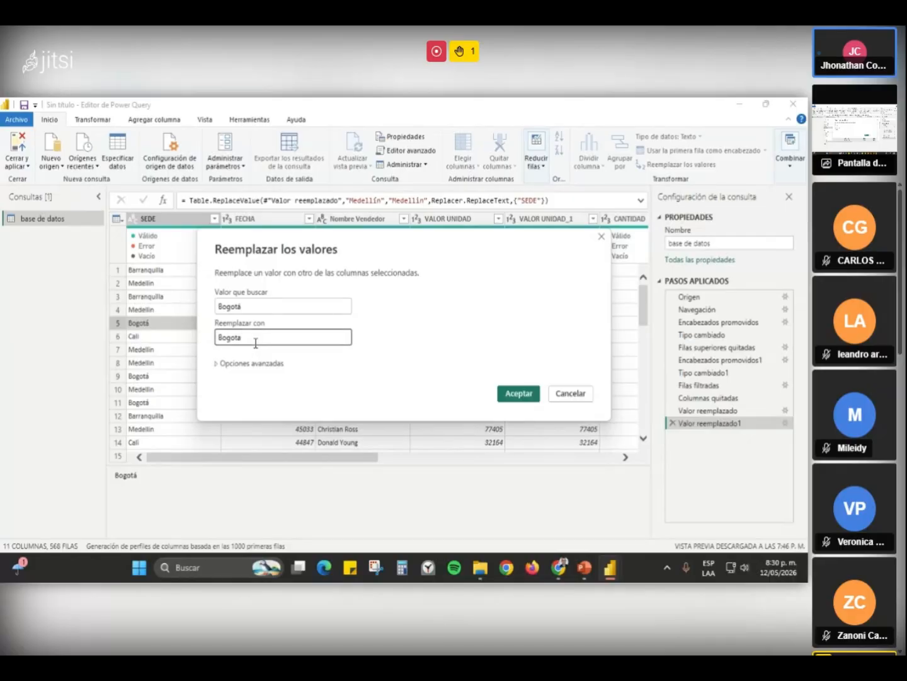
click(530, 395)
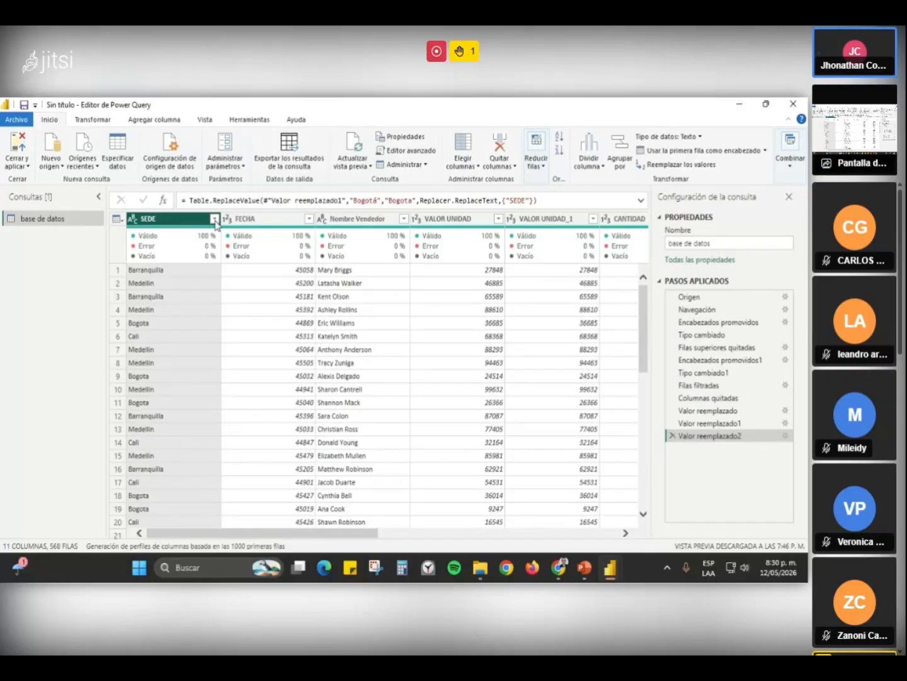
- Replace the accented value Calí with Cali in the SEDE column
right_click(148, 445)
click(192, 480)
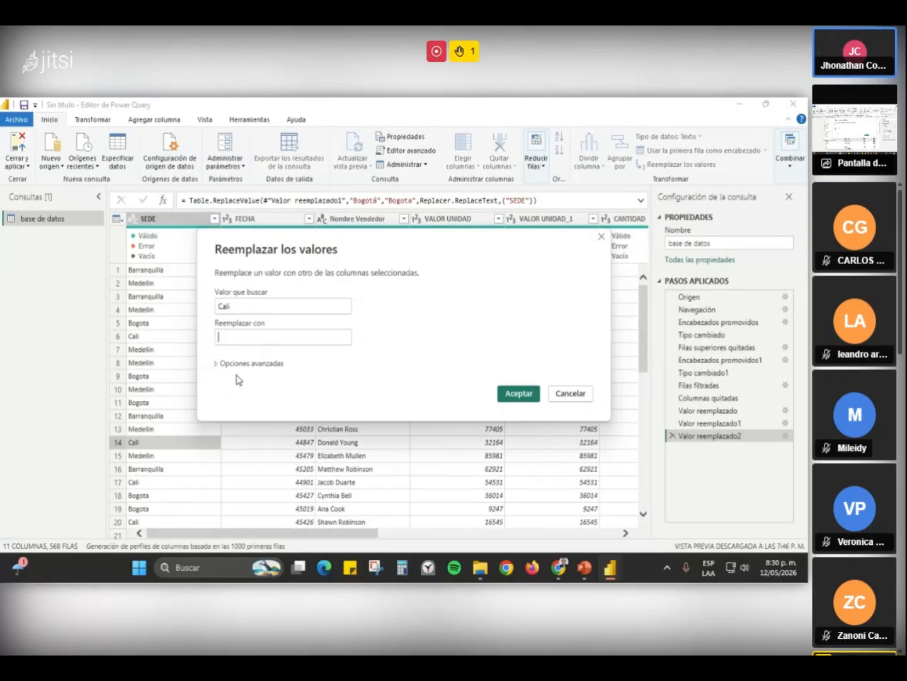
drag(234, 306, 202, 305)
key(ctrl+c)
click(228, 336)
key(ctrl+v)
click(239, 306)
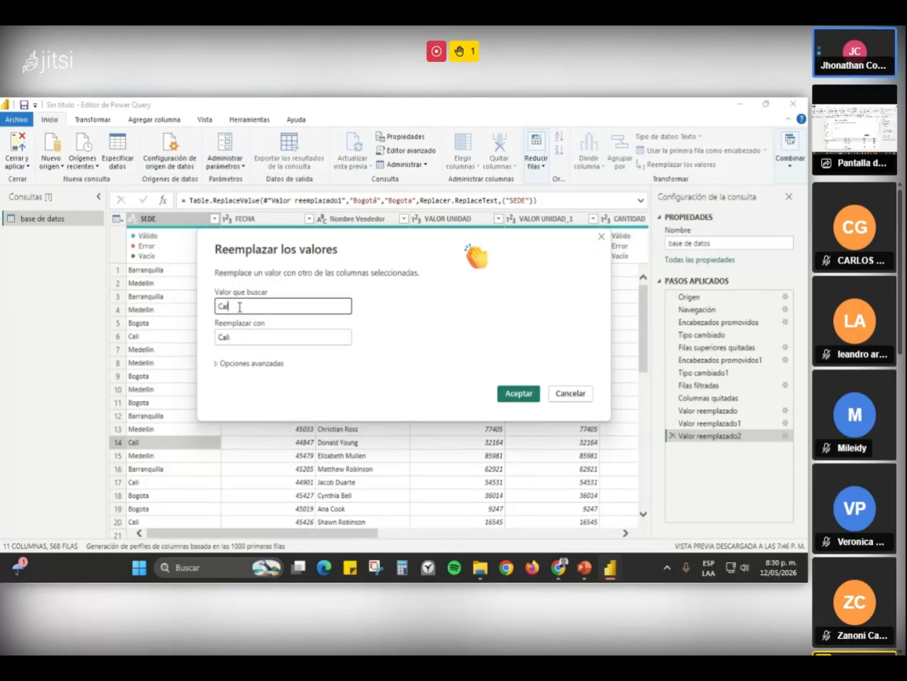
text(i)
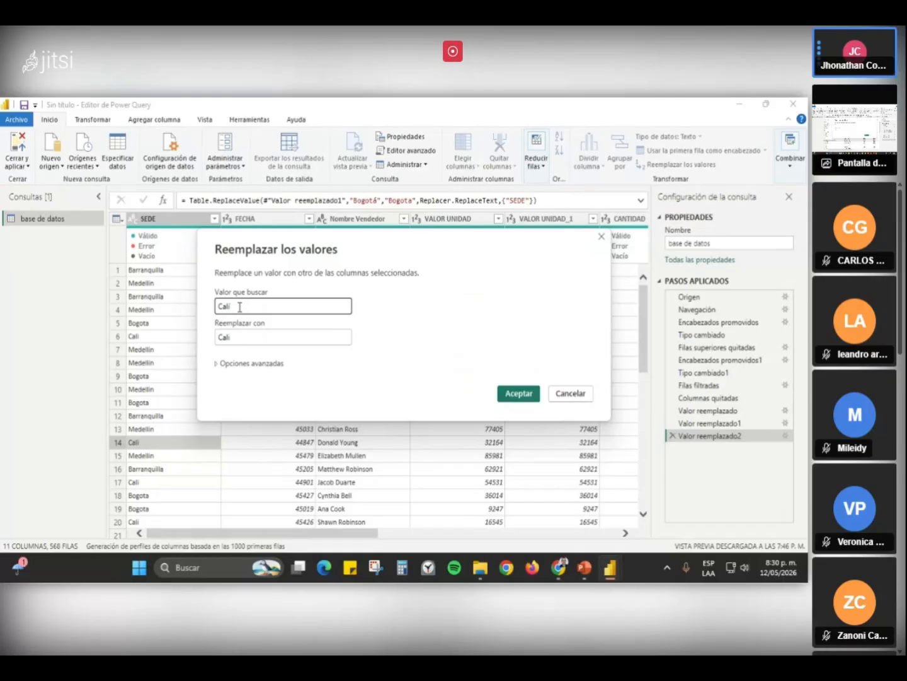
click(520, 395)
- Filter the SEDE column to only Barranquilla rows and switch the filter to only Bogota rows
click(214, 218)
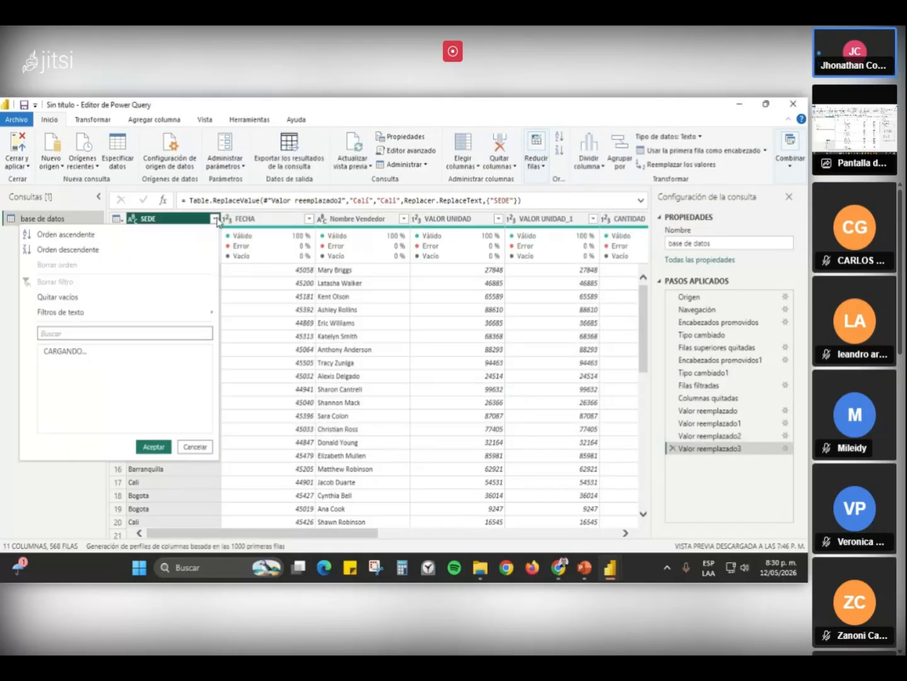
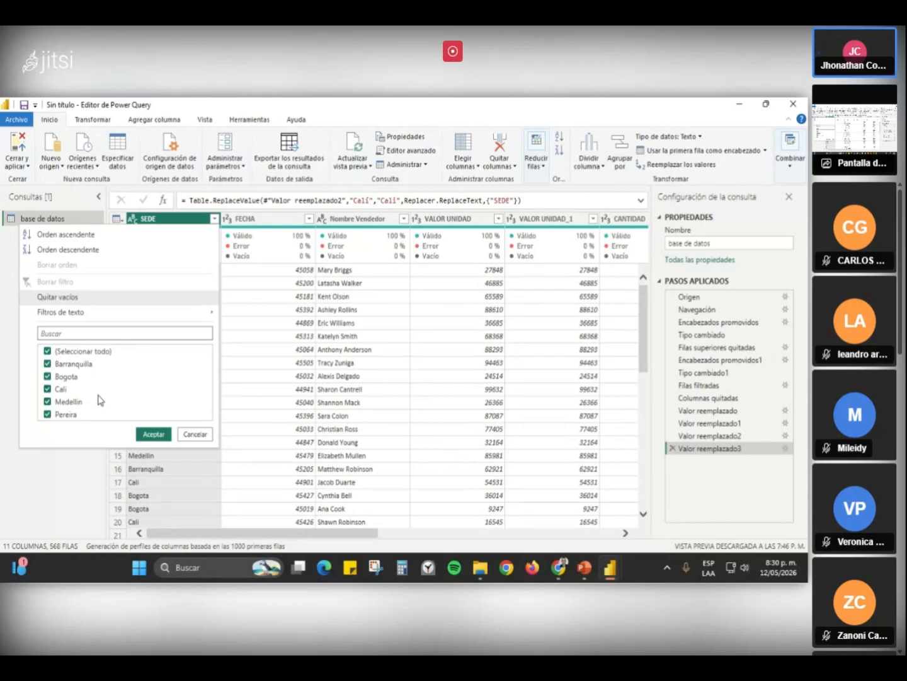
click(48, 351)
click(49, 364)
click(144, 434)
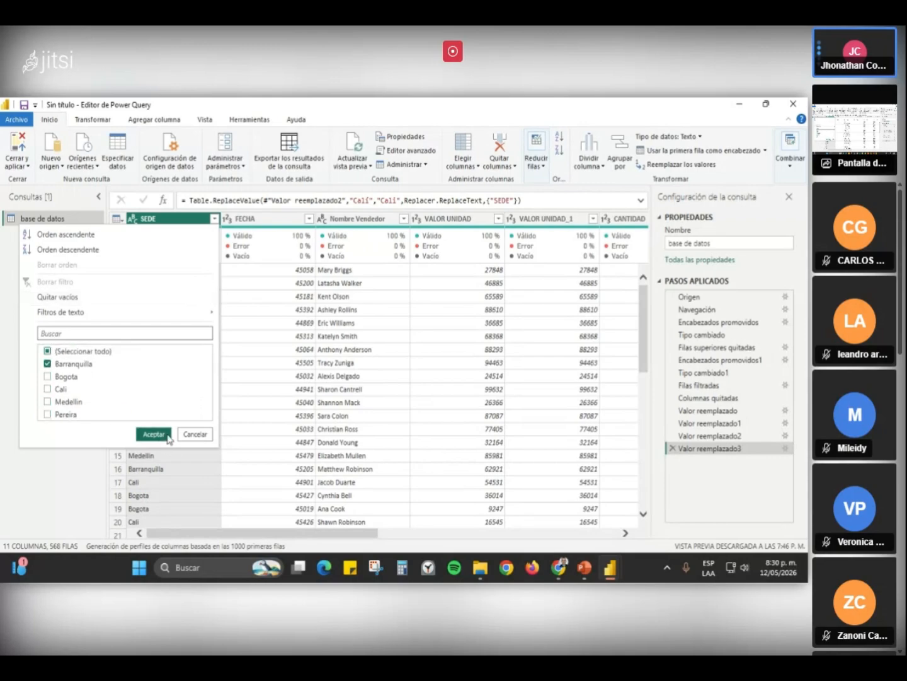
click(215, 219)
click(48, 364)
click(48, 377)
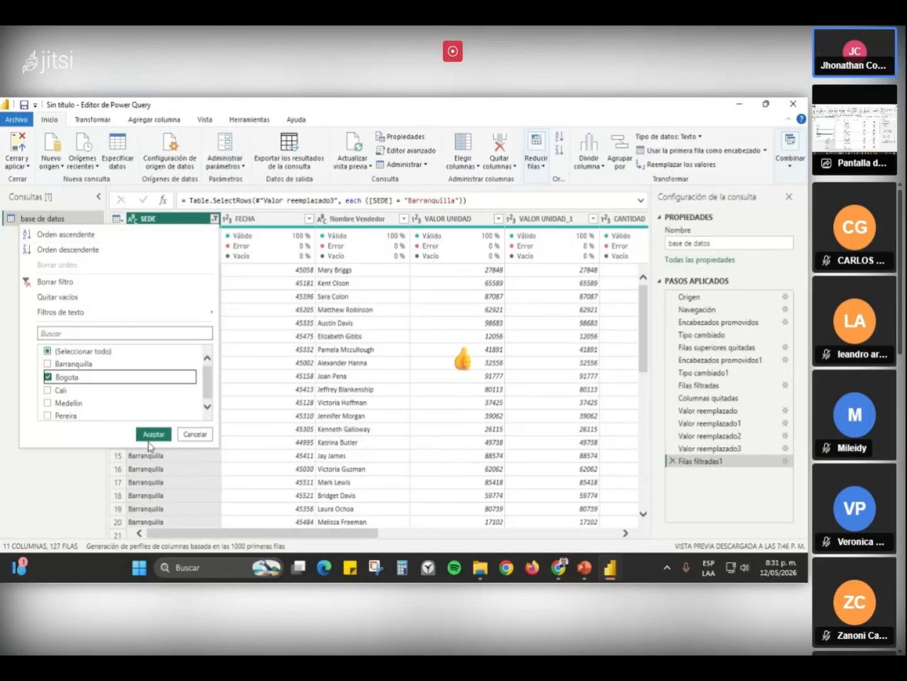
click(153, 434)
- Switch the SEDE filter to only Cali rows and on to only Medellin rows
click(215, 219)
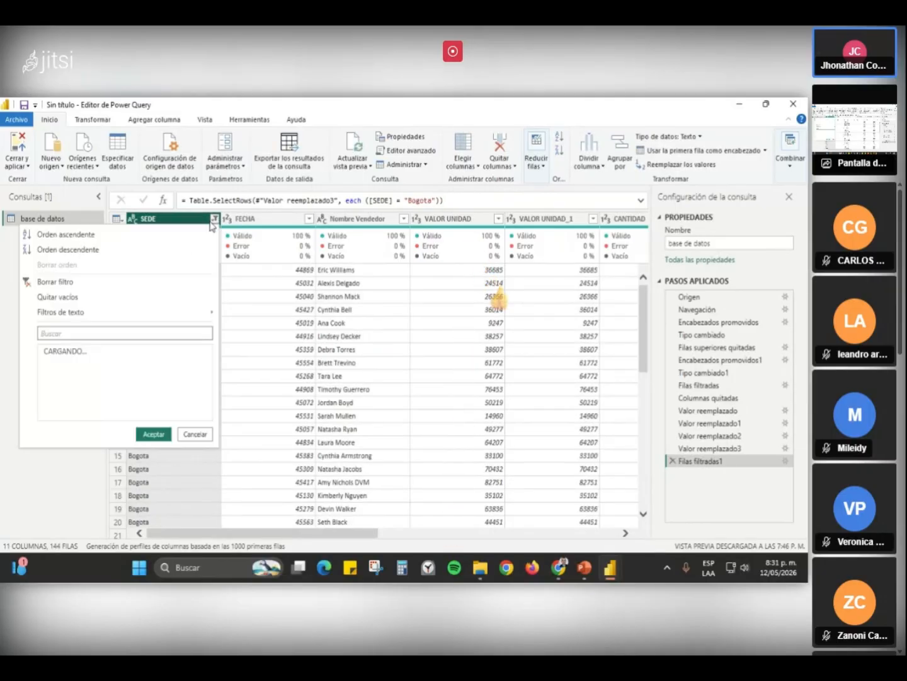
click(48, 377)
click(48, 388)
click(153, 434)
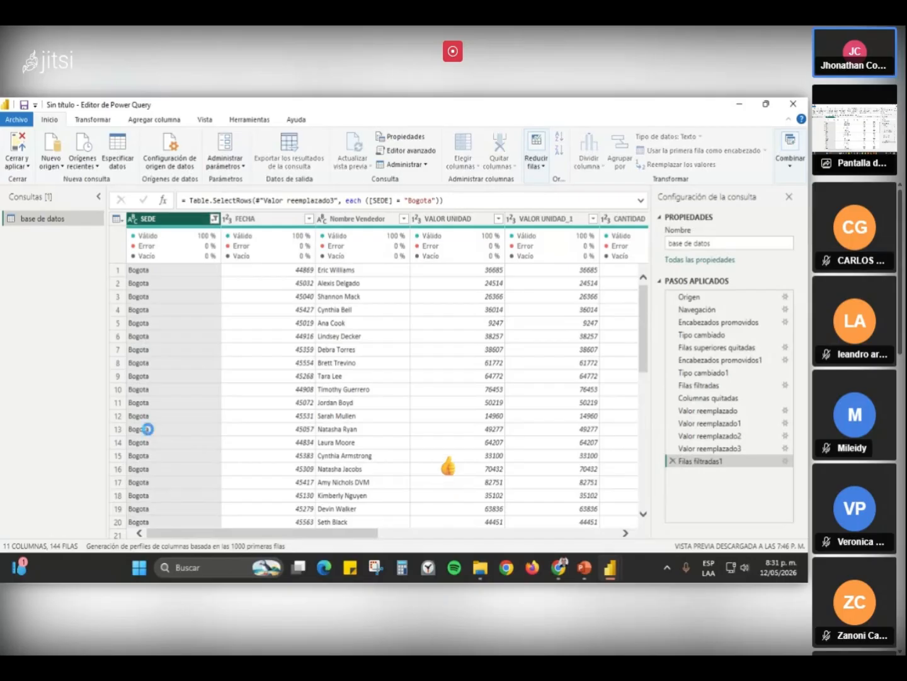
click(215, 219)
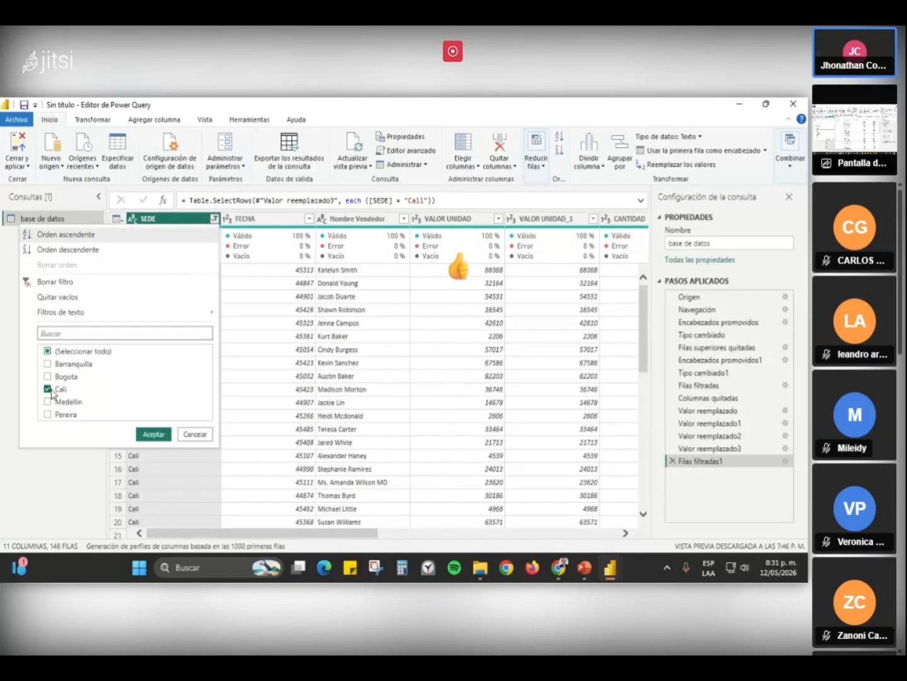
click(48, 389)
click(48, 401)
click(153, 434)
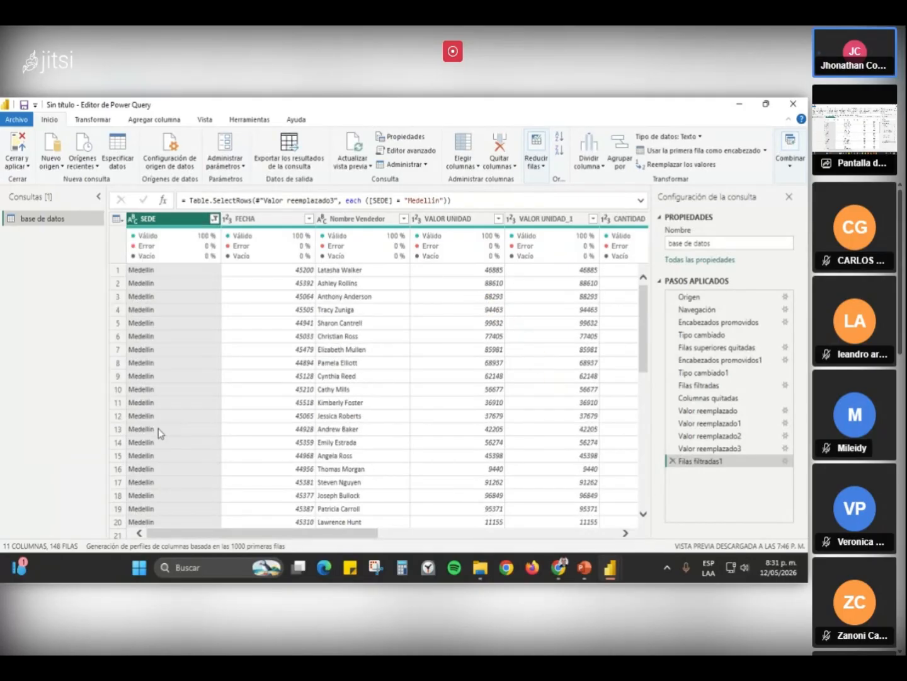
- Switch the SEDE filter to only Pereira and look over the remaining data
click(215, 219)
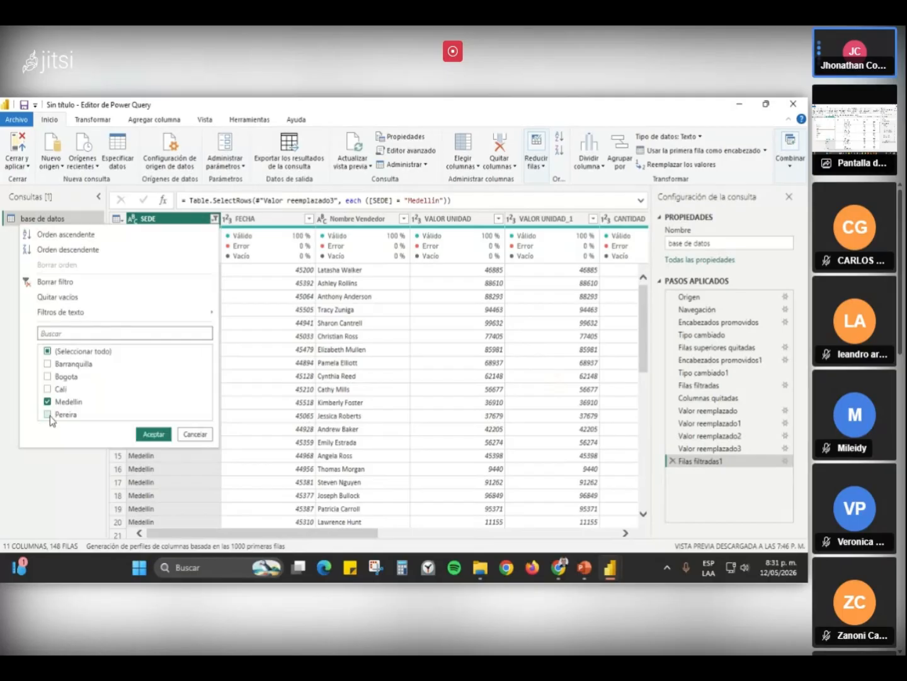
click(48, 414)
click(48, 402)
click(154, 435)
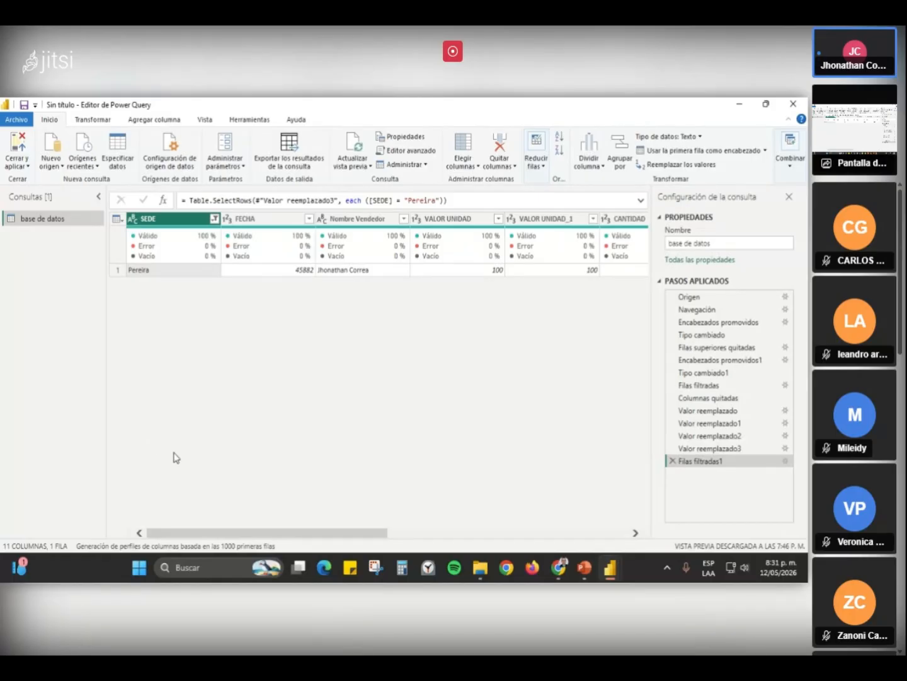
drag(317, 533, 255, 519)
- Set the SEDE filter to include every city except Pereira and recheck its filter values
click(215, 219)
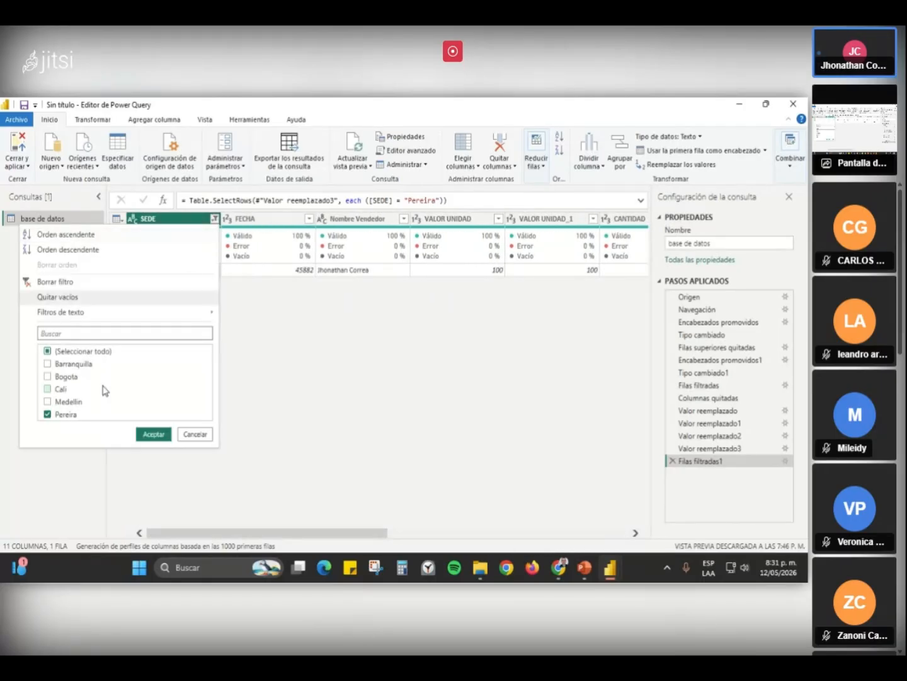
click(47, 351)
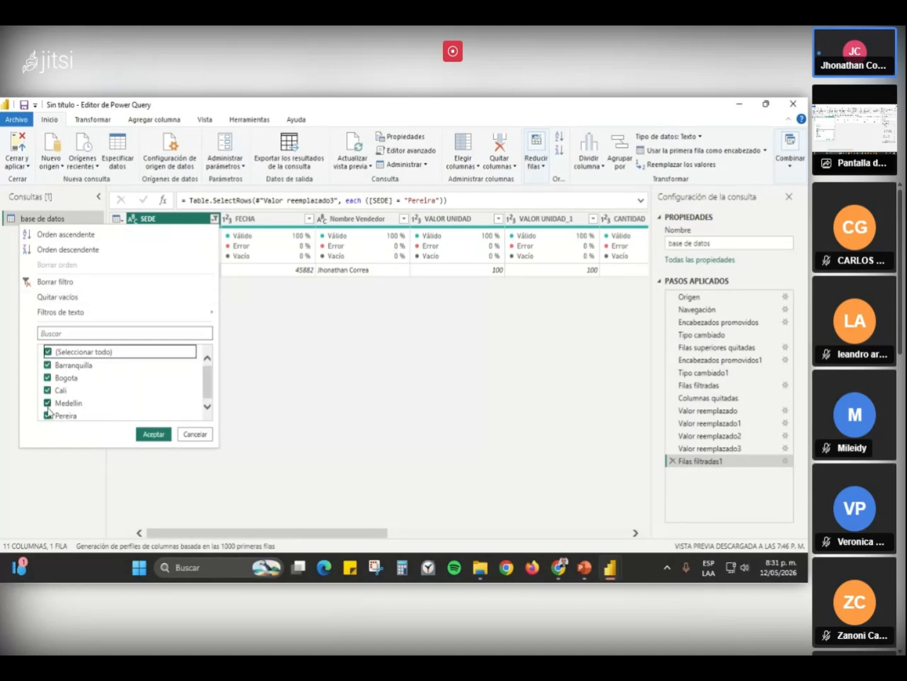
click(47, 415)
click(159, 433)
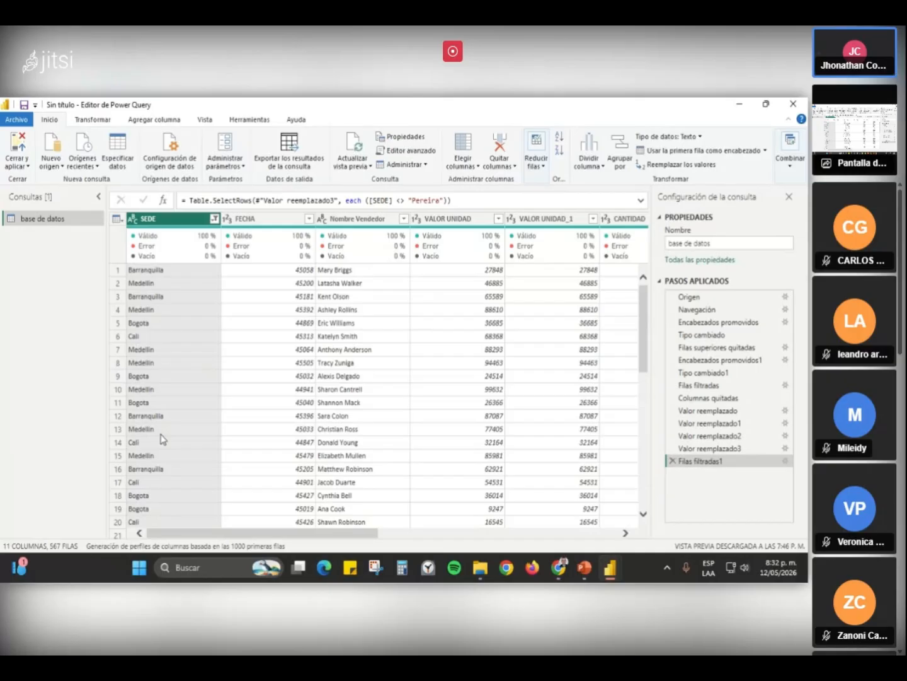
click(215, 219)
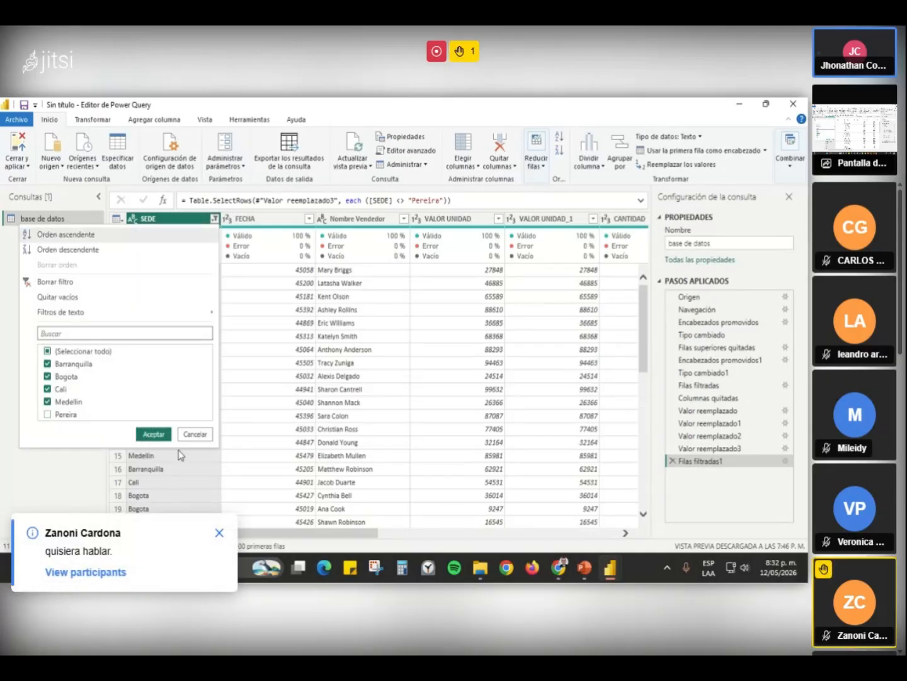
click(163, 434)
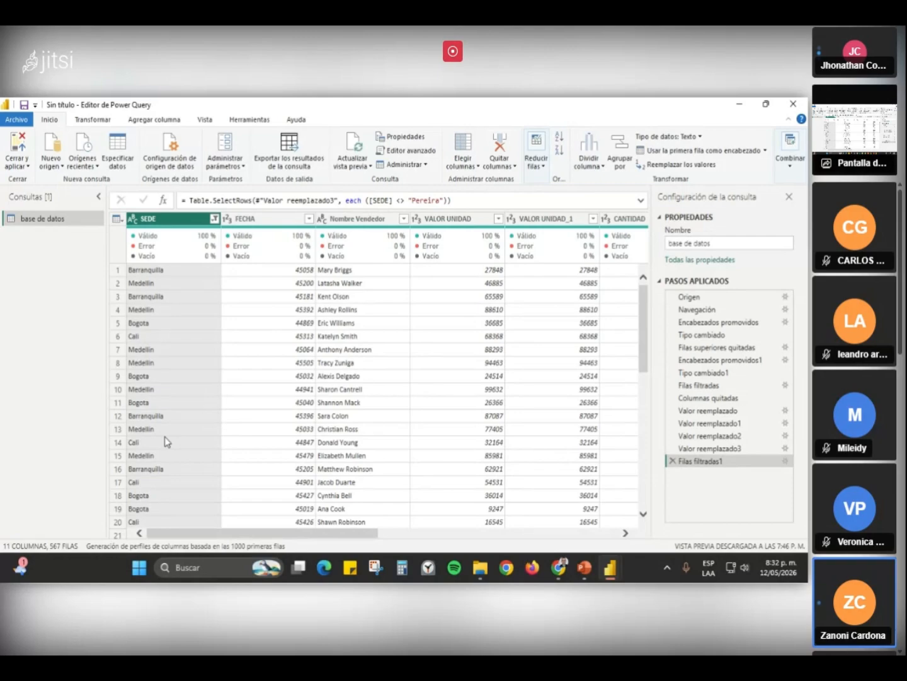
- Delete the last applied row filter step from the query and review the SEDE column's filter values
click(215, 218)
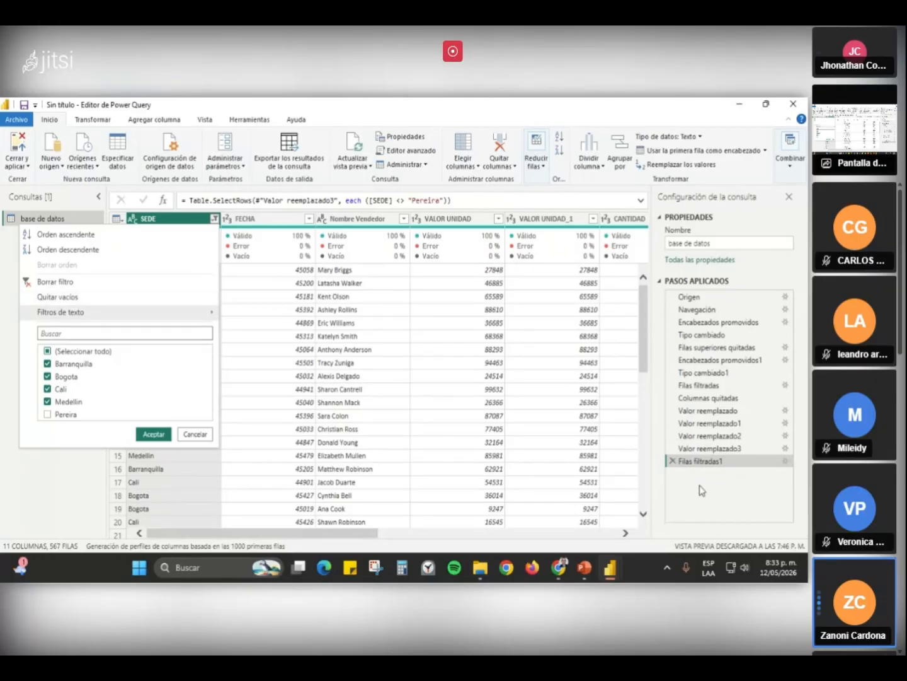
click(673, 461)
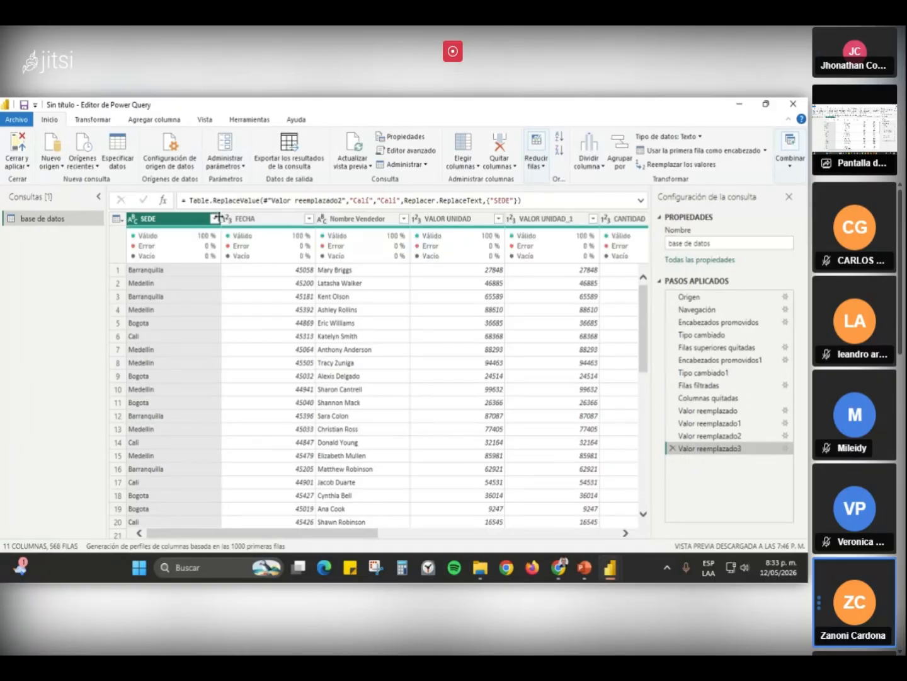
click(215, 219)
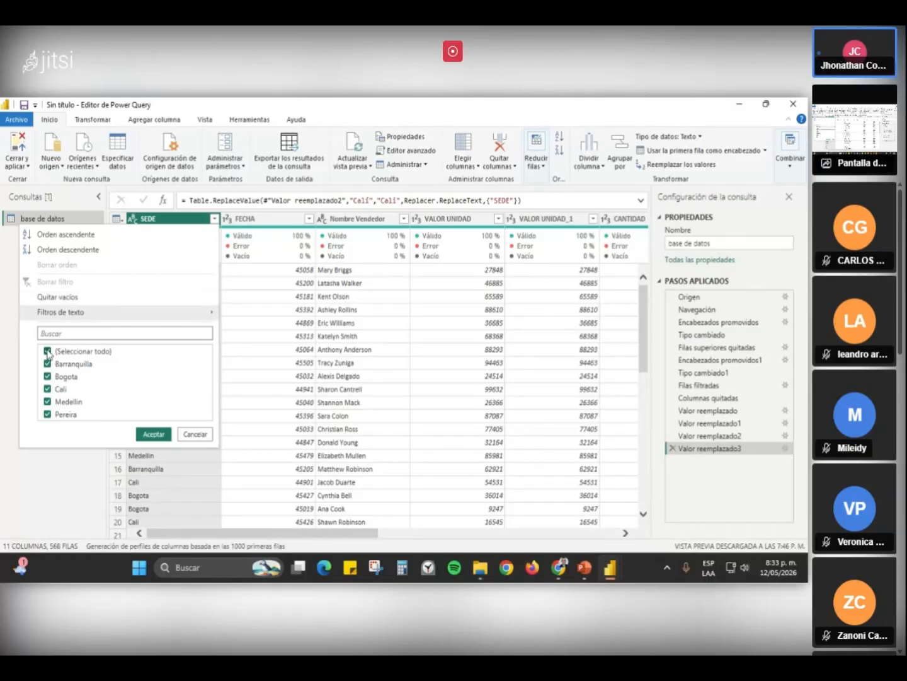
click(48, 415)
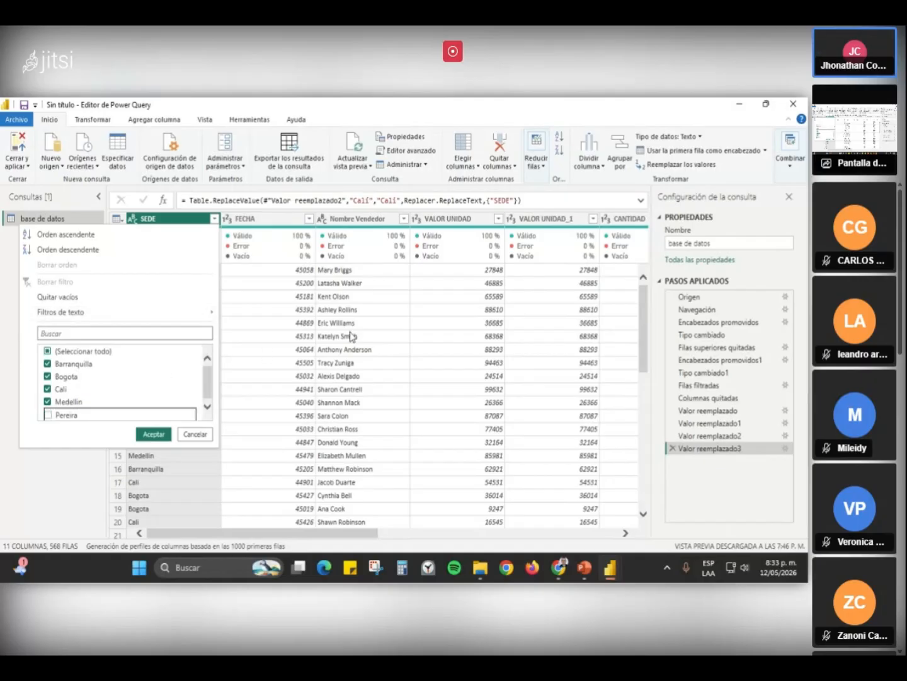
click(215, 219)
click(215, 218)
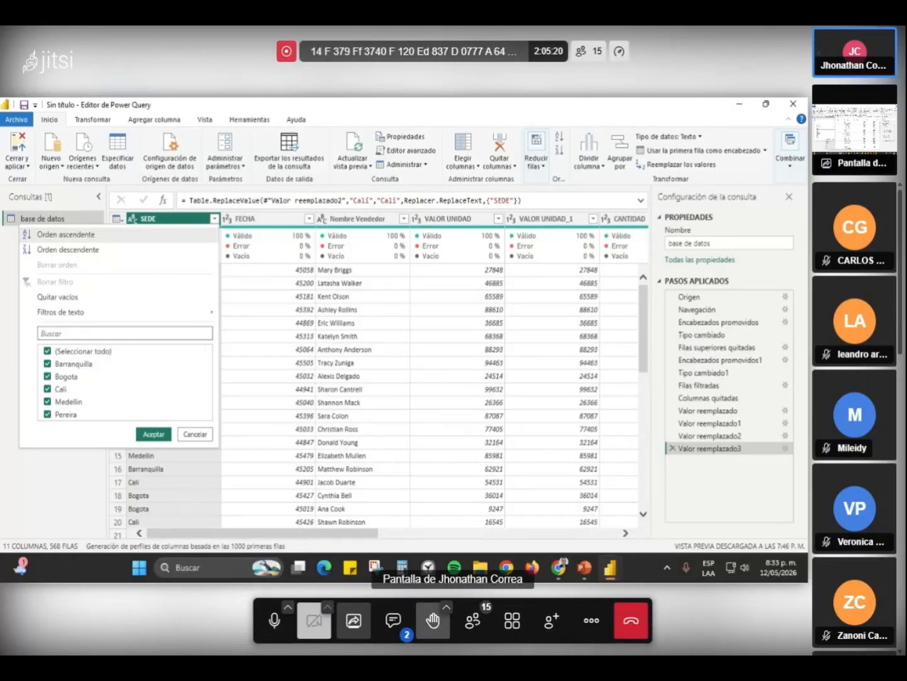
- Read the latest messages in the Jitsi meeting chat and close it
click(398, 622)
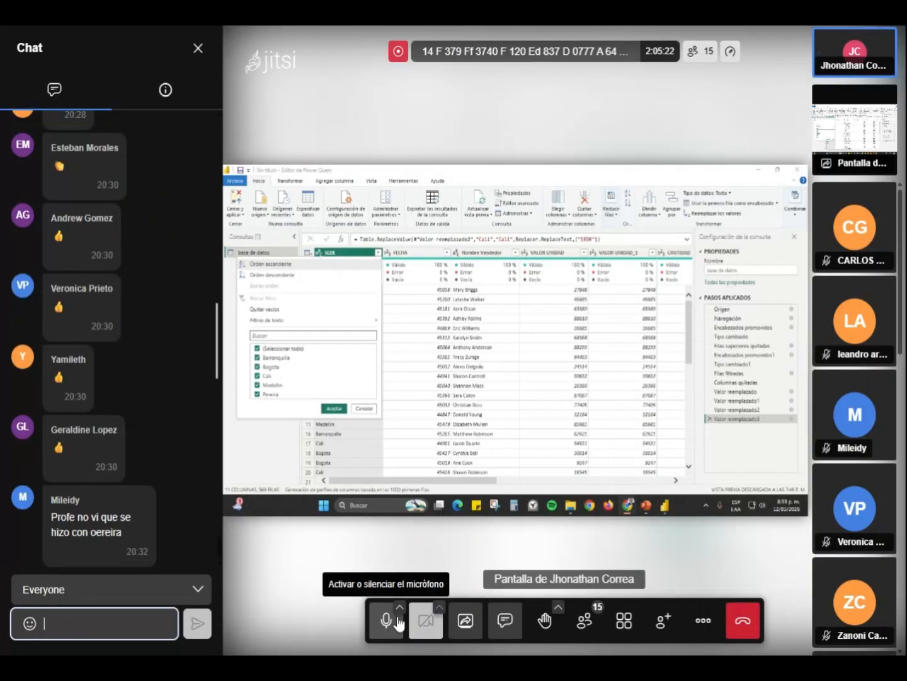
click(505, 620)
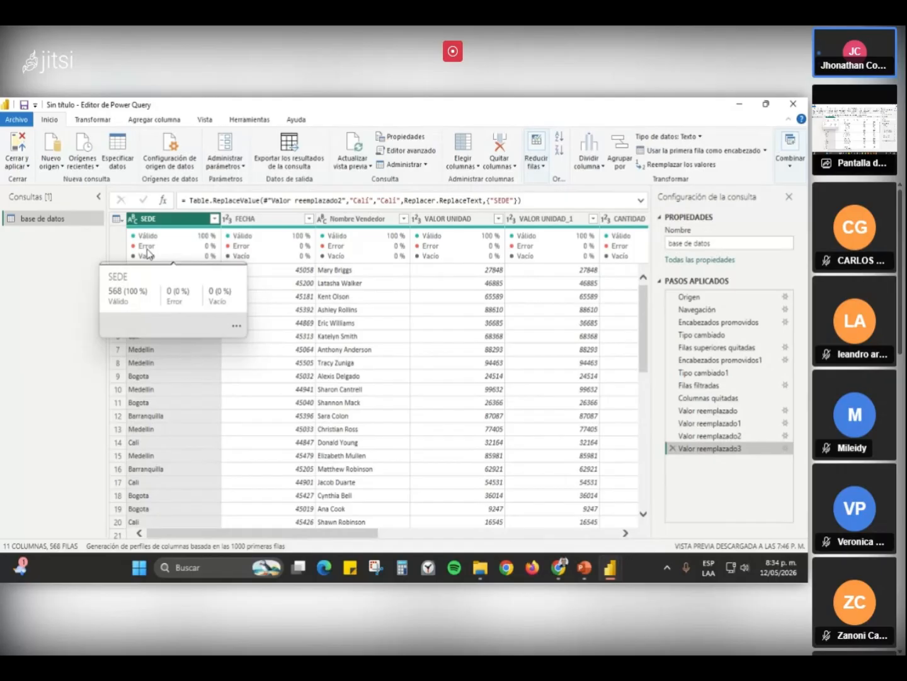
- Exclude Pereira from the SEDE column with its filter, keeping Barranquilla, Bogota, Cali and Medellin
click(215, 218)
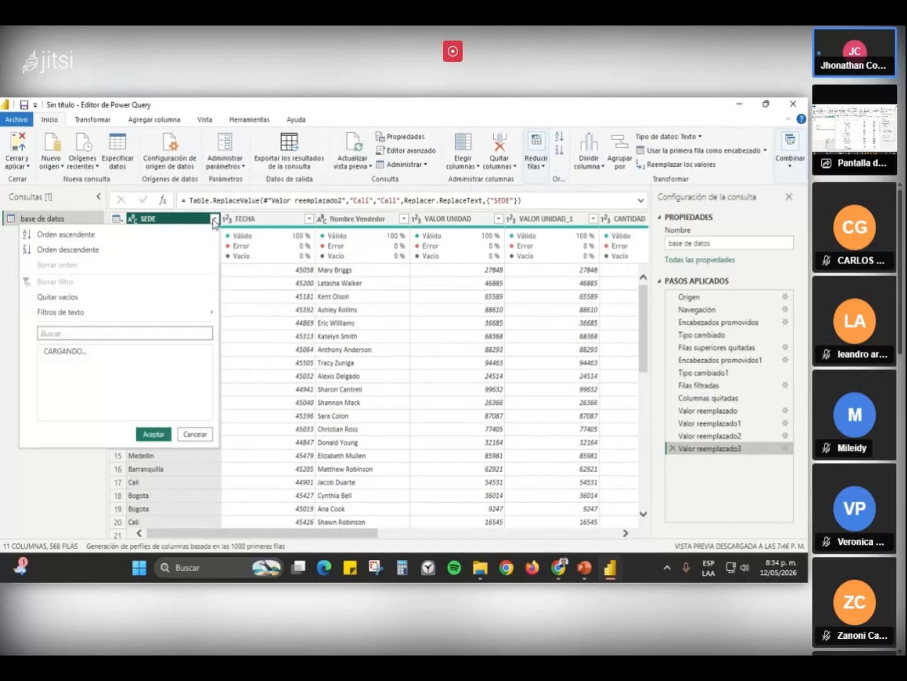
click(47, 414)
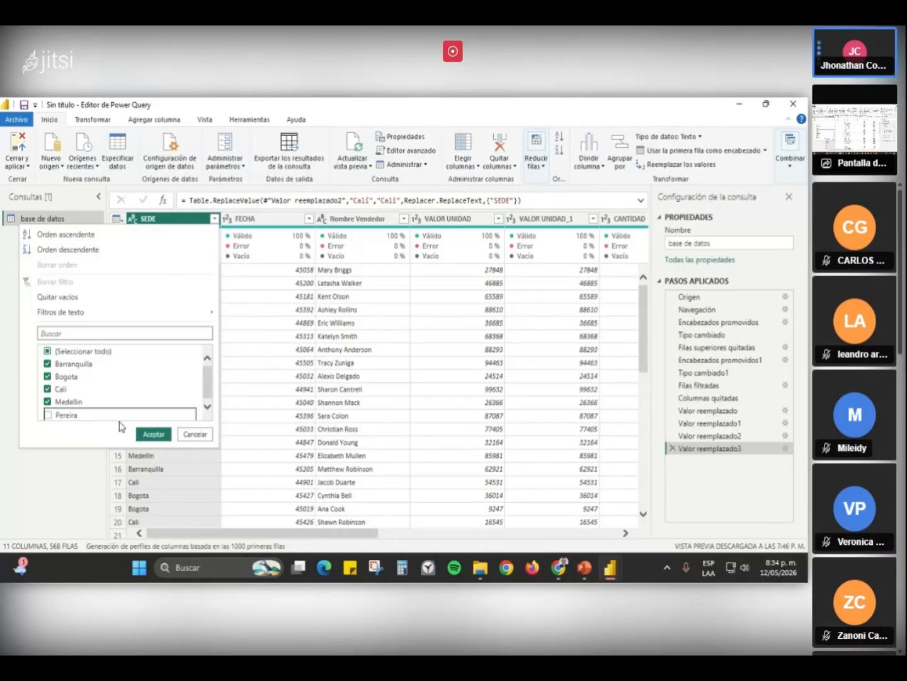
click(154, 434)
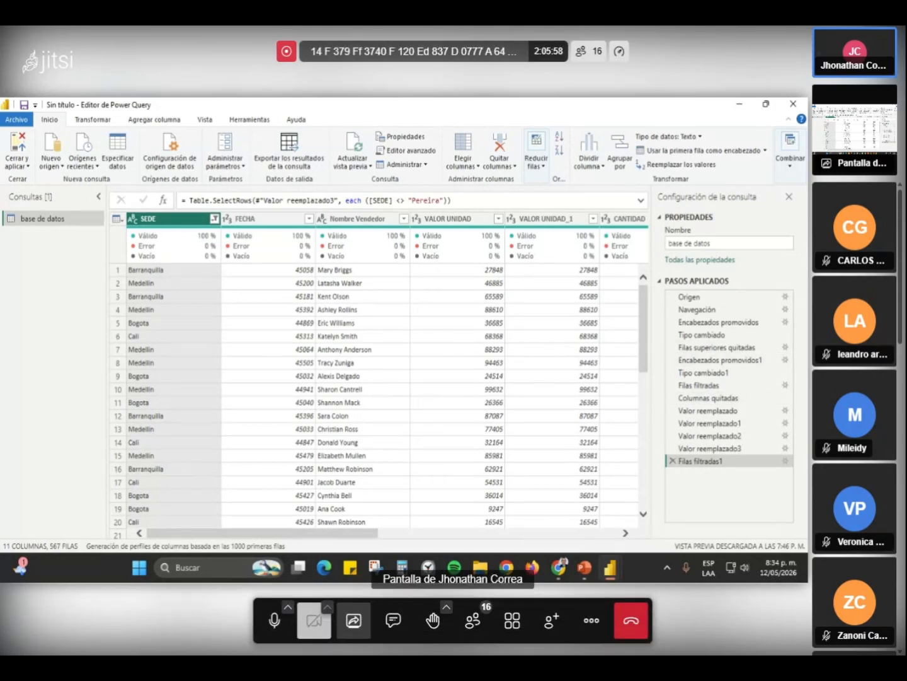
mouse_move(224, 243)
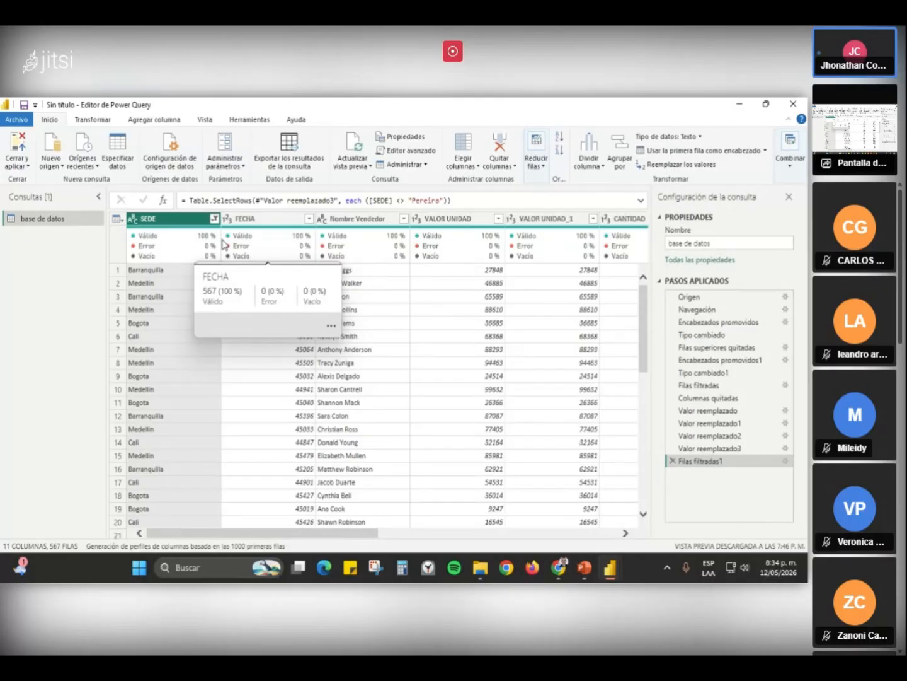
- Search Windows for "store" to find the Microsoft Store app, and close the search without opening it
click(189, 569)
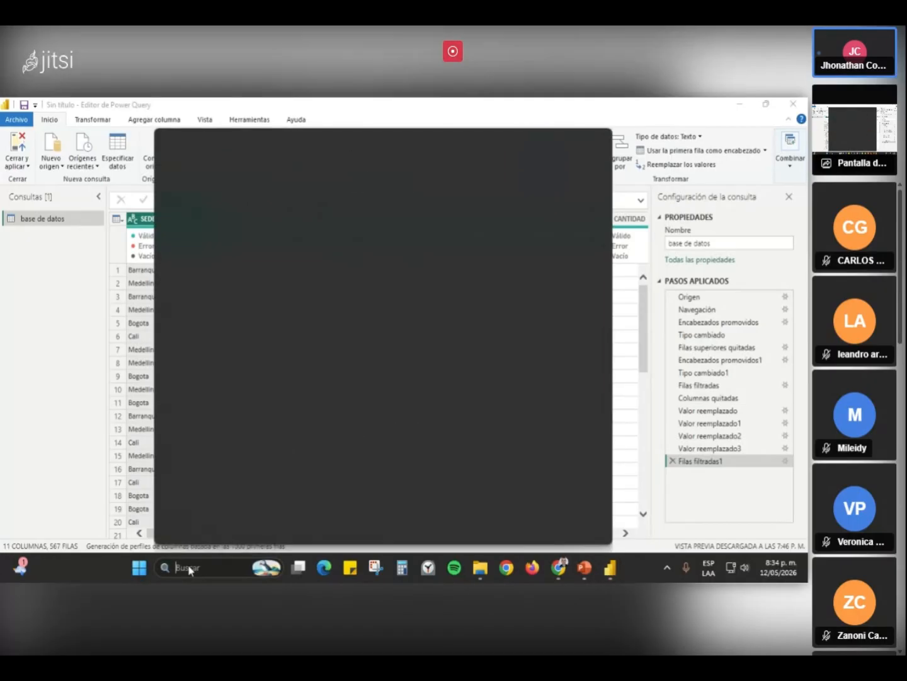
text(soteldo)
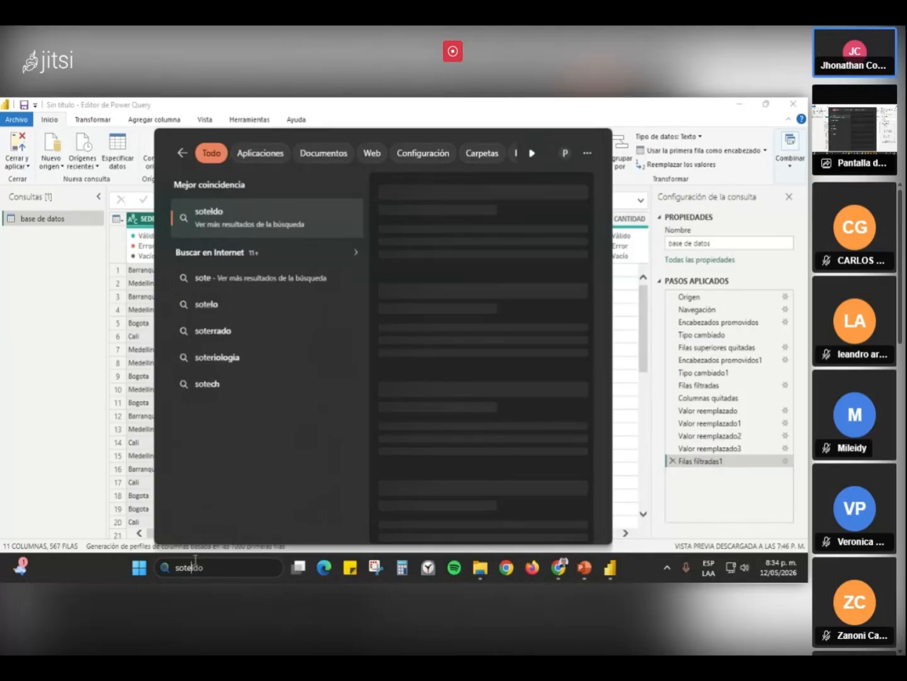
key(BackSpace)
key(BackSpace)
key(BackSpace)
key(BackSpace)
key(BackSpace)
key(BackSpace)
text(tore)
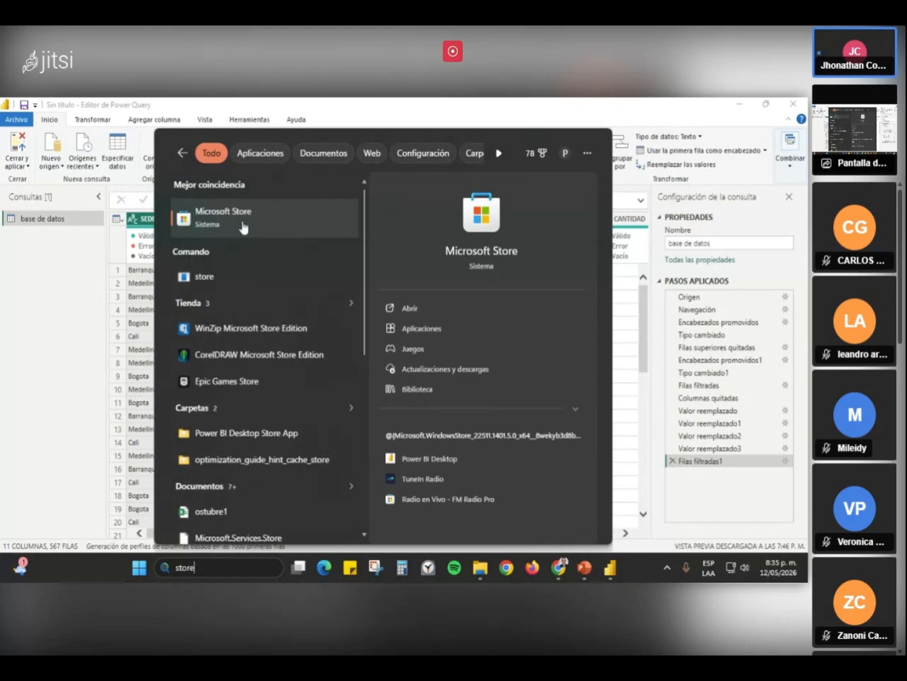
click(136, 347)
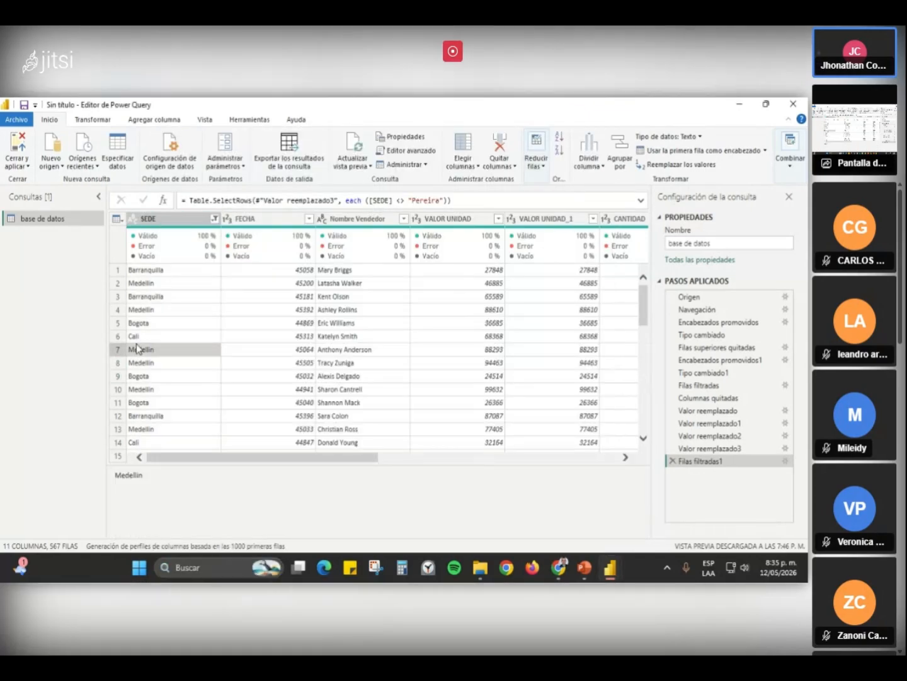
- Review the SEDE column's filter values again and close the list without changing it
click(215, 219)
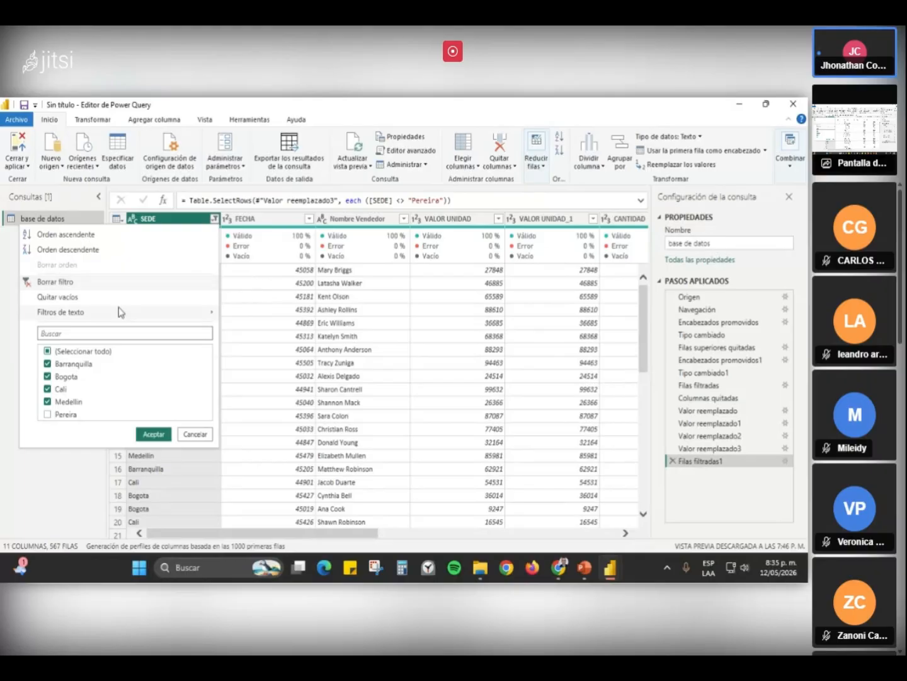
click(239, 299)
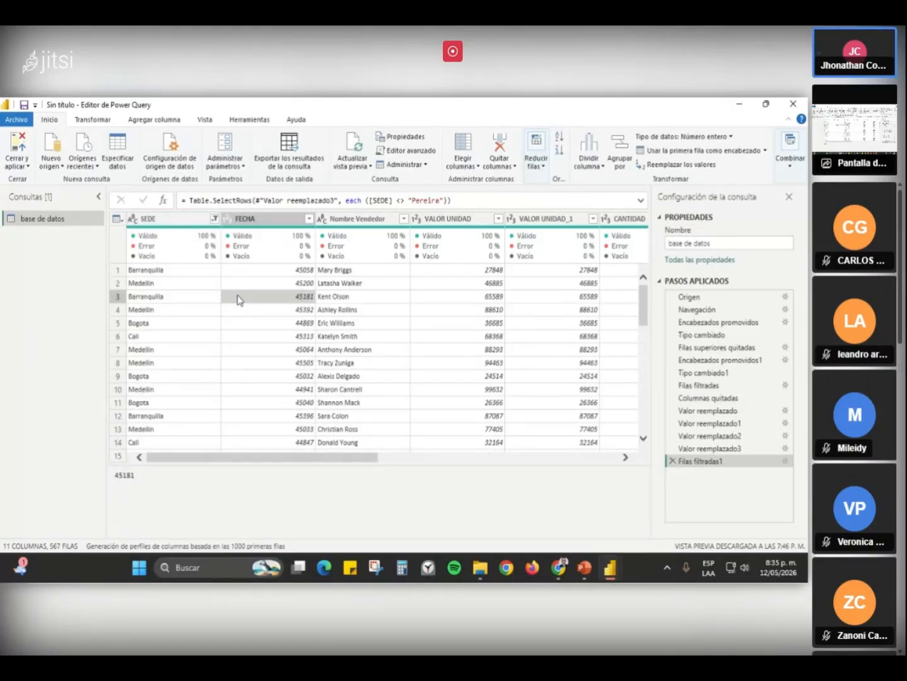
click(264, 220)
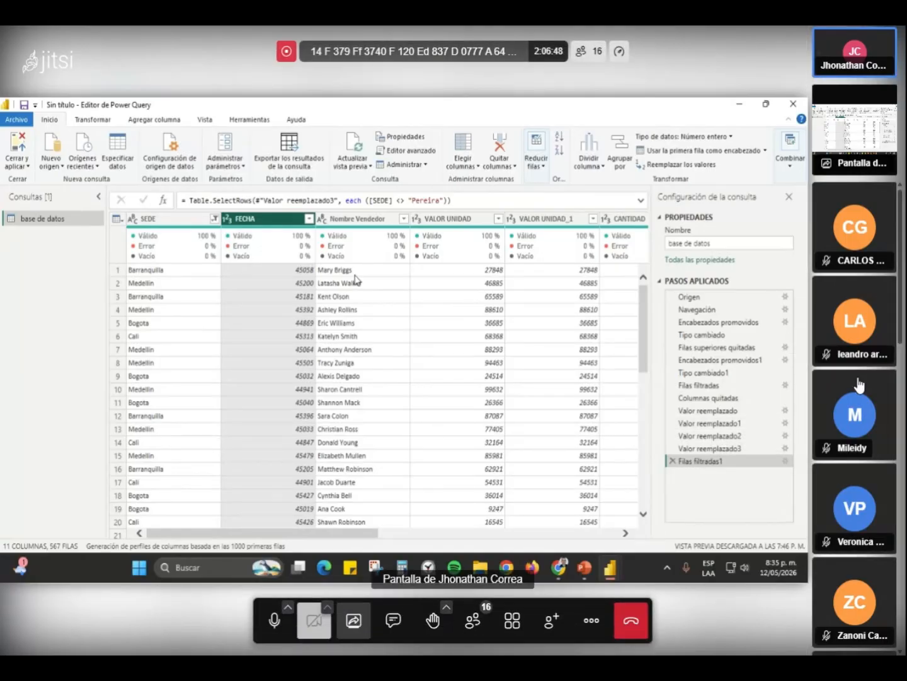
click(158, 220)
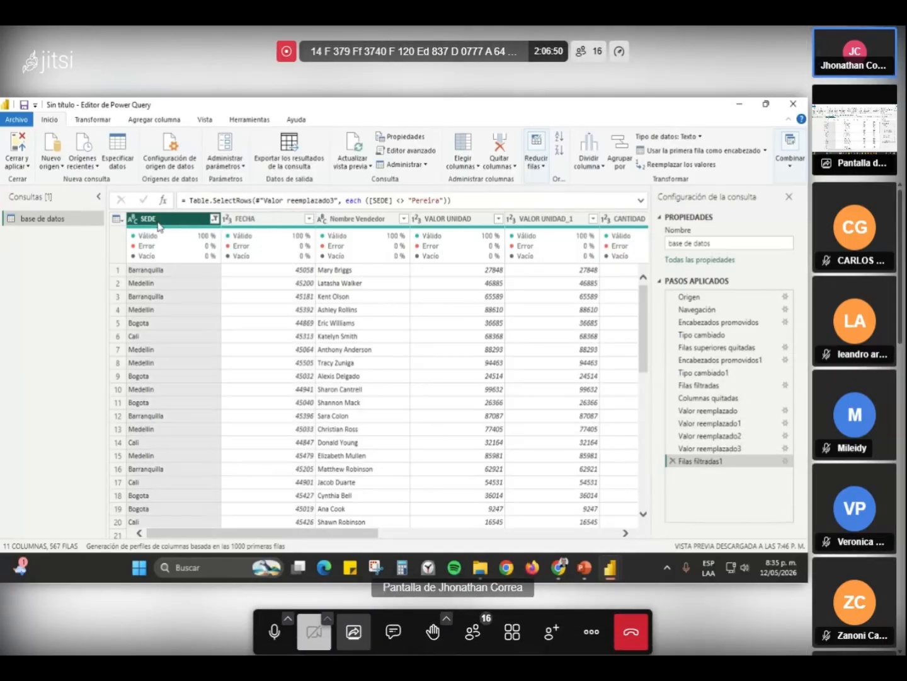
- Change the FECHA column's data type to Fecha and review the other types offered for it
click(264, 219)
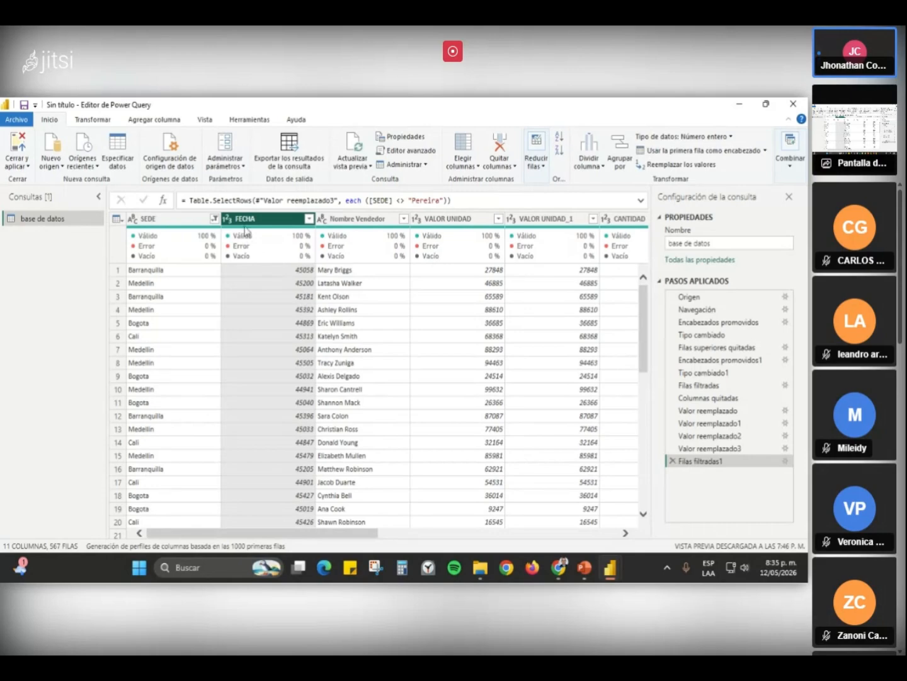
click(226, 219)
click(250, 306)
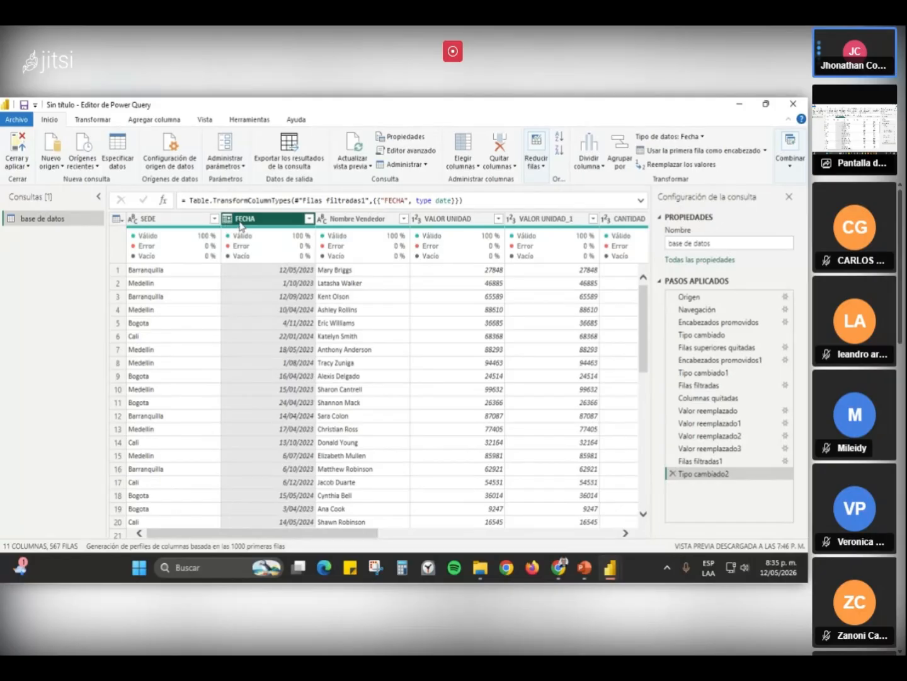
mouse_move(296, 242)
click(229, 220)
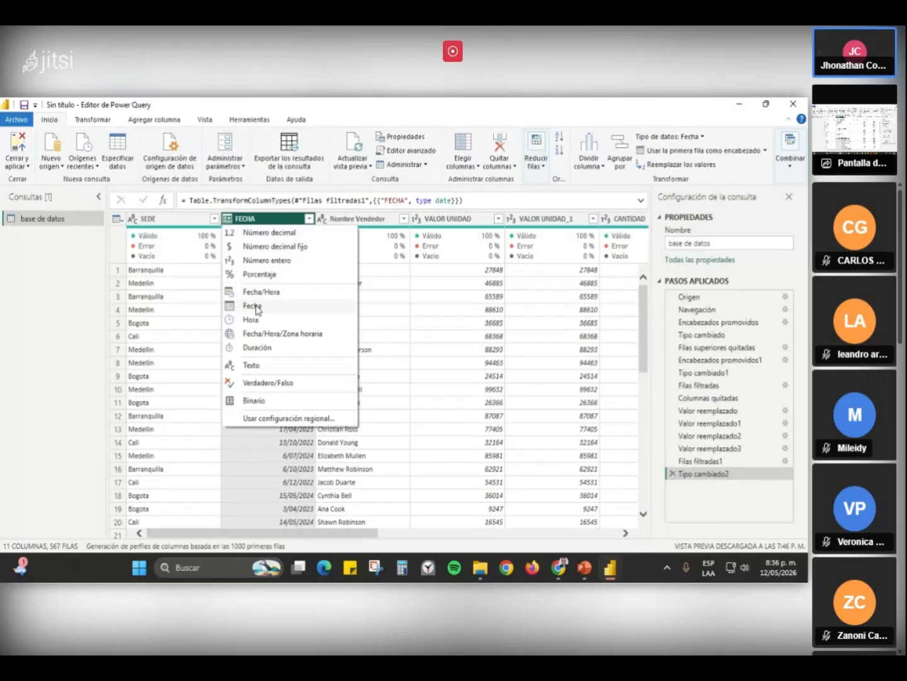
- Remove the duplicate VALOR UNIDAD_1 column from the table
click(352, 222)
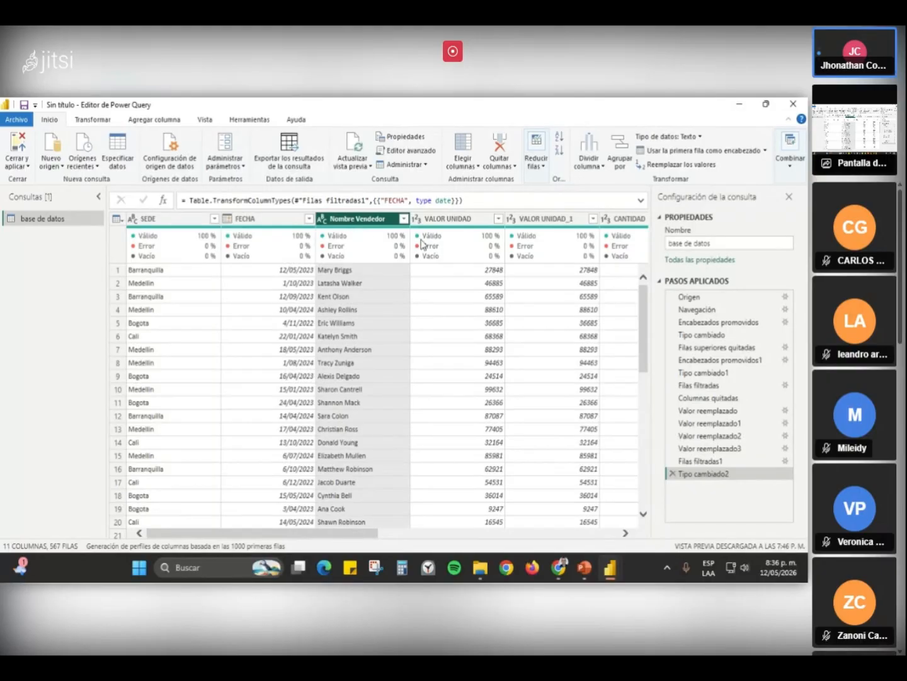
click(395, 532)
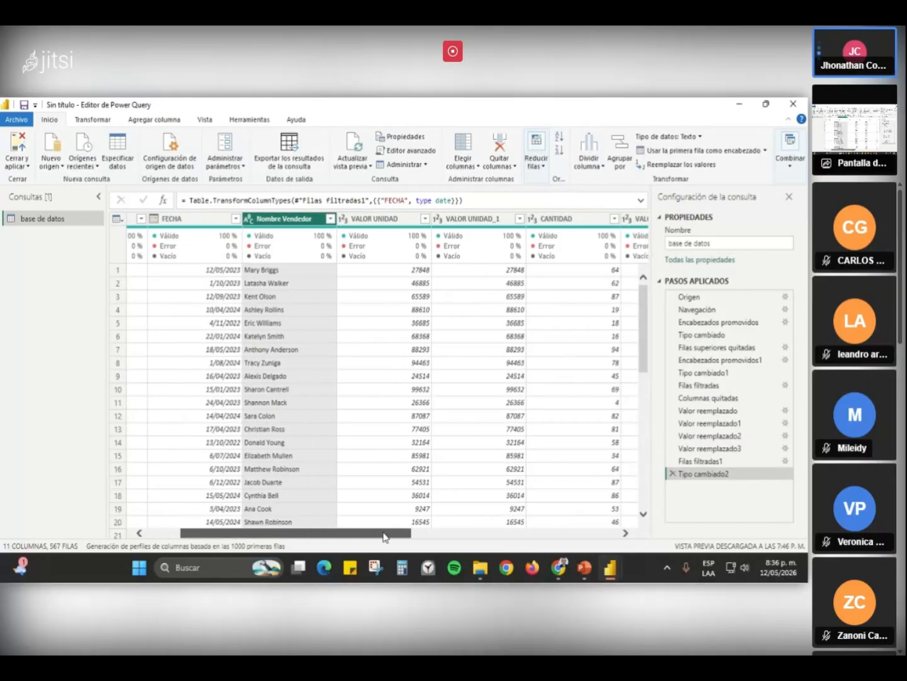
click(404, 220)
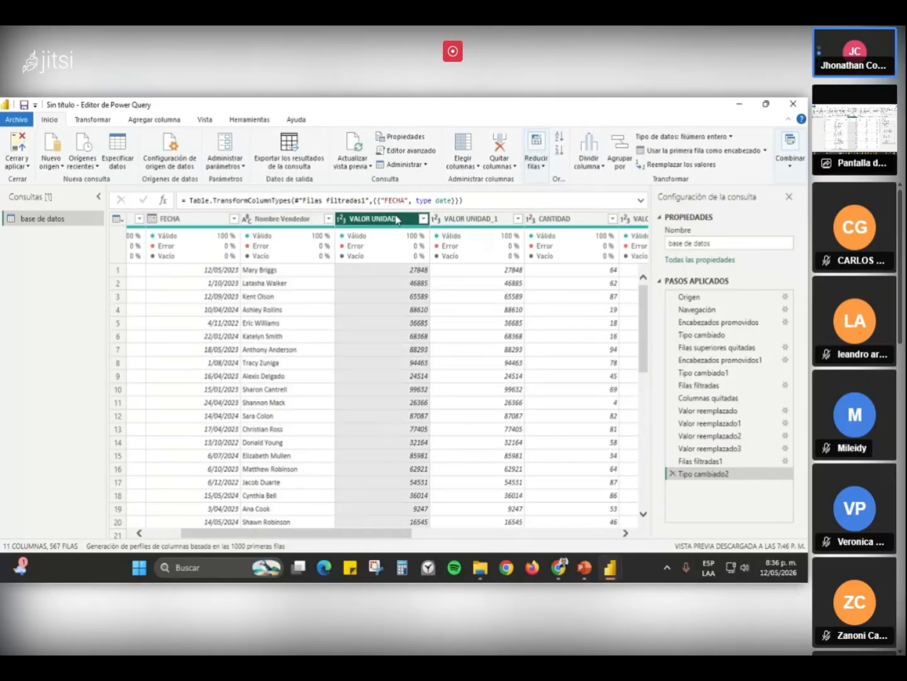
click(436, 218)
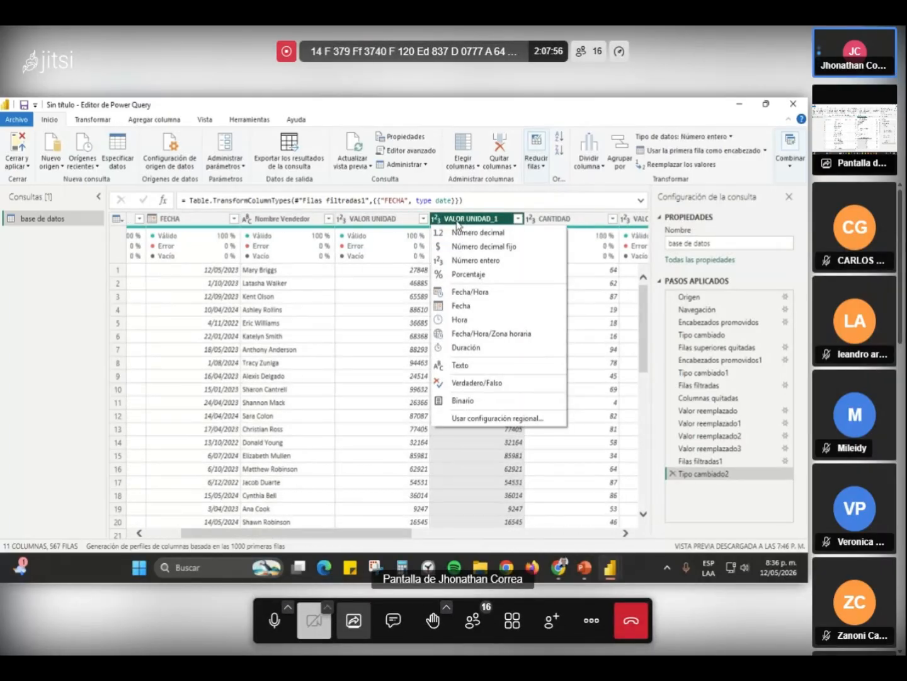
scroll(871, 467, down, 7)
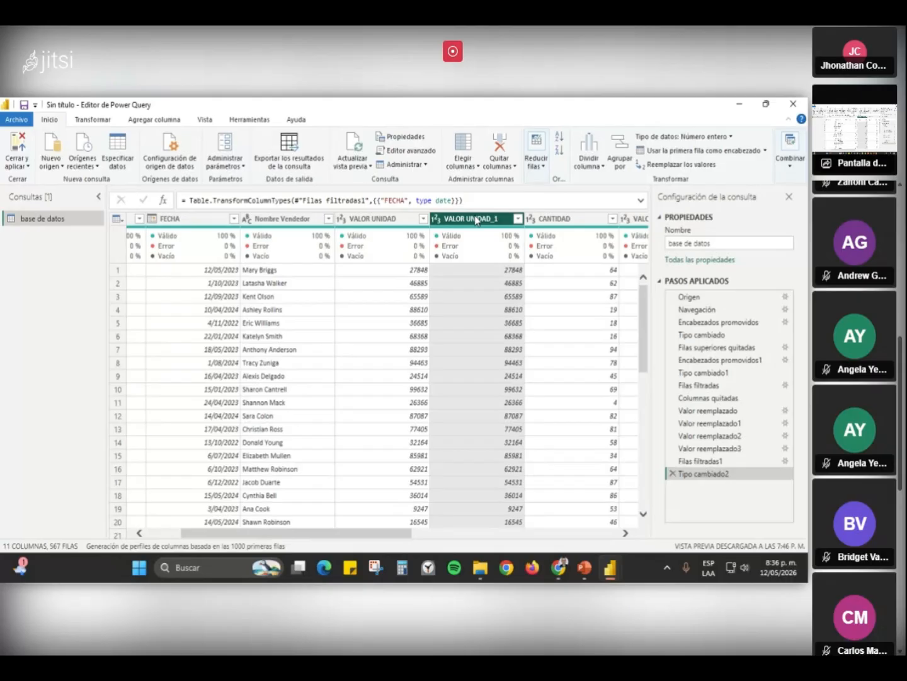
right_click(476, 219)
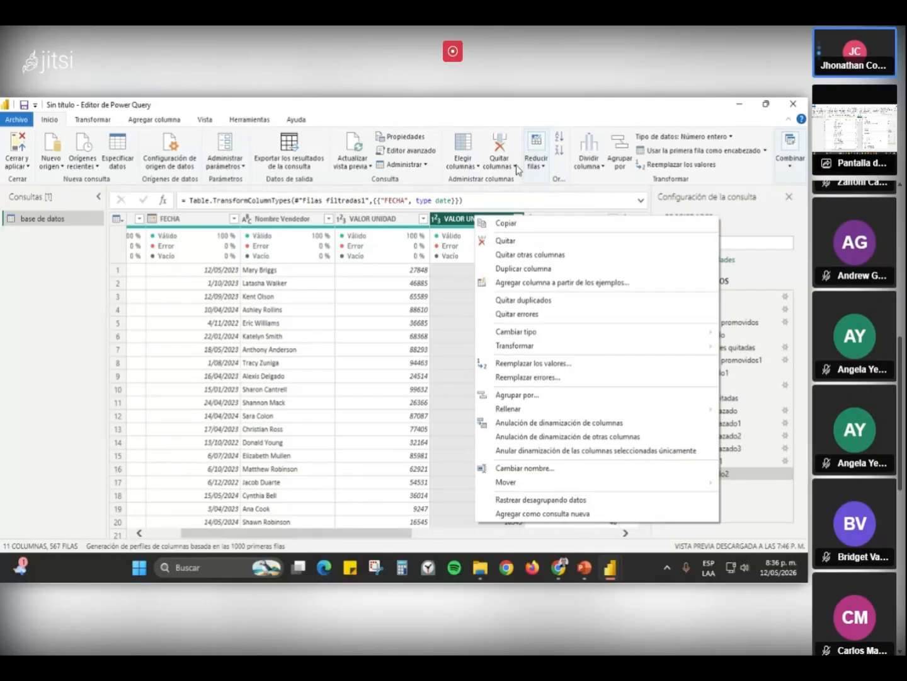
click(505, 240)
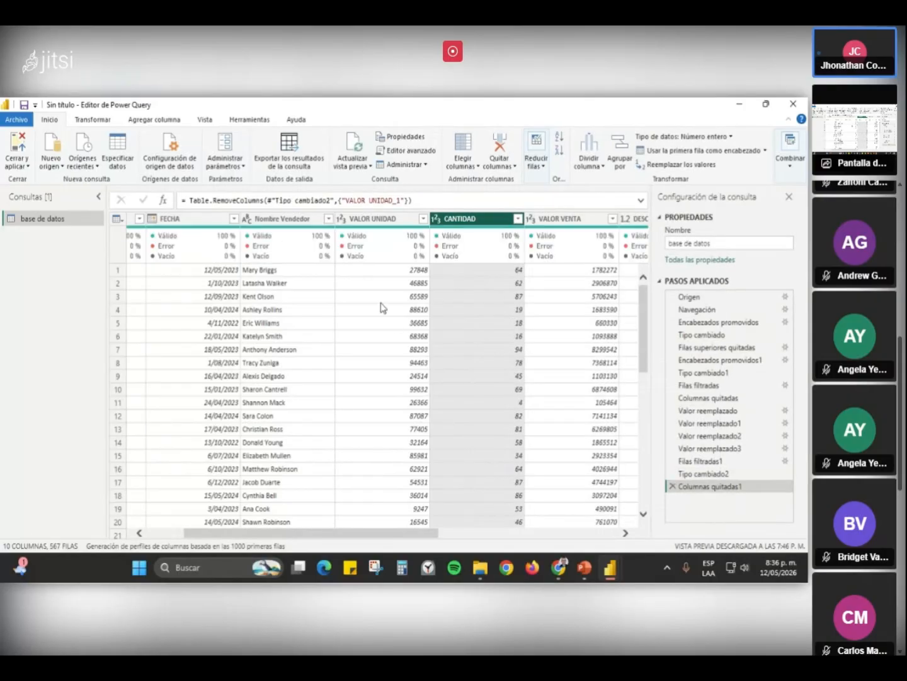
- Examine the data type options for the VALOR UNIDAD and Valor Dcto columns without changing them
click(385, 221)
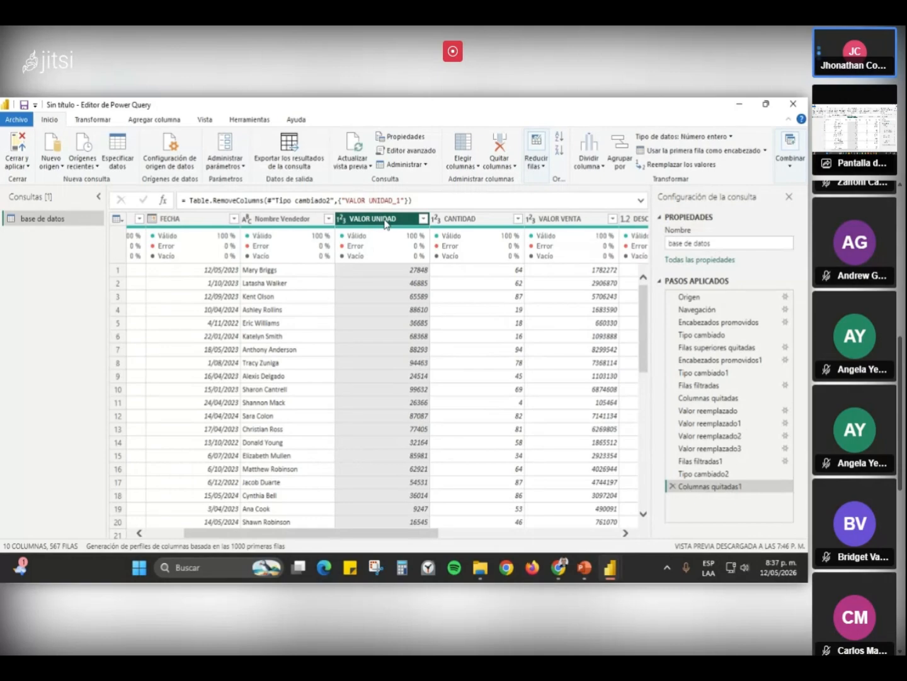
click(343, 218)
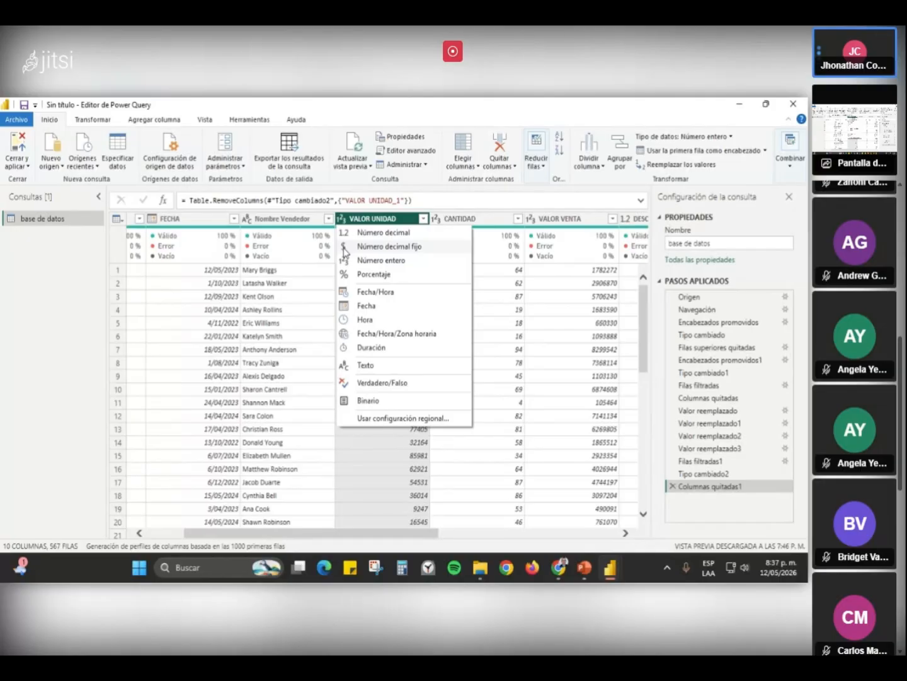
click(413, 523)
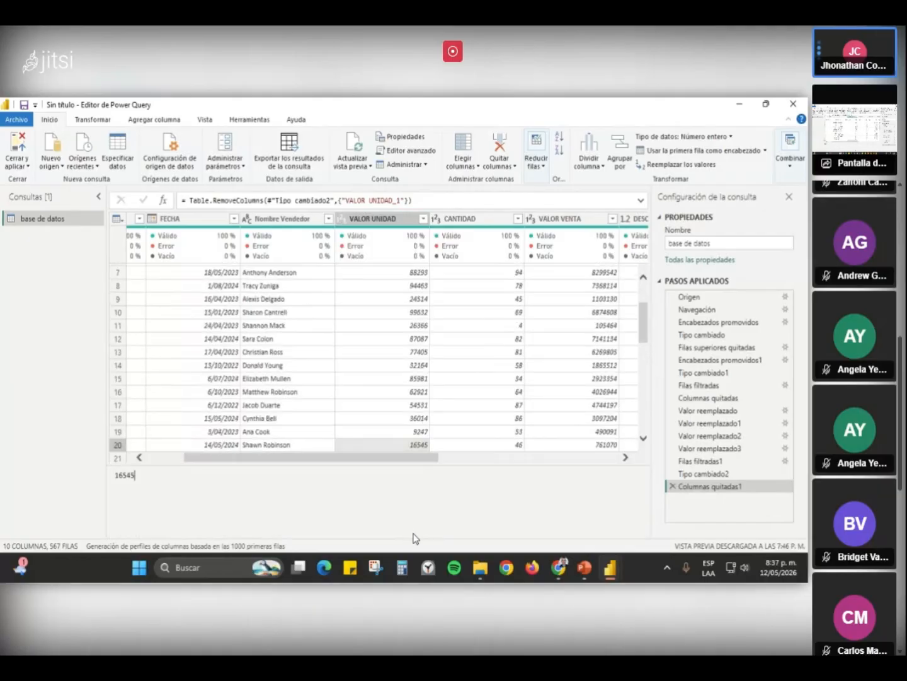
drag(413, 460, 606, 458)
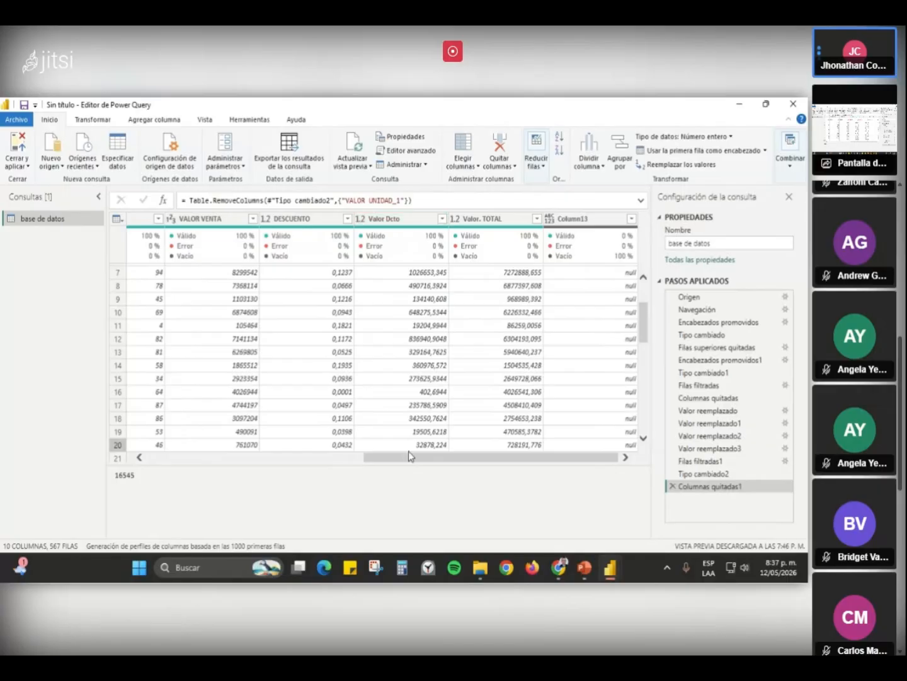
click(423, 263)
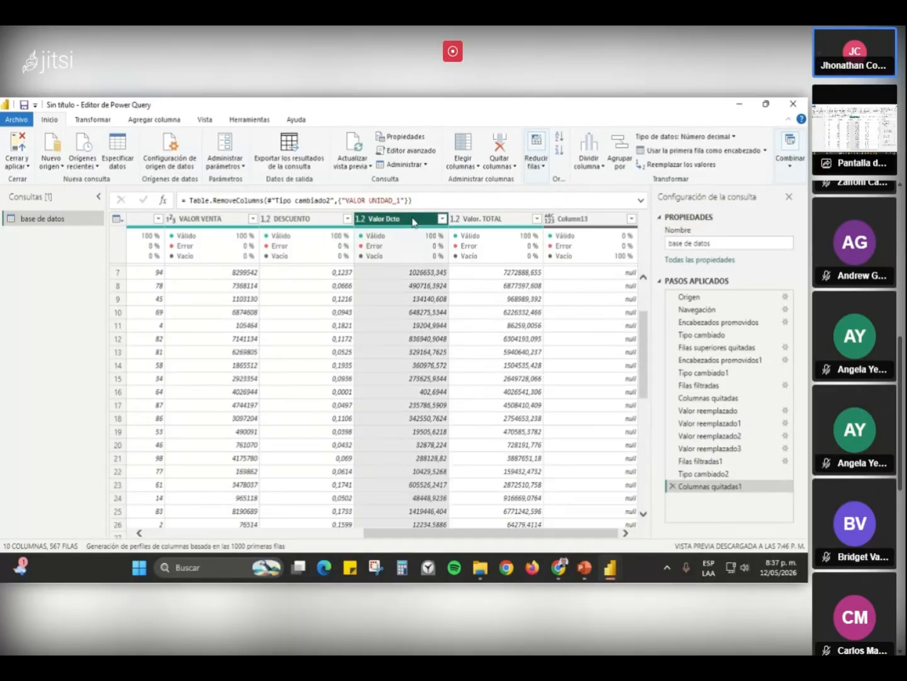
click(496, 221)
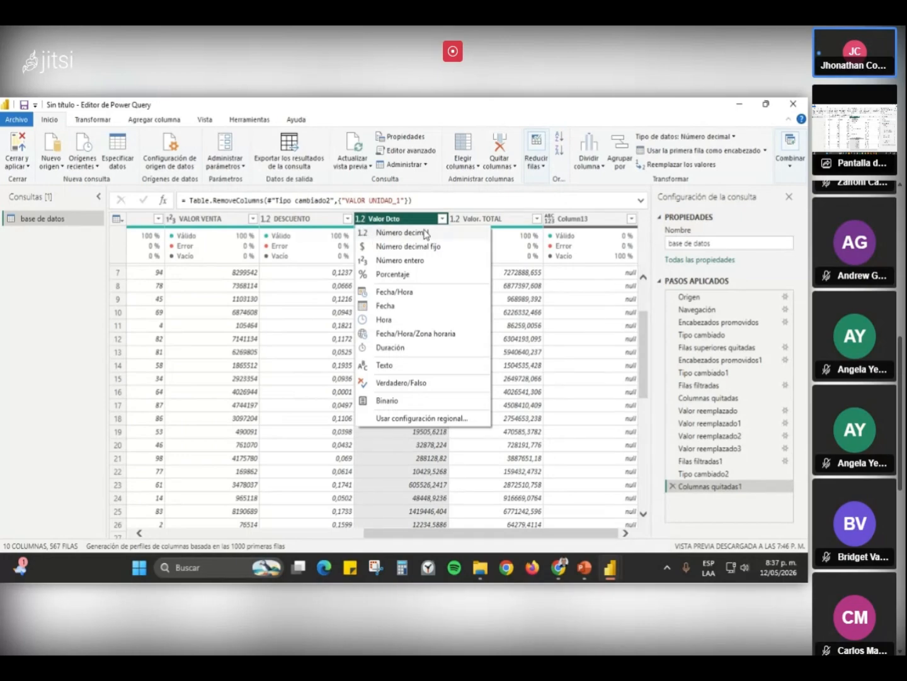
click(516, 298)
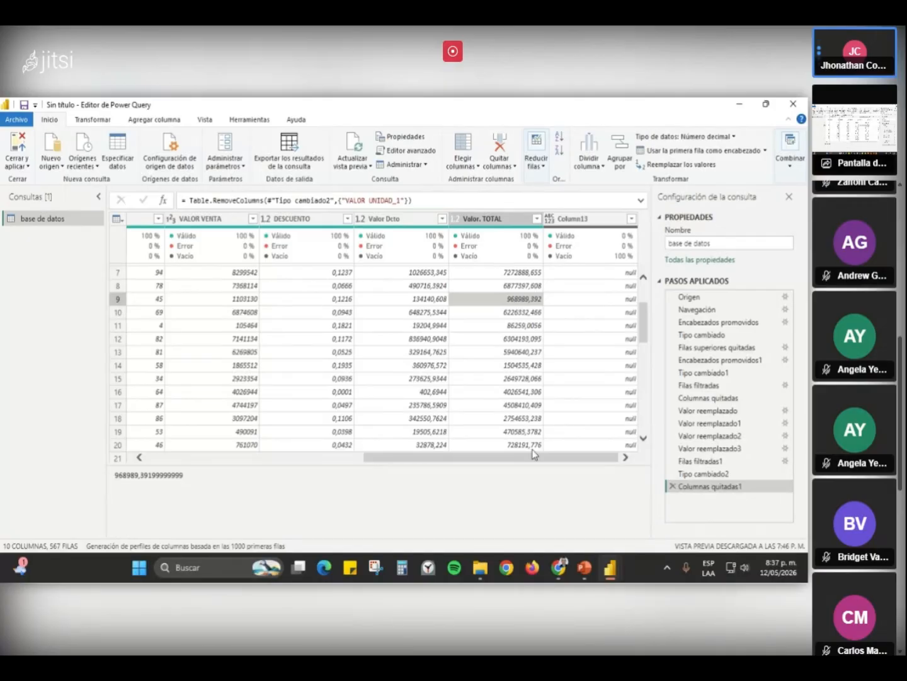
- Convert the Valor. TOTAL column to Número decimal fijo and replace that conversion with Número decimal
click(456, 219)
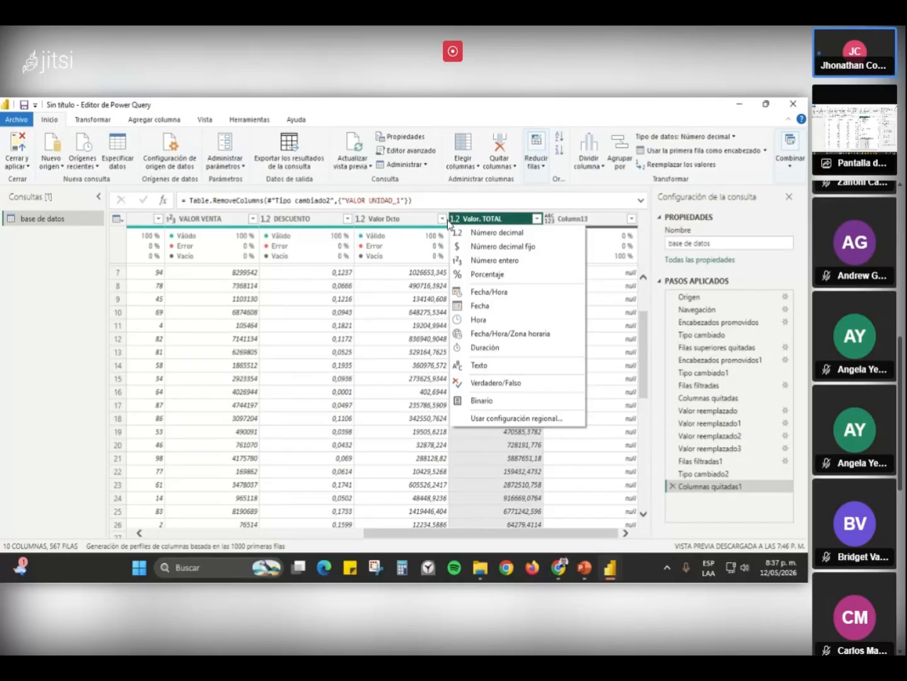
click(509, 249)
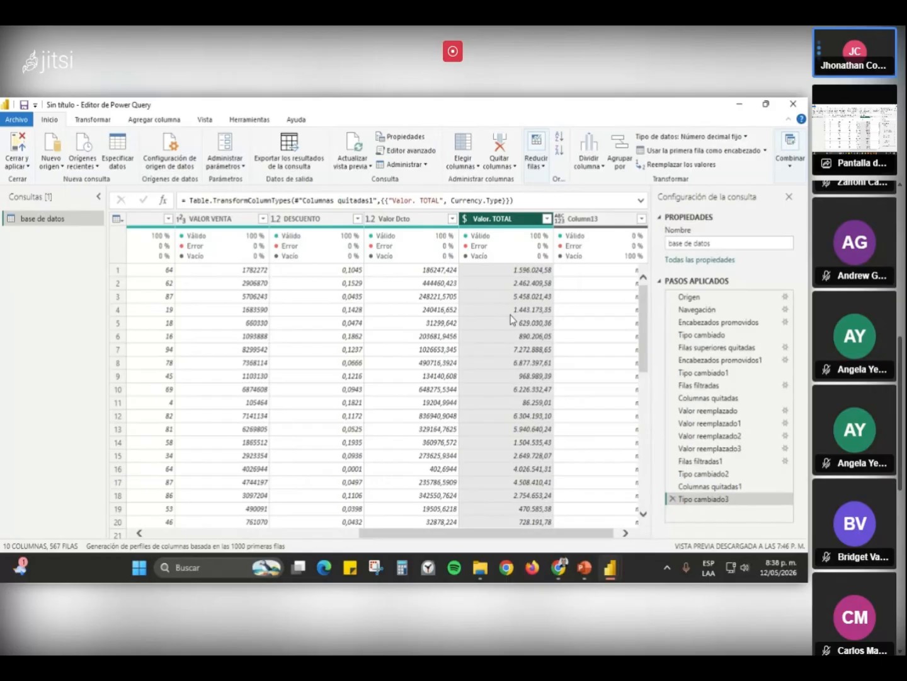
click(466, 219)
click(486, 236)
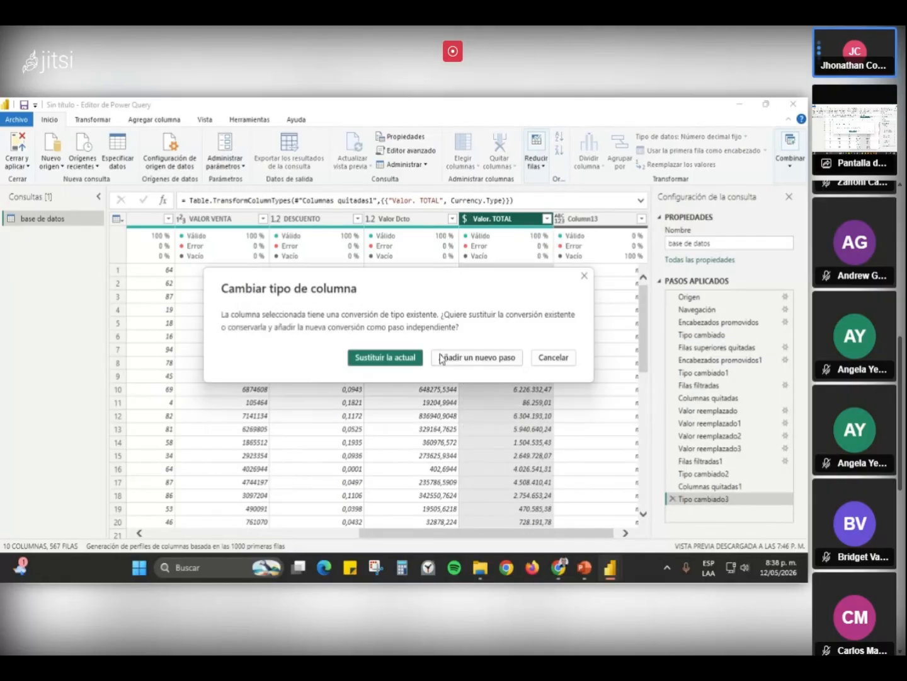
click(397, 357)
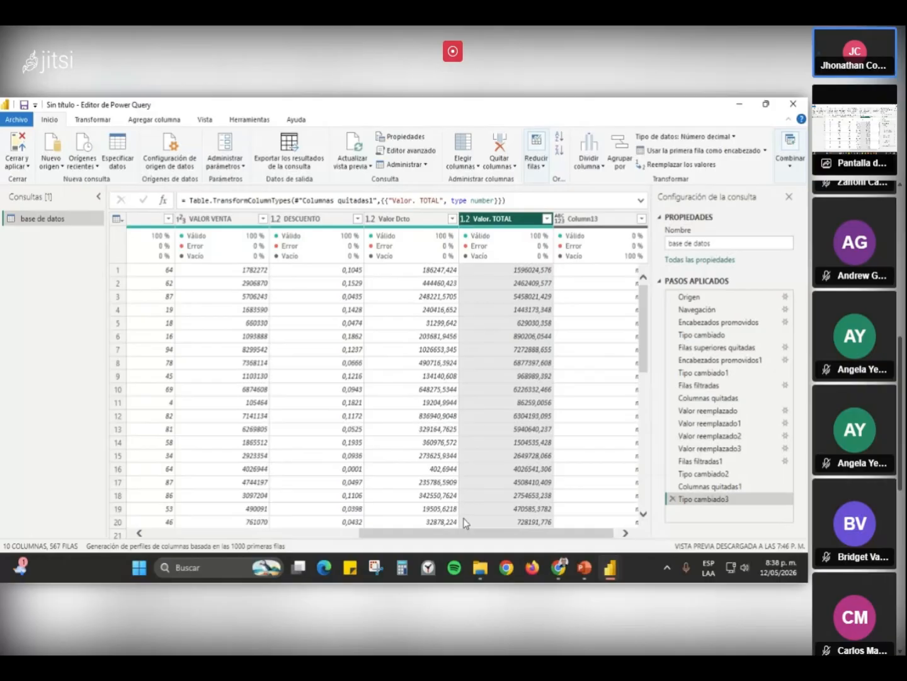
- Check the data types of the VALOR UNIDAD, CANTIDAD and VALOR VENTA columns
drag(466, 533, 317, 543)
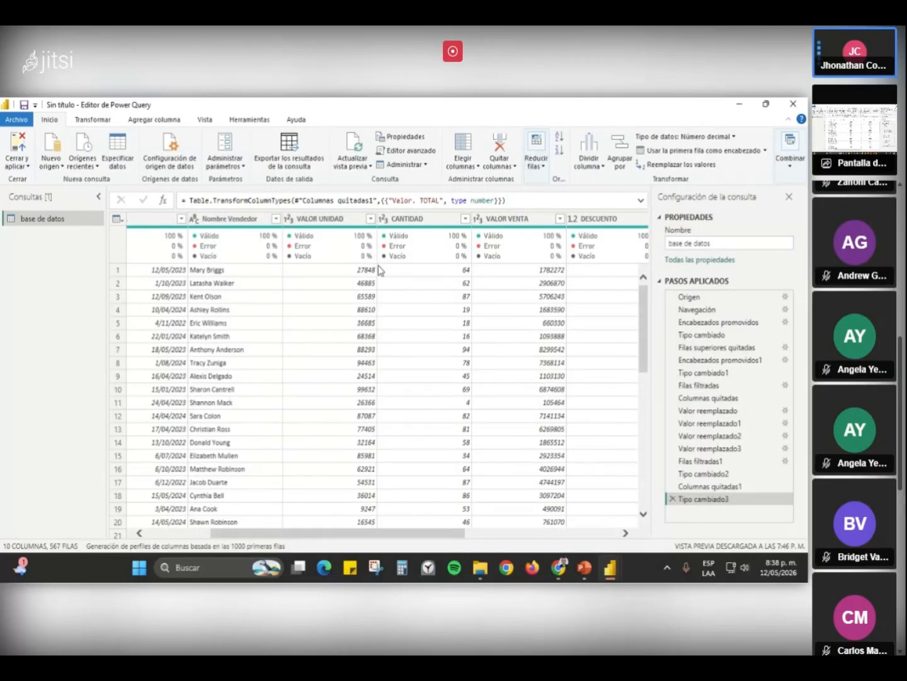
click(290, 218)
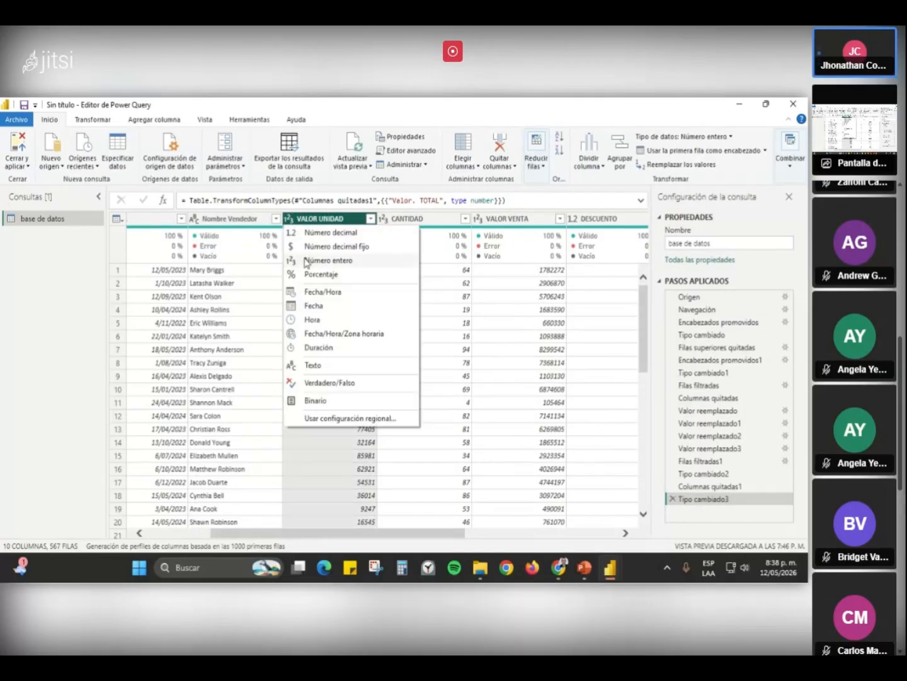
click(424, 225)
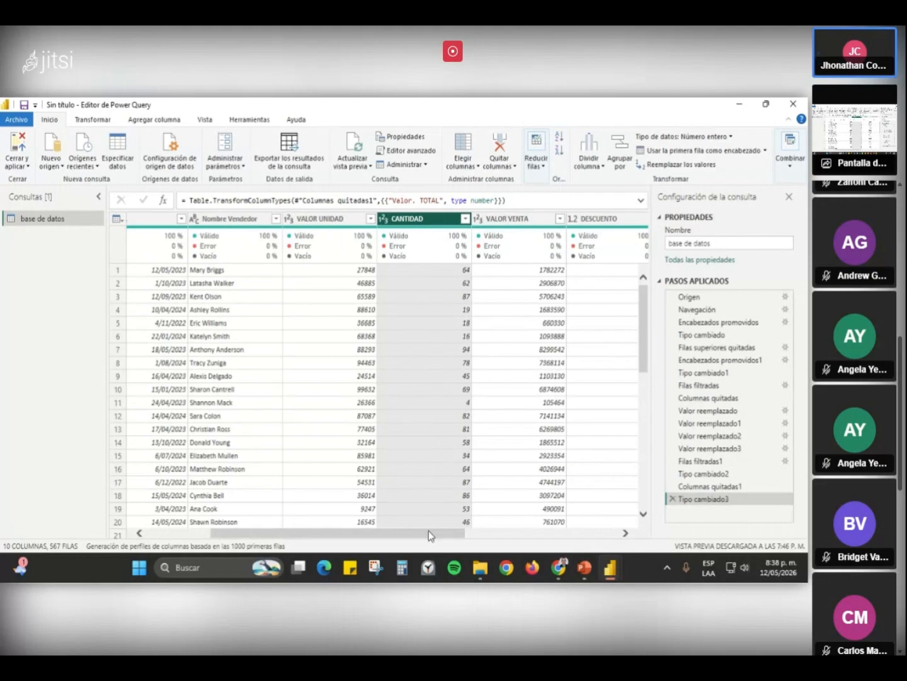
drag(428, 530, 470, 531)
click(446, 222)
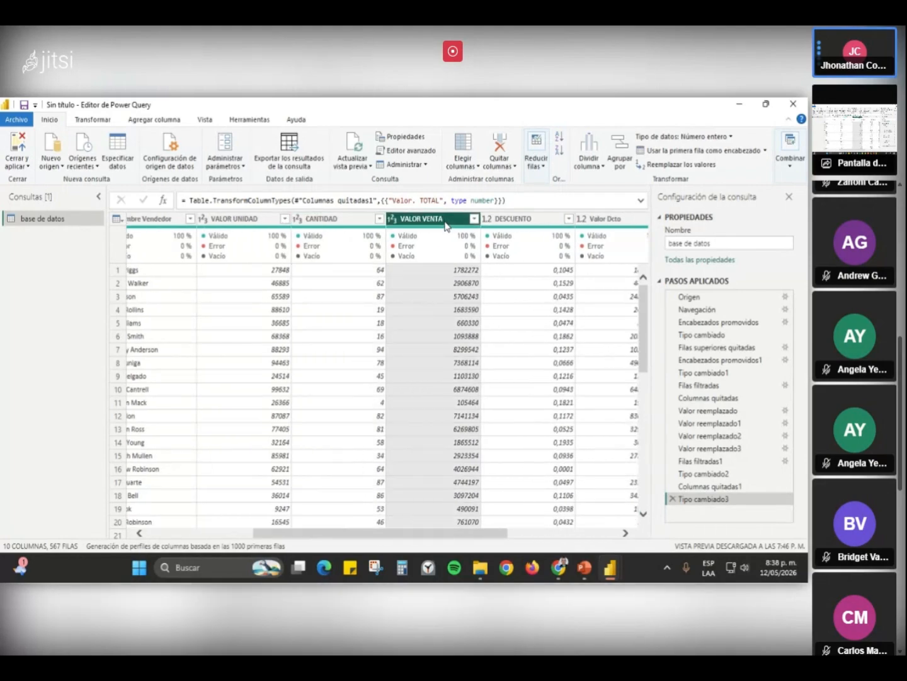
- Set the data type of the DESCUENTO column to Porcentaje
drag(425, 533, 462, 533)
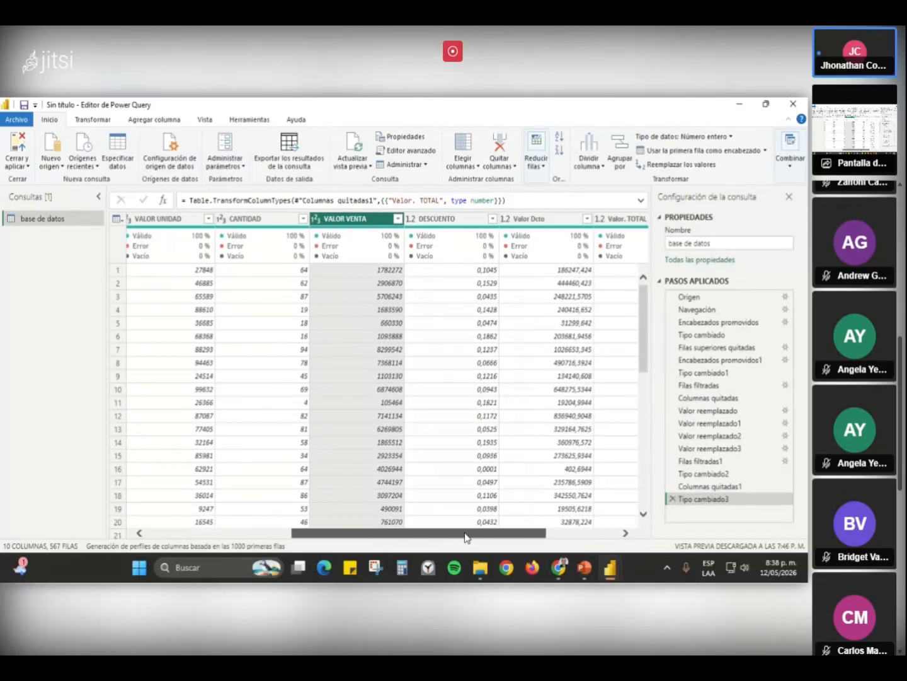
click(445, 221)
click(409, 219)
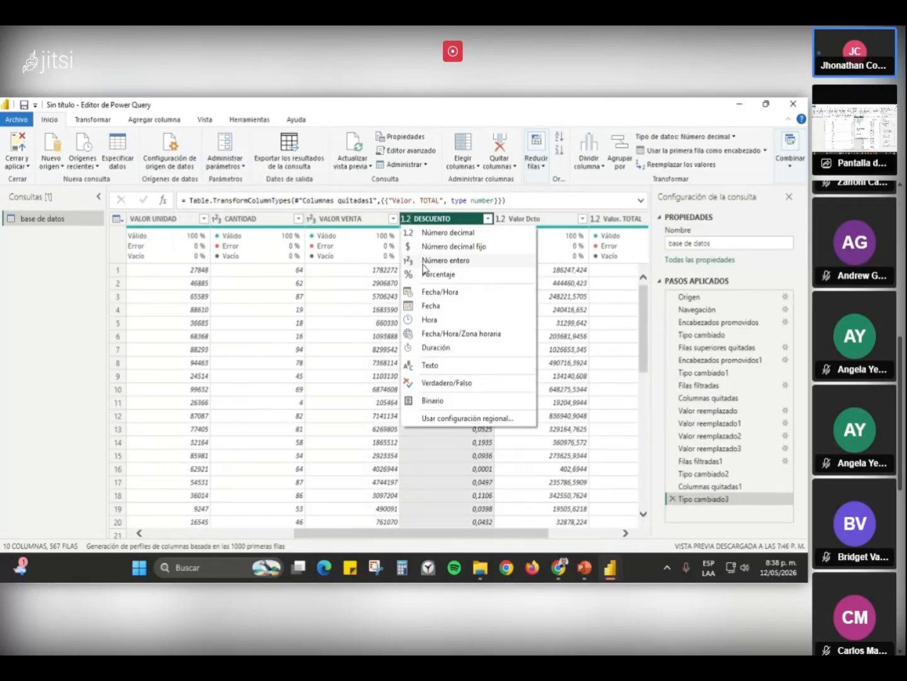
click(432, 280)
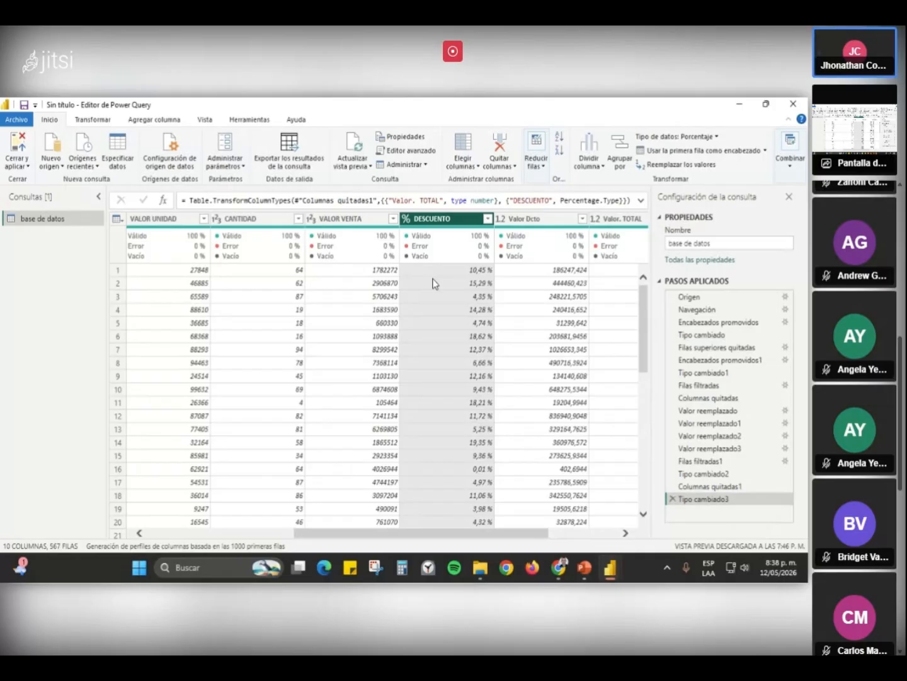
- Set the data type of the Valor Dcto column to Número entero
drag(474, 533, 537, 530)
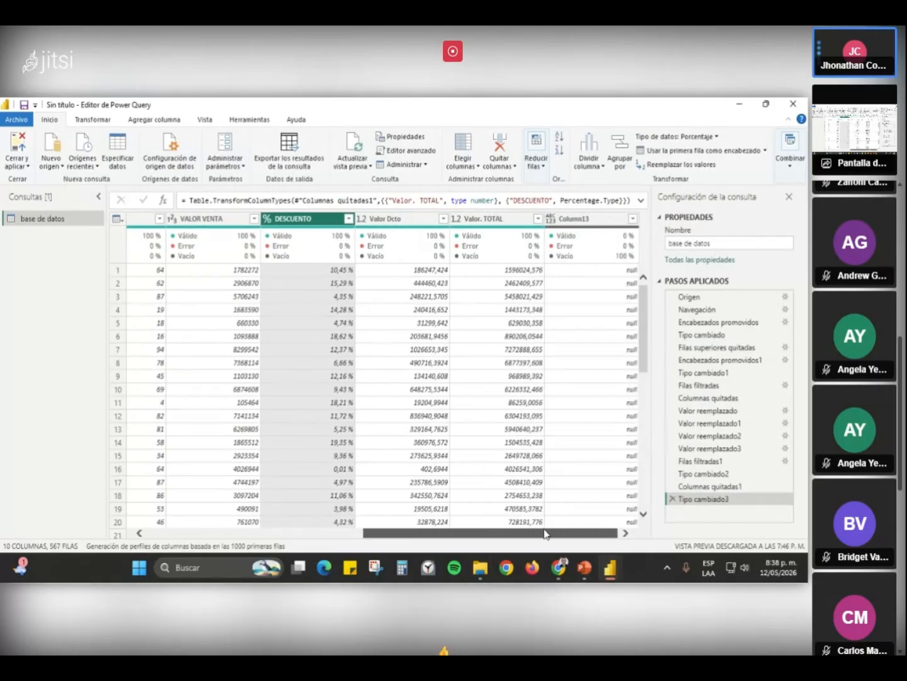
click(363, 218)
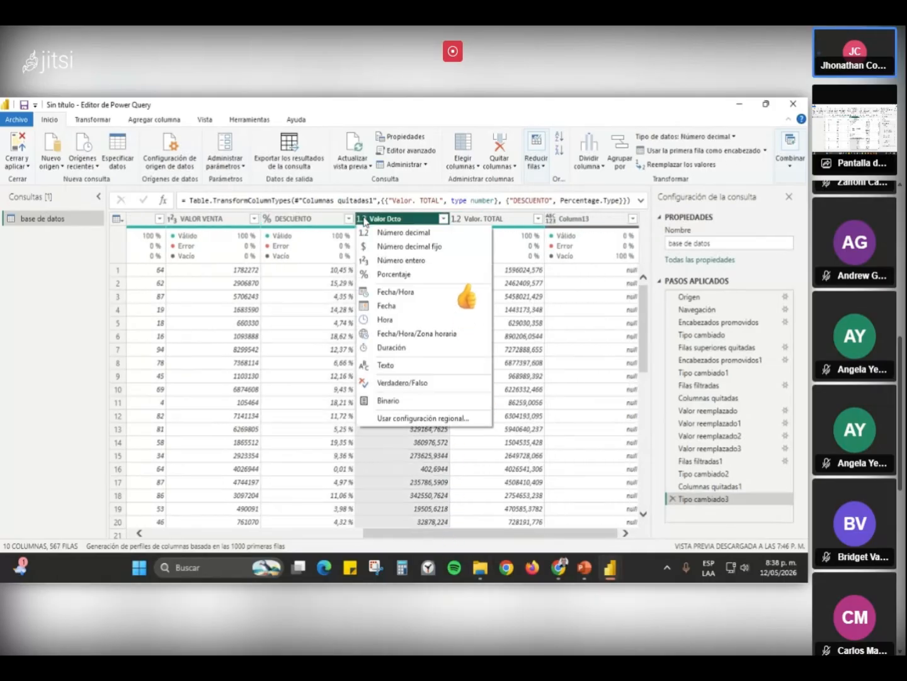
click(416, 260)
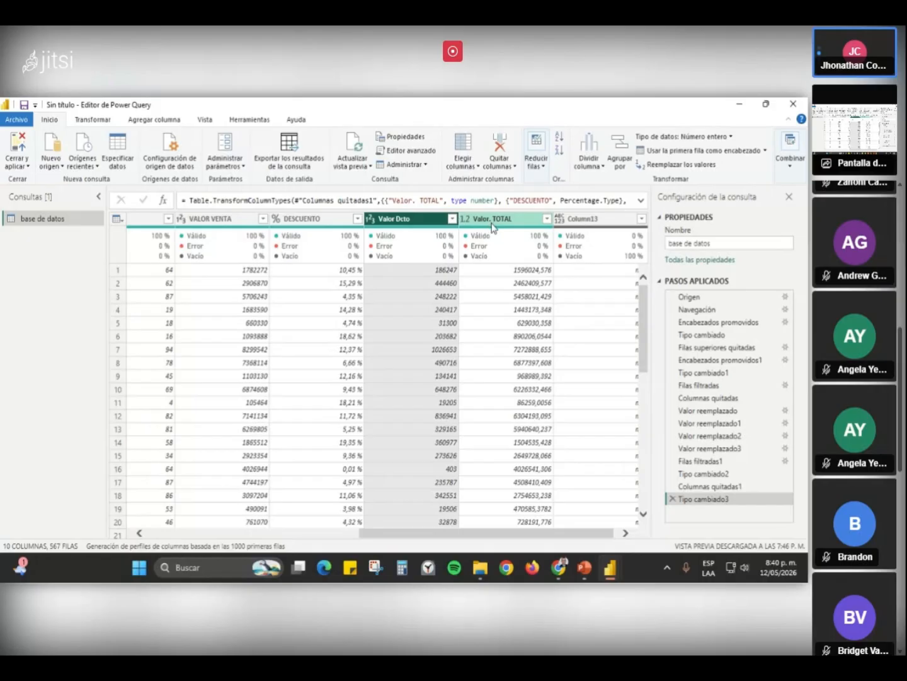
- Set the data type of the Valor. TOTAL column to Número entero, replacing its current type conversion
scroll(834, 449, up, 6)
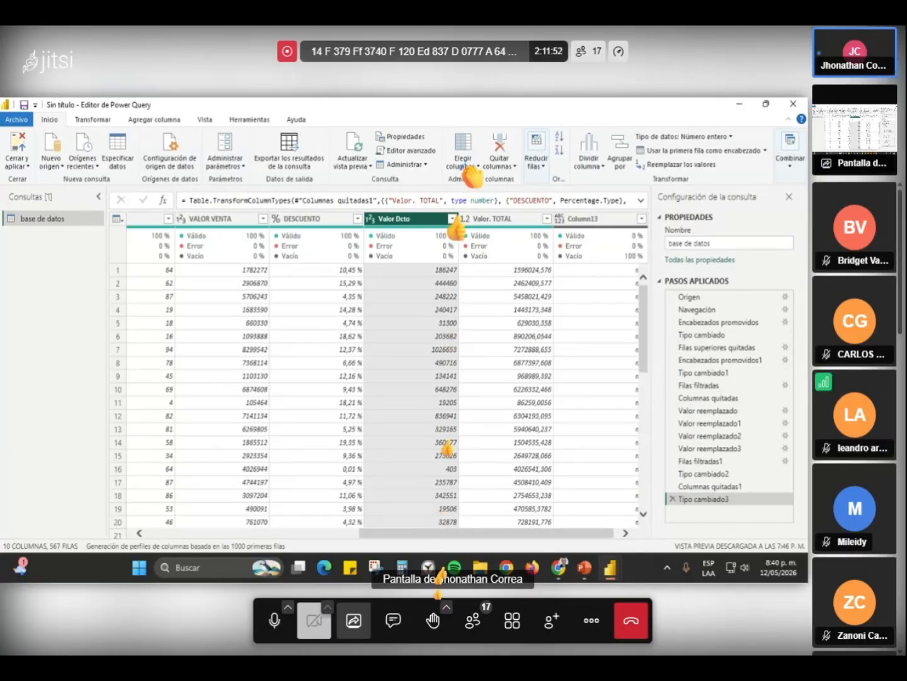
click(497, 220)
click(466, 219)
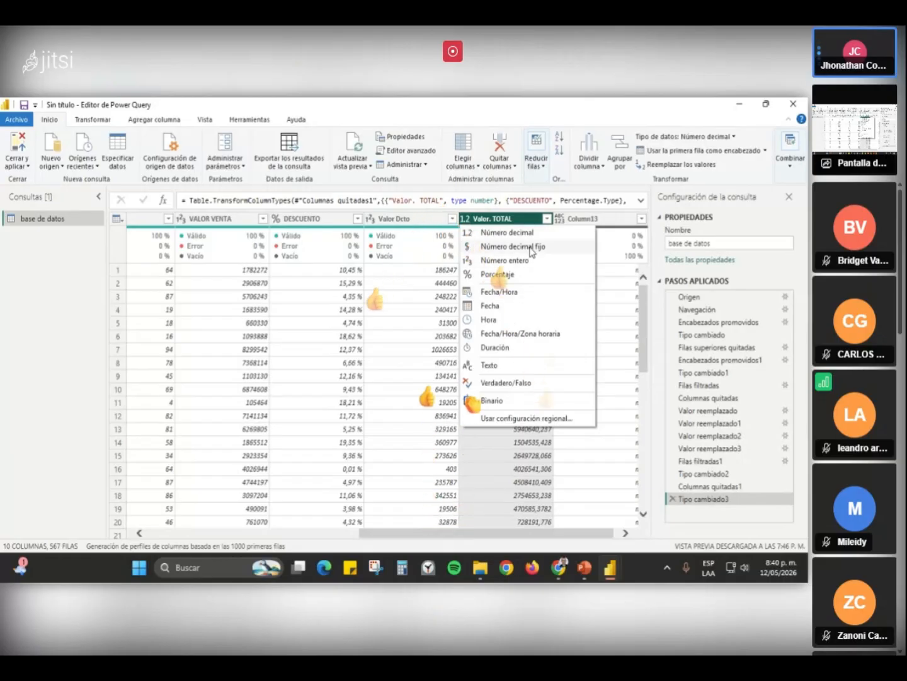
click(523, 272)
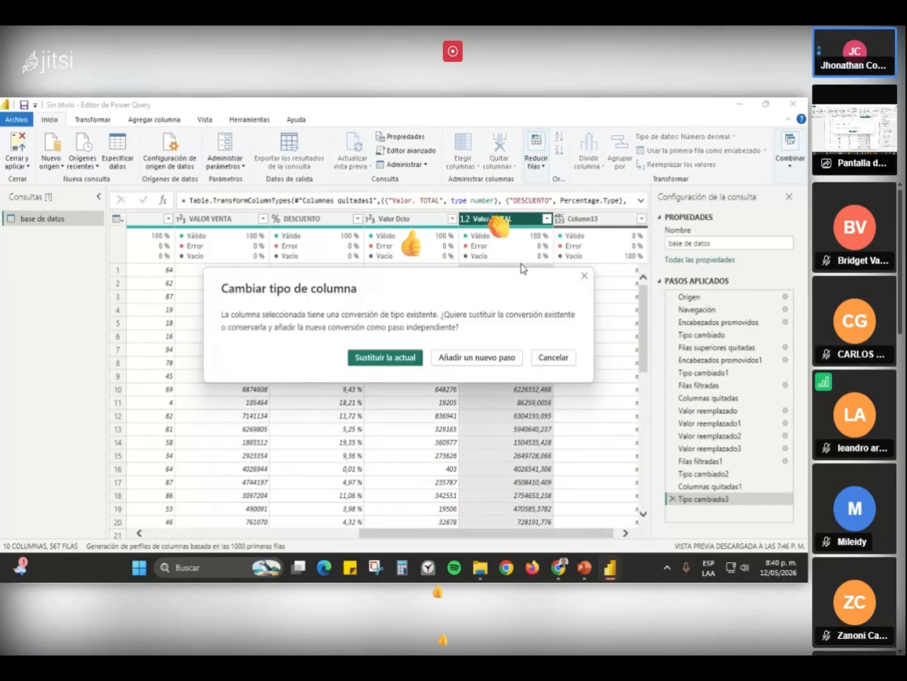
click(413, 356)
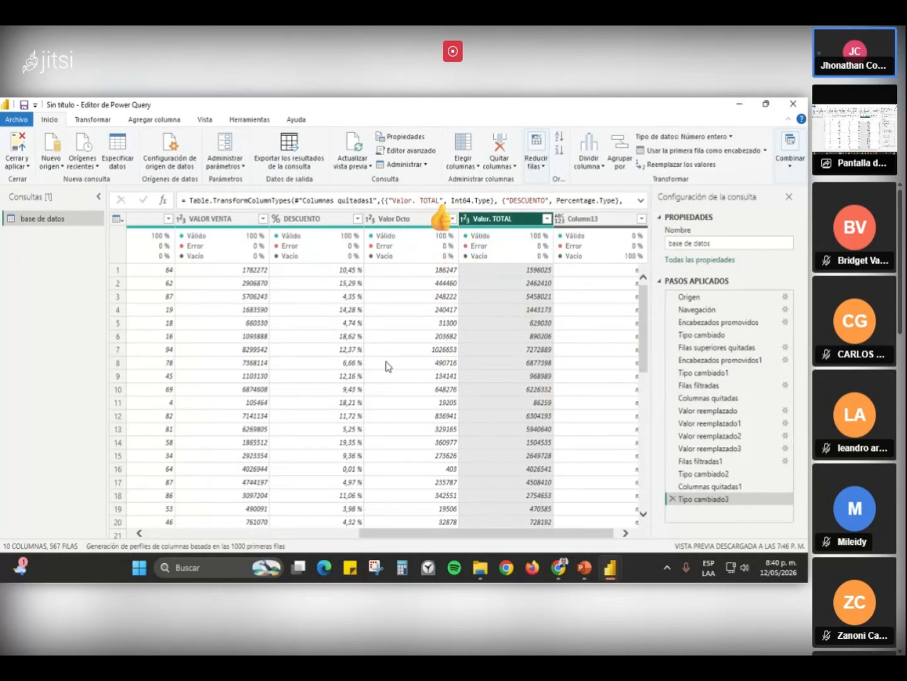
- Check the filter values of Column13 and remove that column from the table
drag(493, 534, 568, 534)
click(584, 218)
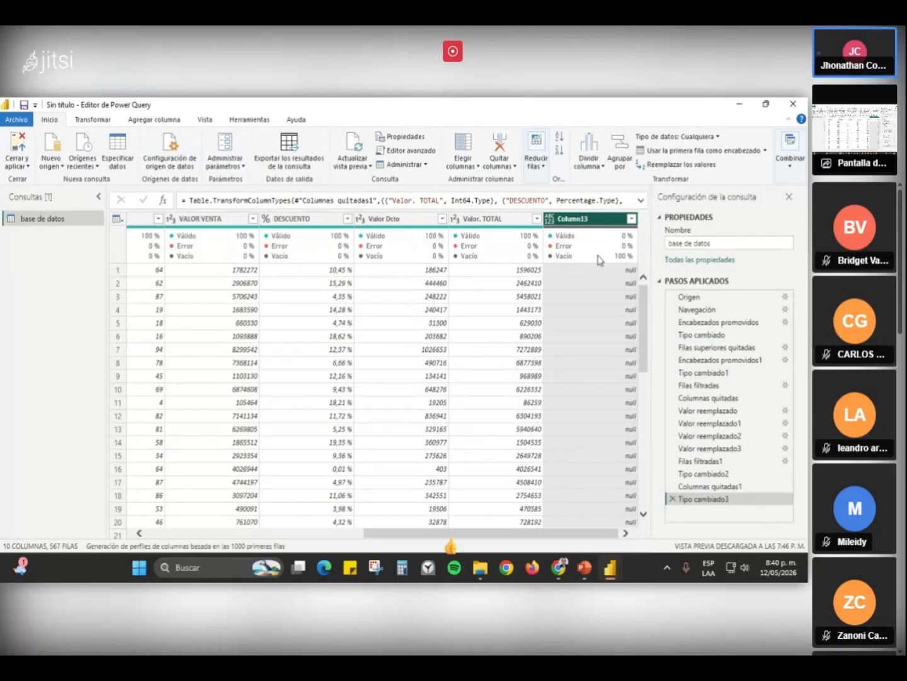
click(631, 218)
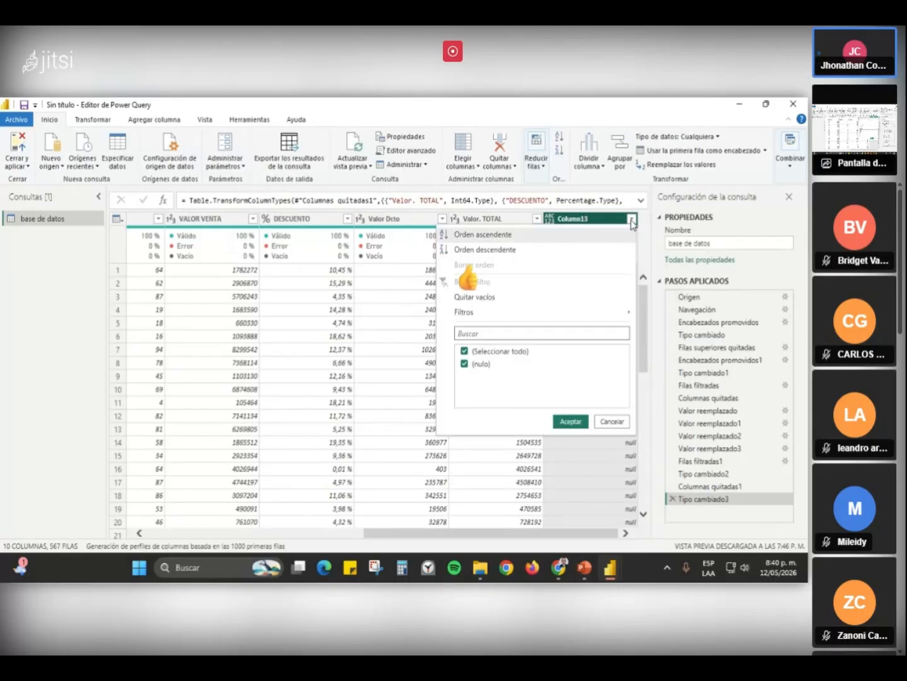
click(578, 219)
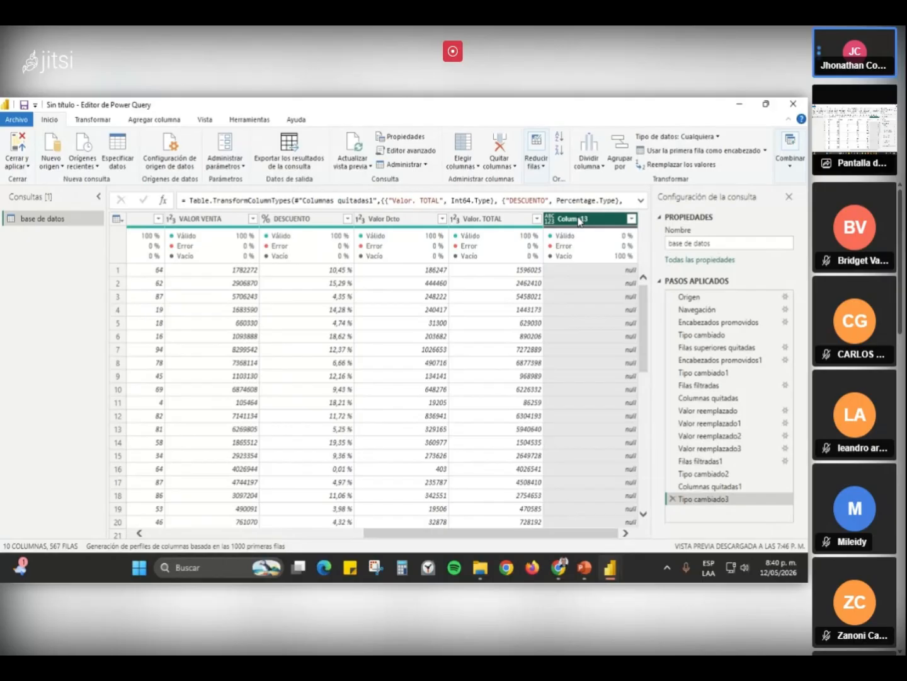
right_click(579, 220)
click(595, 241)
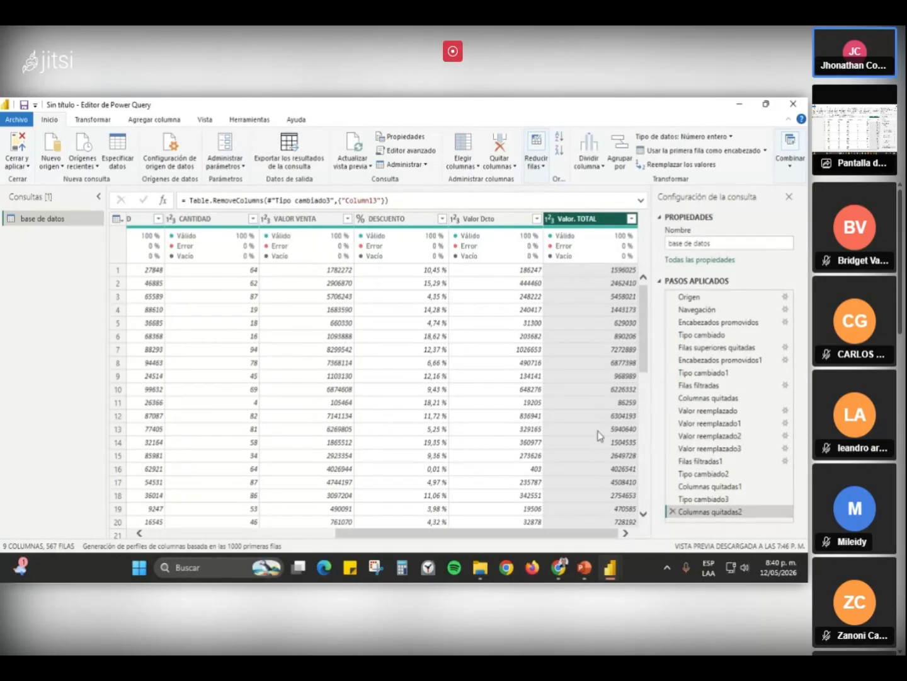
drag(567, 535, 604, 529)
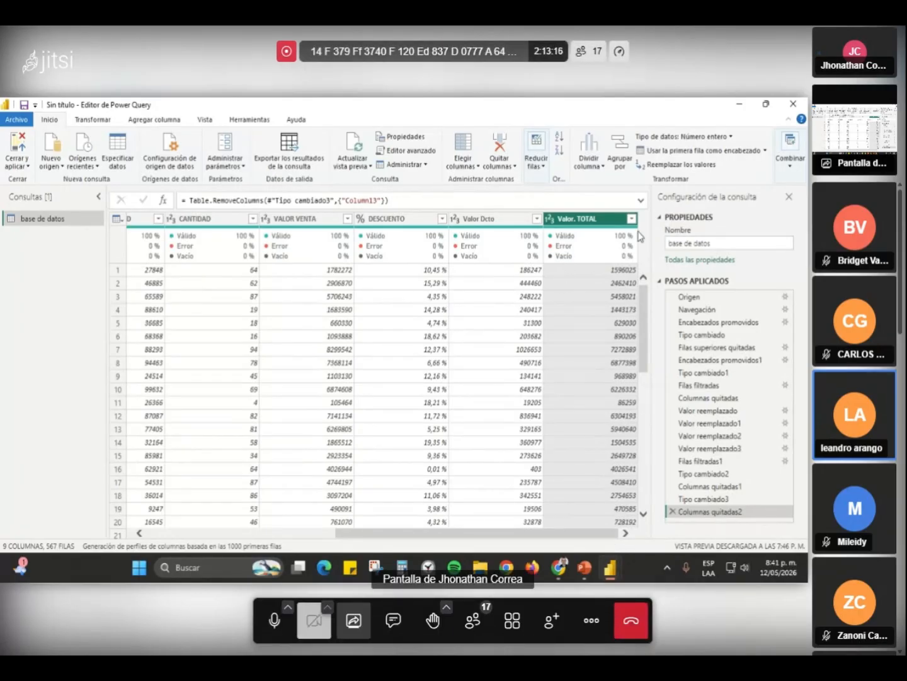
- Rename the base de datos query as facturas
drag(731, 241, 666, 244)
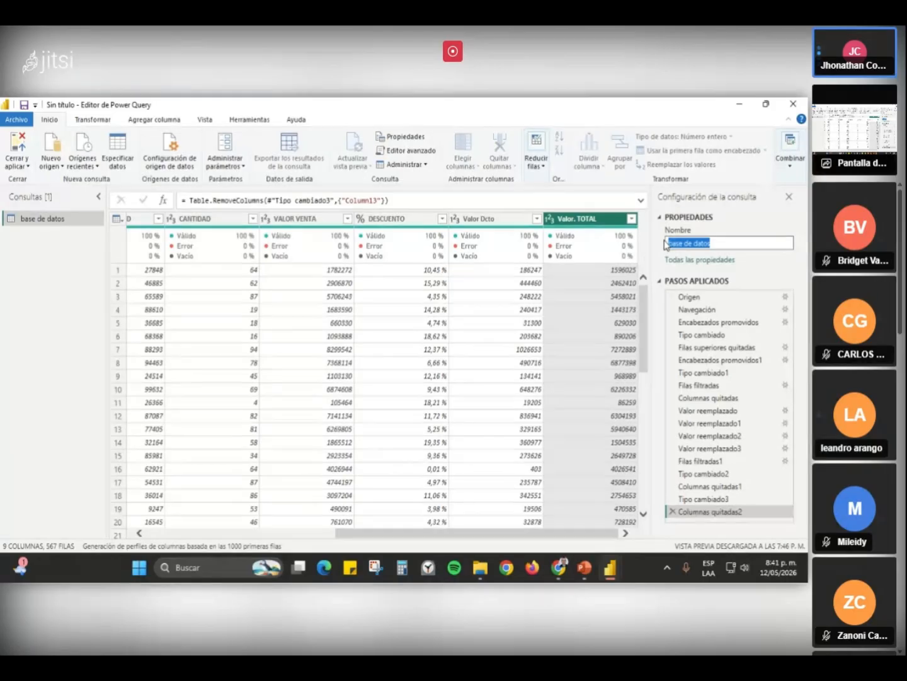
text(Vaci)
key(BackSpace)
text(uras)
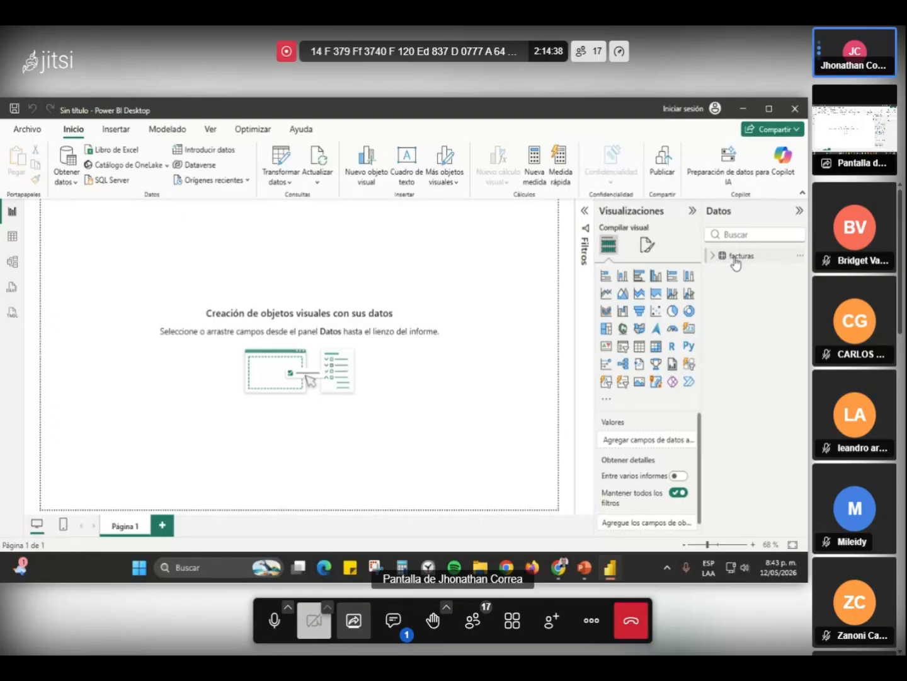
- Reopen the facturas query for editing and try to extend its name to facturas_ficticias
click(800, 257)
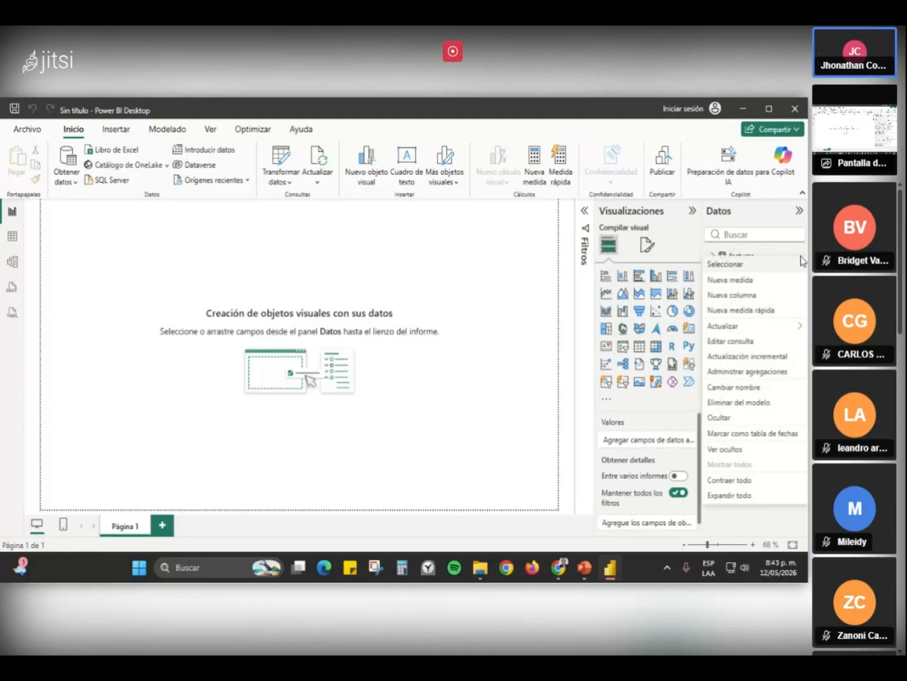
click(729, 343)
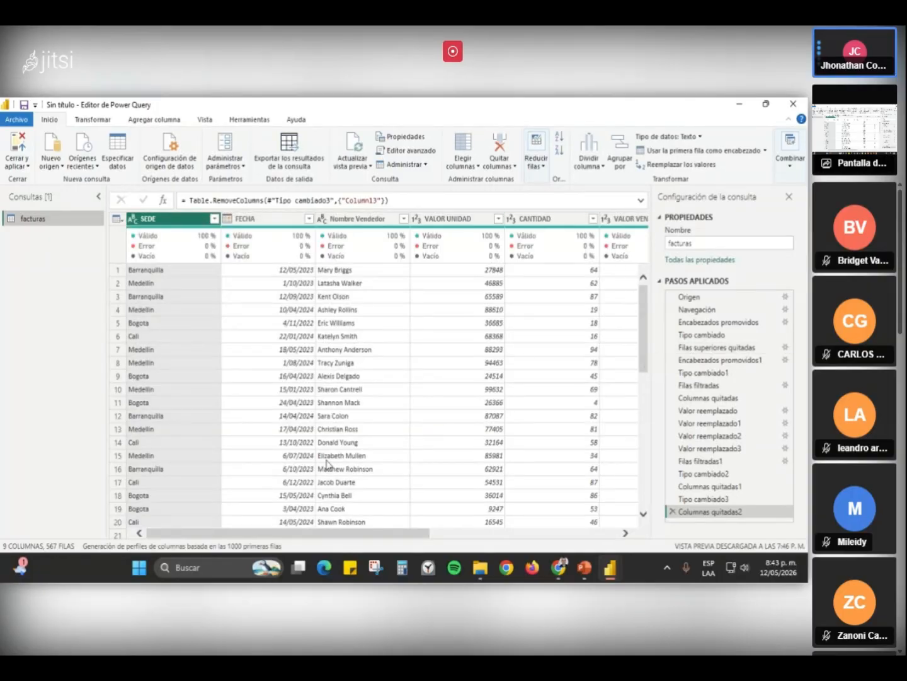
drag(347, 541, 618, 540)
drag(695, 243, 661, 244)
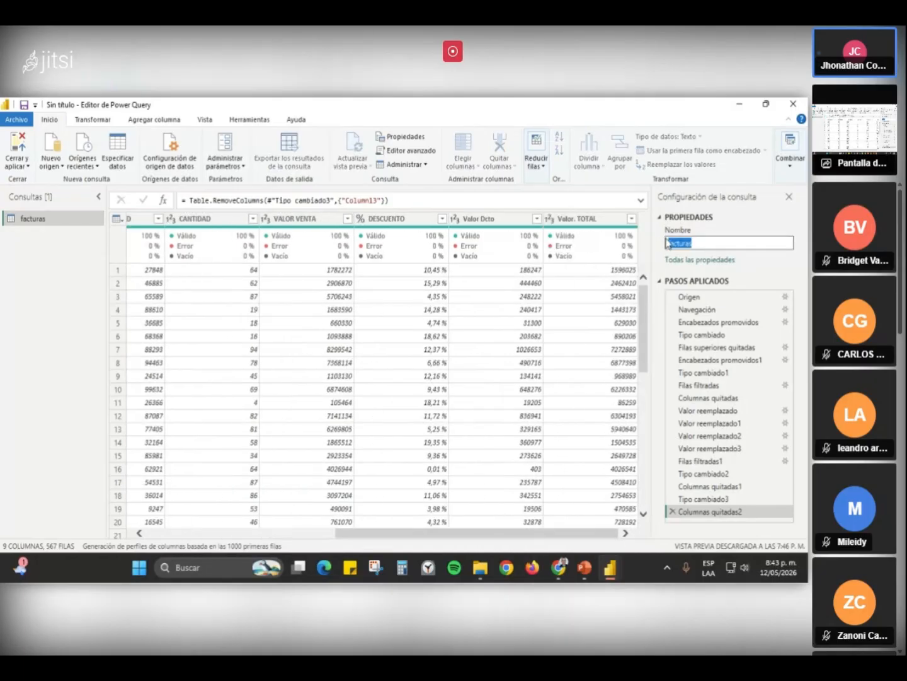
click(710, 245)
text(ficti)
key(BackSpace)
text(icias)
drag(693, 243, 688, 244)
click(694, 243)
key(BackSpace)
text(_)
- Restore the query name to facturas, then close the query editor and apply the changes
drag(725, 243, 667, 240)
key(BackSpace)
click(11, 151)
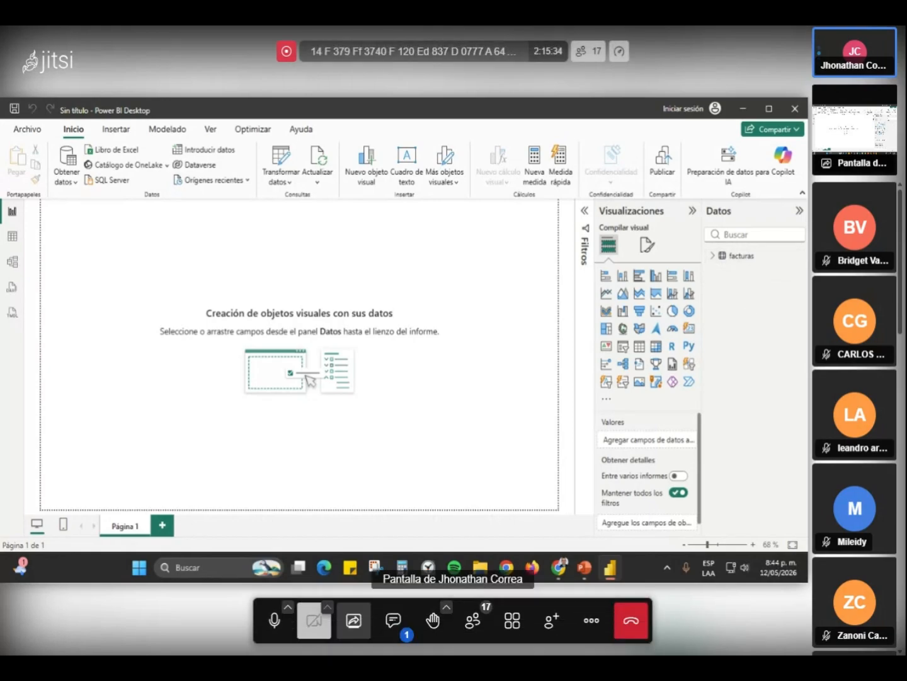
- Switch to the Jitsi meeting chat to read its messages and close it again
click(393, 619)
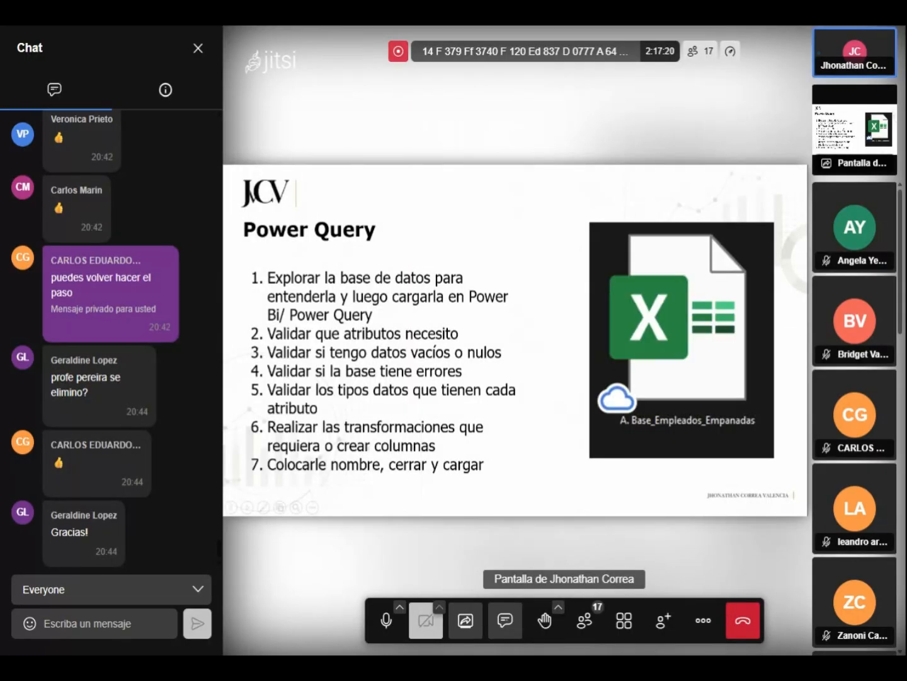
click(197, 49)
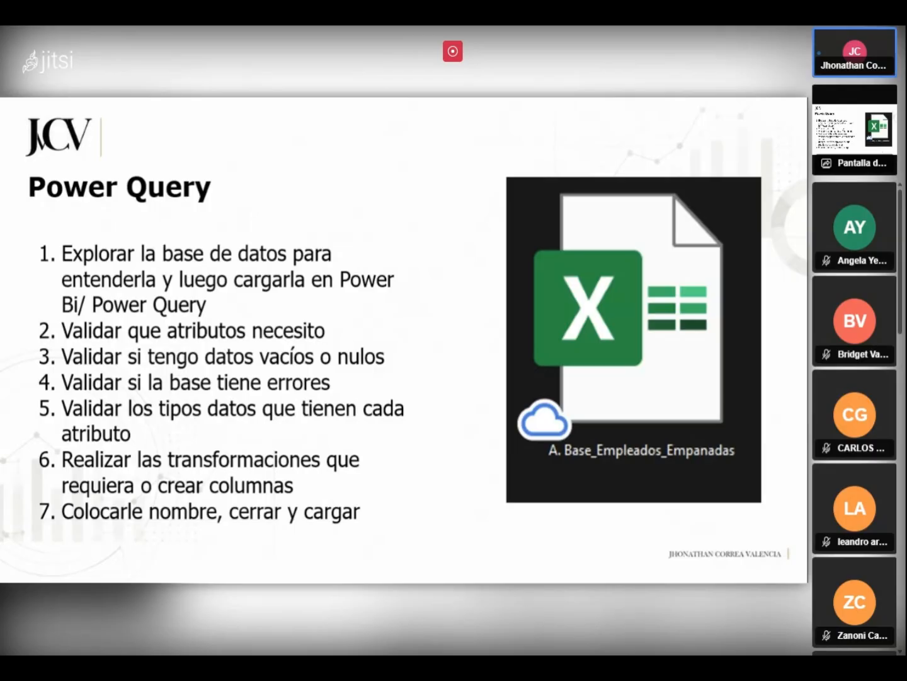
- Open the A. Base_Empleados_Empanadas workbook from the CLASE2 folder in Excel
drag(807, 268, 337, 112)
click(250, 265)
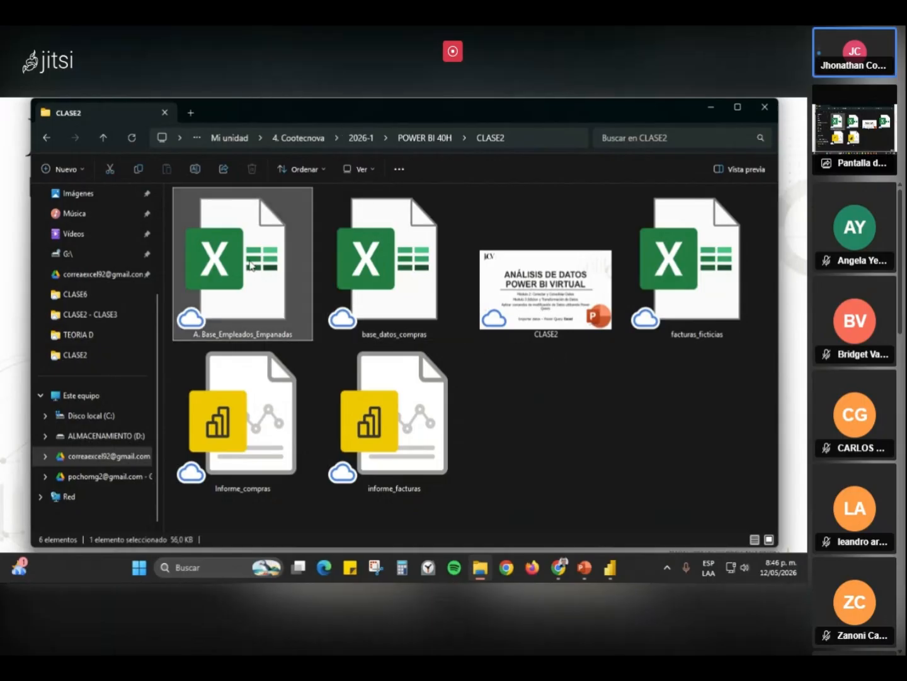
double_click(251, 264)
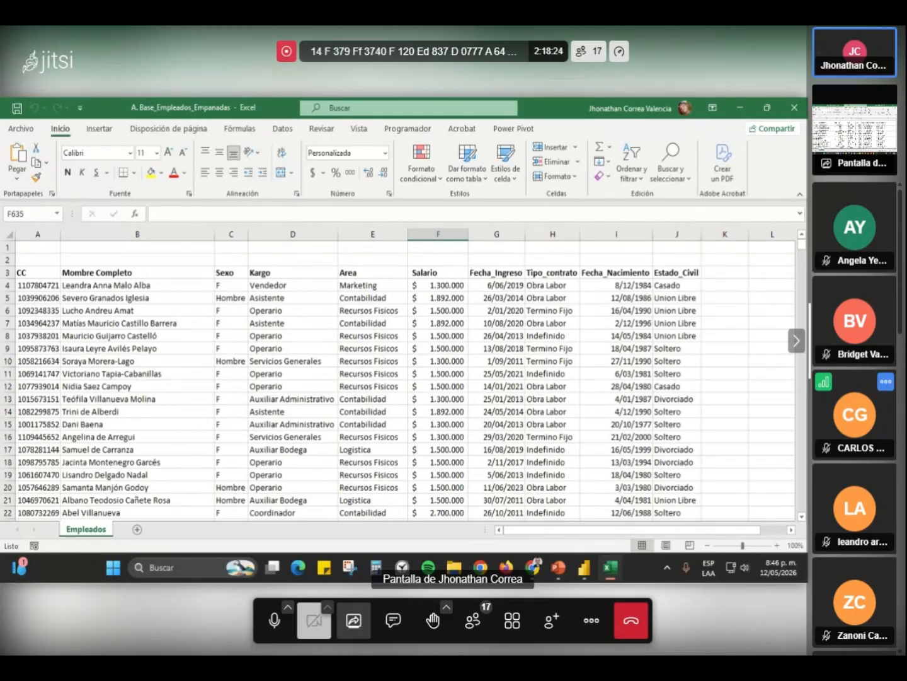
- Examine the two rows above the headers, the Mombre Completo and Kargo headings, and the Sexo column's heading and entries
click(504, 311)
drag(3, 247, 2, 259)
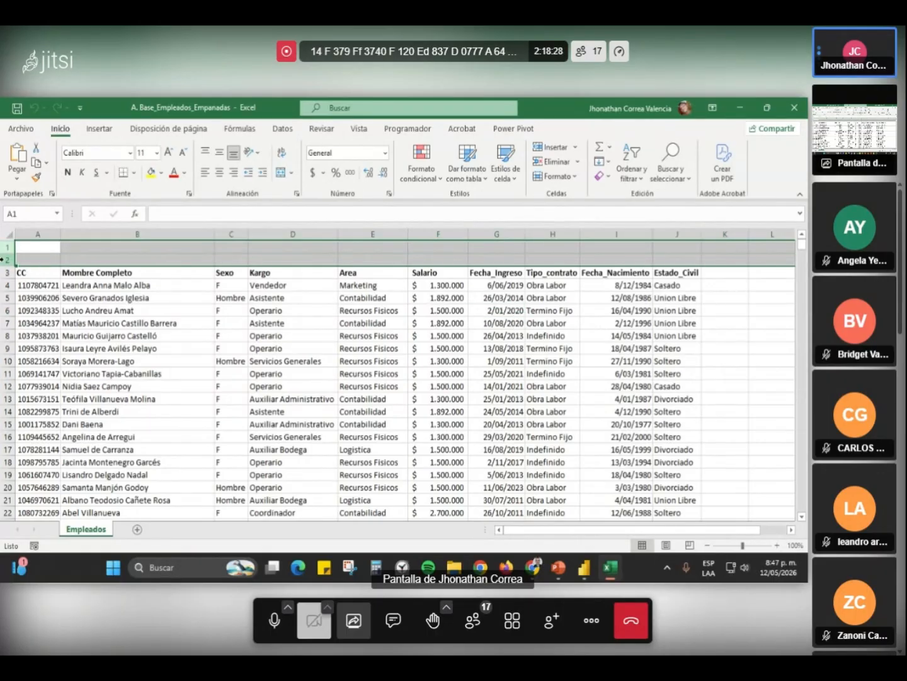
click(223, 324)
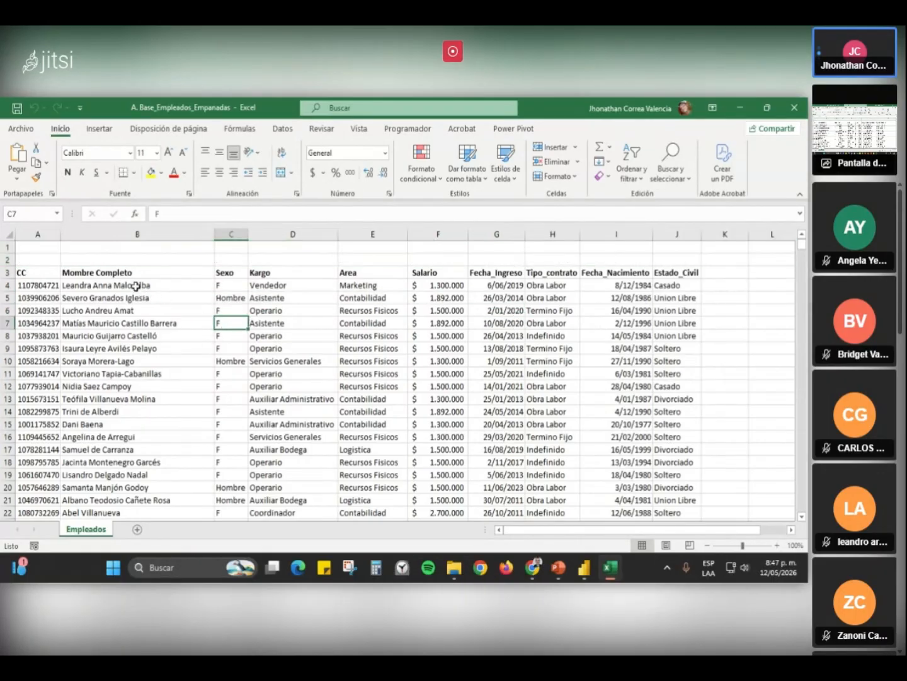
click(142, 274)
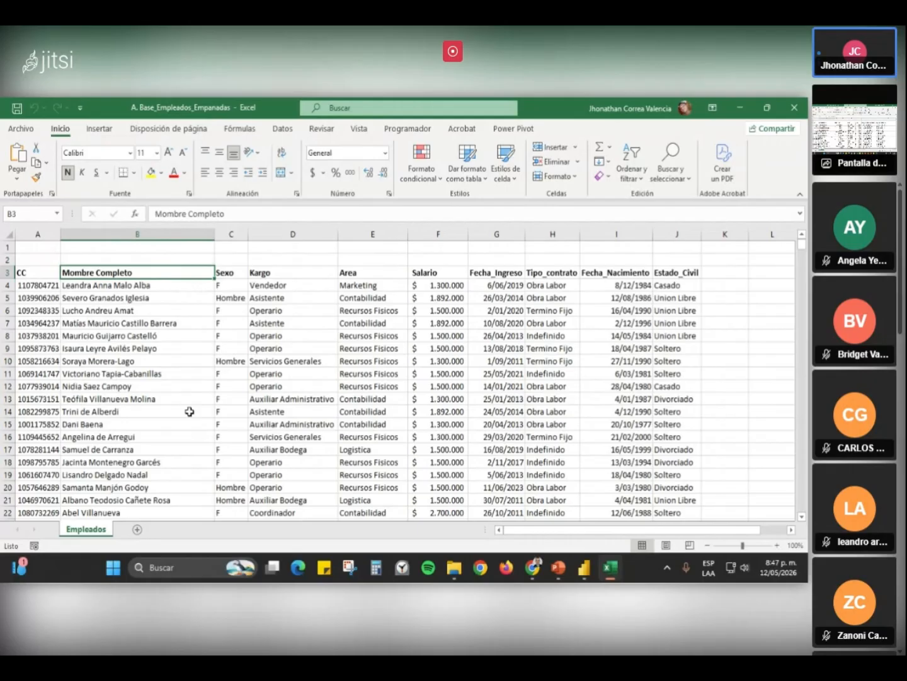
click(279, 273)
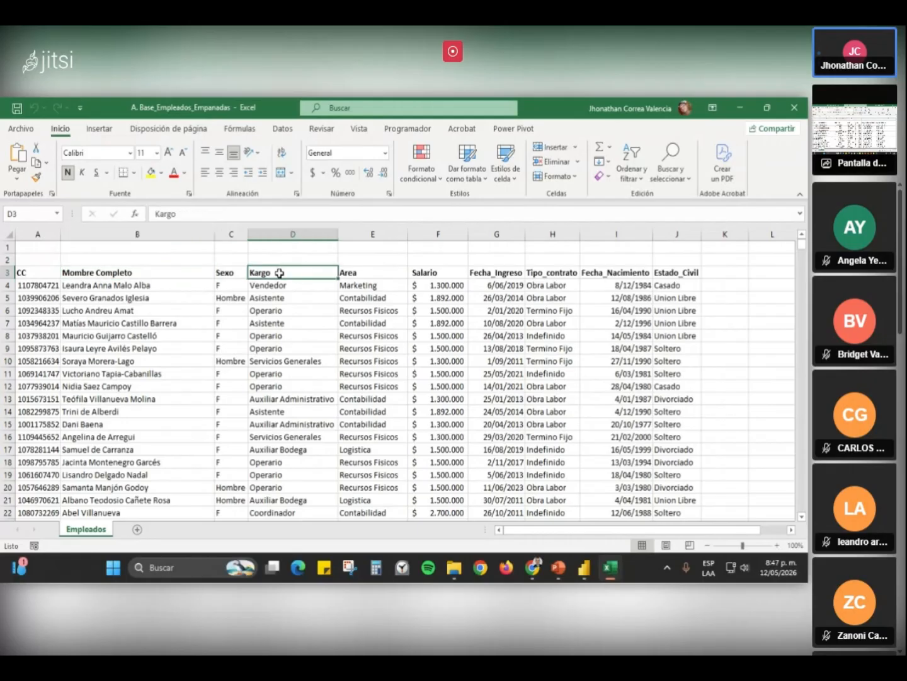
click(237, 273)
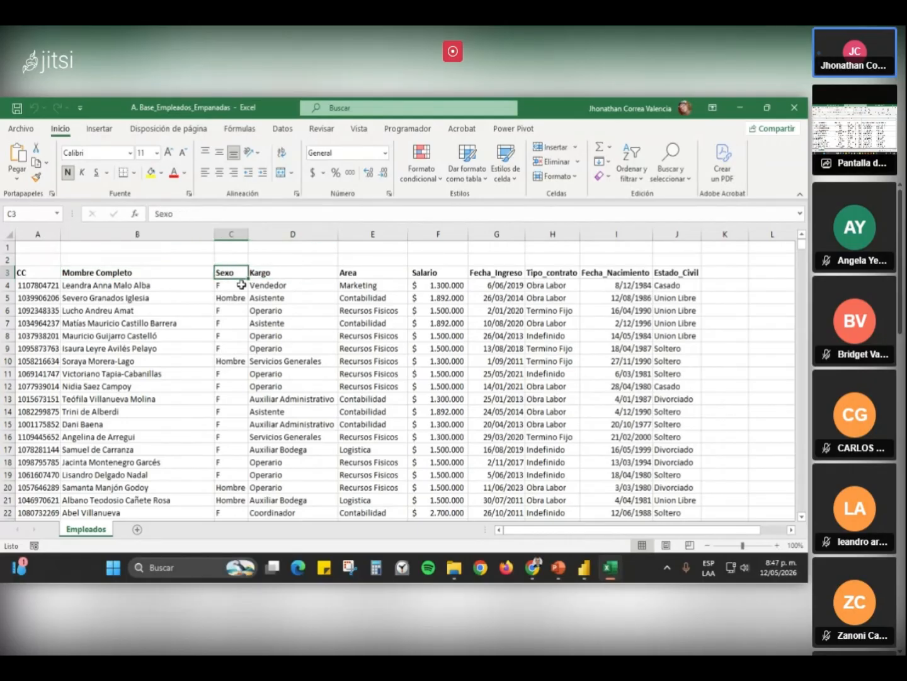
click(232, 284)
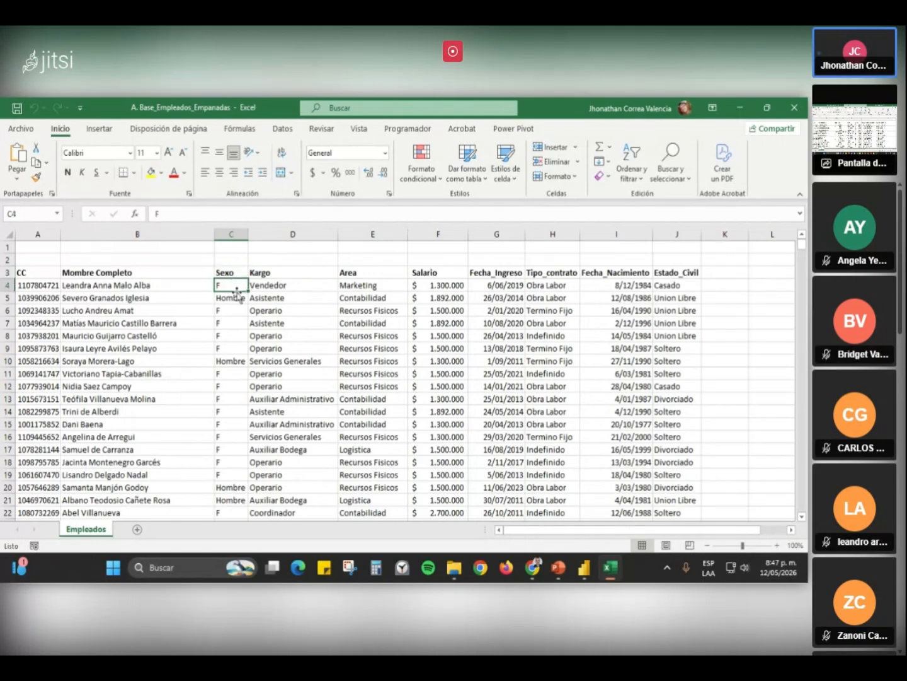
click(234, 298)
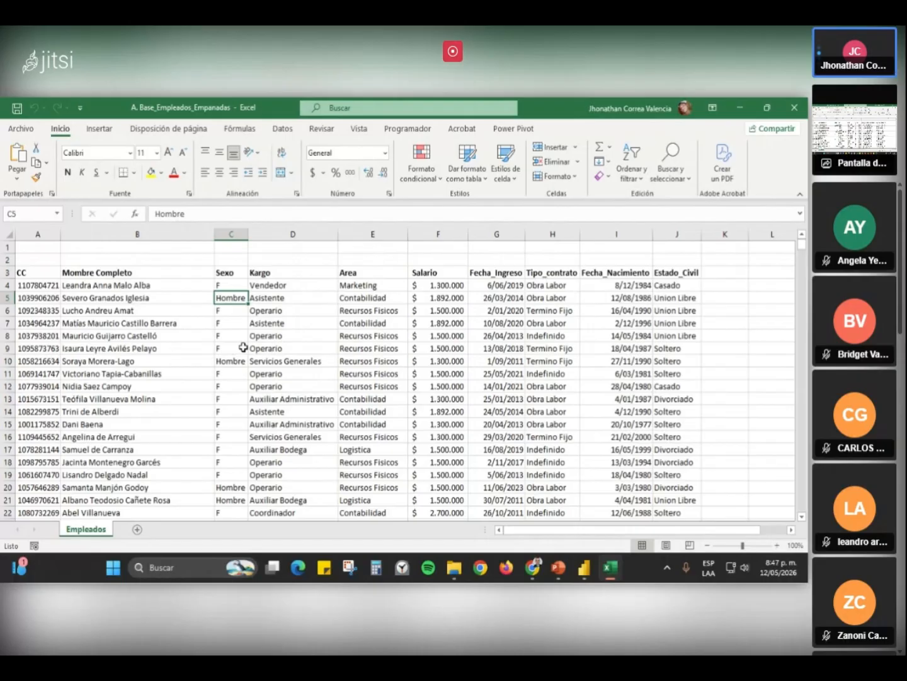
click(238, 272)
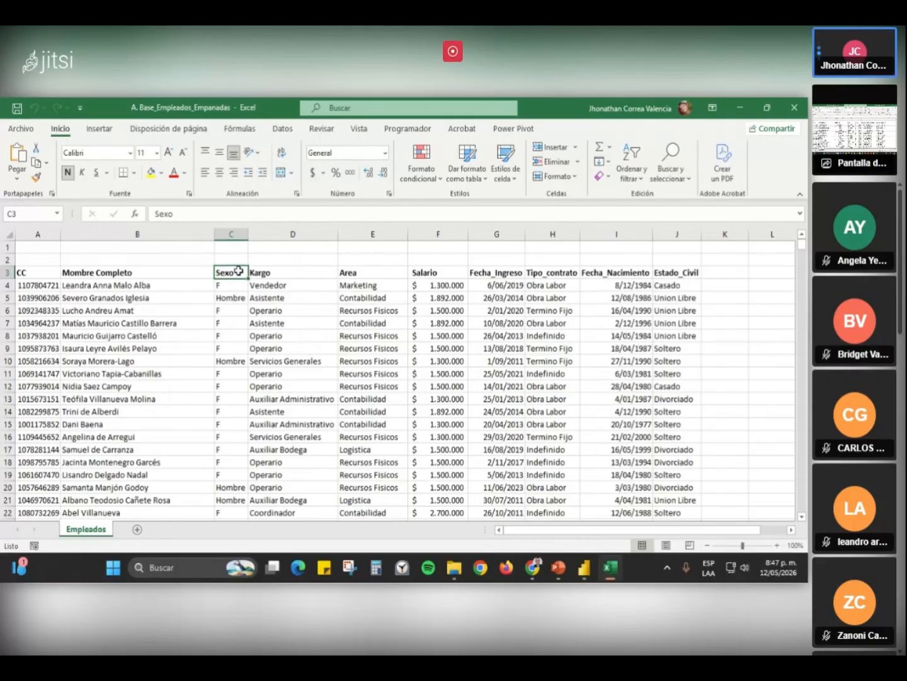
- Examine the end of the Empleados table and select the CC values from the last record up to A4
key(ctrl+Down)
key(Up)
key(Up)
key(ctrl+Up)
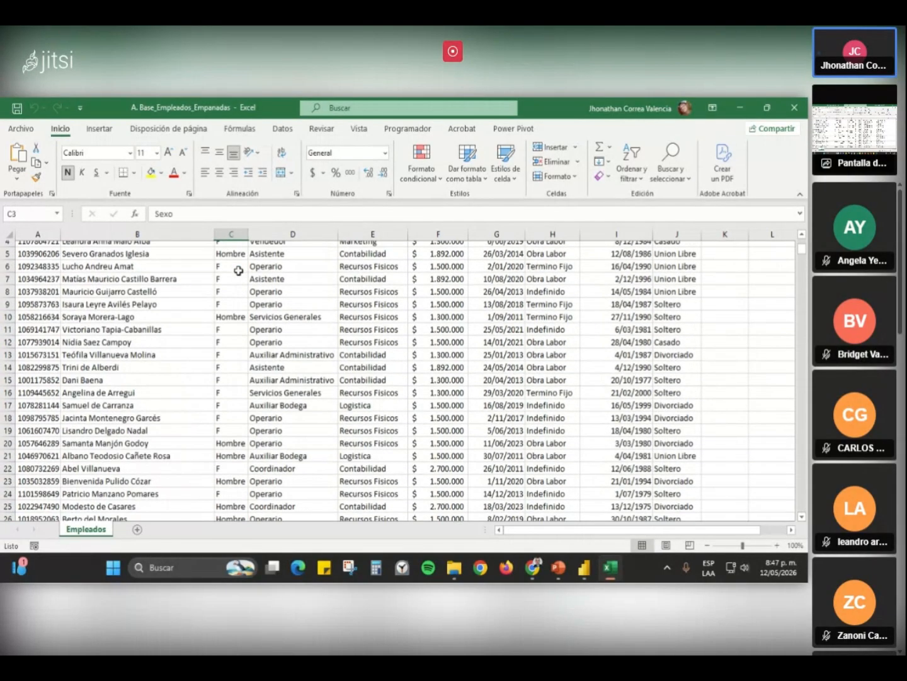
key(ctrl+Down)
key(Up)
key(Left)
key(Left)
key(ctrl+shift+Up)
scroll(238, 271, down, 20)
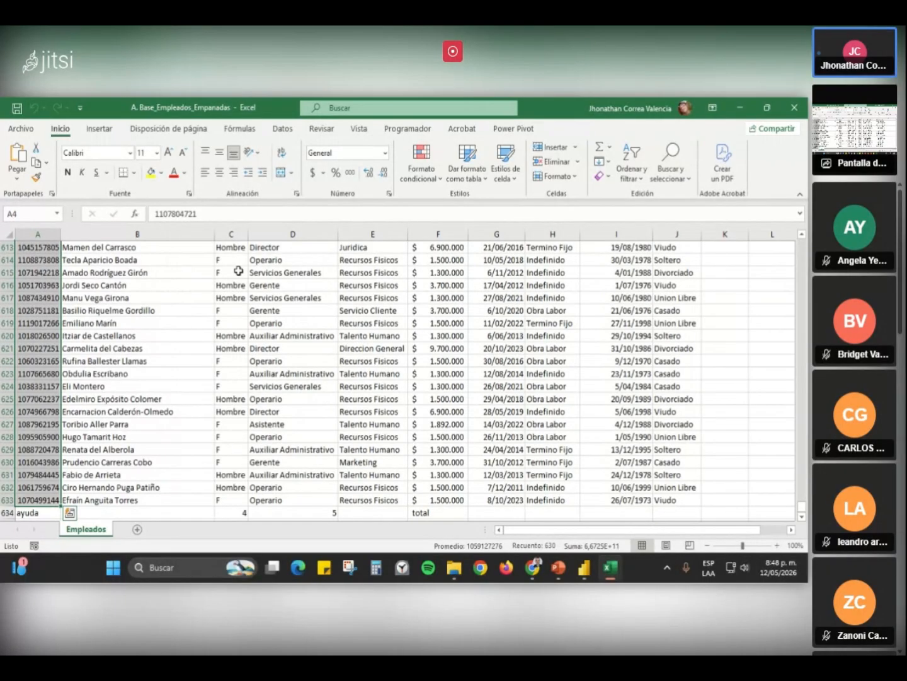
- Examine the extra row 634 below the employee records from column A to column F, and return to the sheet's first row
click(36, 511)
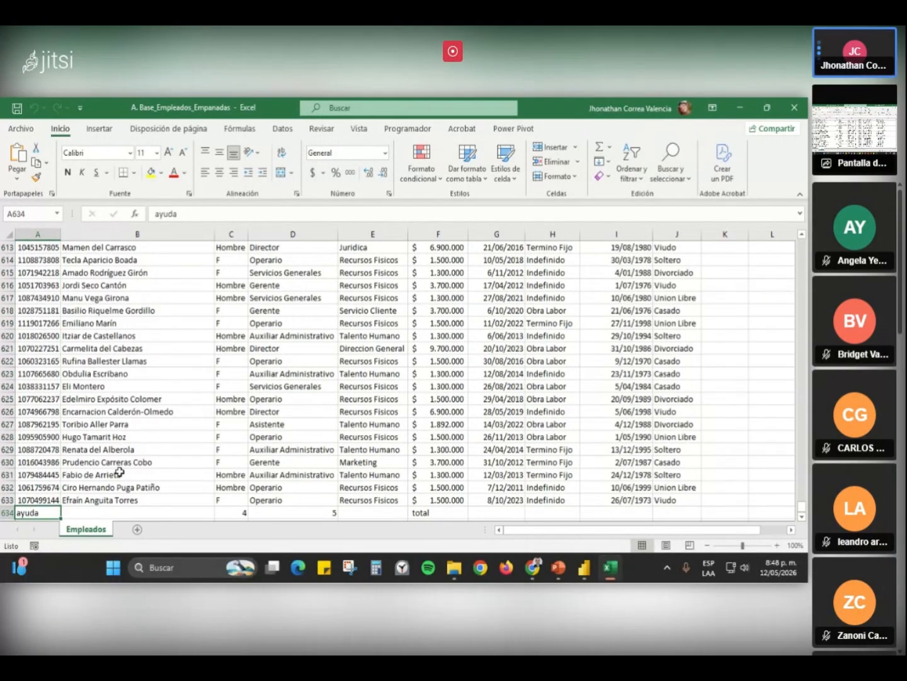
scroll(119, 471, down, 1)
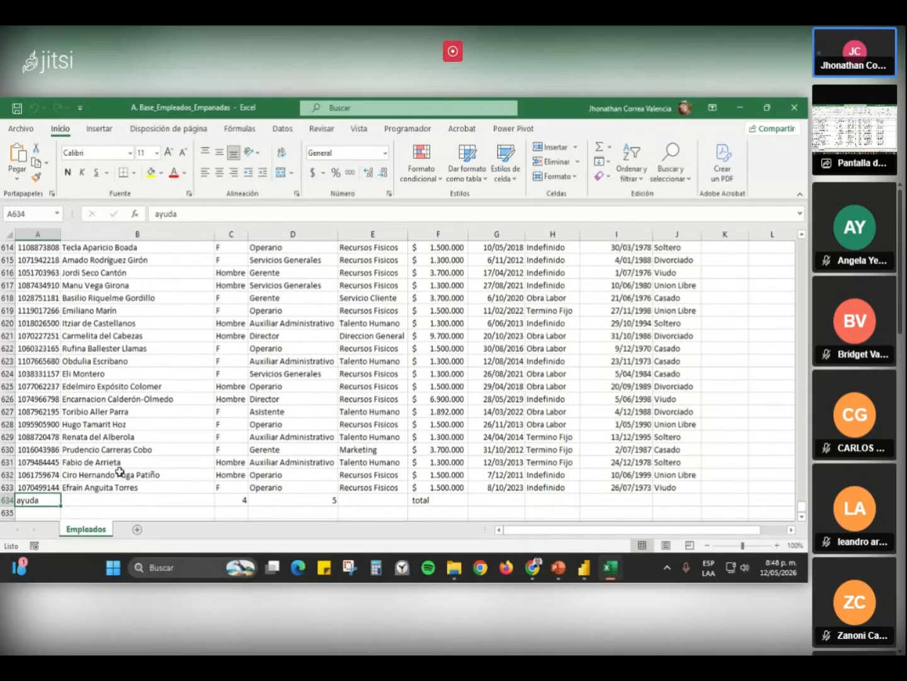
key(Right)
key(Right)
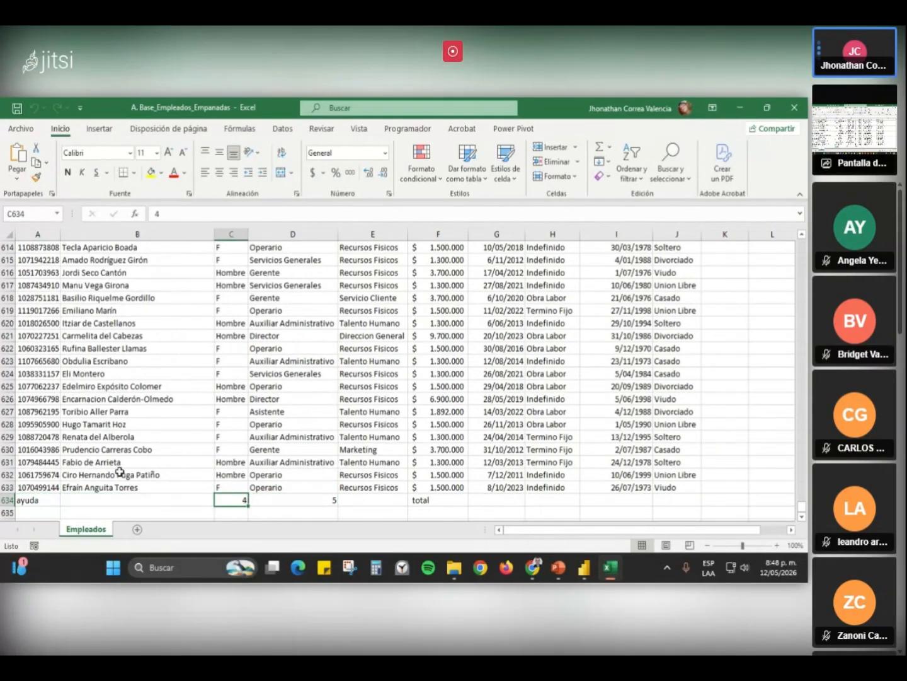
key(Right)
key(Right)
key(Right)
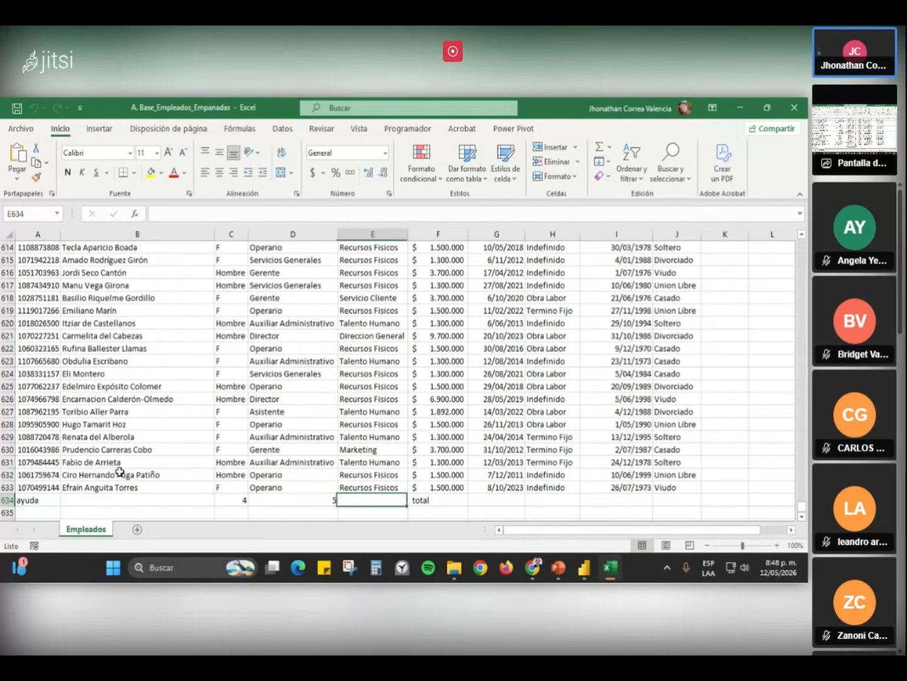
key(Up)
key(Down)
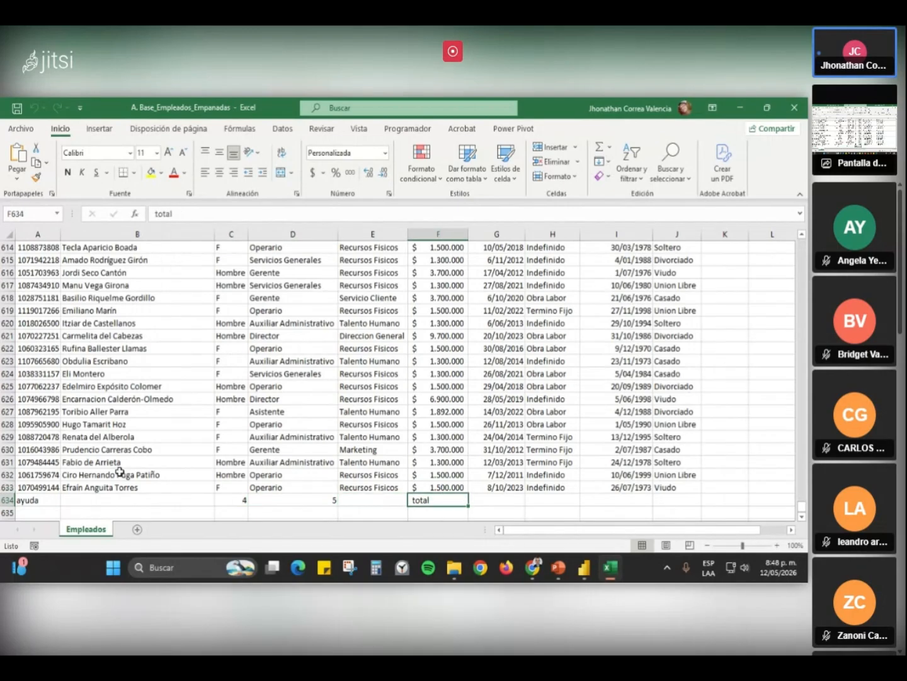
key(ctrl+Up)
key(ctrl+Up)
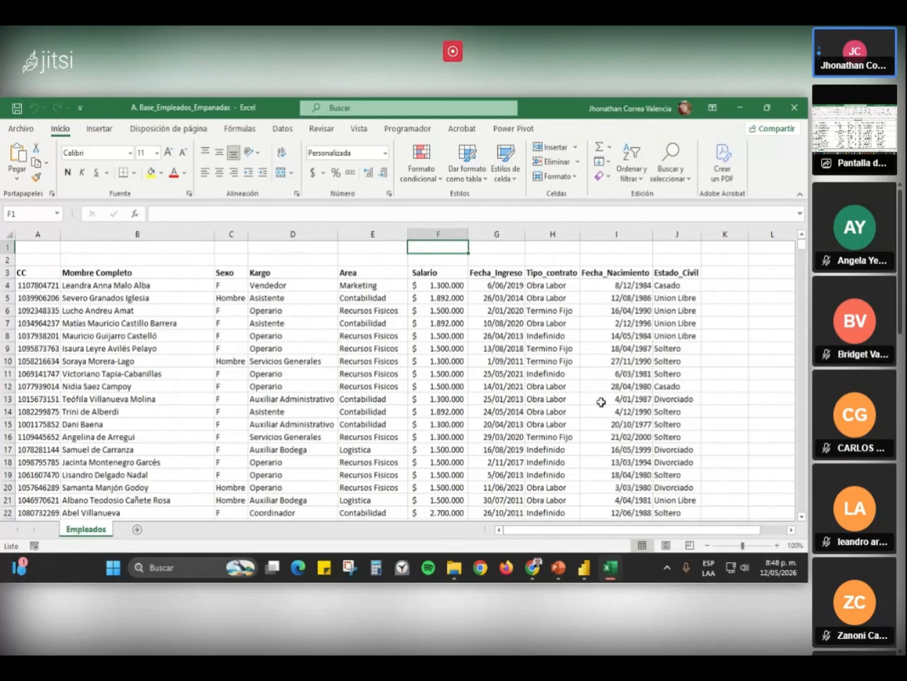
- Close the A. Base_Empleados_Empanadas workbook and minimize the CLASE2 folder window to return to the Power Query slide in PowerPoint
click(792, 114)
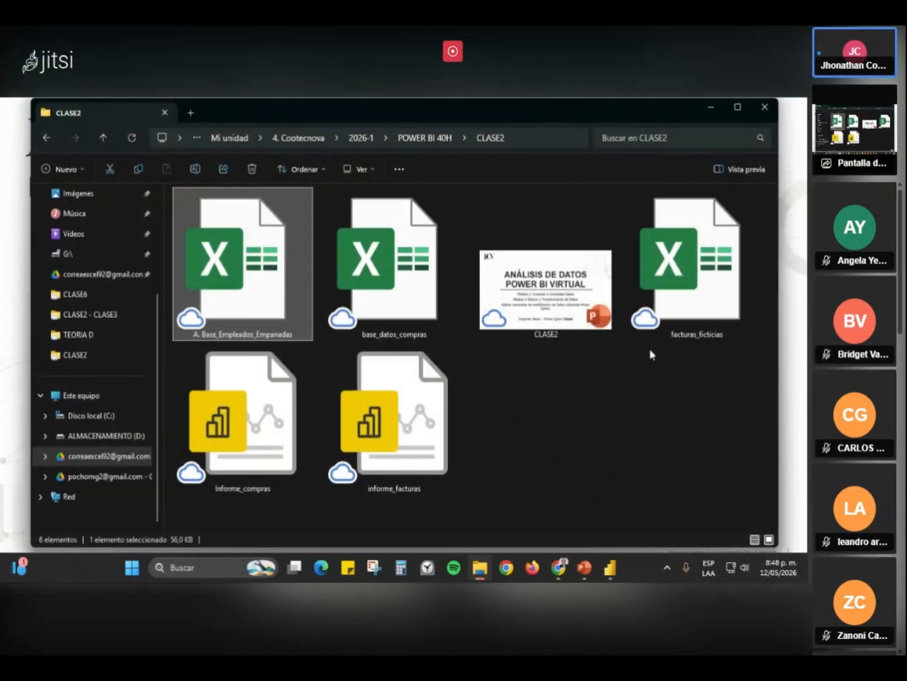
click(714, 108)
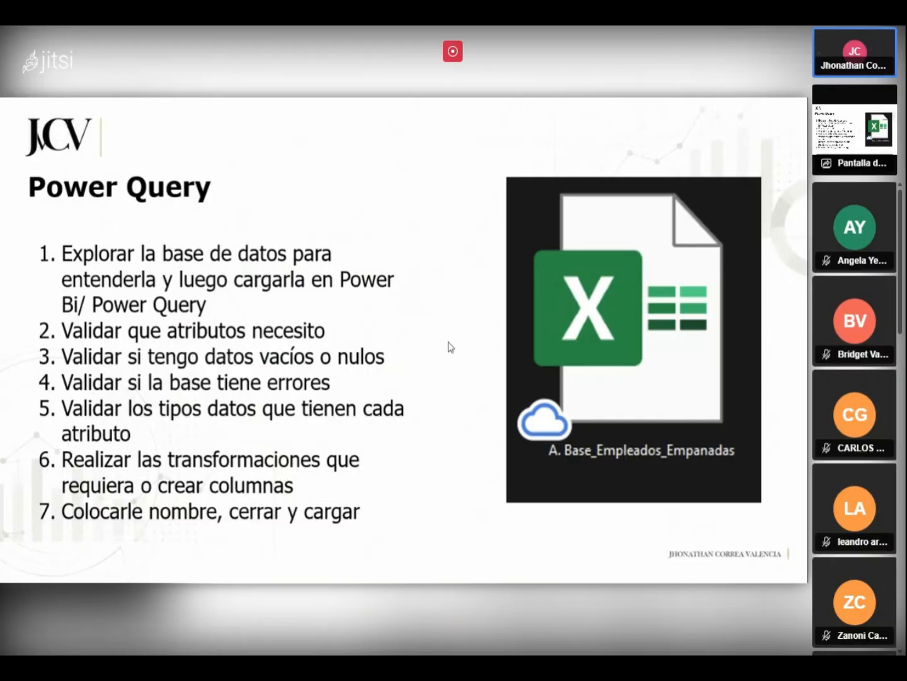